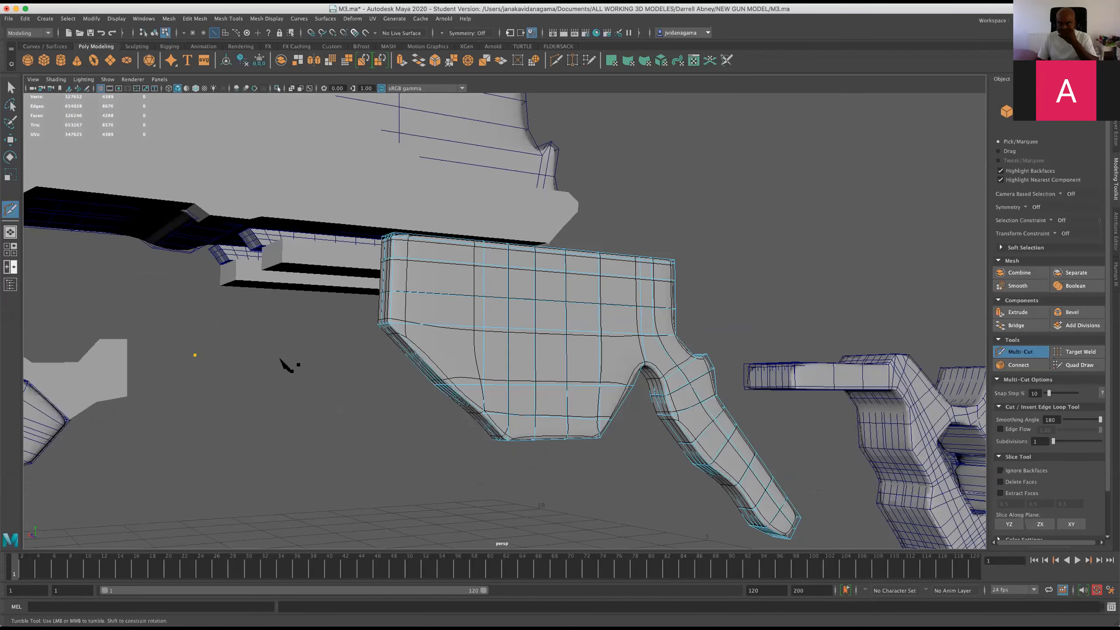
Compare the smoothed and unsmoothed display of the trigger housing mesh and examine its sloped underside
left_click_drag(630, 399, 526, 317, "alt")
scroll(504, 378, "up", 2)
key("1")
key("3")
key("1")
scroll(495, 321, "up", 5)
scroll(529, 322, "down", 3)
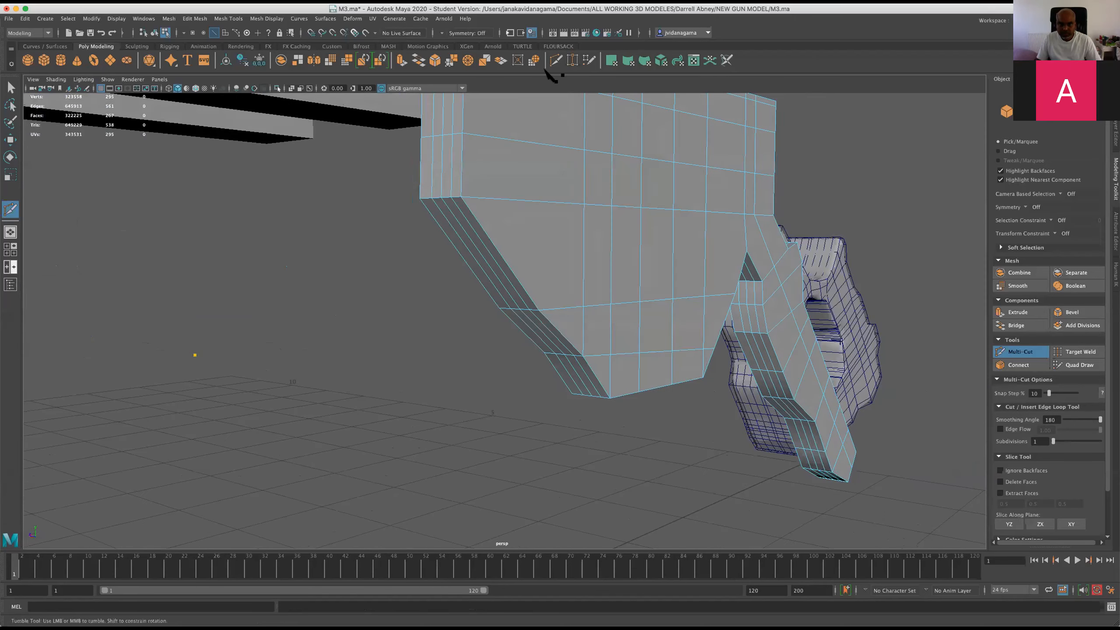
Try to insert an edge cut across the sloped lower front face of the trigger housing, then remove it
left_click(201, 18)
mouse_move(228, 18)
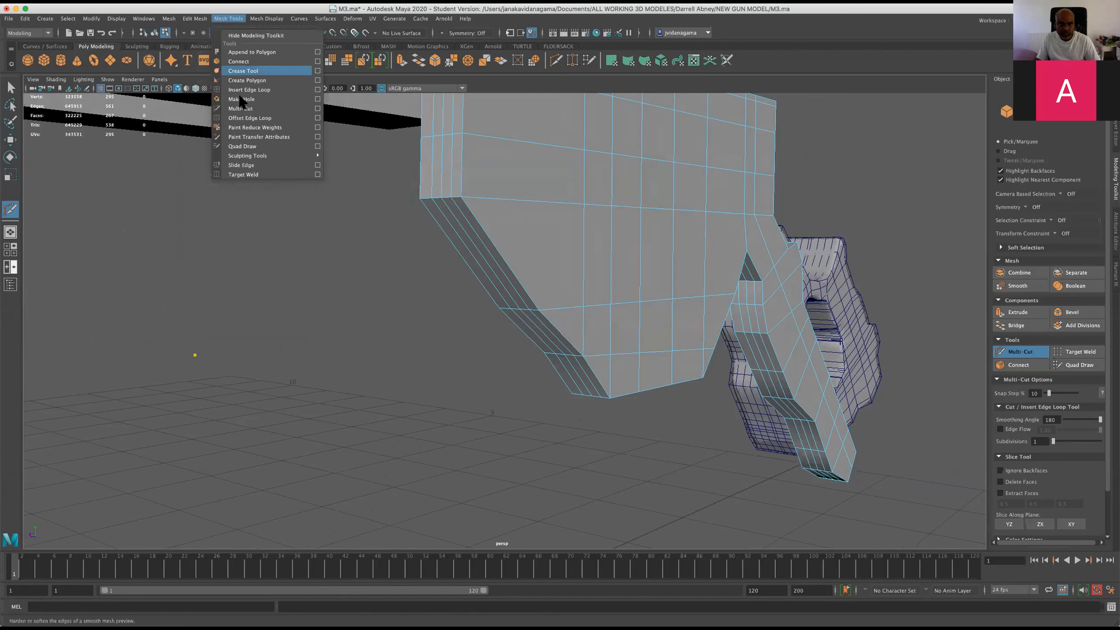
left_click(261, 91)
left_click_drag(504, 260, 507, 262)
left_click(557, 62)
left_click(506, 262)
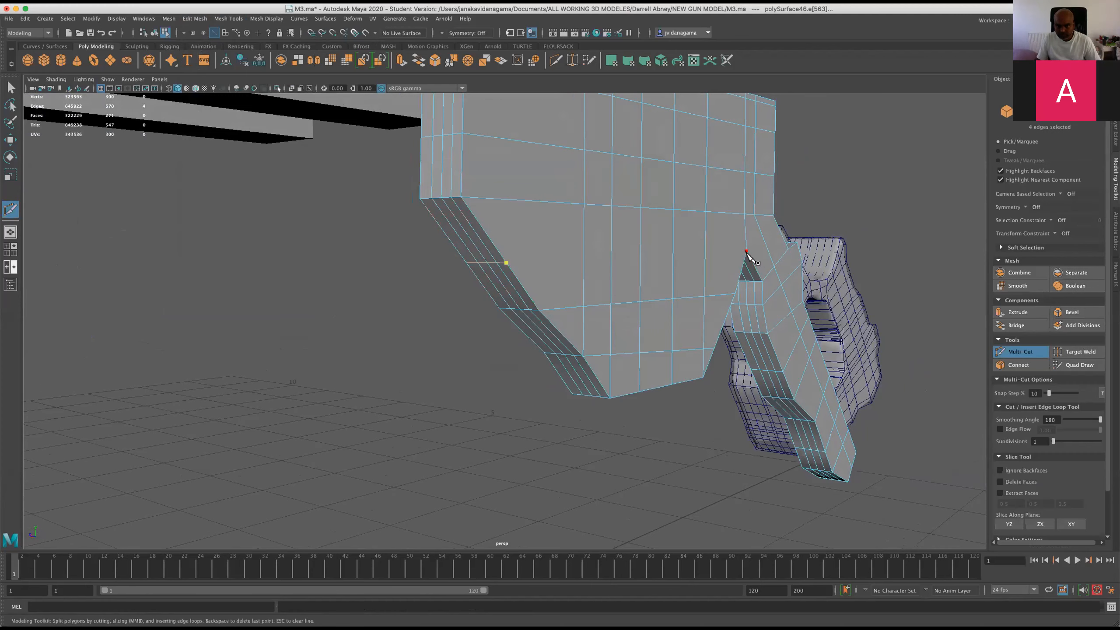
left_click_drag(748, 255, 750, 265, "alt")
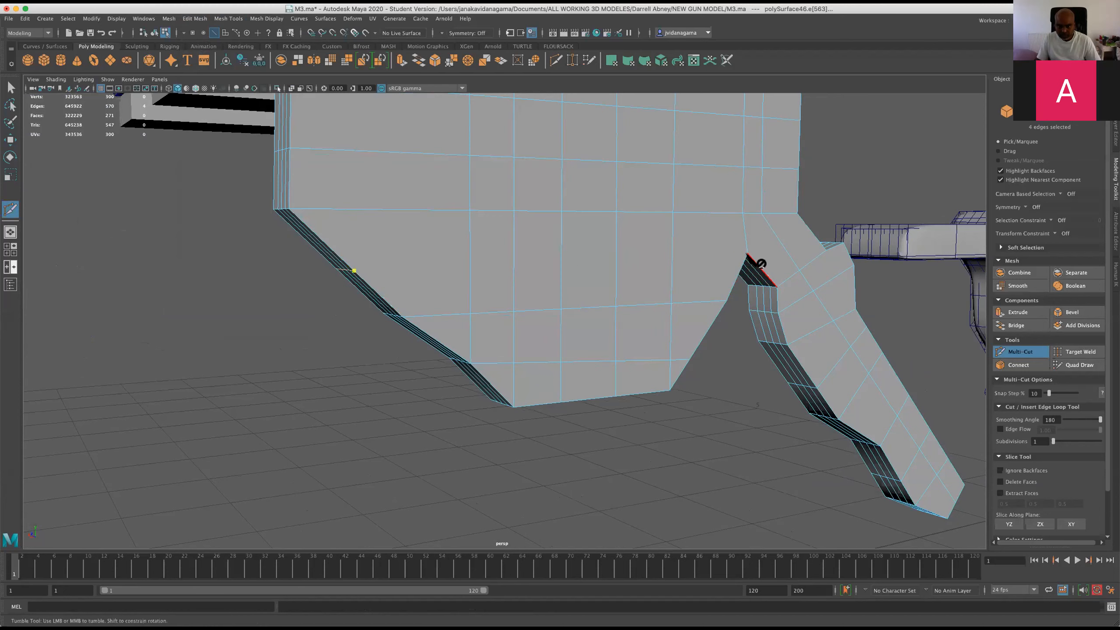
left_click(10, 140)
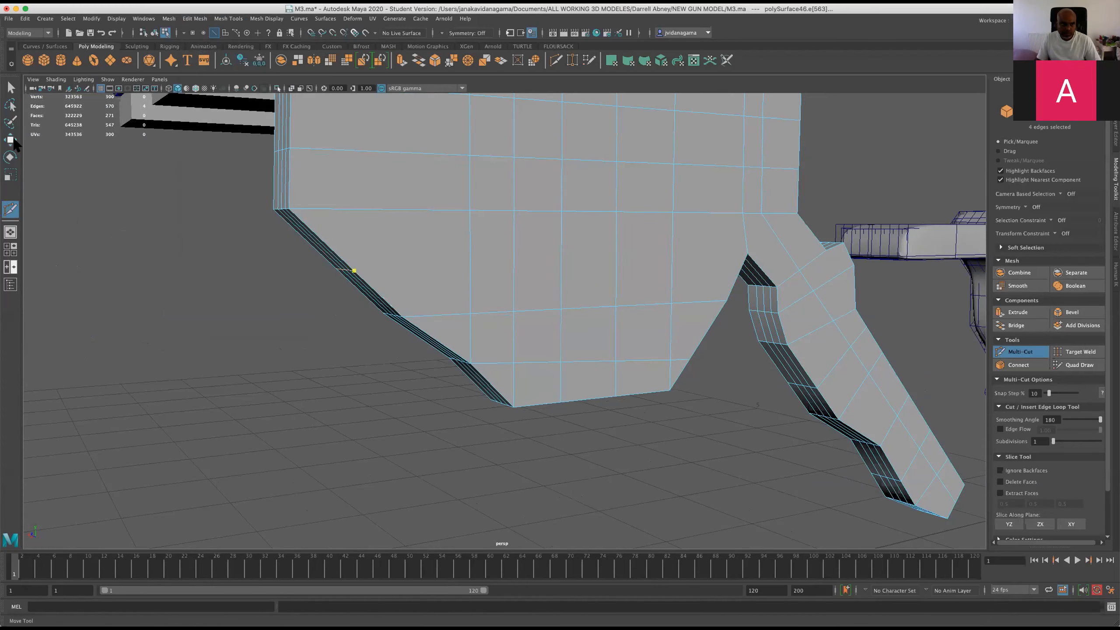
key("Delete")
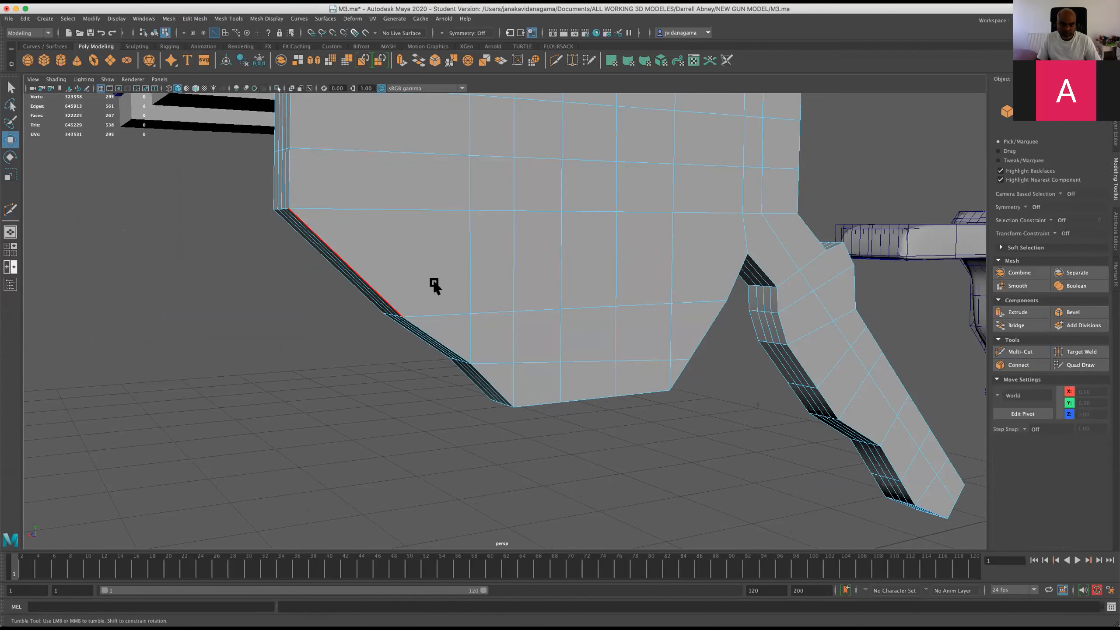
Save the scene and inspect the trigger housing with smooth preview on from above and at its front end
left_click_drag(404, 284, 434, 285, "alt")
key("super+s")
key("2")
left_click_drag(713, 294, 665, 343, "alt")
scroll(617, 307, "down", 3)
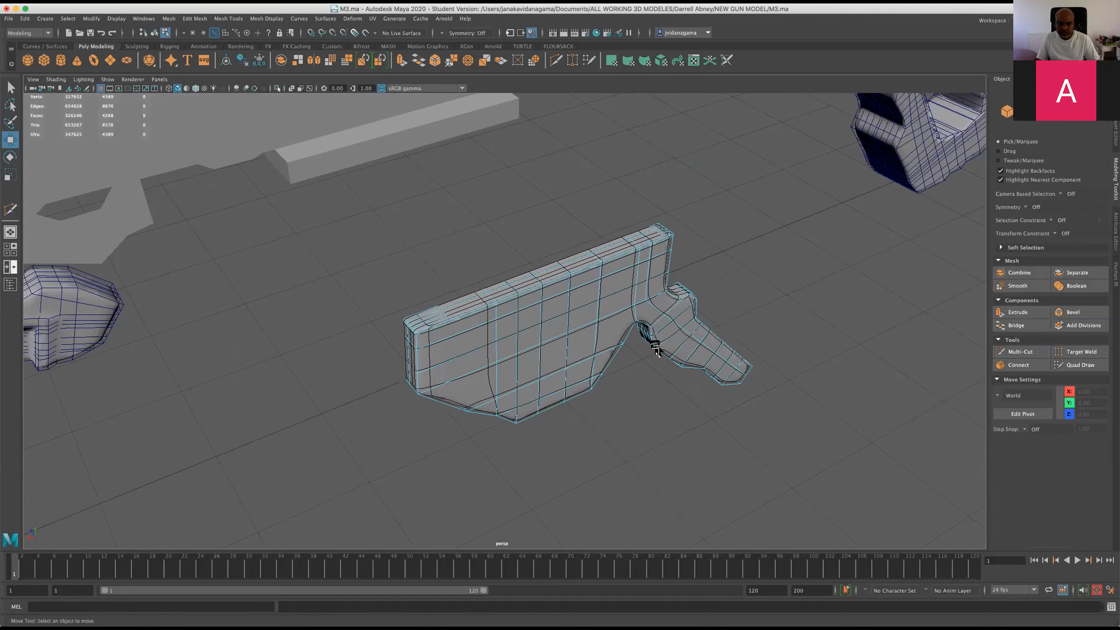
scroll(556, 342, "up", 5)
left_click_drag(557, 342, 510, 292, "alt")
scroll(514, 327, "up", 3)
scroll(515, 328, "down", 2)
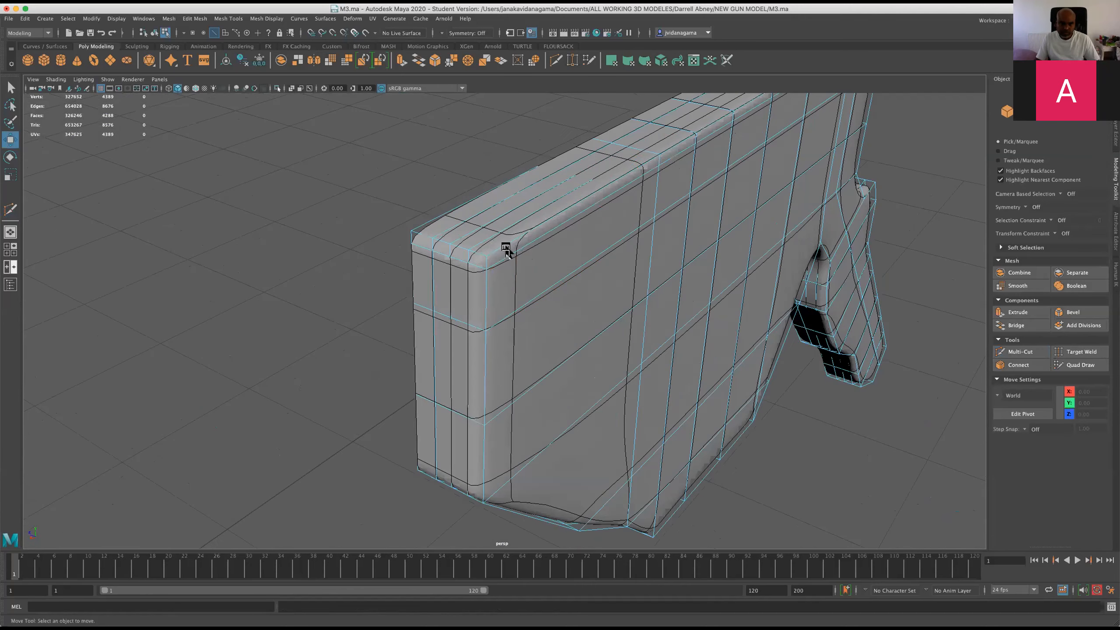
Switch the trigger housing to vertex mode with smooth preview turned off, viewing its broad side face
right_click_drag(511, 230, 454, 234)
key("1")
left_click_drag(474, 233, 494, 330, "alt")
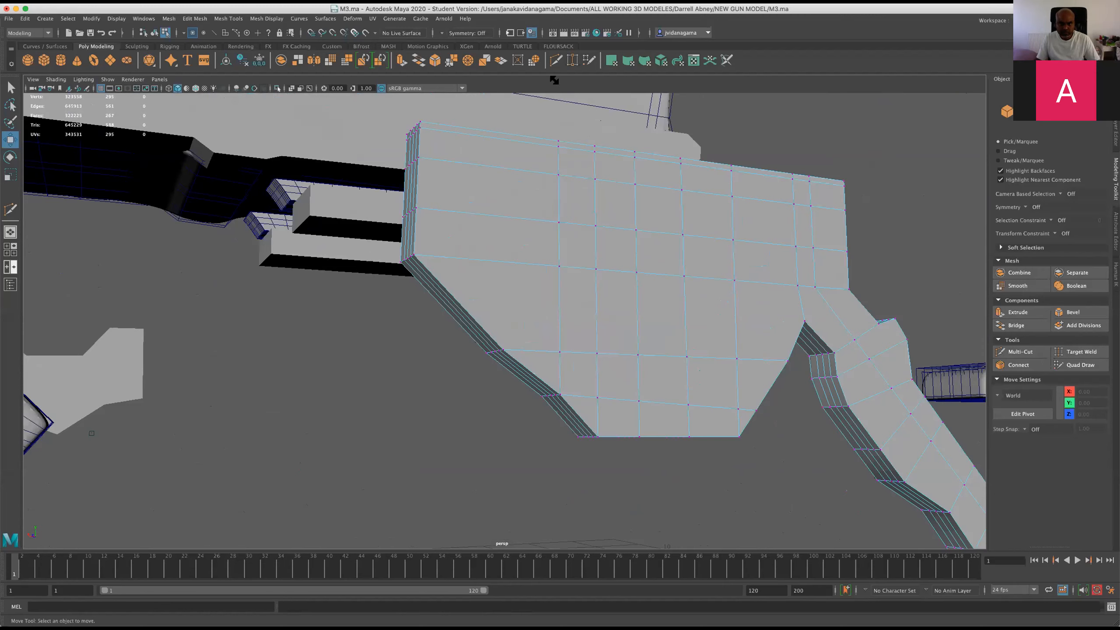
Try a Multi-Cut from the vertex on the lower front slope up to the housing's top edge, then abandon it
key("ctrl+shift+x")
left_click(504, 351)
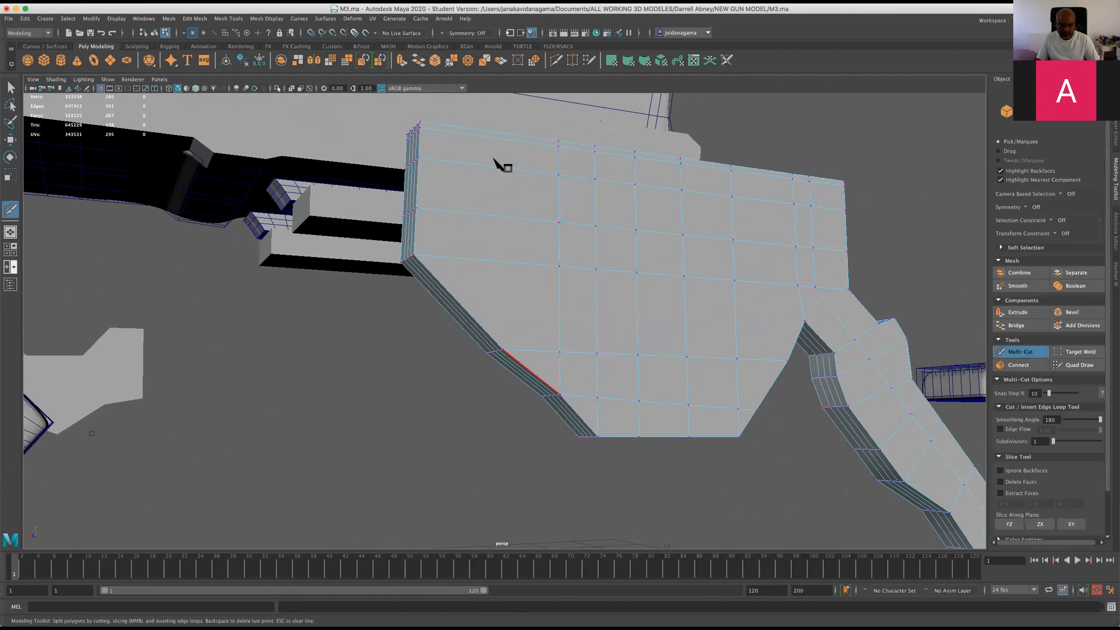
left_click(506, 135)
left_click_drag(533, 156, 512, 266, "alt")
right_click_drag(513, 266, 609, 229, "alt")
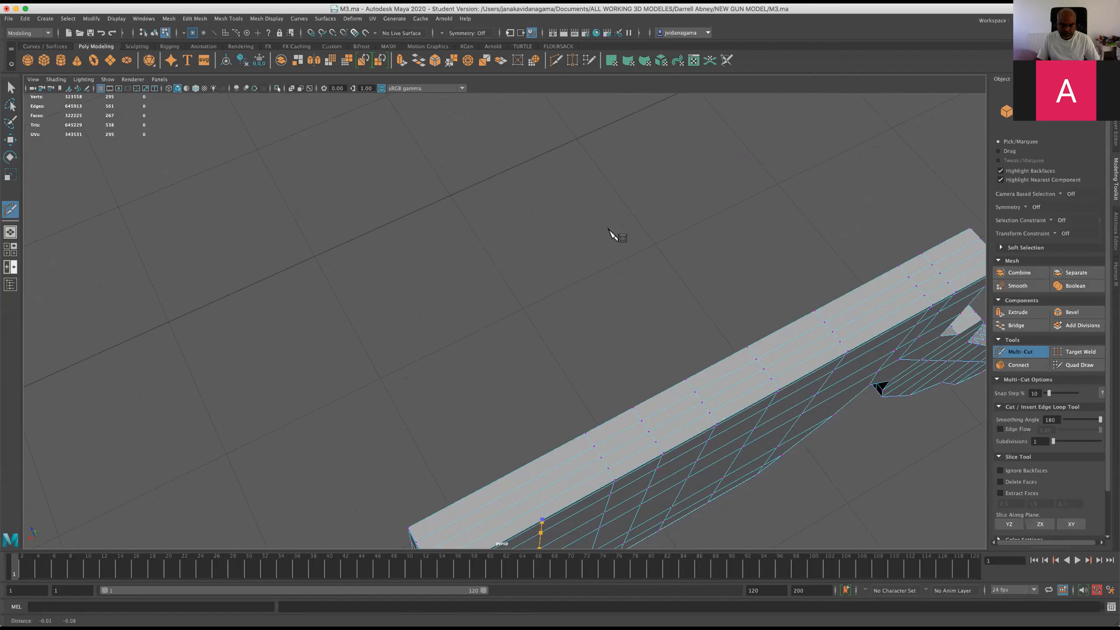
middle_click_drag(609, 228, 630, 84, "alt")
left_click_drag(596, 265, 592, 231, "alt")
left_click_drag(577, 285, 576, 296, "alt")
left_click_drag(578, 359, 575, 362, "alt")
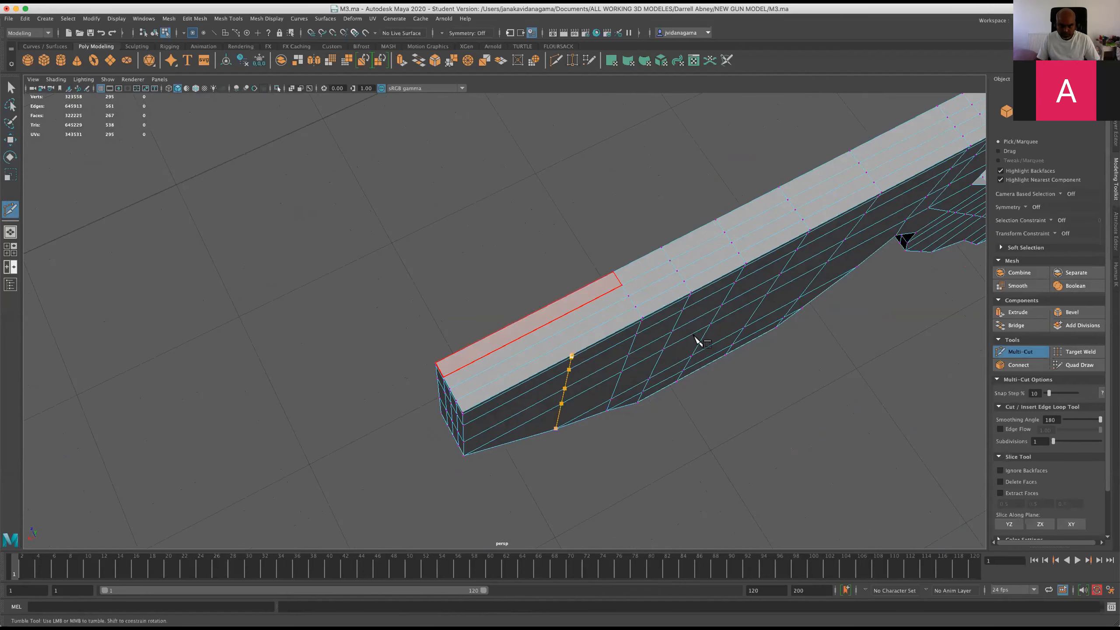
left_click_drag(653, 335, 657, 340, "alt")
right_click_drag(655, 346, 45, 175, "alt")
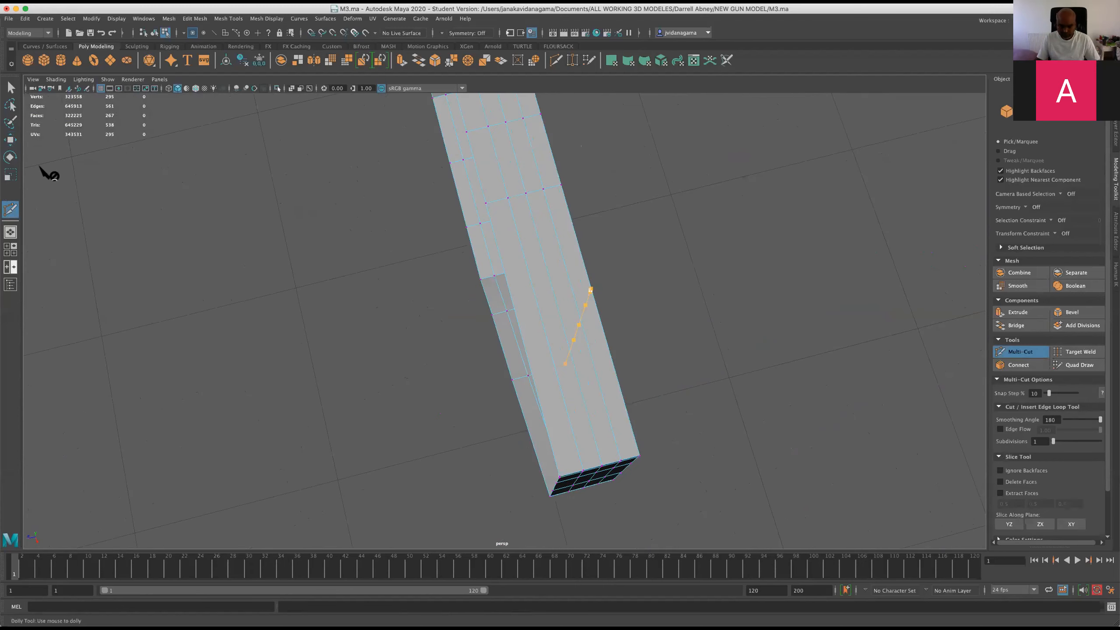
left_click(7, 145)
Multi-Cut a vertical edge line across the side face from the lower front slope's vertex up to the top edge
left_click_drag(521, 230, 444, 215, "alt")
left_click_drag(458, 254, 464, 217, "alt")
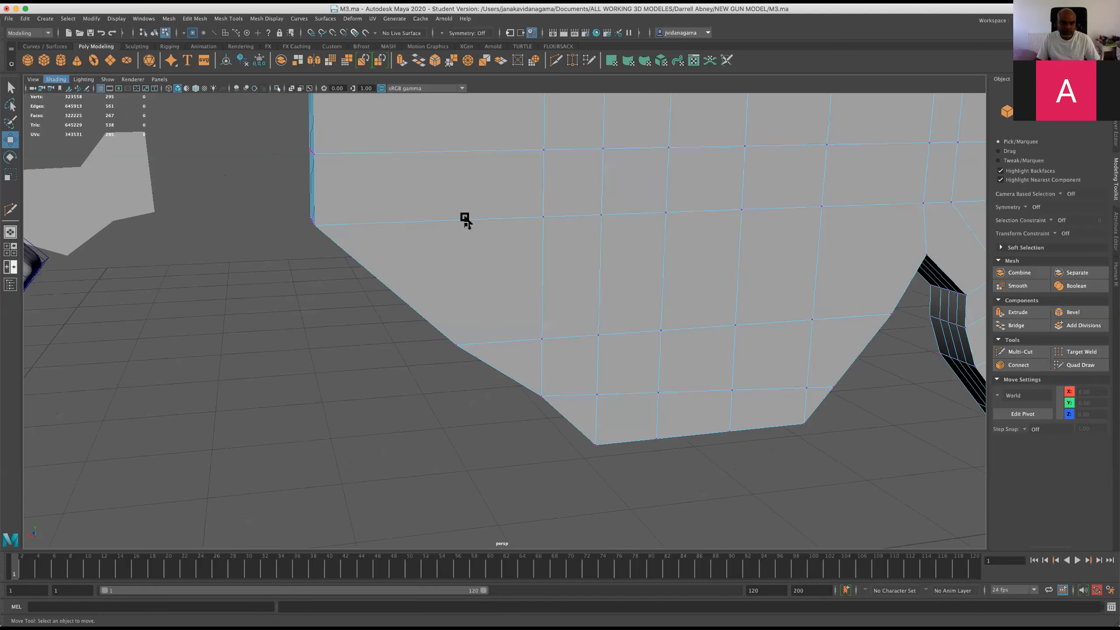
left_click_drag(523, 251, 526, 239, "alt")
left_click(559, 57)
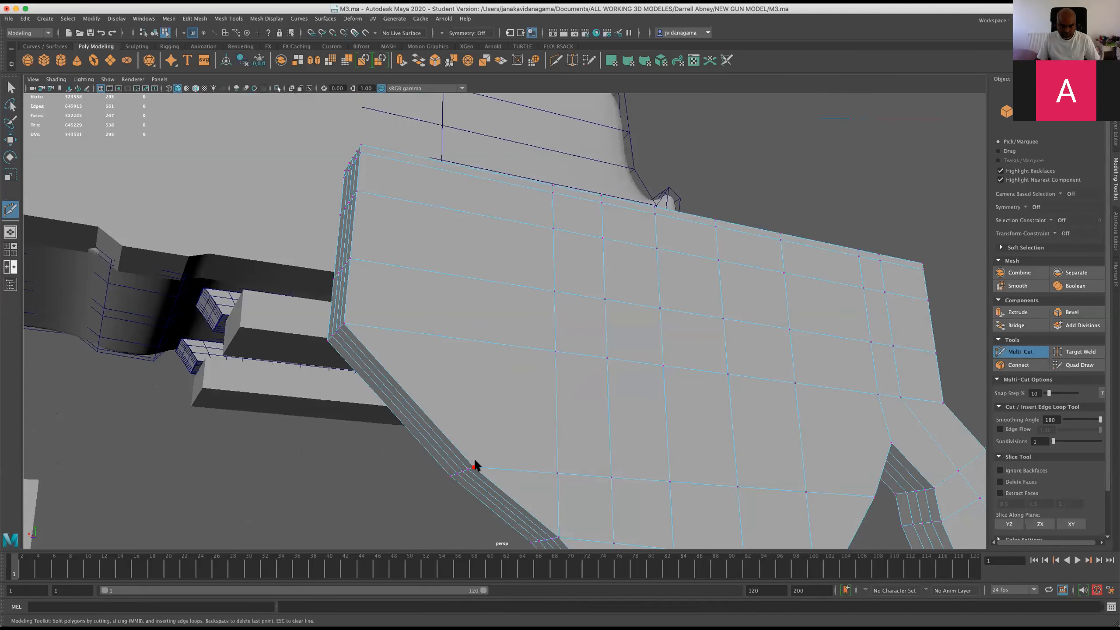
left_click(477, 168)
key("Return")
Continue the cut across the housing's top face from the new edge vertex to the opposite long edge
left_click_drag(331, 315, 427, 331, "alt")
left_click_drag(497, 336, 474, 345, "alt")
left_click(479, 346)
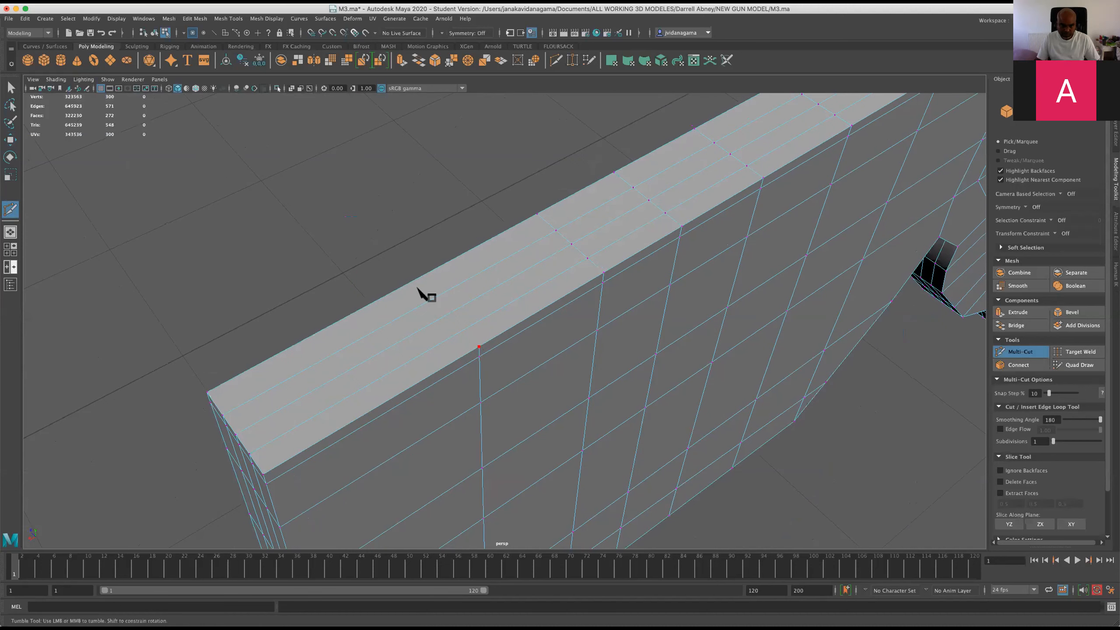
left_click(411, 281)
key("Return")
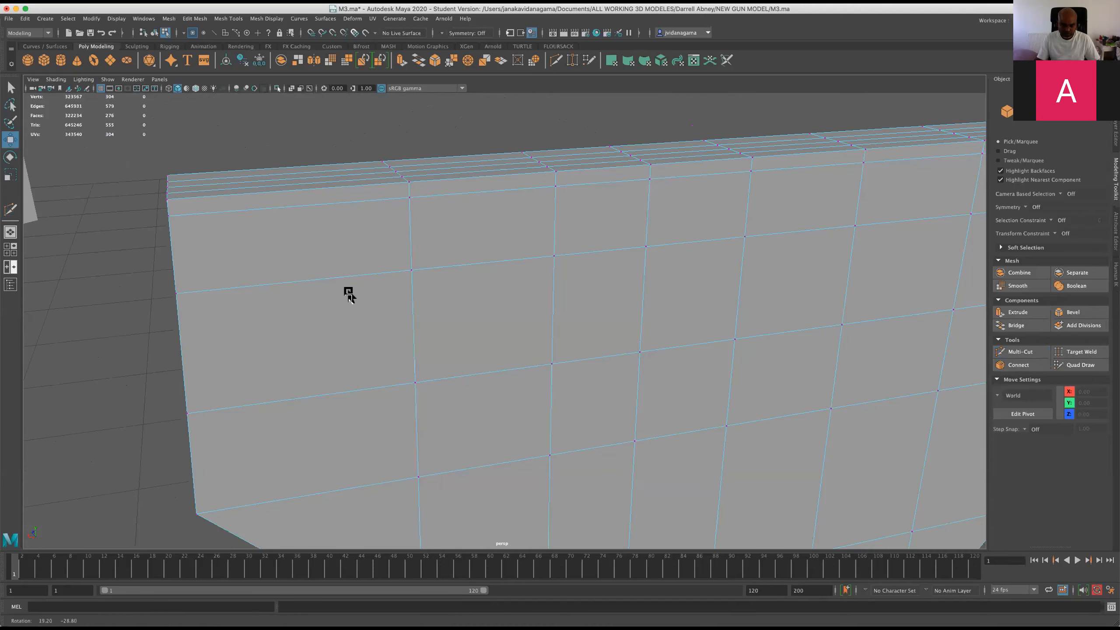
Save the scene with the new cuts and return to the Move tool
left_click_drag(351, 290, 361, 296, "alt")
key("q")
key("super+s")
scroll(509, 293, "down", 10)
key("w")
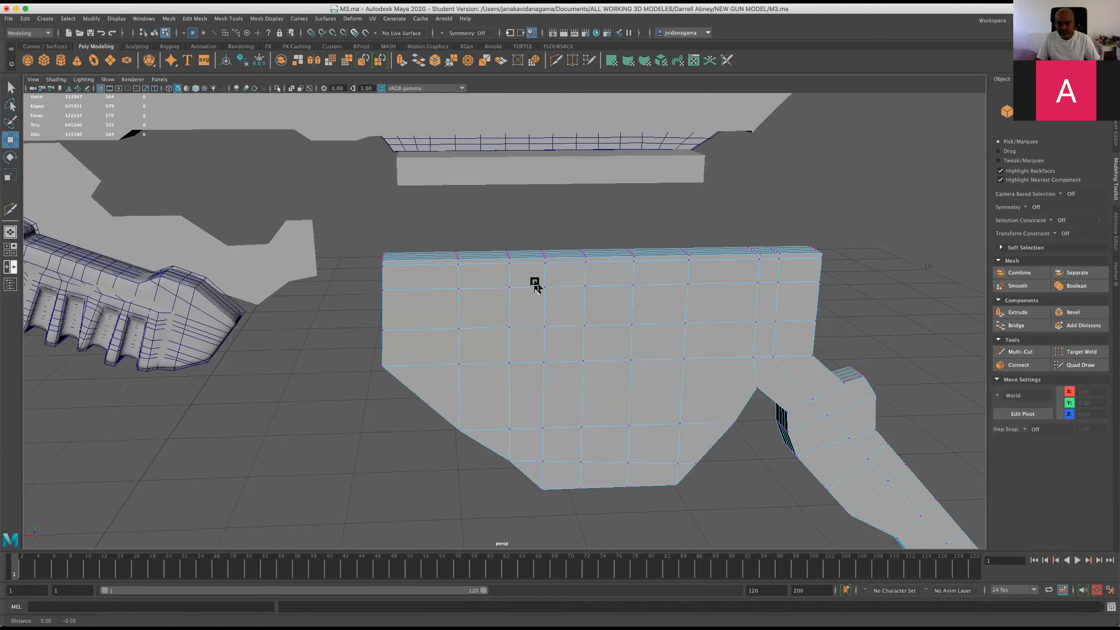
In the front view, level each of the two vertex rows above the housing's bottom edge by scaling them flat in Y
left_click_drag(535, 283, 585, 342, "alt")
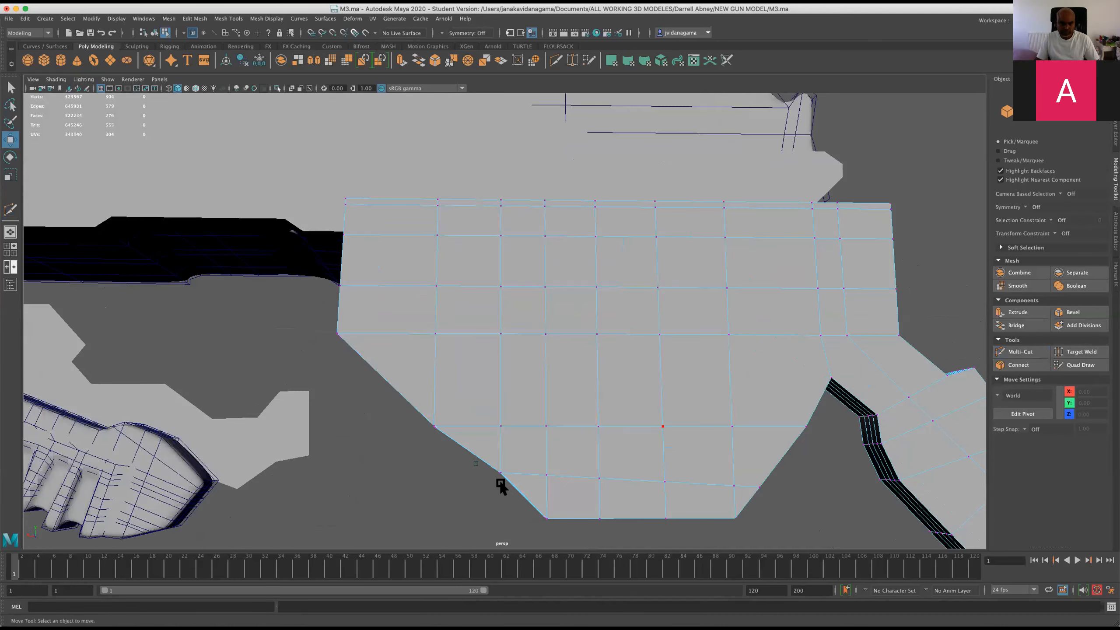
key("space")
key("space")
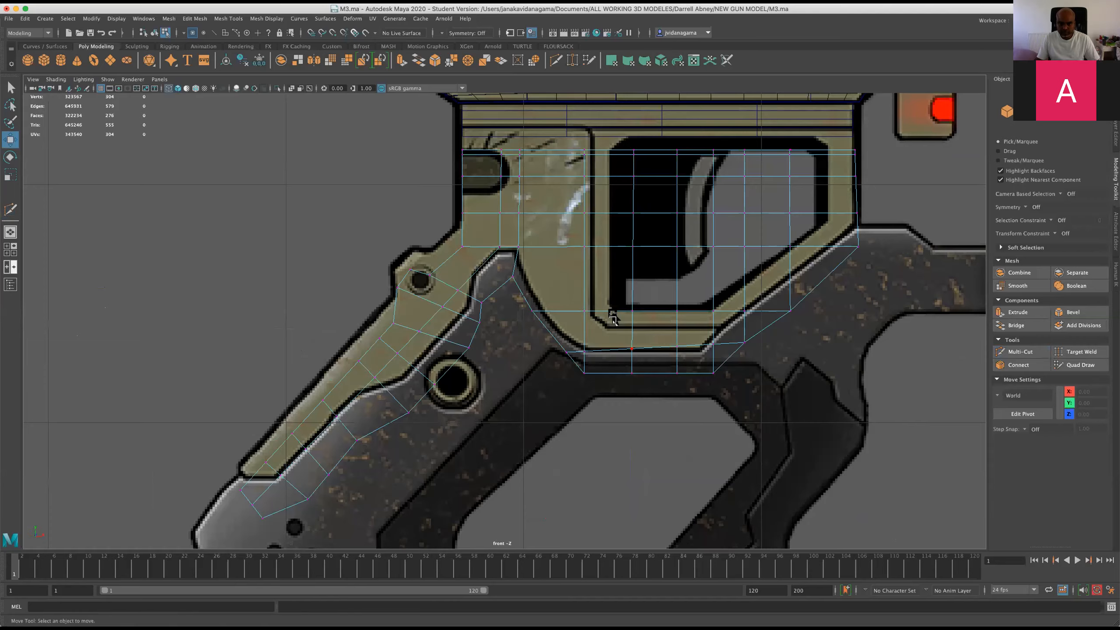
right_click_drag(590, 298, 522, 289)
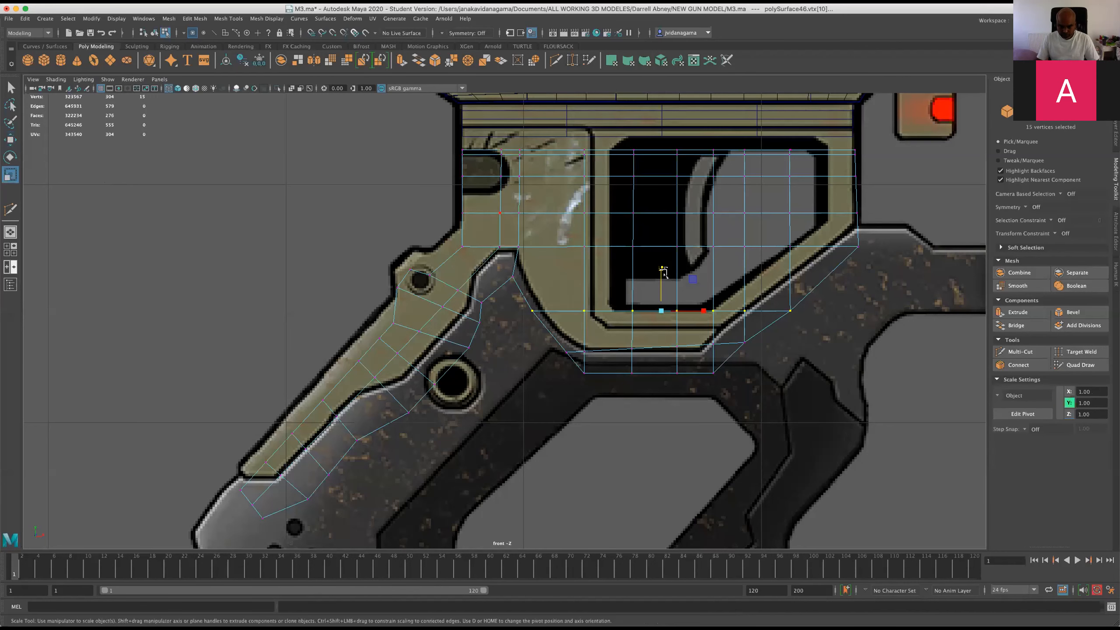
key("j")
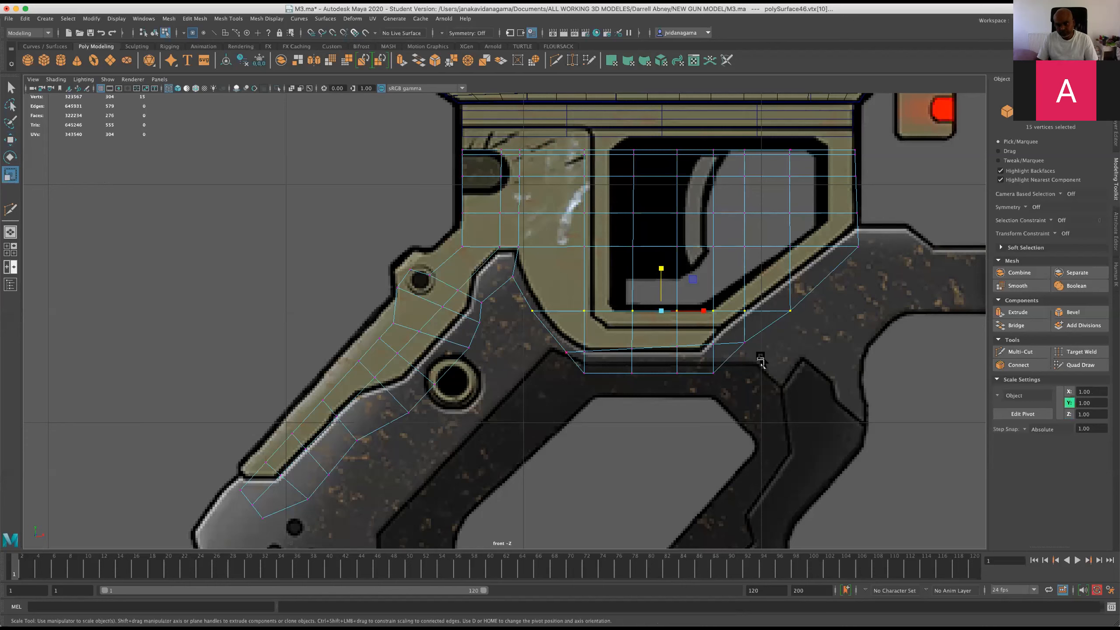
key("z")
middle_click_drag(654, 353, 605, 418)
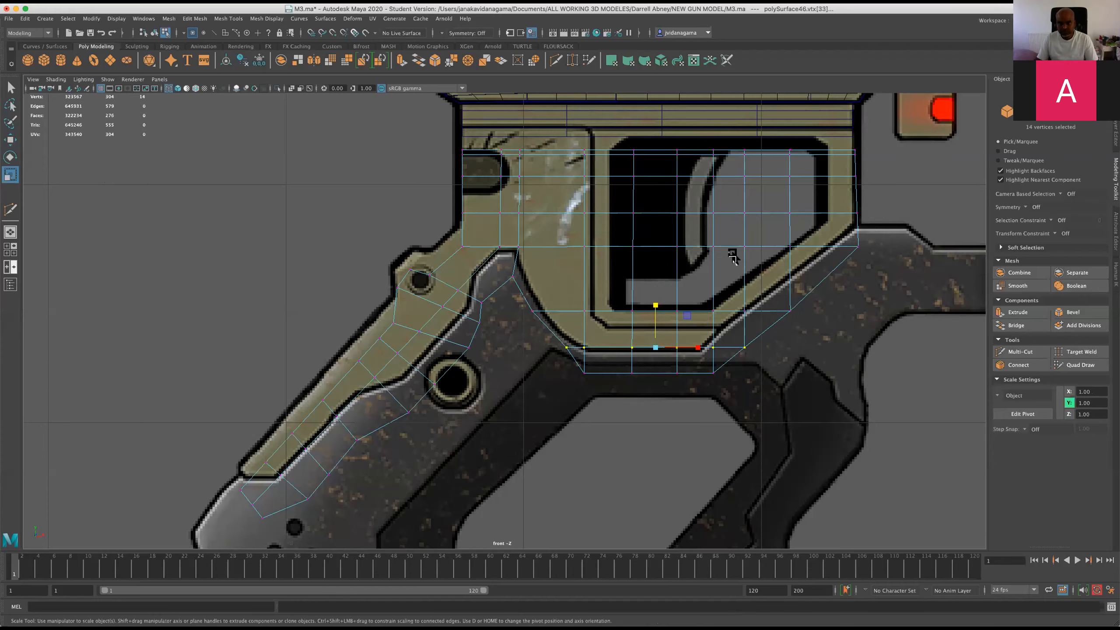
Save the scene and inspect the housing in the perspective view from both sides with smooth preview on
key("space")
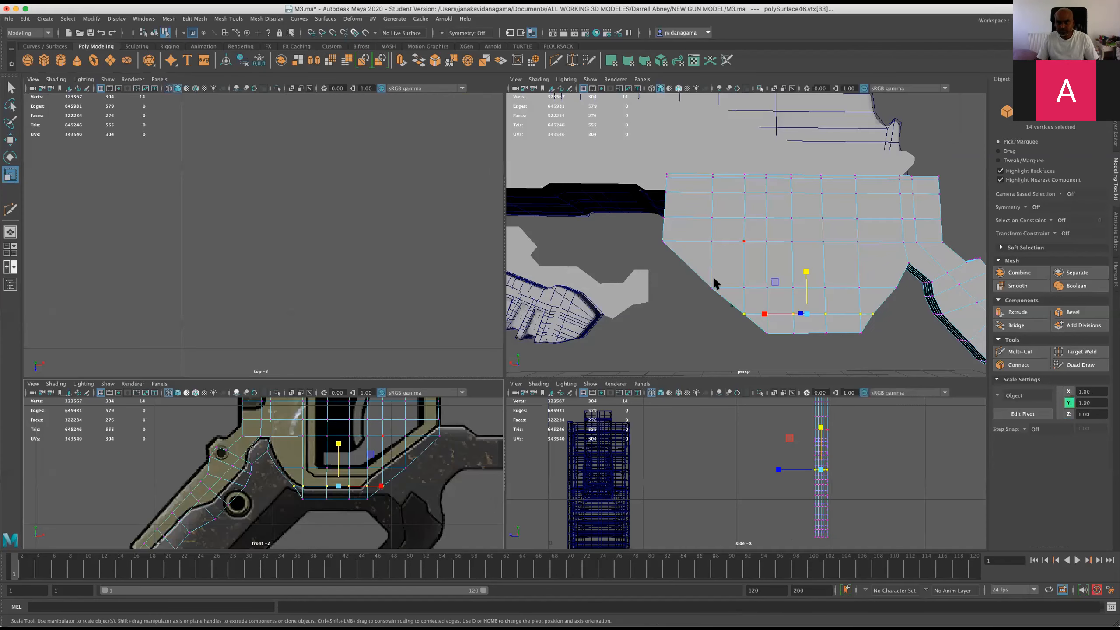
key("space")
left_click_drag(572, 354, 595, 345, "alt")
scroll(693, 324, "down", 3)
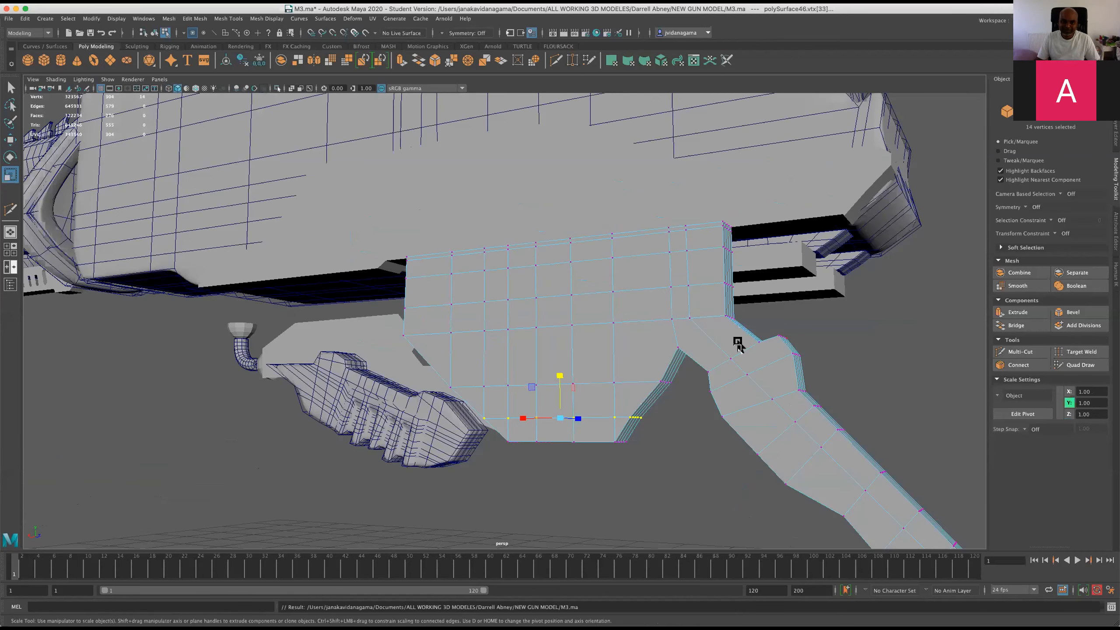
left_click_drag(703, 411, 648, 439, "alt")
left_click_drag(551, 443, 587, 353, "alt")
scroll(489, 368, "up", 5)
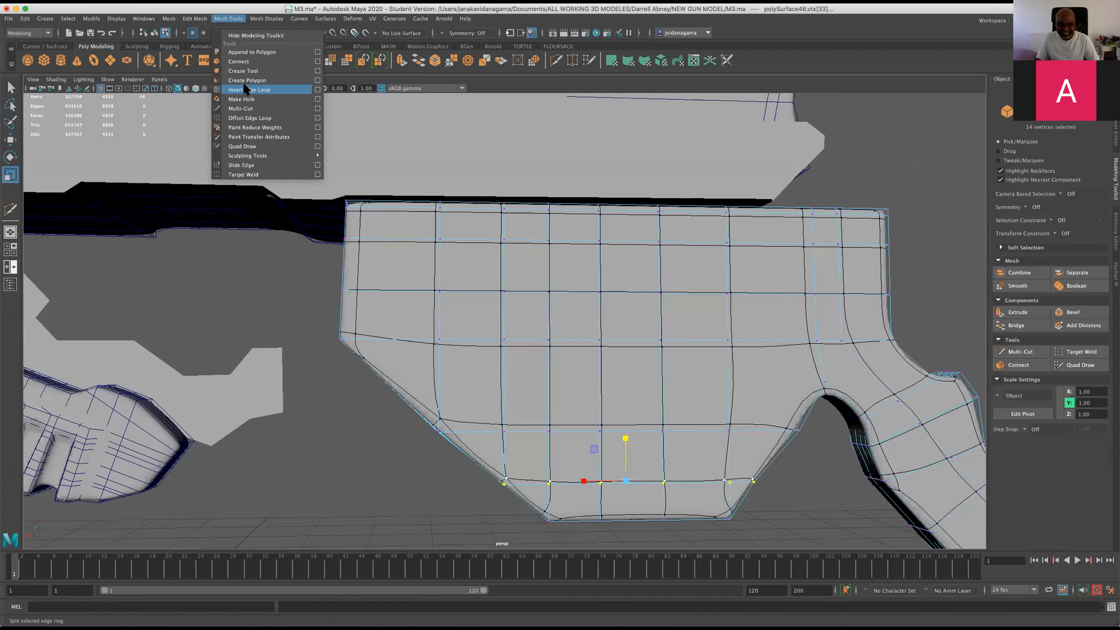
Try inserting edge loops at the front slope and beside the notch of the housing, then undo them
double_click(393, 392)
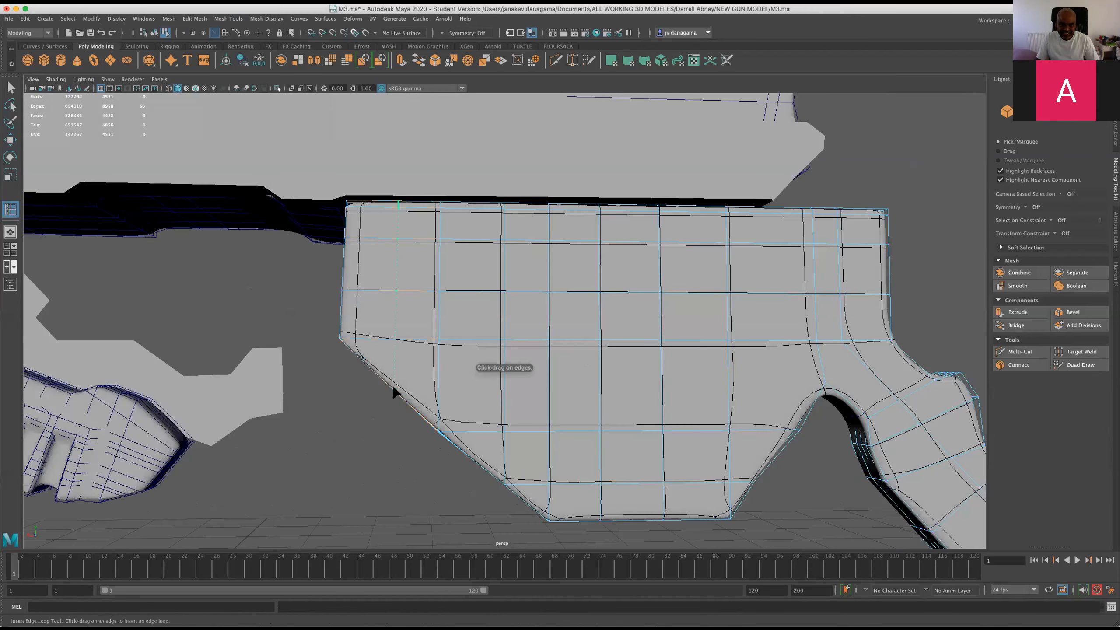
left_click_drag(563, 363, 674, 383, "alt")
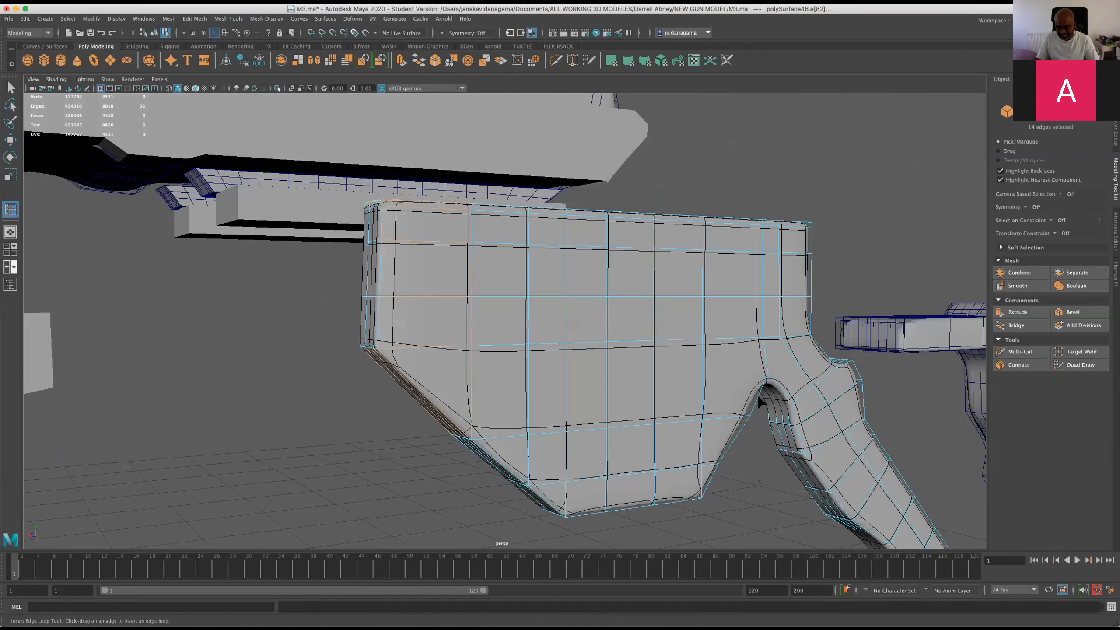
left_click(759, 398)
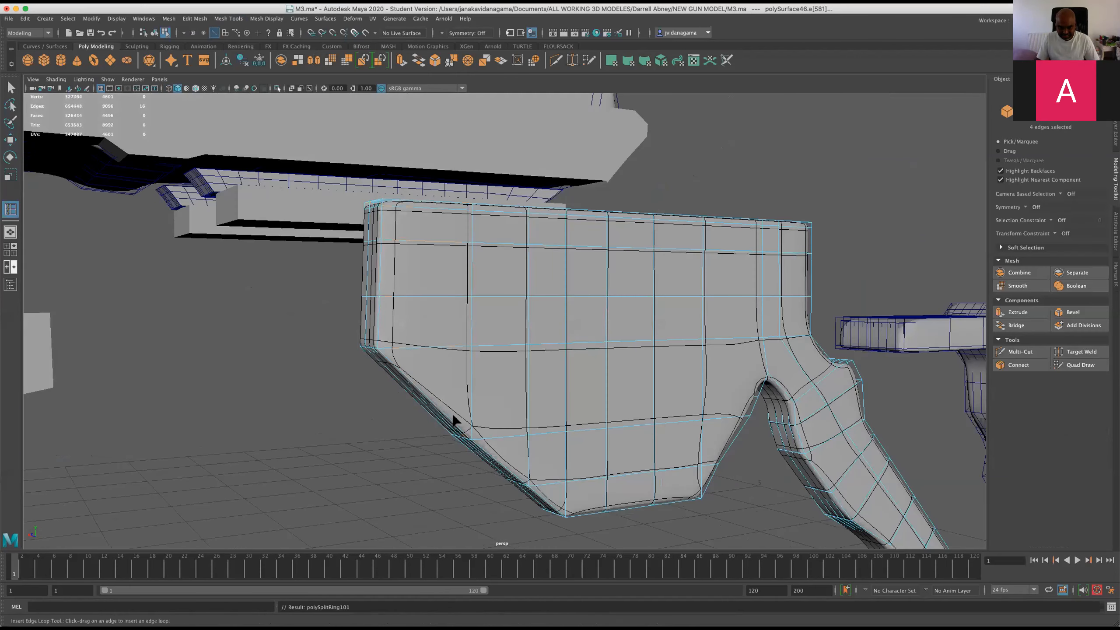
left_click(438, 409)
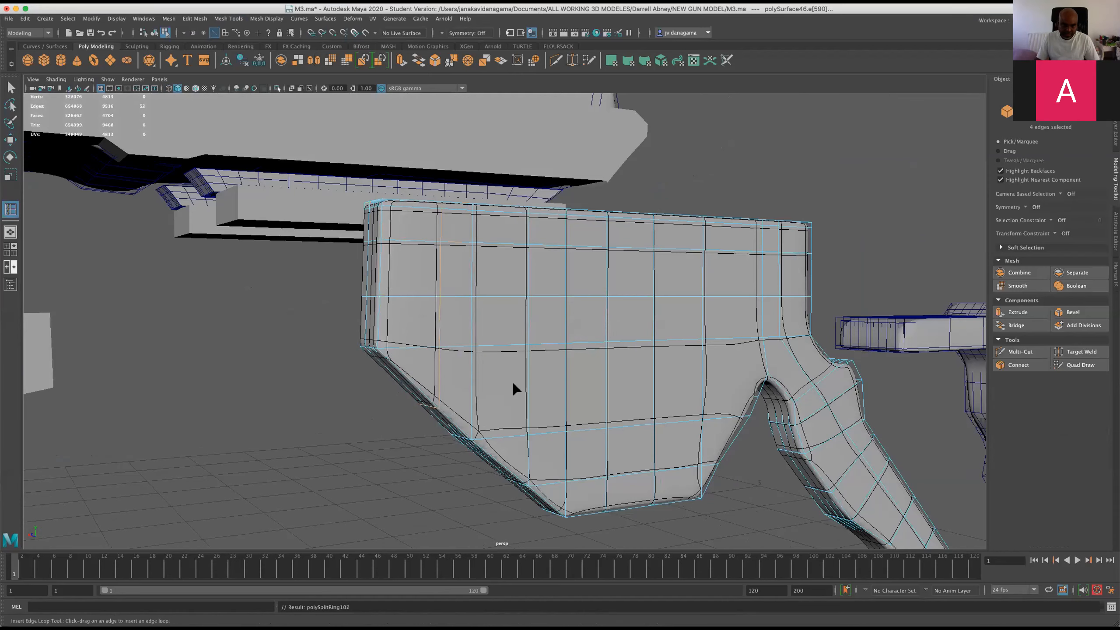
key("ctrl+z")
key("ctrl+z")
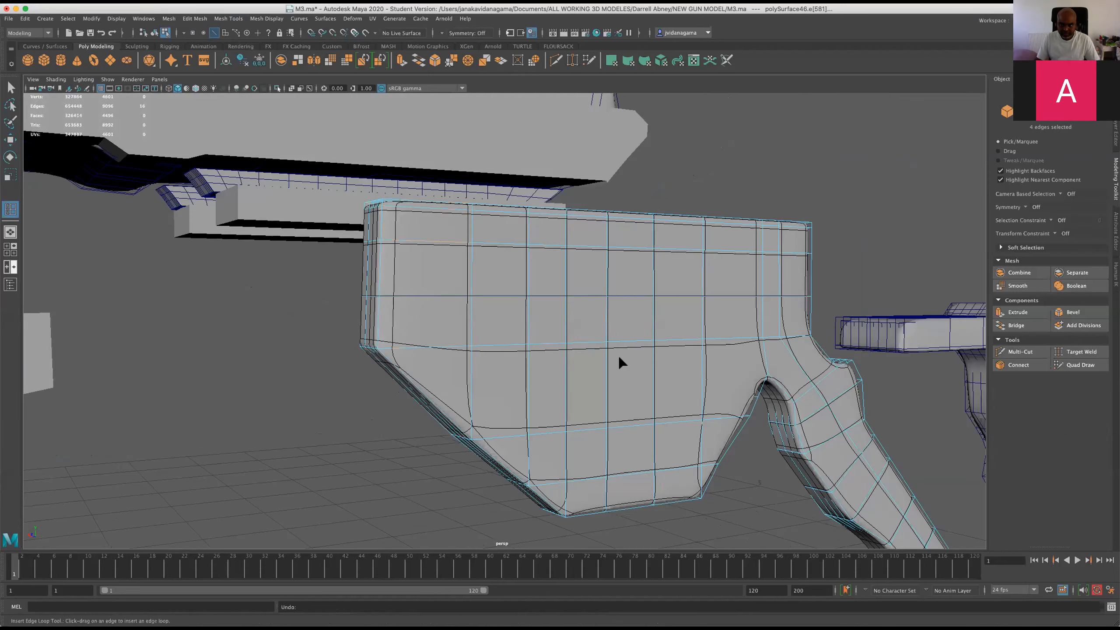
left_click_drag(533, 346, 535, 348, "alt")
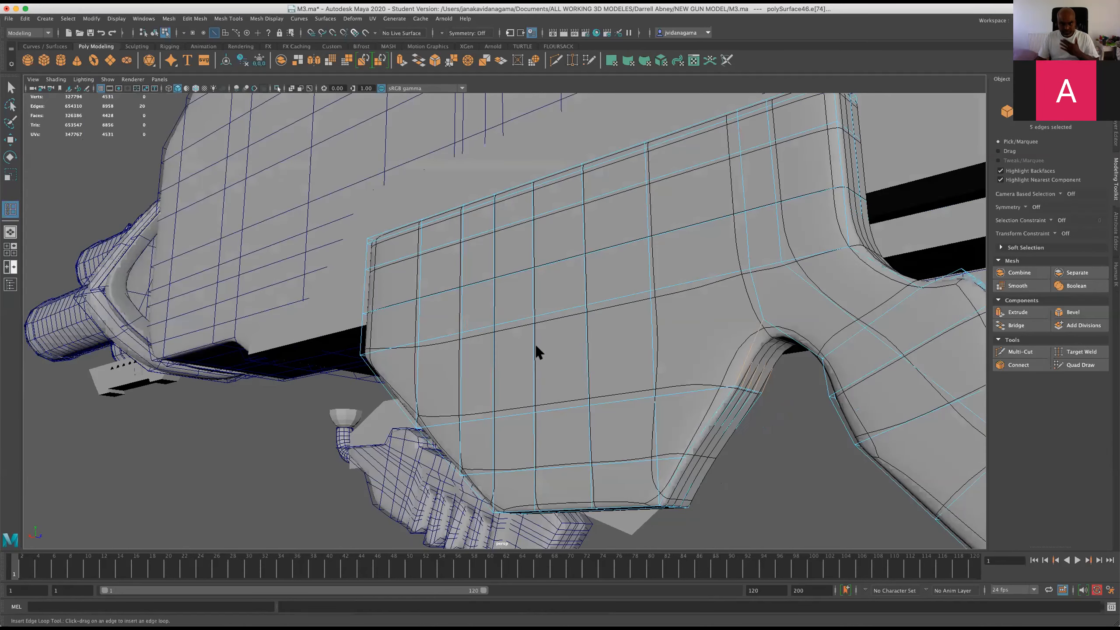
Save the scene and switch the trigger housing from component editing back to object mode
key("ctrl+s")
mouse_move(594, 388)
left_mouse_down("alt")
mouse_move(668, 422)
mouse_move(608, 343)
mouse_move(590, 378)
left_mouse_up("alt")
left_click_drag(512, 396, 358, 189, "alt")
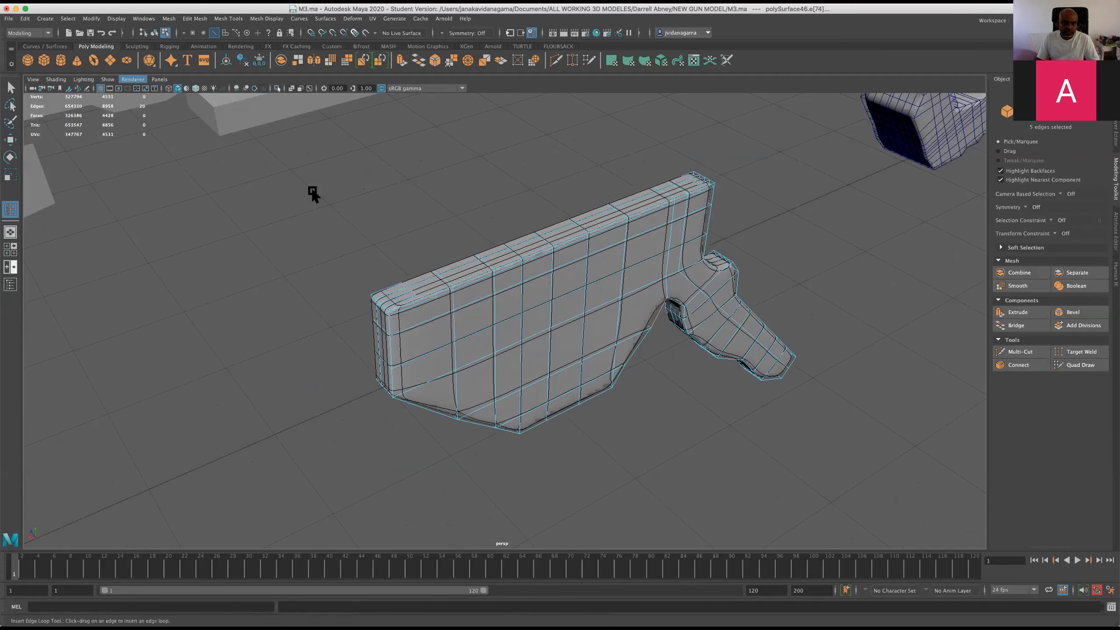
key("w")
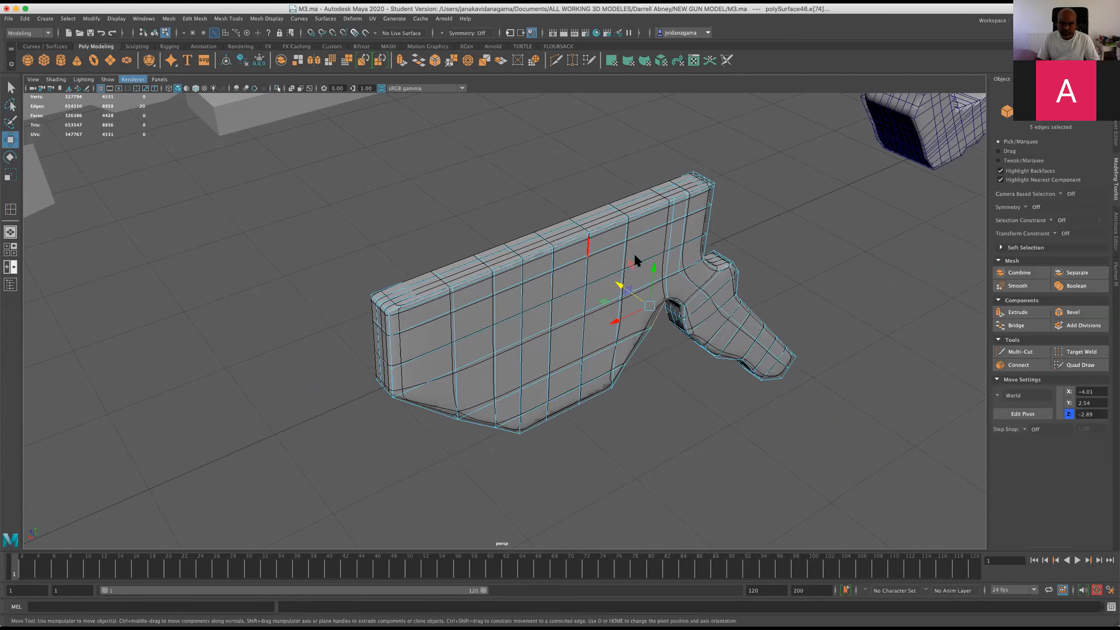
right_click_drag(591, 235, 620, 227)
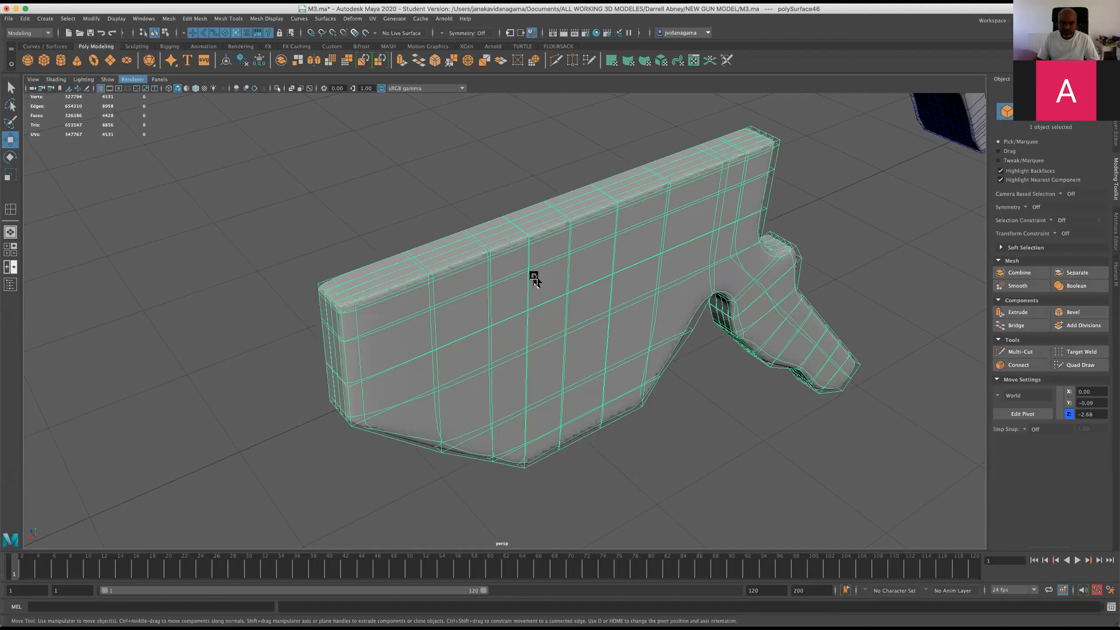
Center the pivot of the trigger housing mesh
scroll(545, 287, "down", 2)
left_click_drag(604, 281, 591, 233, "alt")
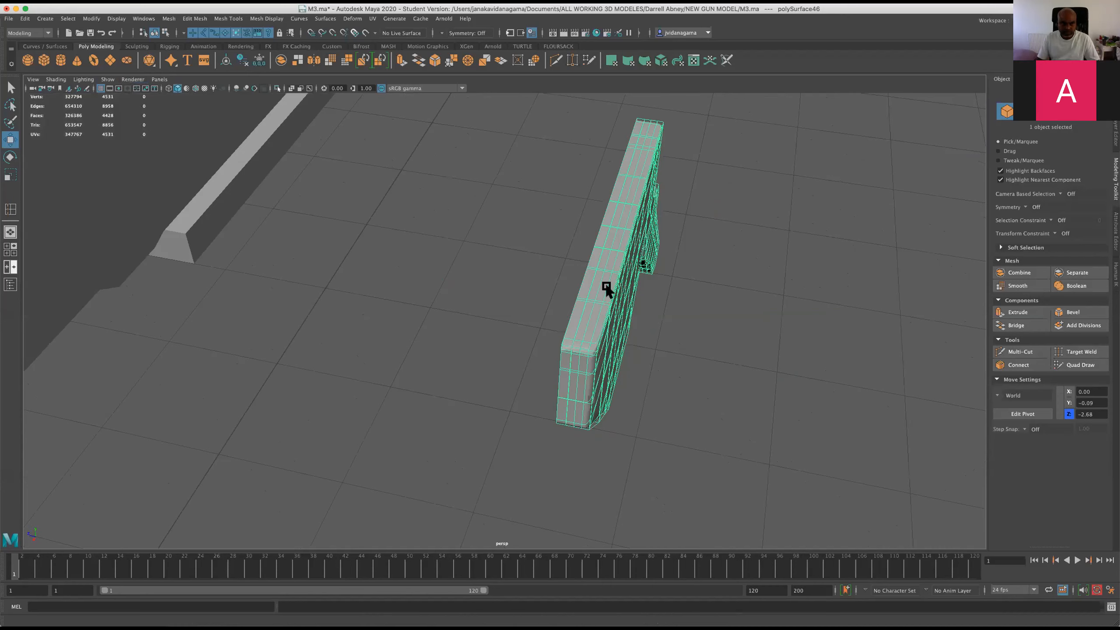
left_click(114, 19)
mouse_move(91, 18)
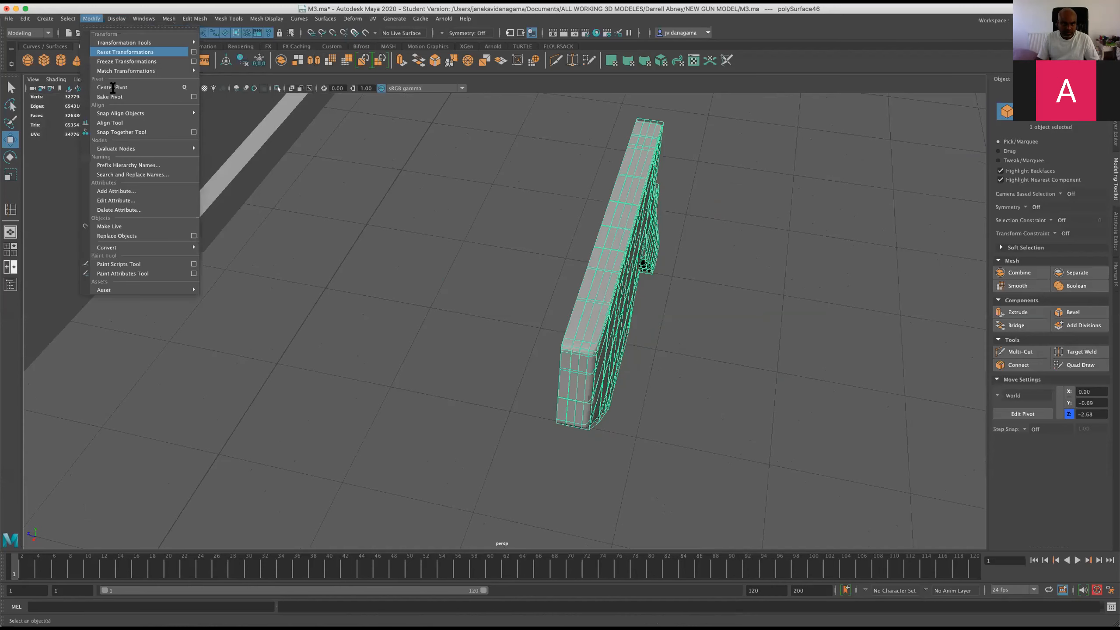
left_click(585, 303)
scroll(600, 270, "up", 3)
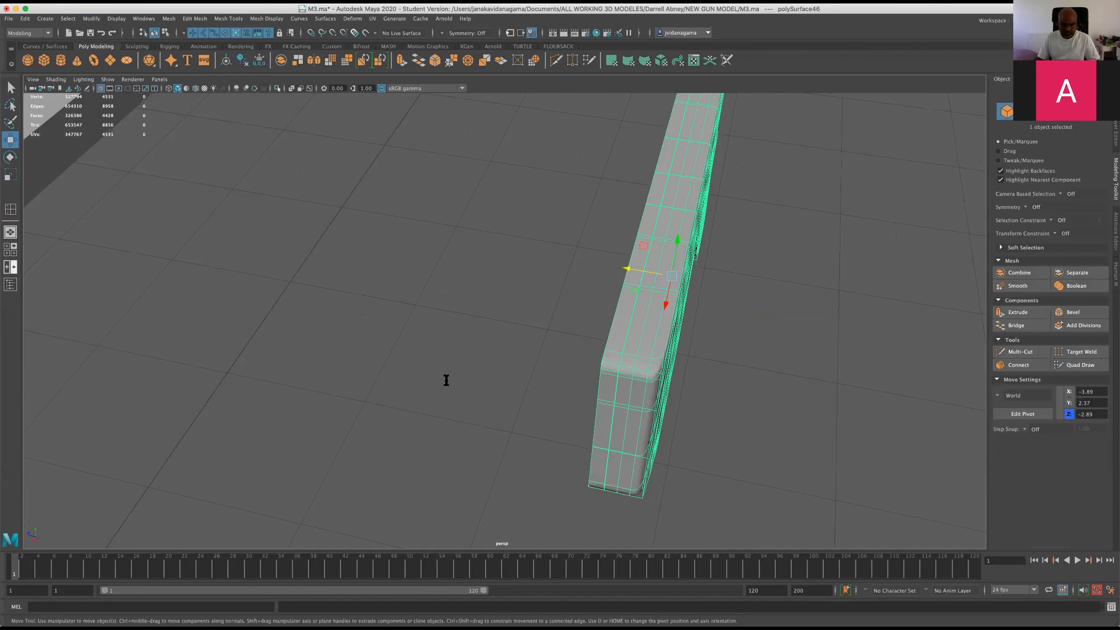
Try to mirror the trigger housing across its object Z axis with merged borders, then undo the mirror
key("space")
key("space")
scroll(663, 368, "up", 3)
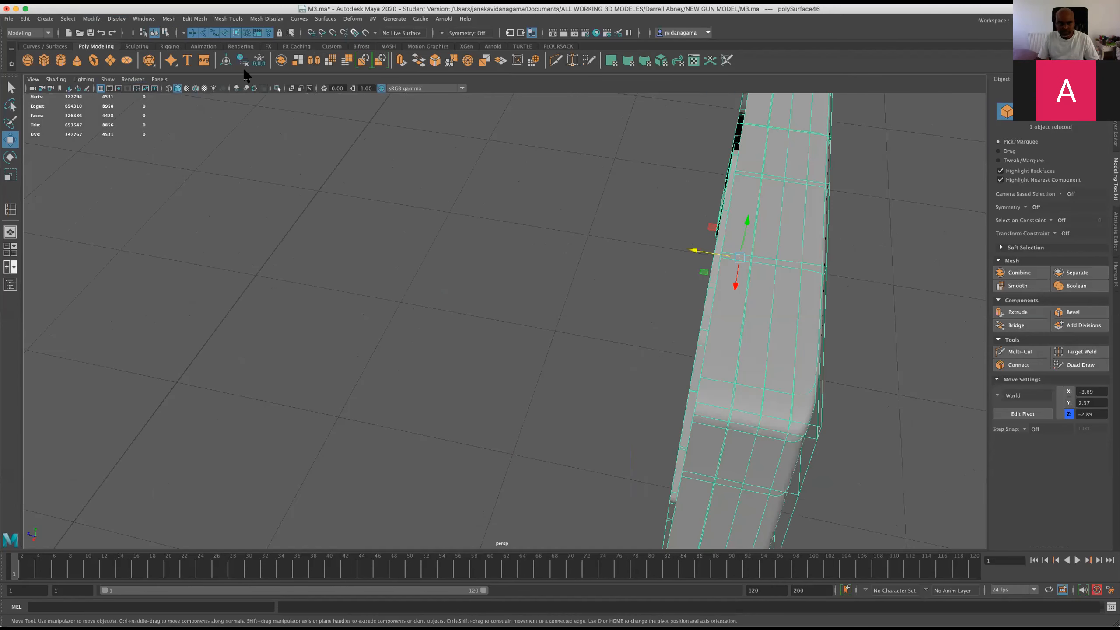
left_click(363, 59)
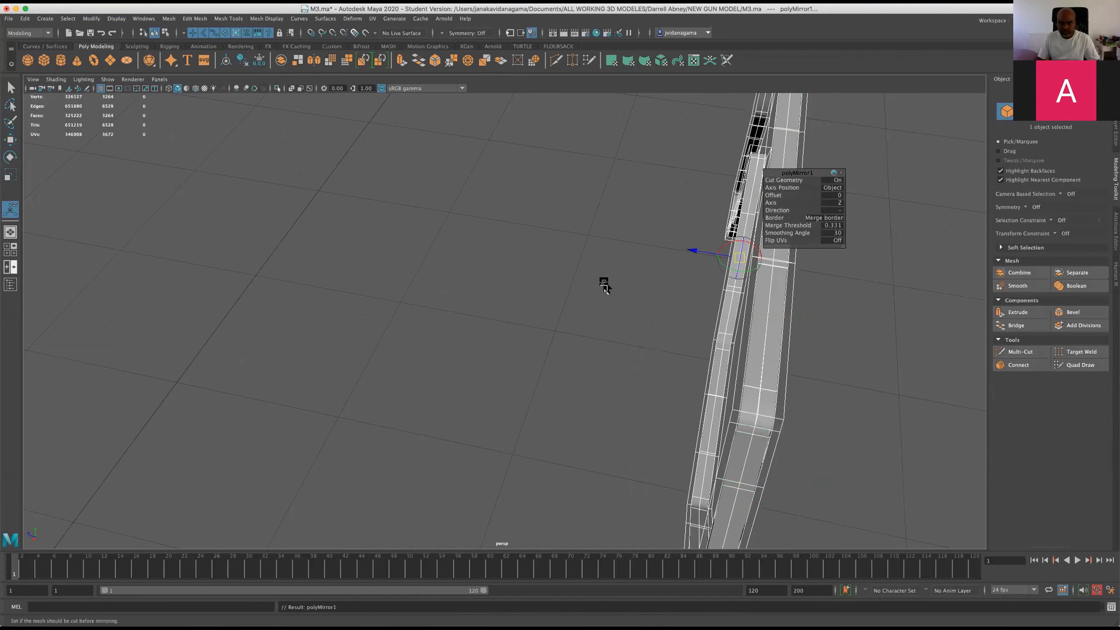
key("super+z")
scroll(676, 249, "down", 3)
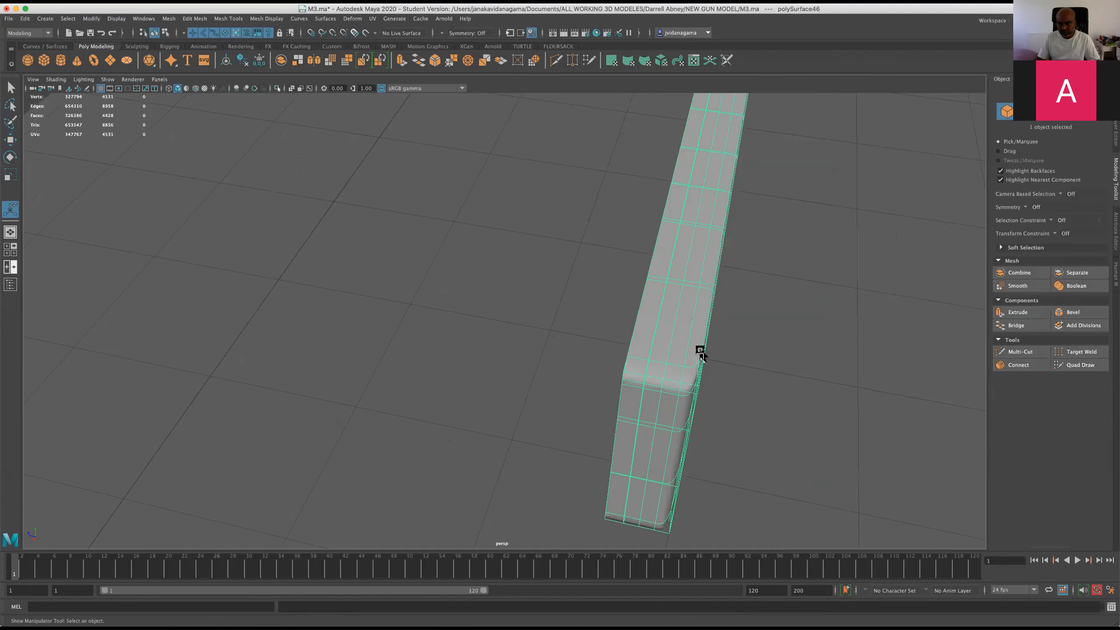
In the side view, move the housing's pivot along Z onto its open inner border at Z -2.83
key("space")
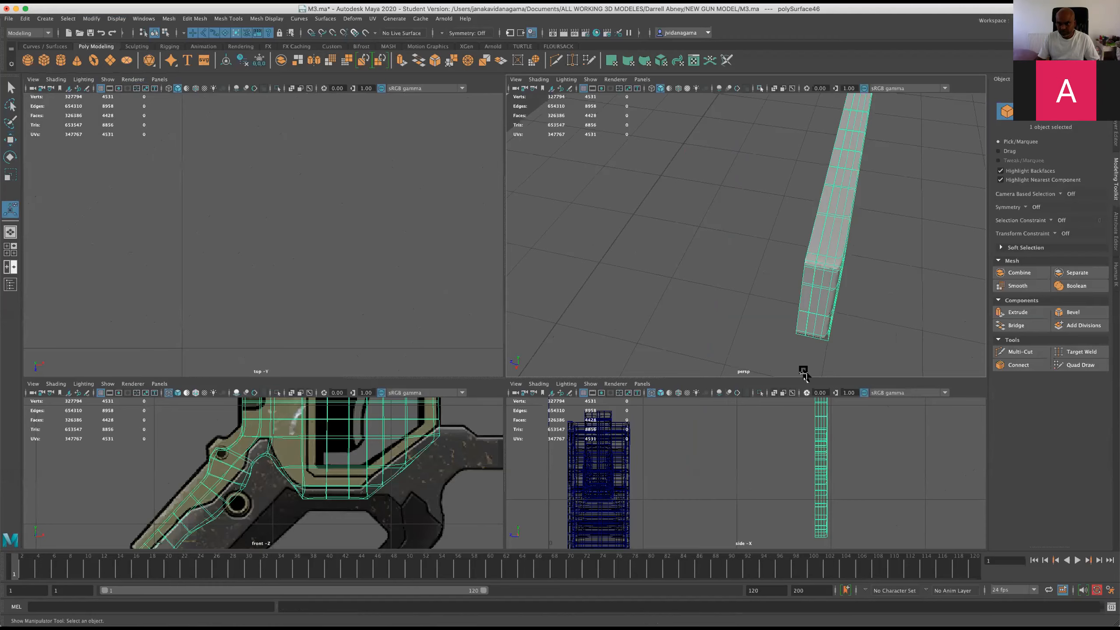
right_click(787, 165)
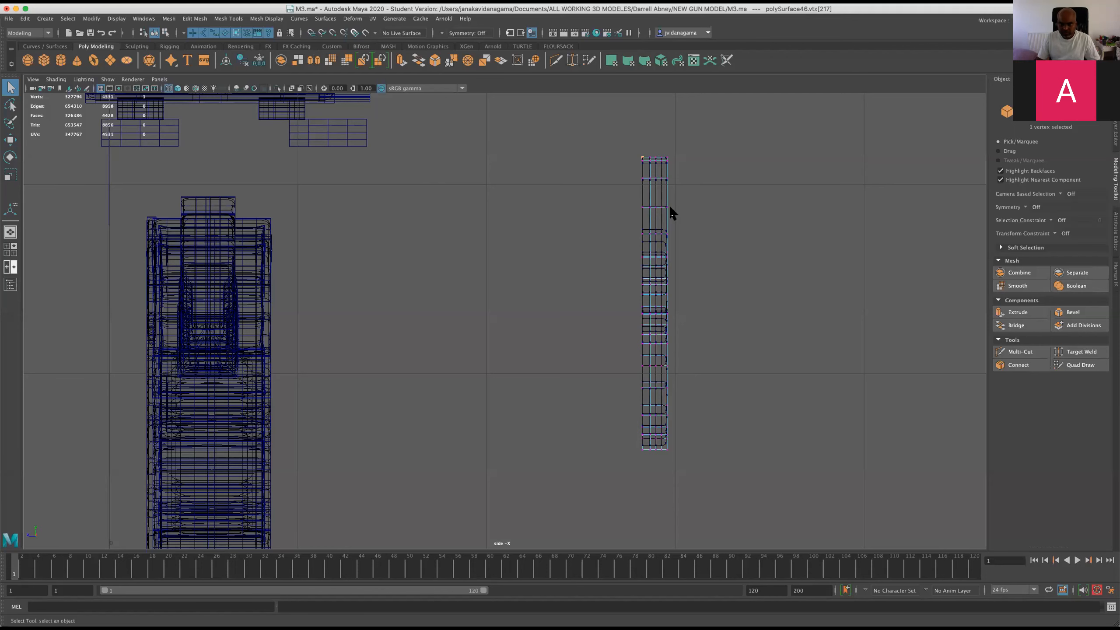
scroll(489, 164, "up", 2)
right_click_drag(652, 182, 623, 187)
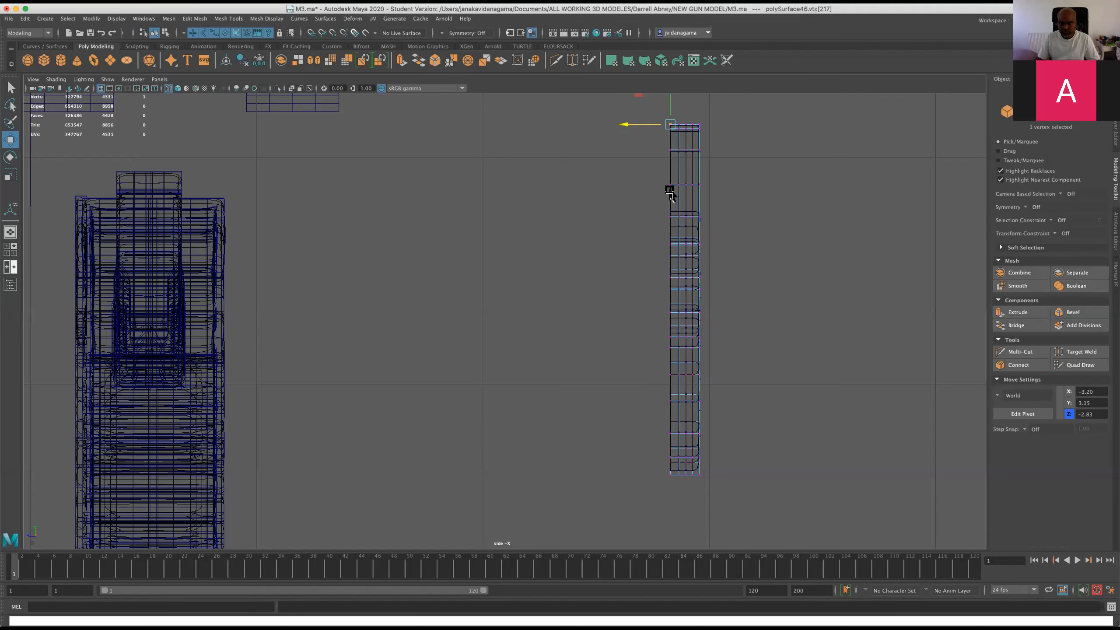
key("F8")
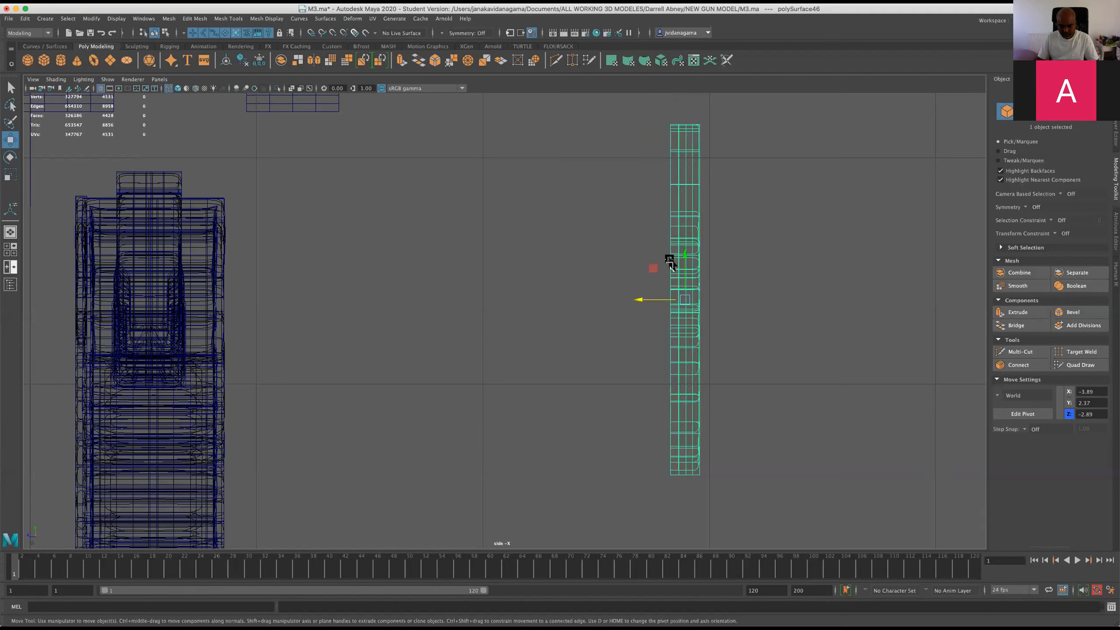
key("d")
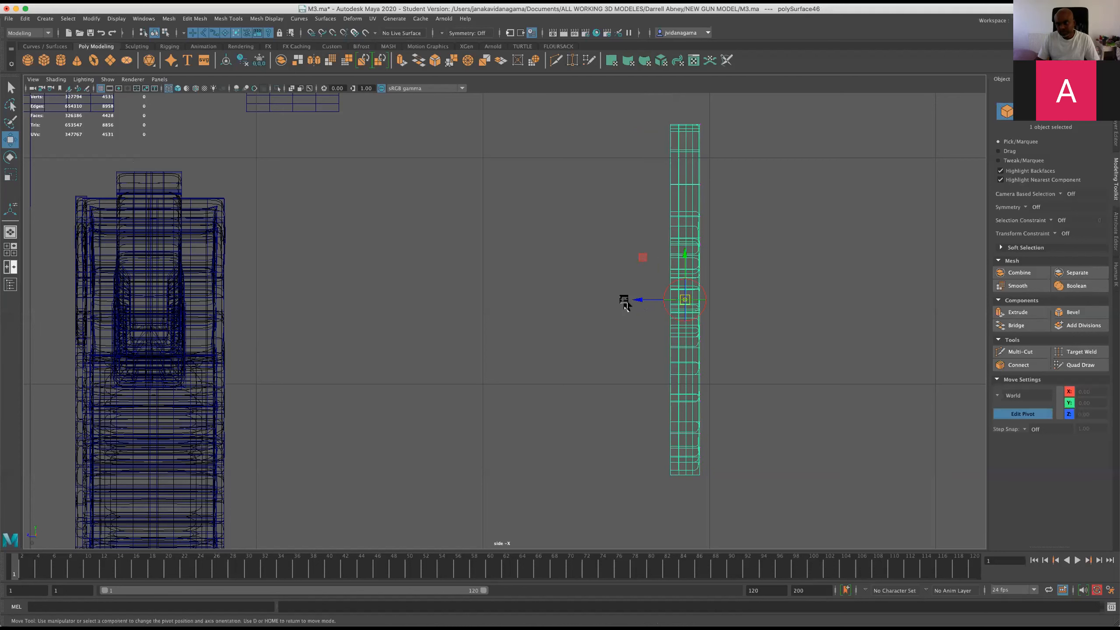
left_click_drag(638, 300, 625, 303)
key("d")
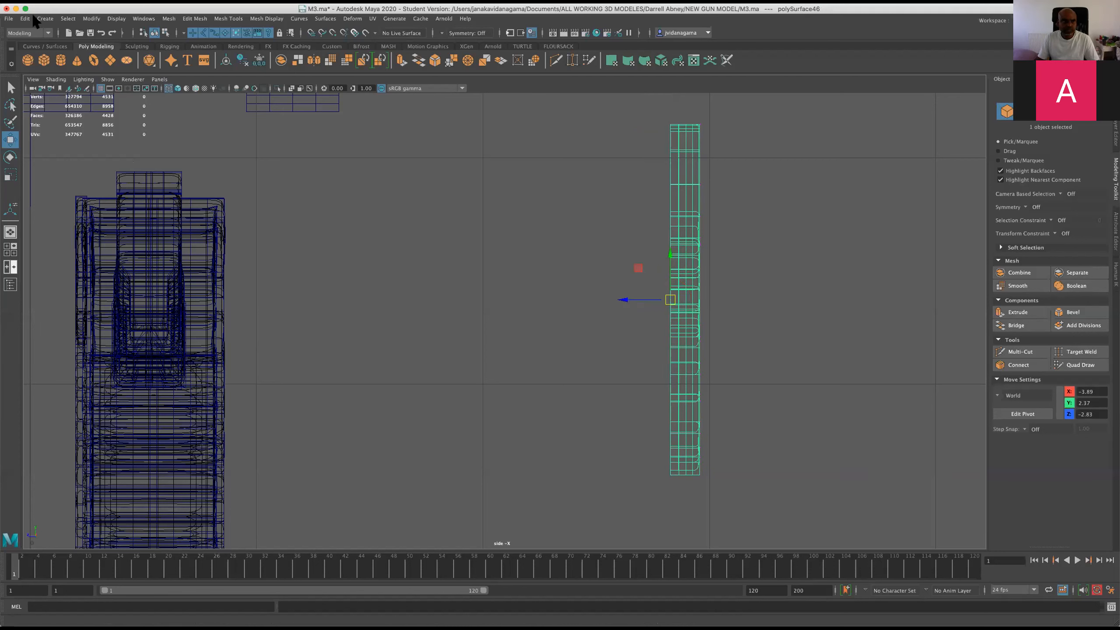
Create a mirrored copy of the housing across its pivot with Duplicate Special and offset it along Z to leave a narrow gap
left_click(25, 18)
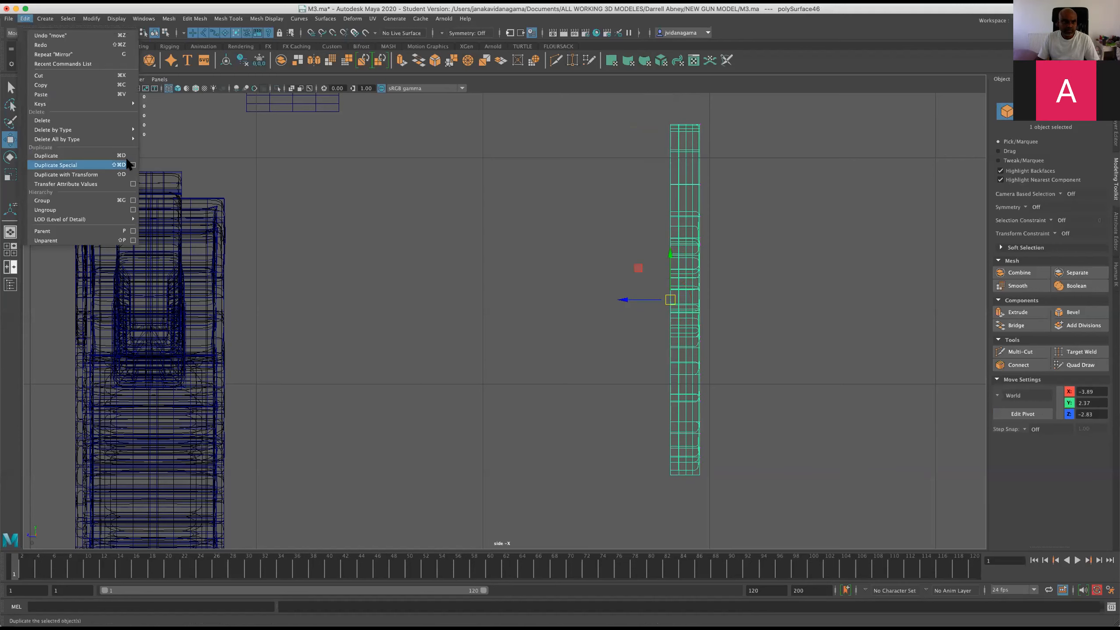
key("Return")
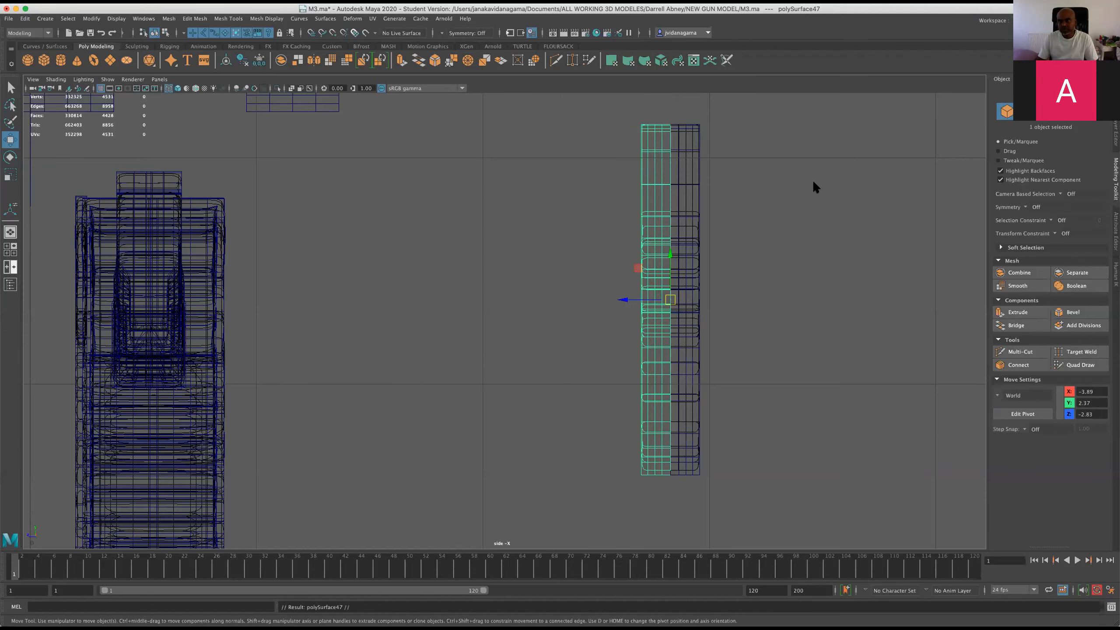
key("space")
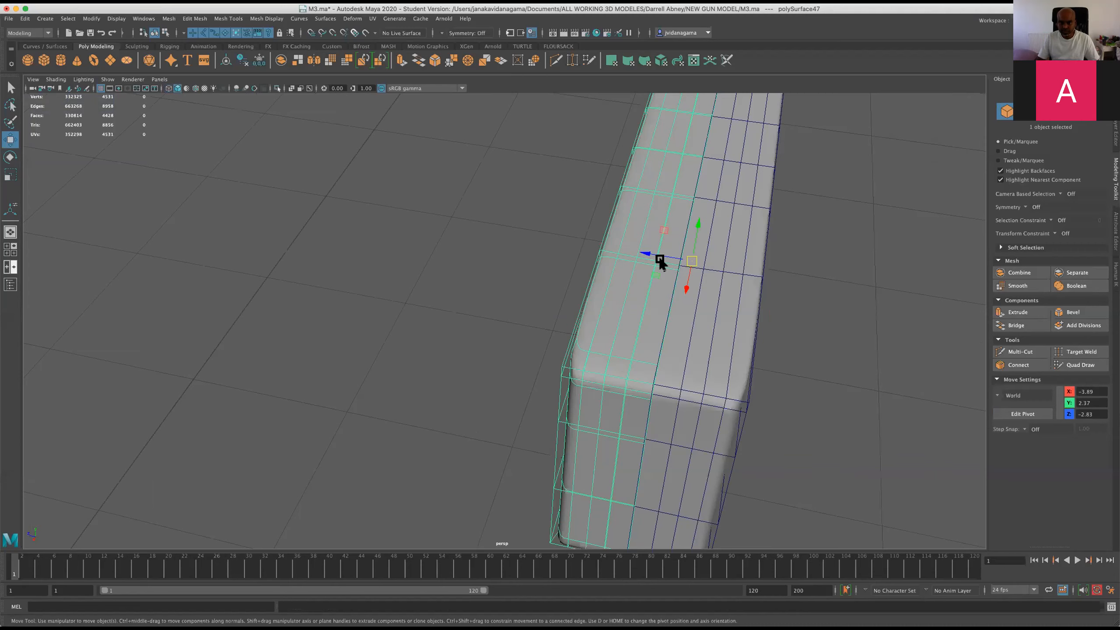
left_click_drag(645, 253, 632, 251)
Combine the two housing halves, bridge their facing border edges across the gap with zero divisions, and save the scene
left_click(790, 171, "shift")
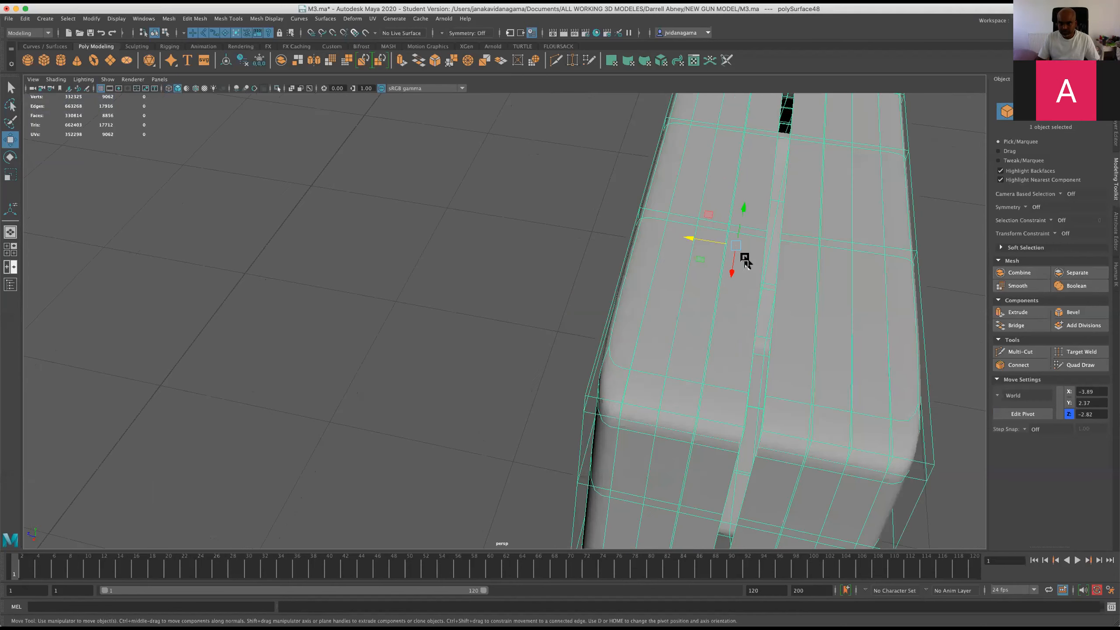
right_click_drag(683, 228, 683, 184)
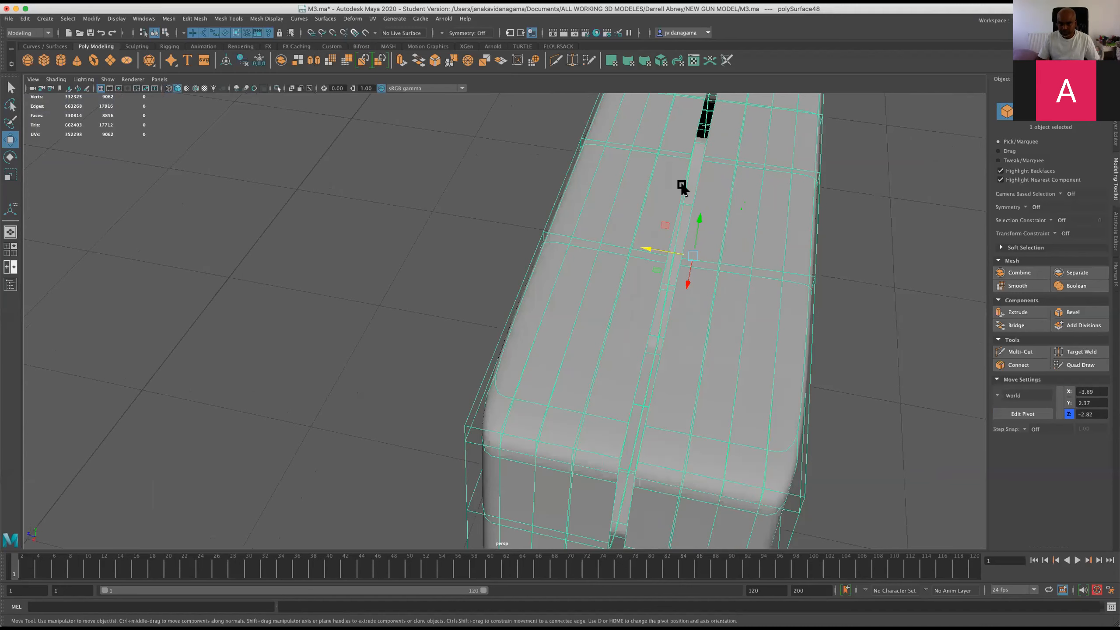
left_click(1016, 326)
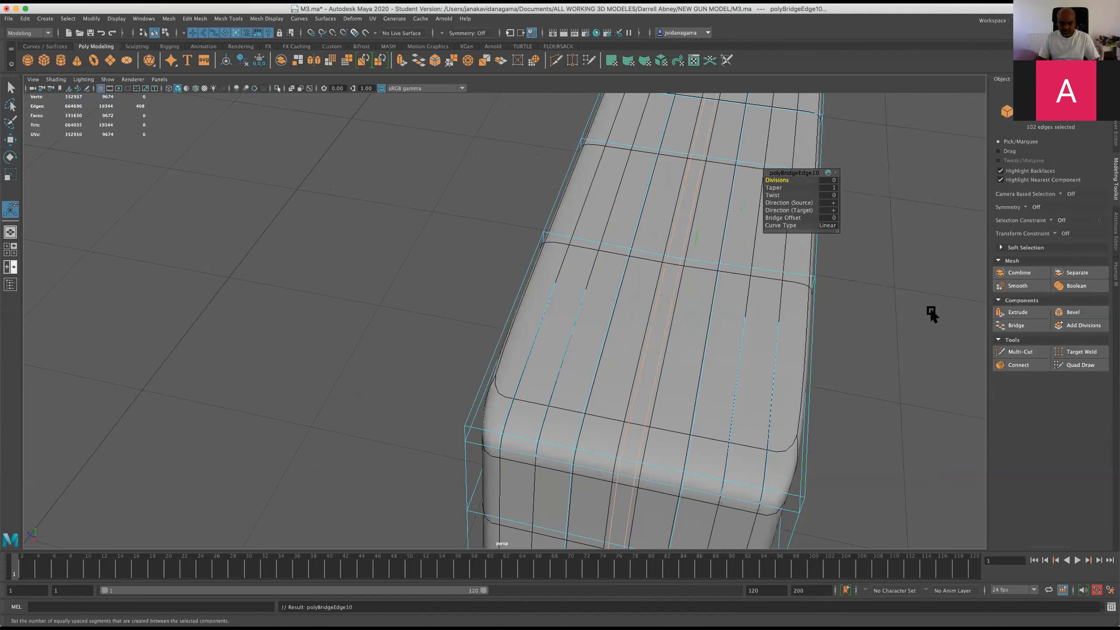
key("super+s")
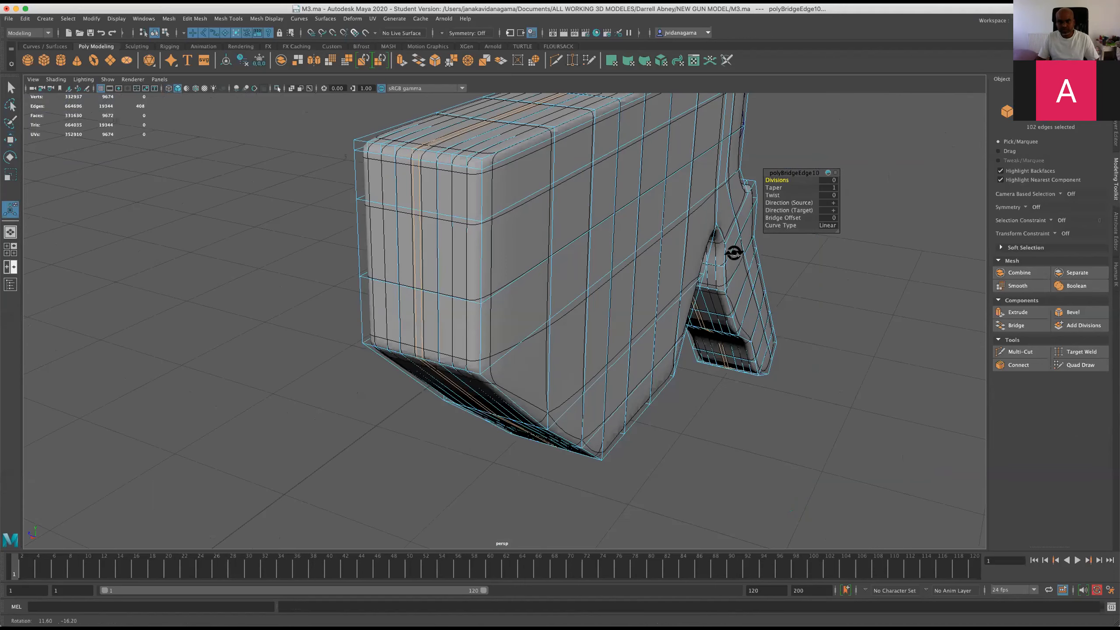
Return the joined housing to object mode and raise it in the front view to Y 2.47, matching the reference image
left_click_drag(645, 243, 636, 286, "alt")
scroll(637, 287, "down", 5)
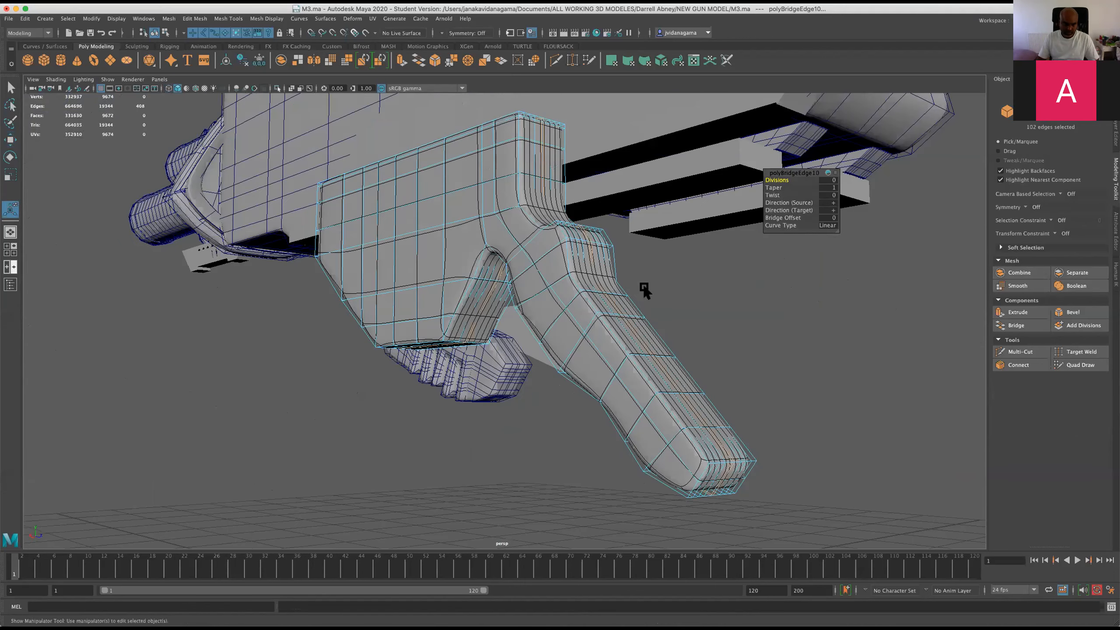
key("space")
key("space")
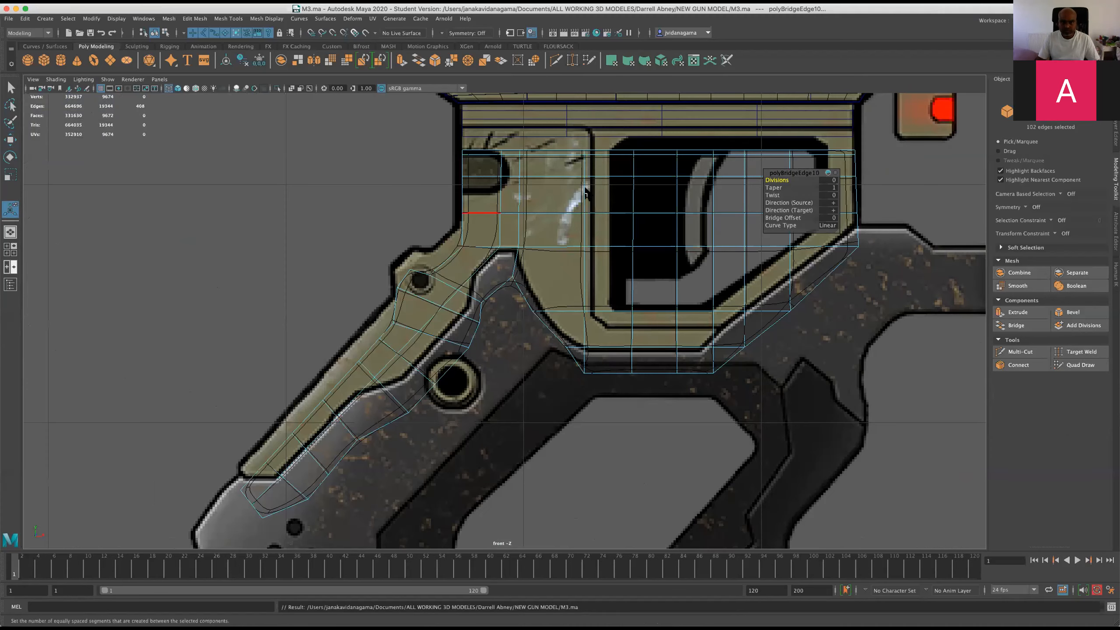
right_click_drag(518, 190, 543, 180)
right_click_drag(543, 180, 561, 177)
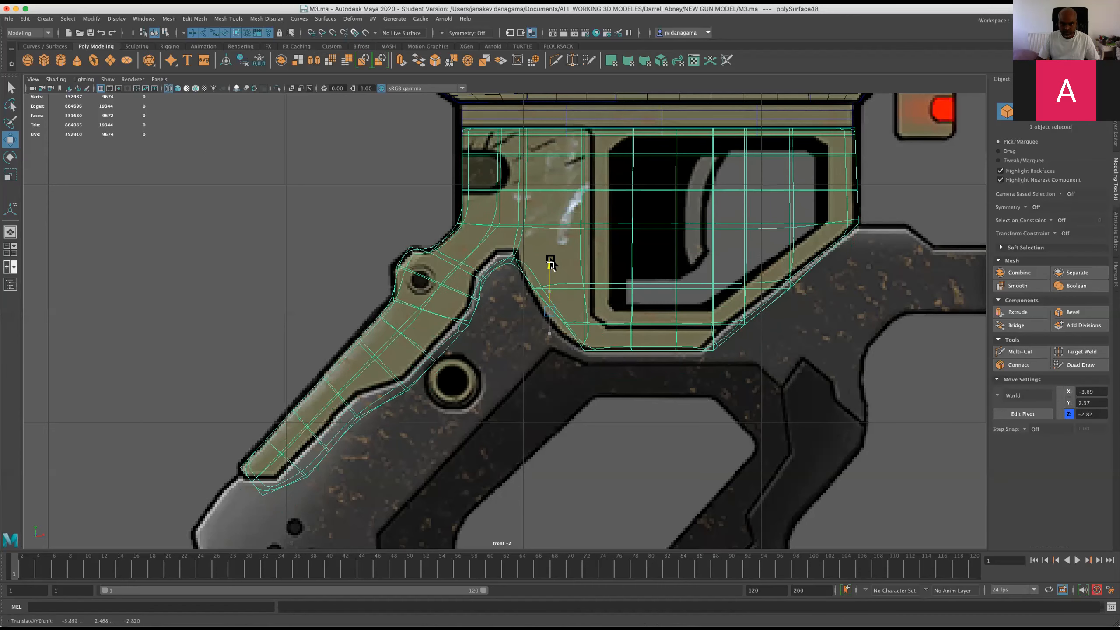
middle_click_drag(552, 260, 733, 233)
Inspect the joined housing from several sides in perspective and compare its outline with the reference in the front view
key("space")
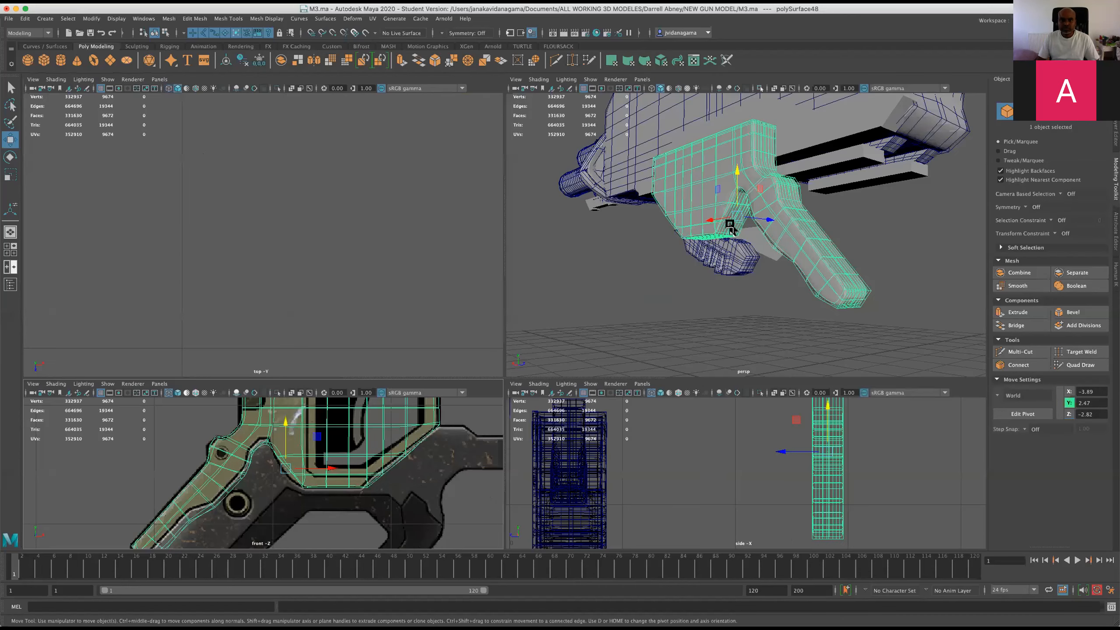
key("space")
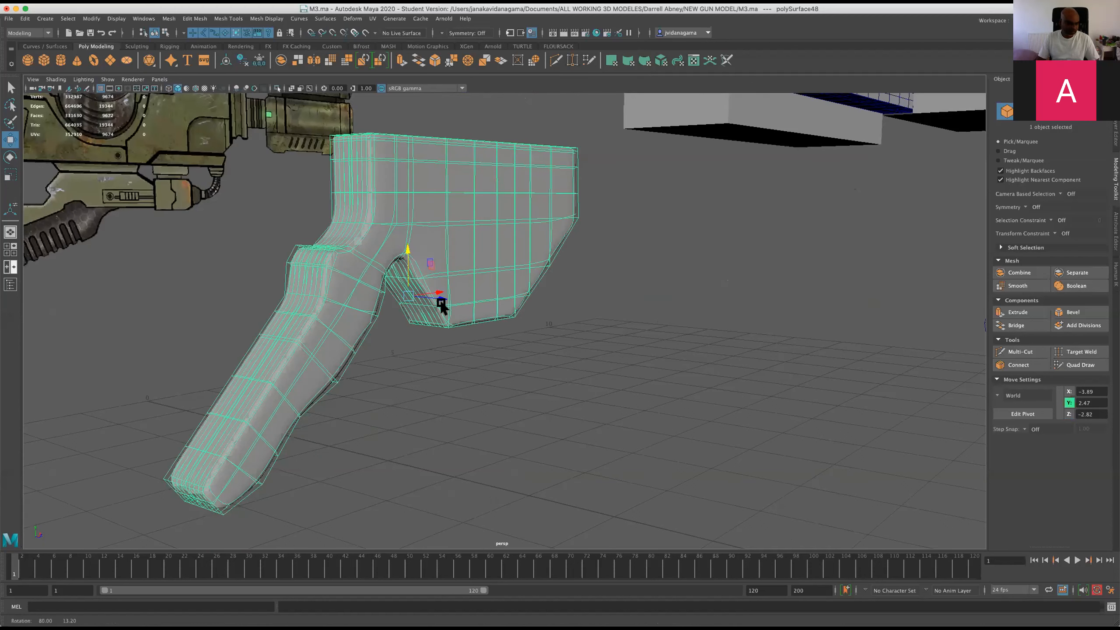
left_click_drag(475, 325, 452, 317, "alt")
left_click_drag(491, 380, 318, 457, "alt")
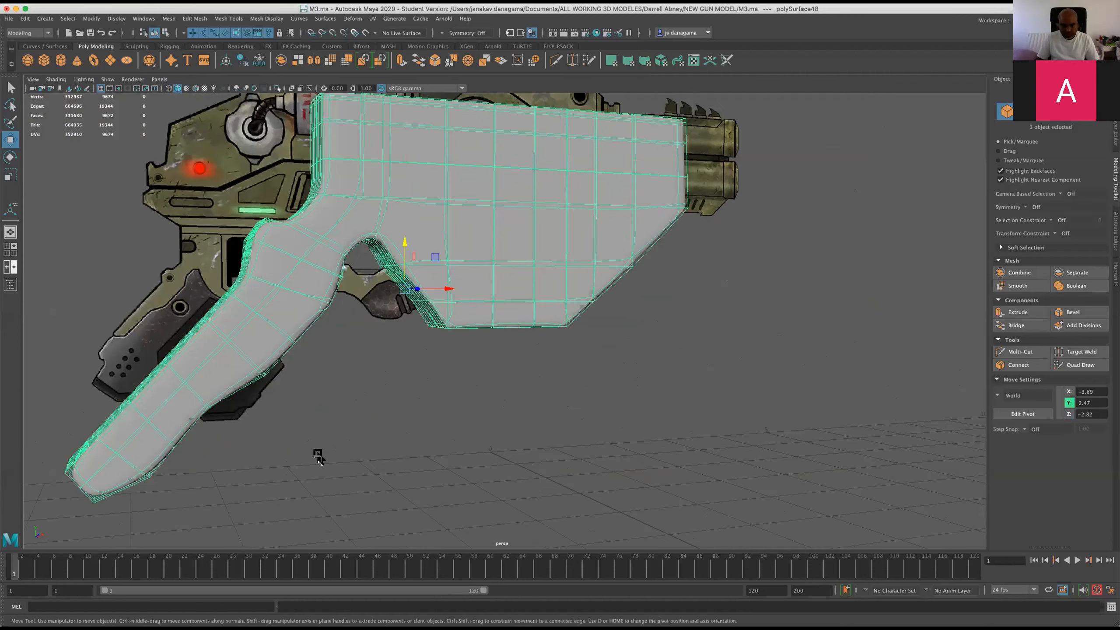
key("space")
key("space")
middle_click_drag(562, 257, 497, 331, "alt")
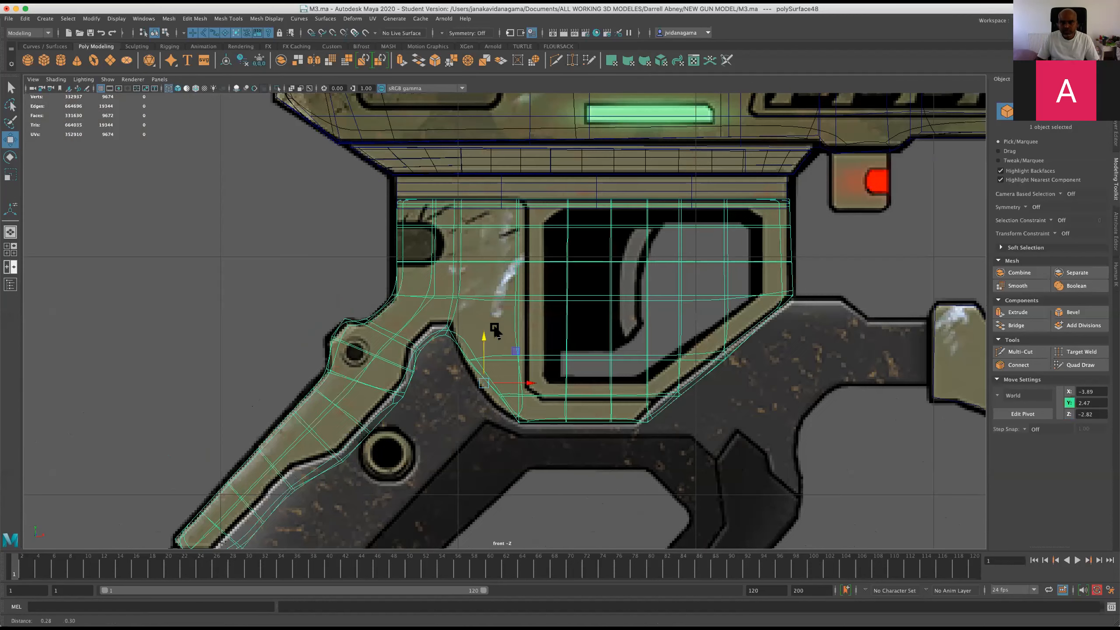
scroll(538, 194, "up", 2)
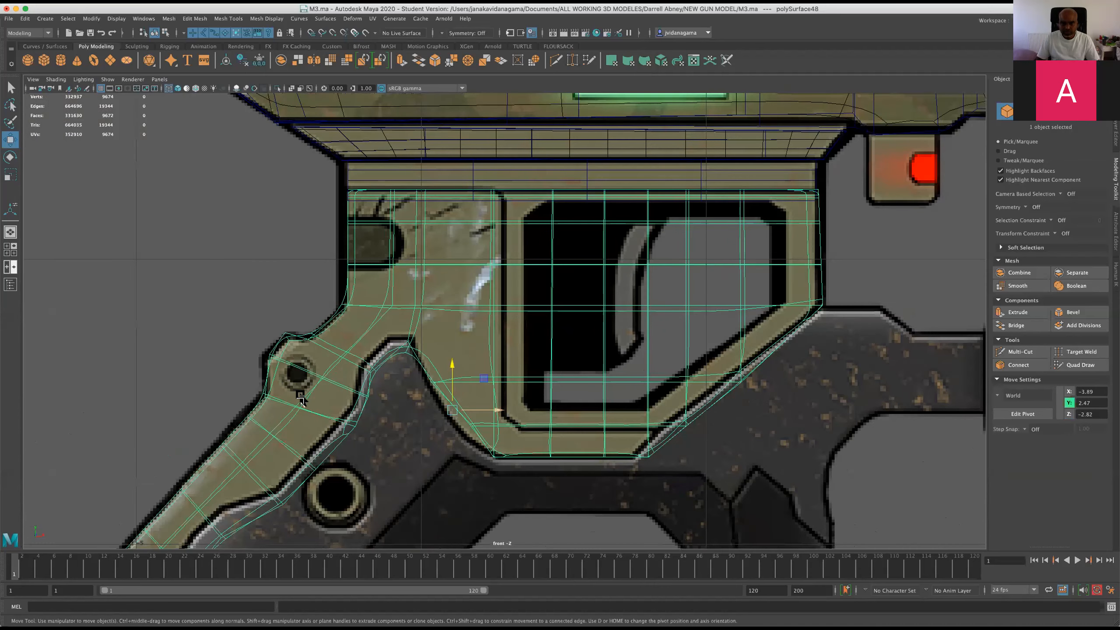
Try moving the housing along X away from the reference image, then undo the move
middle_click_drag(287, 368, 45, 370)
scroll(460, 321, "down", 4)
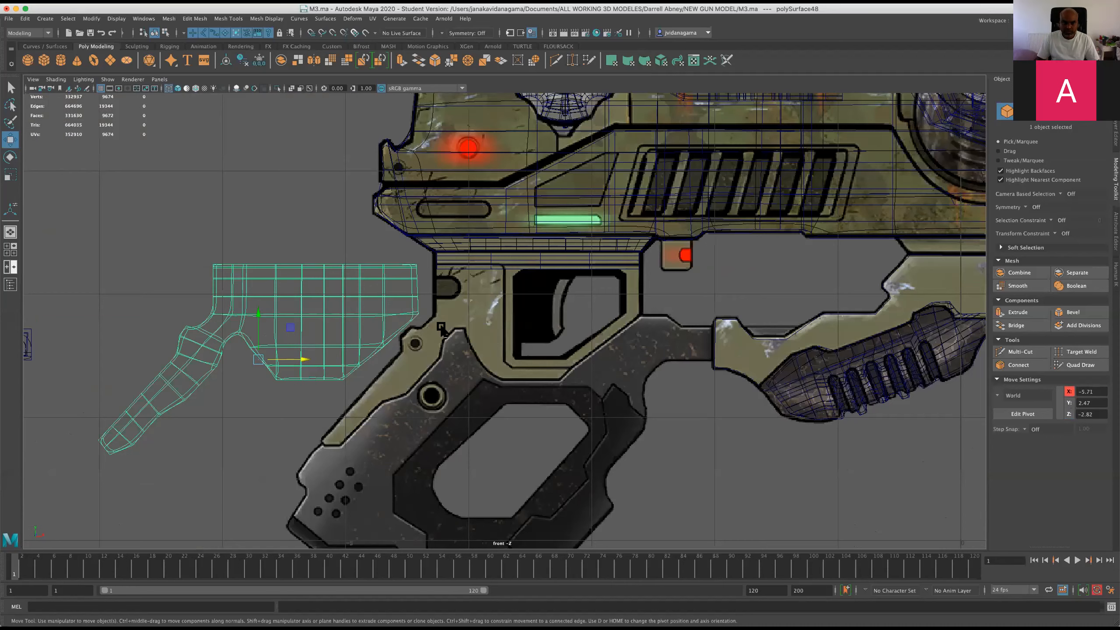
scroll(303, 397, "up", 2)
key("ctrl+z")
key("ctrl+z")
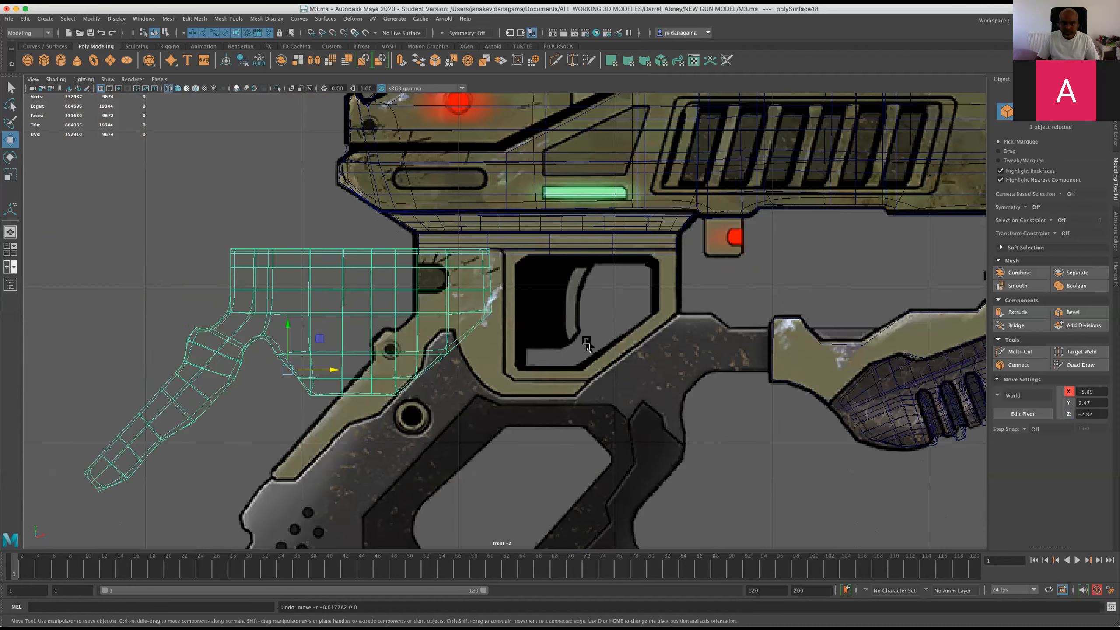
scroll(593, 337, "up", 2)
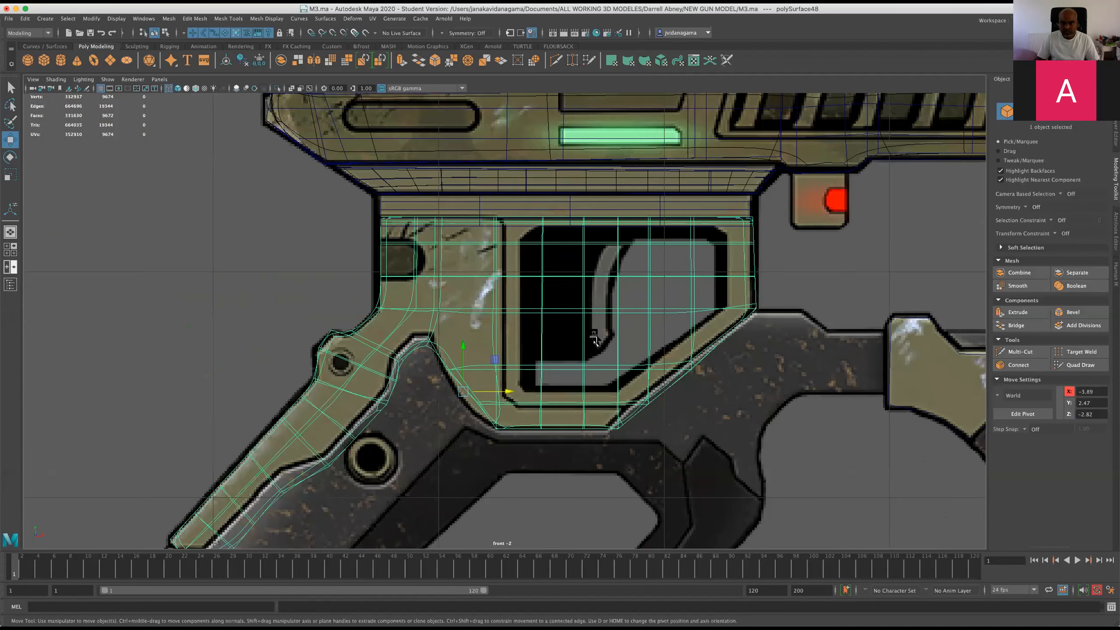
Move the housing along negative X to -5.87 to uncover the trigger guard on the reference image
scroll(594, 337, "up", 2)
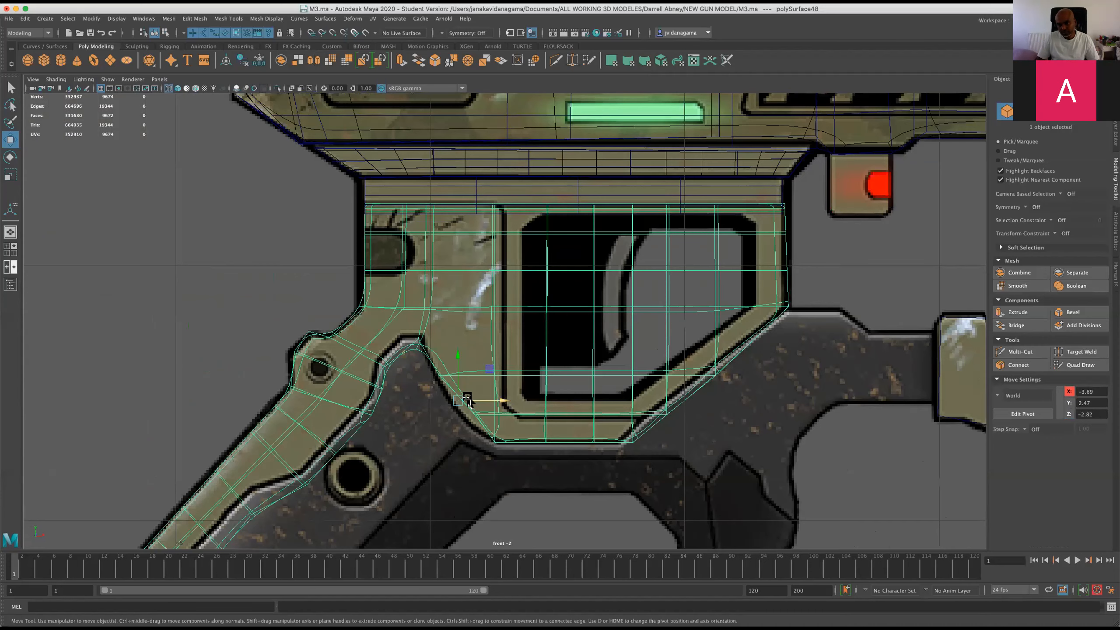
left_click_drag(500, 398, 471, 398)
left_click_drag(26, 388, 0, 386)
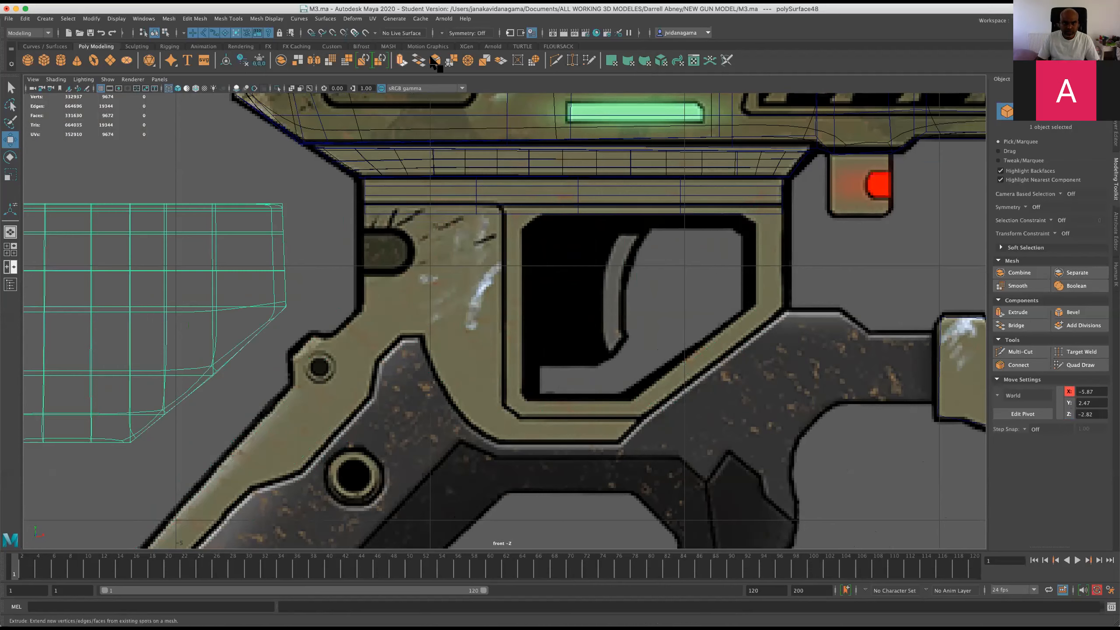
Trace the trigger guard opening on the reference with Create Polygon, following its chamfered corners and sloped lower edge
left_click(194, 18)
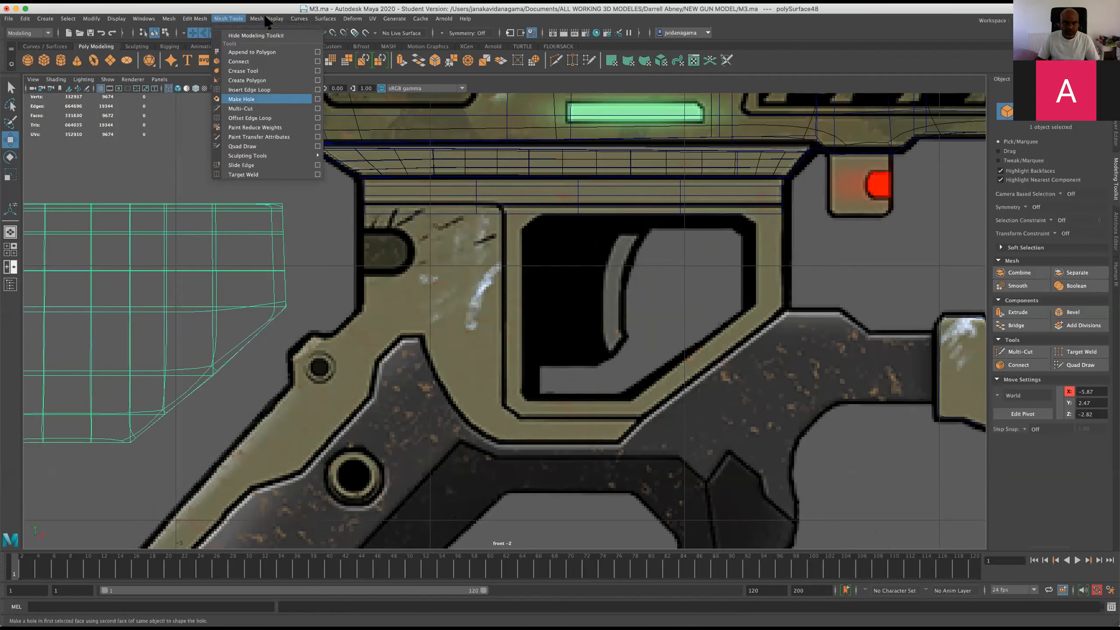
left_click(265, 80)
left_click(520, 229)
left_click(540, 214)
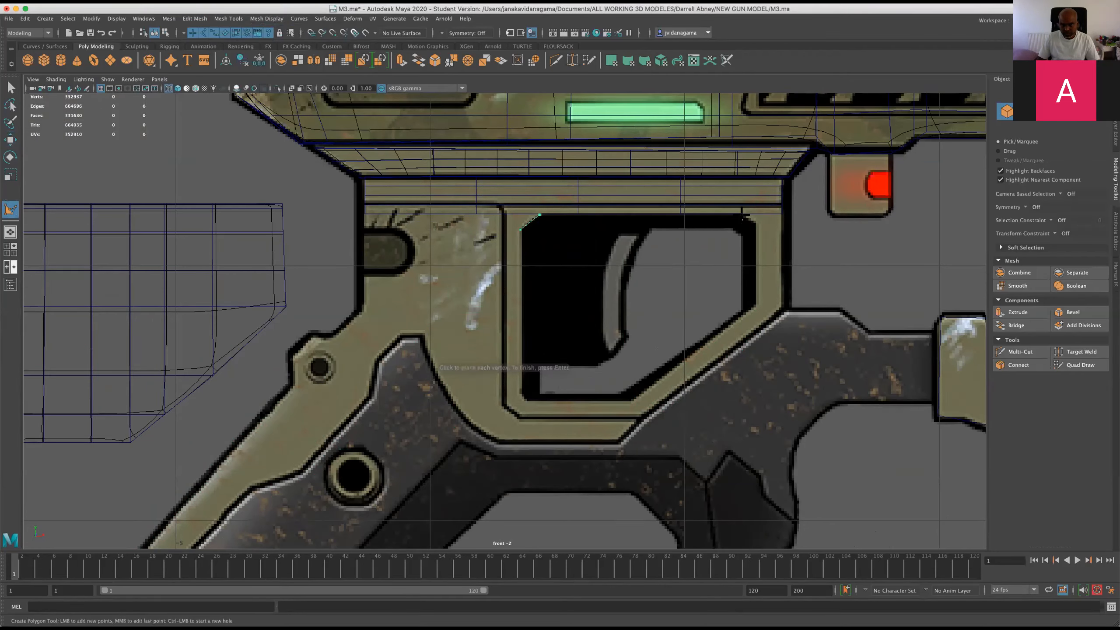
left_click(743, 214)
left_click(758, 227)
left_click(757, 308)
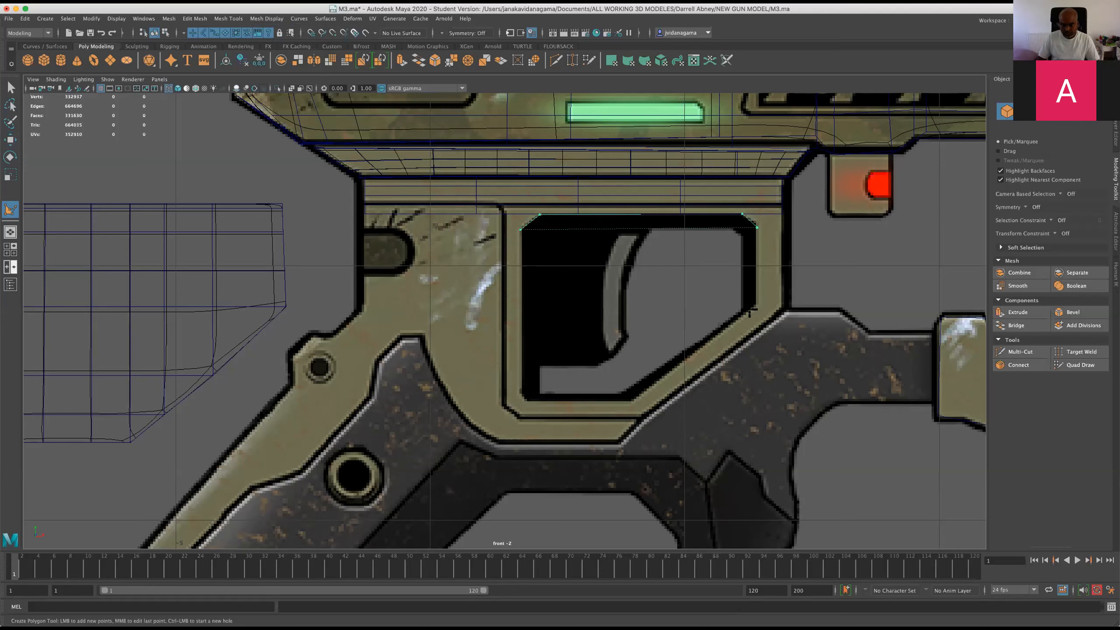
left_click(634, 403)
left_click(529, 404)
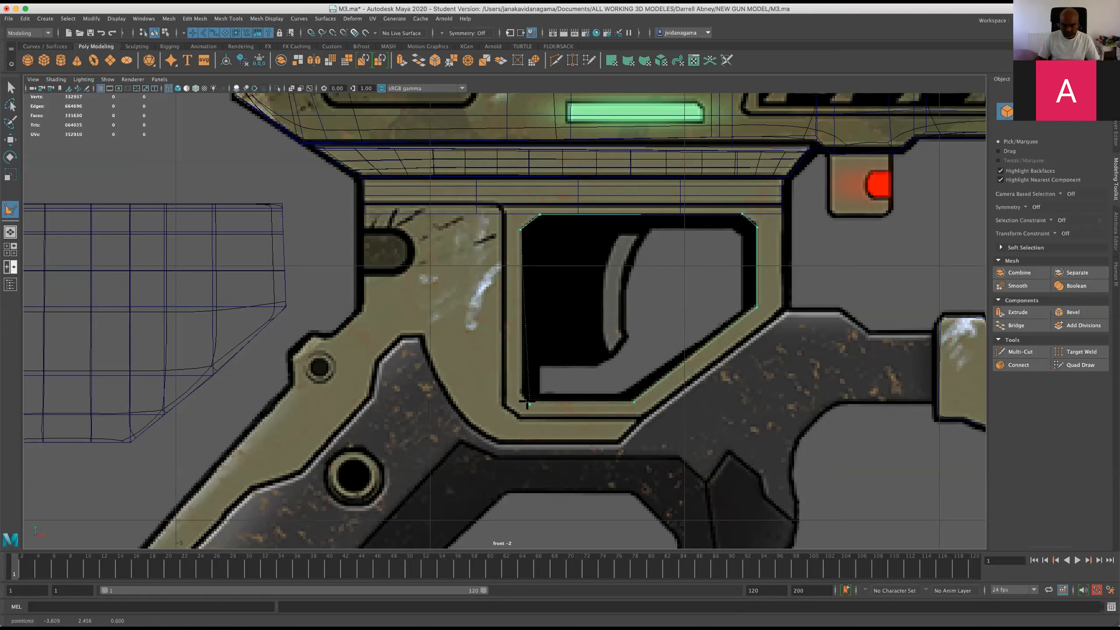
left_click(521, 390)
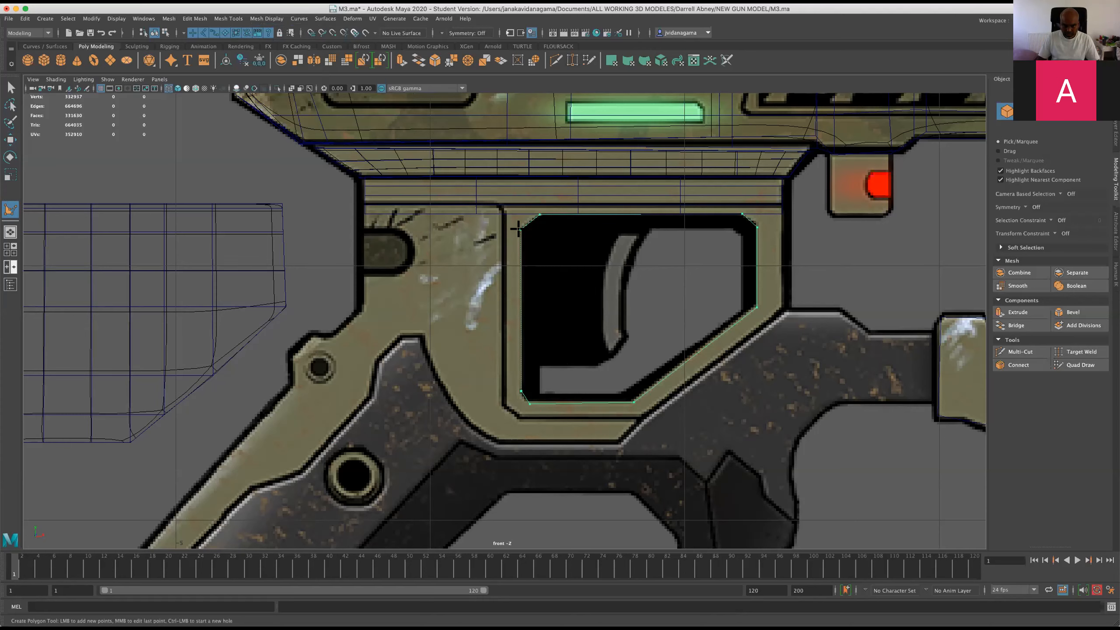
key("Return")
left_click(10, 140)
scroll(527, 95, "up", 2)
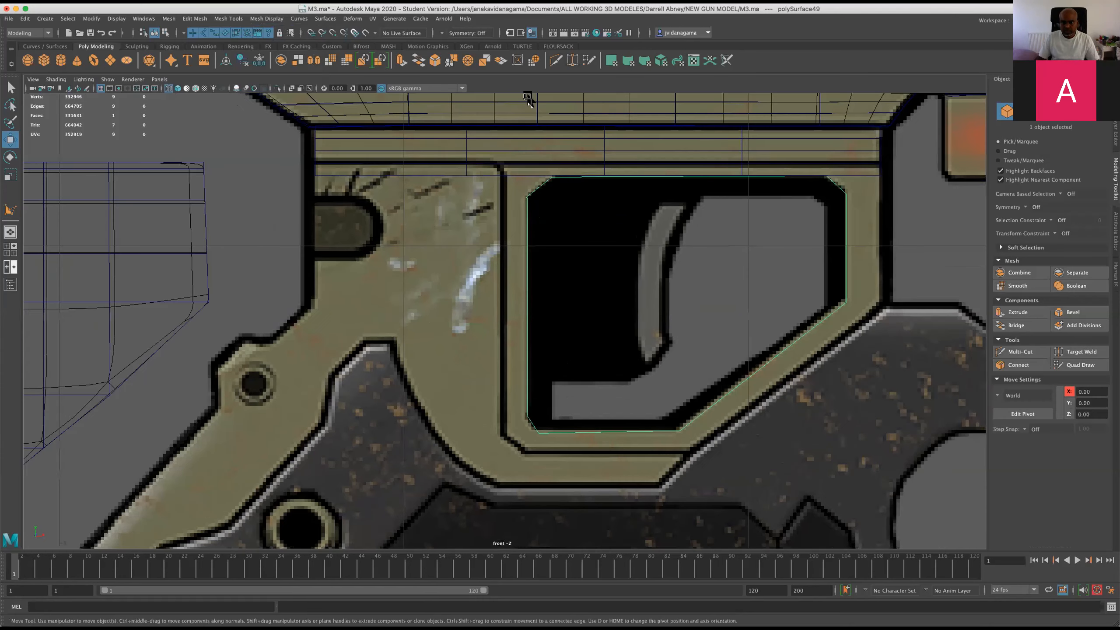
key("ctrl+shift+x")
left_click(552, 177)
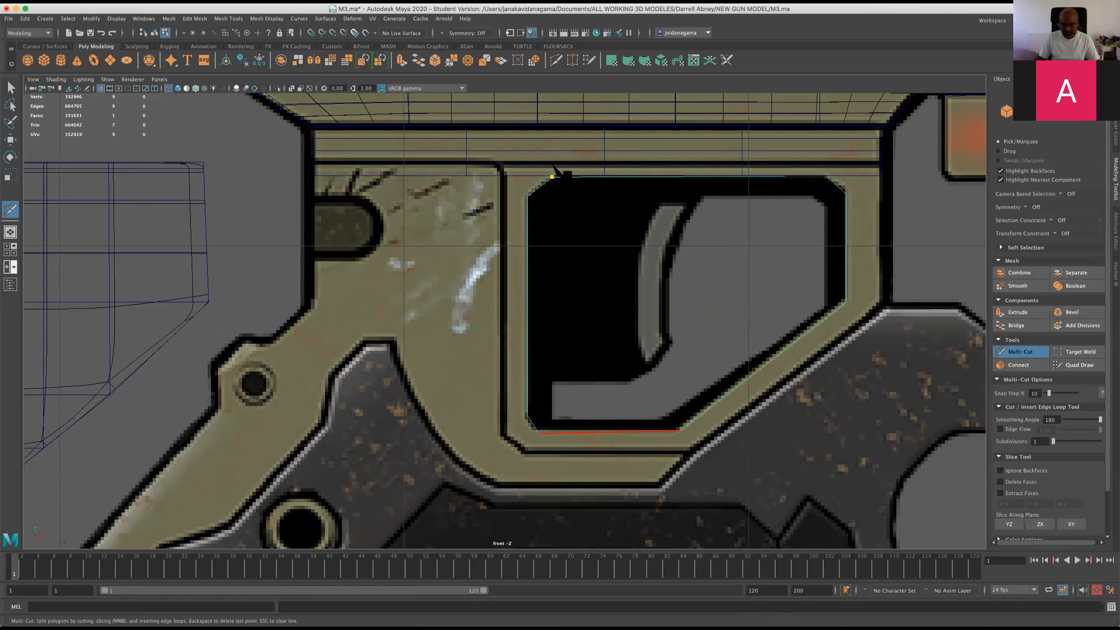
scroll(507, 316, "up", 1)
key("w")
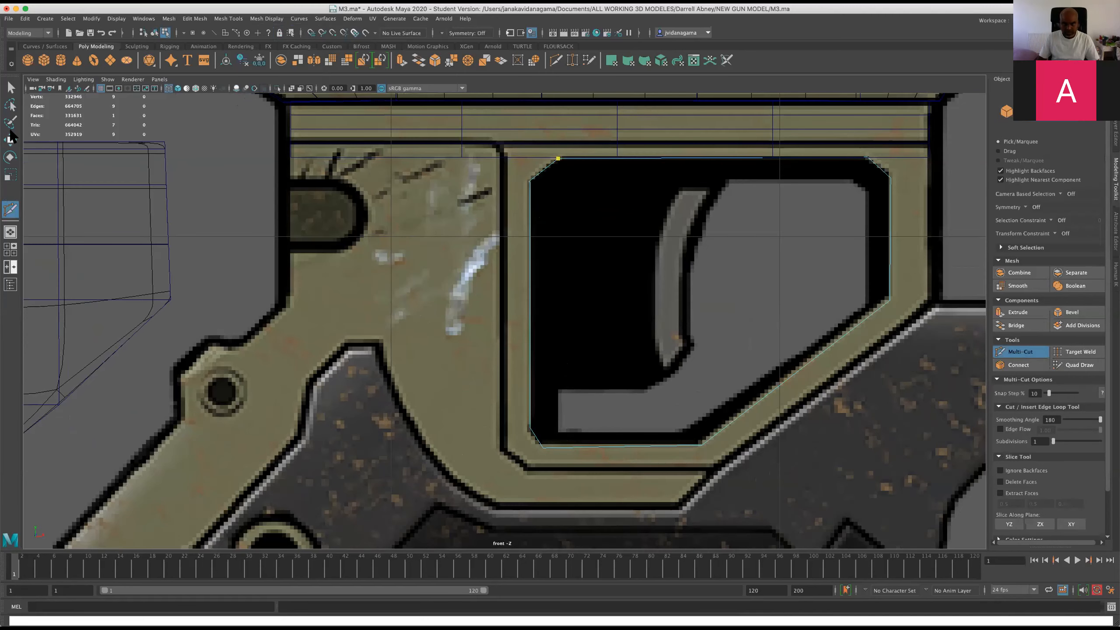
left_click(573, 244)
key("Delete")
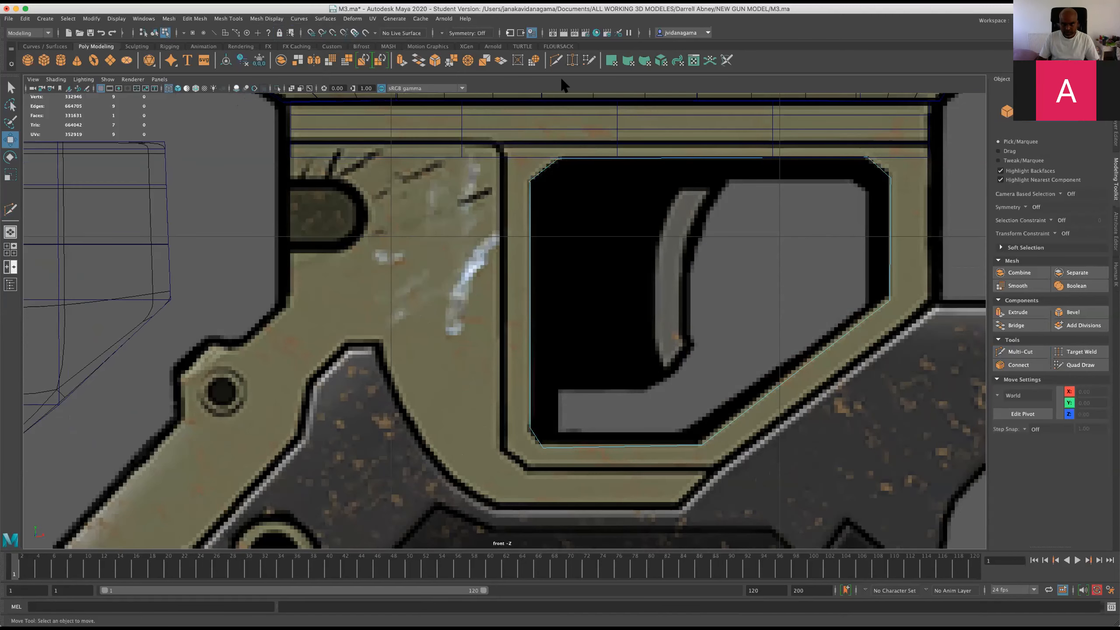
Slice the trigger opening polygon vertically with Multi-Cut, close to its rear edge and across its full height
key("y")
scroll(565, 232, "down", 10)
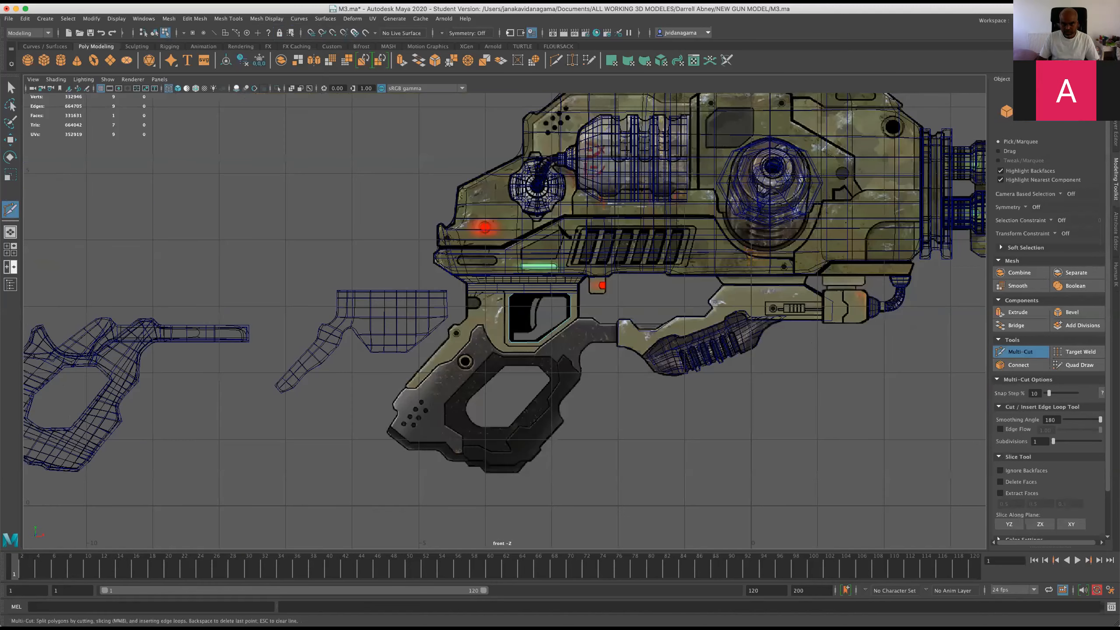
scroll(503, 314, "up", 1)
scroll(507, 323, "up", 4)
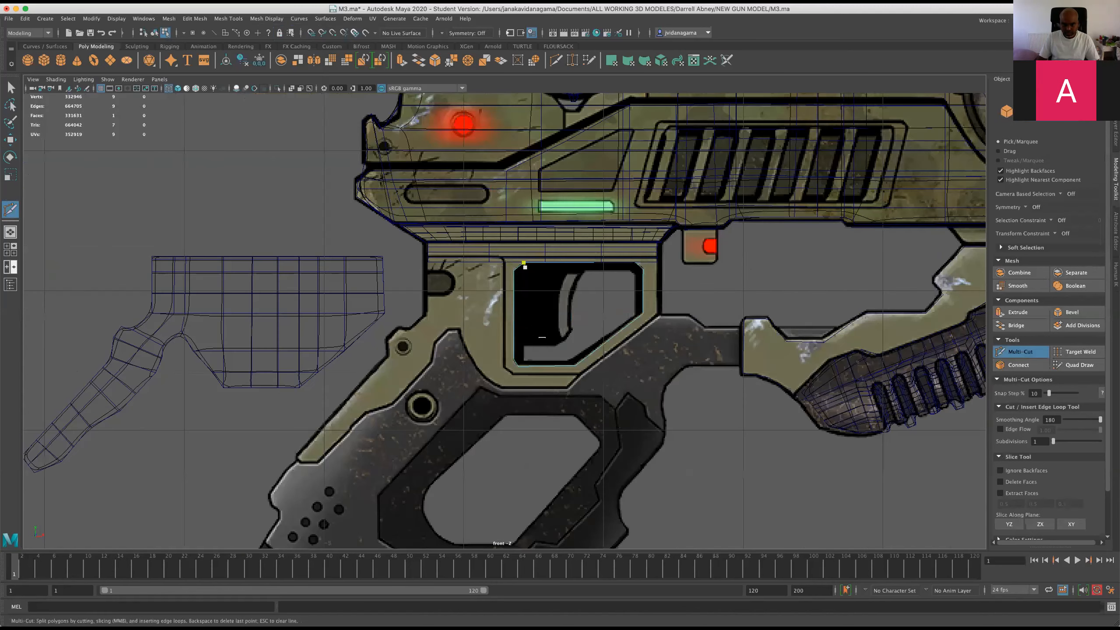
scroll(529, 426, "up", 1)
left_click(529, 428)
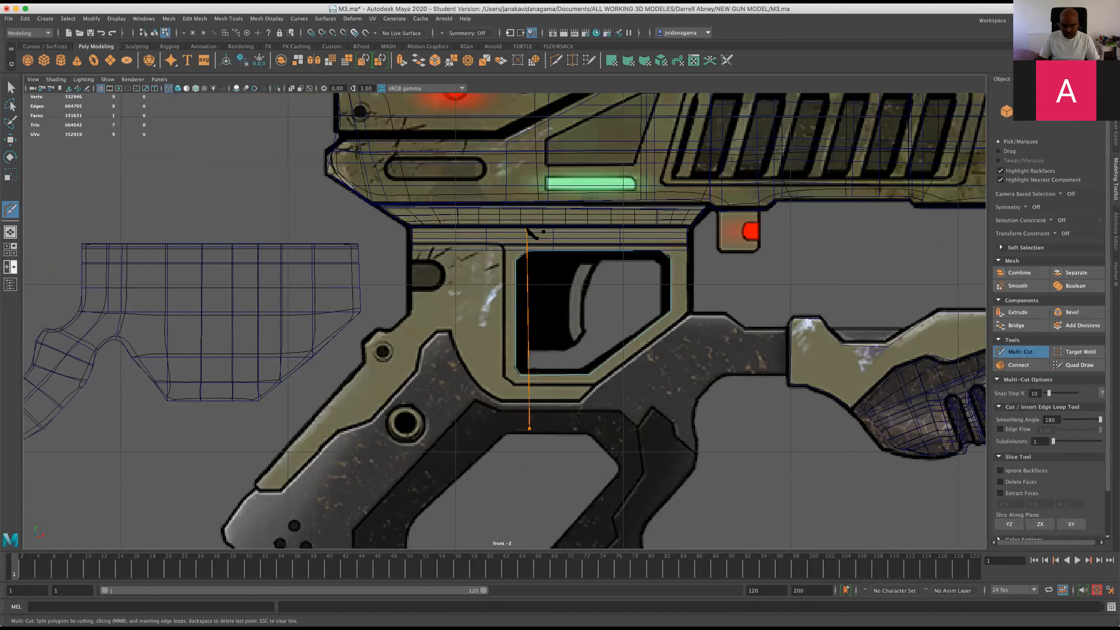
left_click(527, 251)
key("Return")
scroll(522, 329, "up", 1)
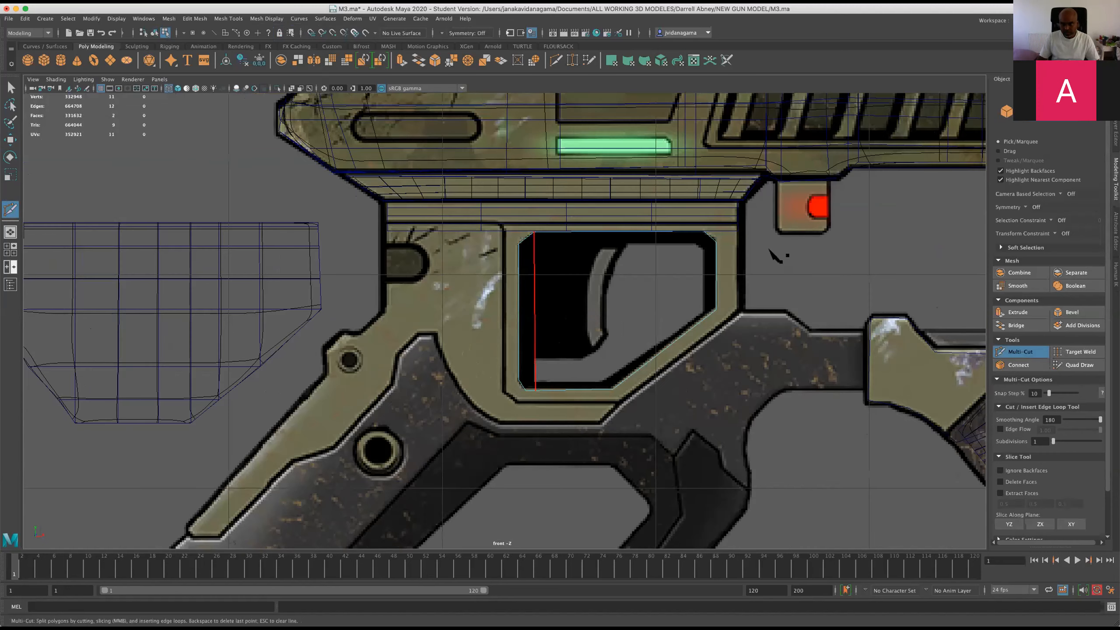
Slice the trigger opening polygon horizontally at the upper chamfers, near the trigger's tip and at the front edge's lower corner
scroll(718, 227, "up", 1)
left_click_drag(776, 229, 487, 235)
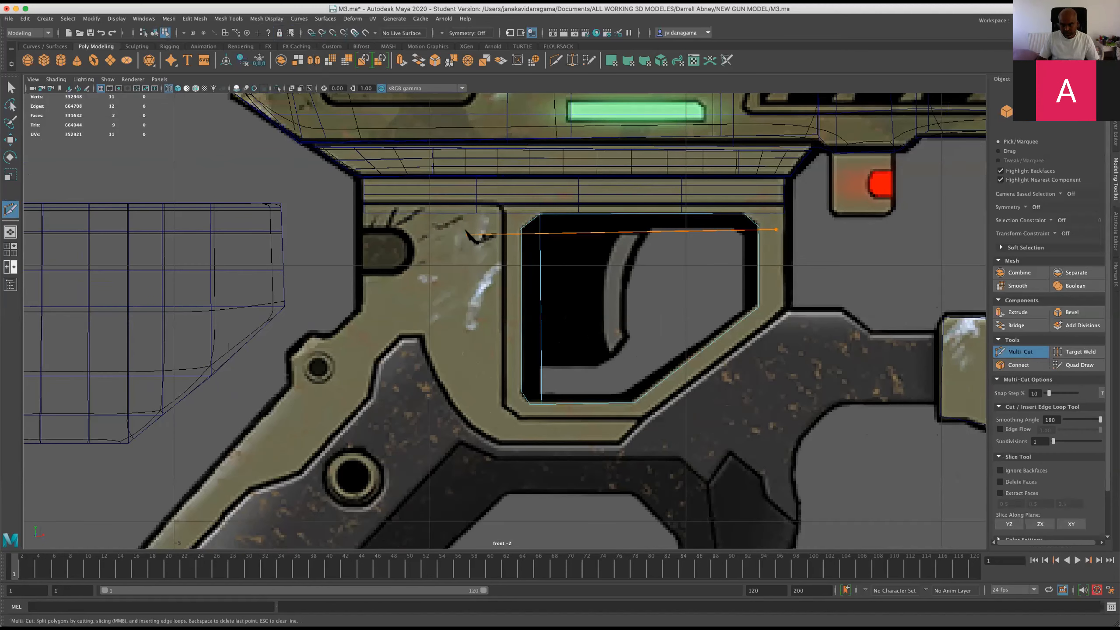
left_click_drag(446, 354, 785, 352)
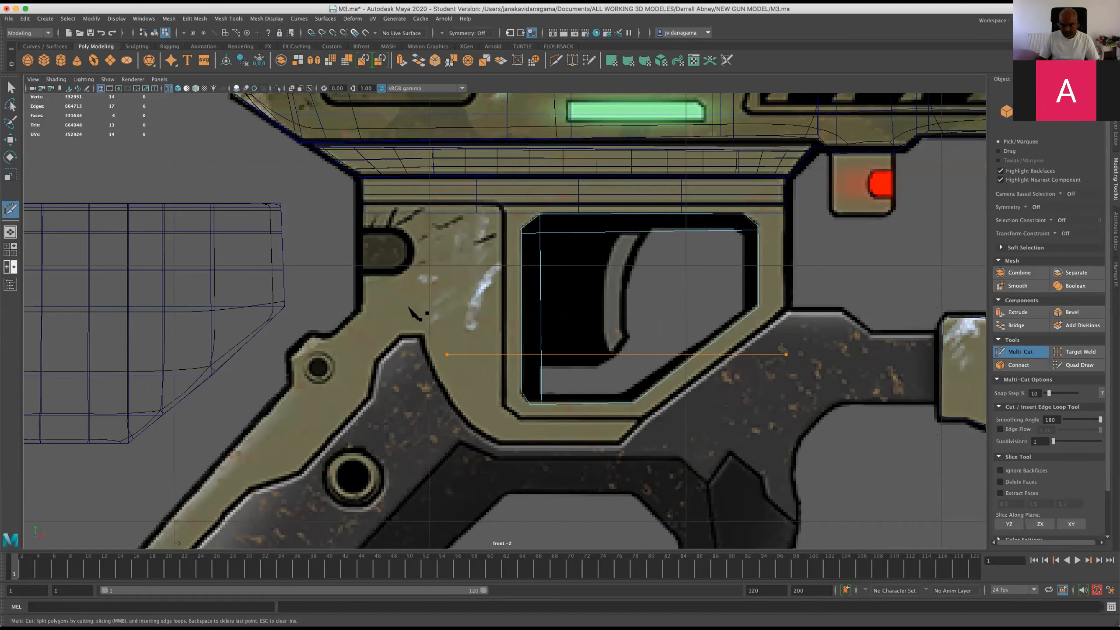
scroll(468, 310, "up", 3)
left_click_drag(466, 312, 942, 298)
key("super+z")
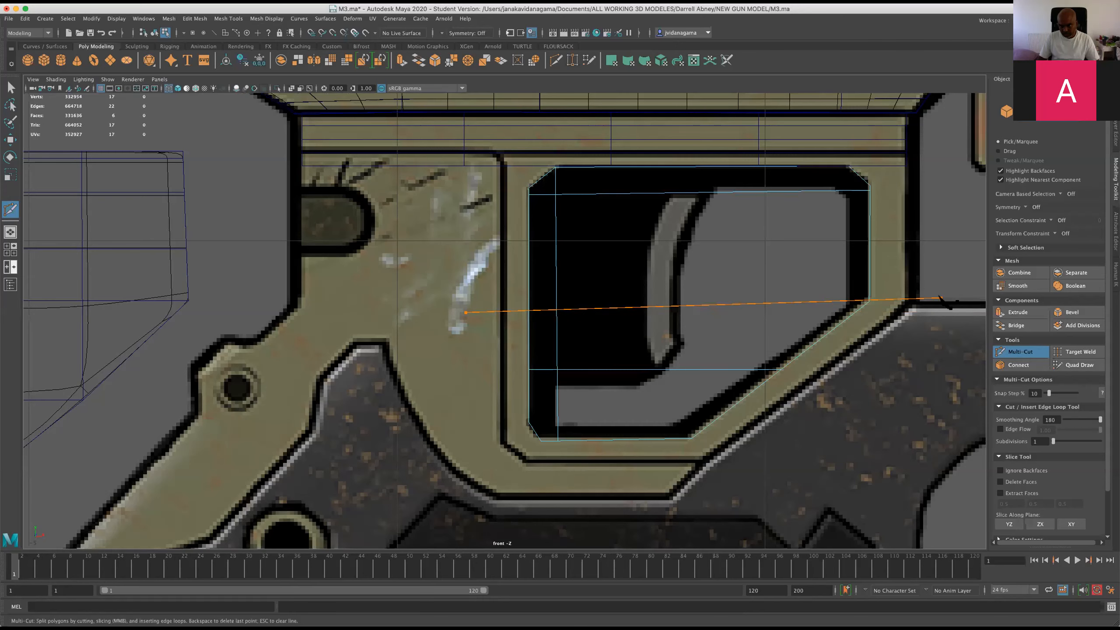
key("Return")
scroll(683, 304, "down", 5)
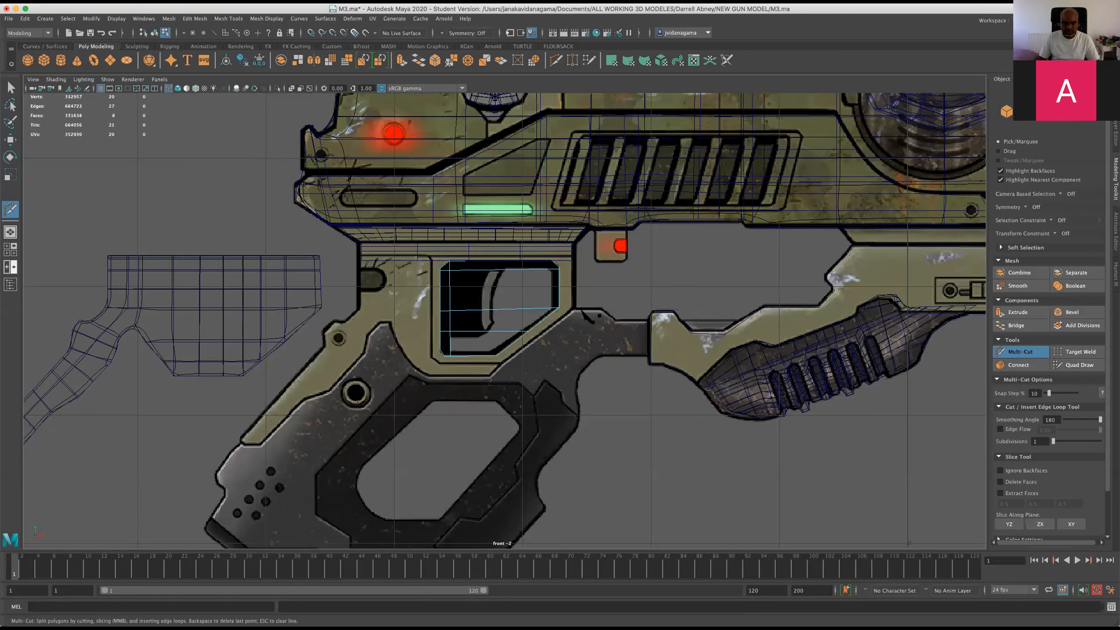
scroll(493, 340, "up", 3)
scroll(511, 316, "up", 2)
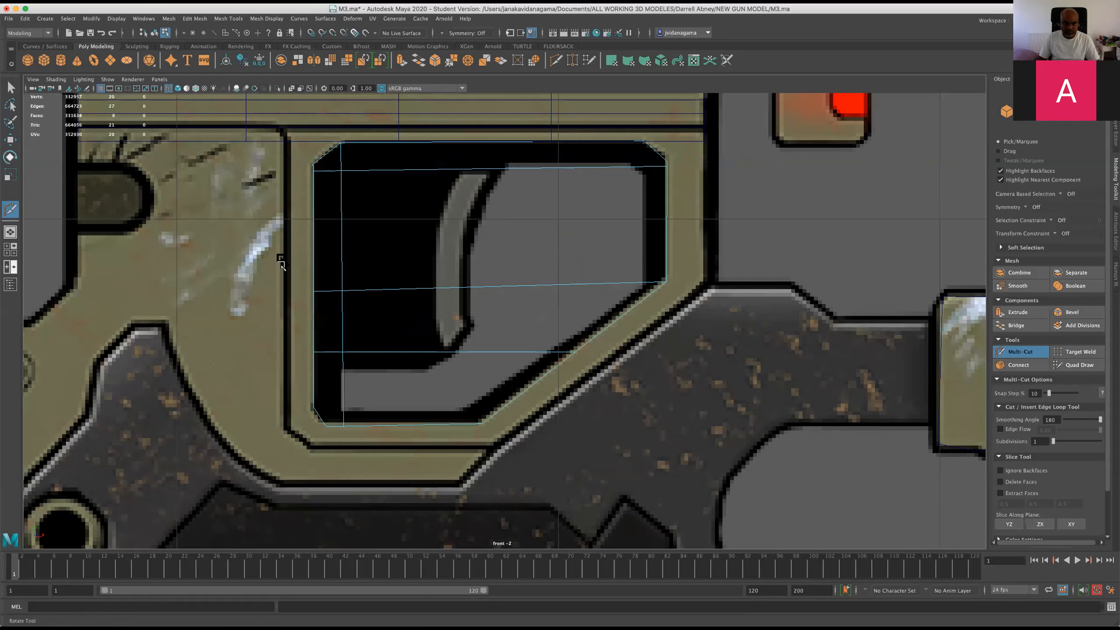
Level the middle and lower cut rows along Y and straighten the vertical cut along X by scaling their vertices
key("w")
right_click_drag(316, 293, 294, 267)
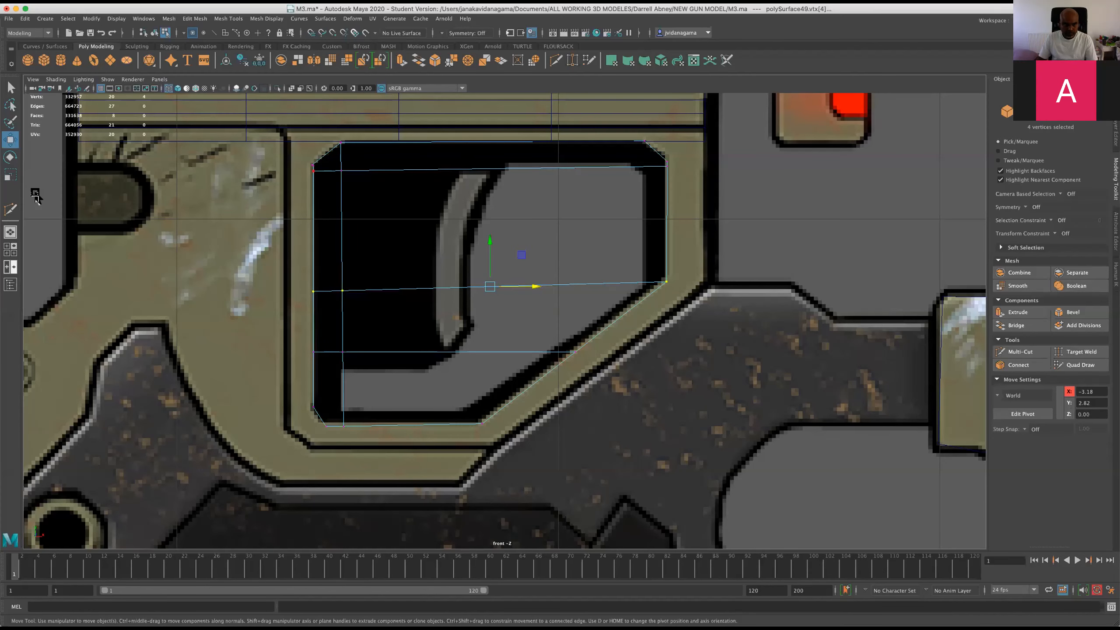
key("r")
left_click_drag(490, 246, 484, 286)
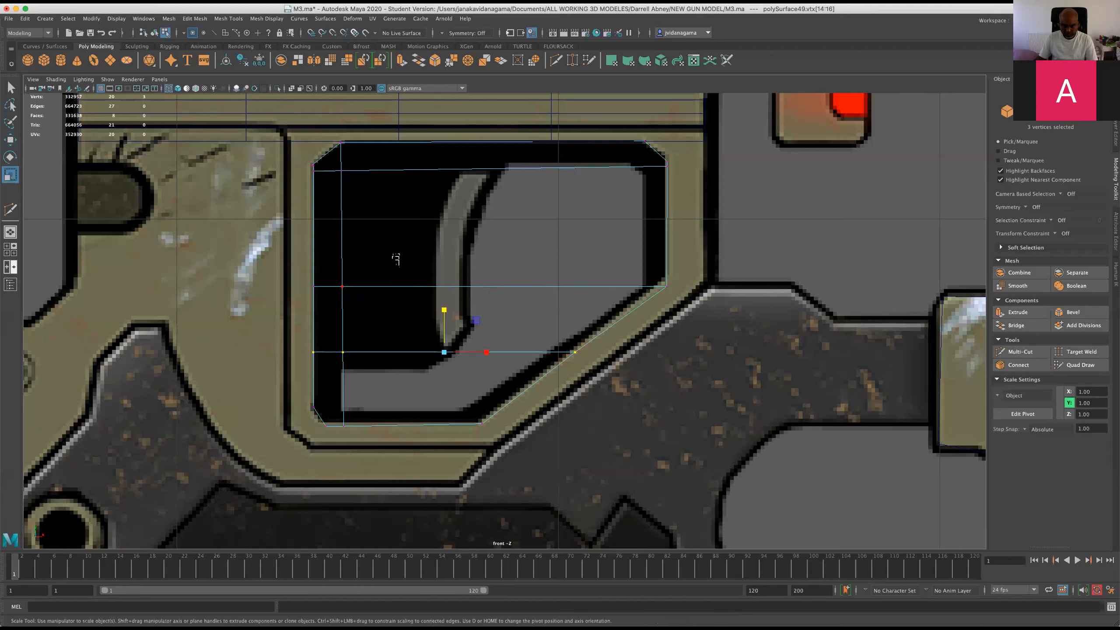
left_click_drag(304, 366, 582, 339)
left_click_drag(329, 131, 362, 482)
left_click_drag(311, 306, 309, 305)
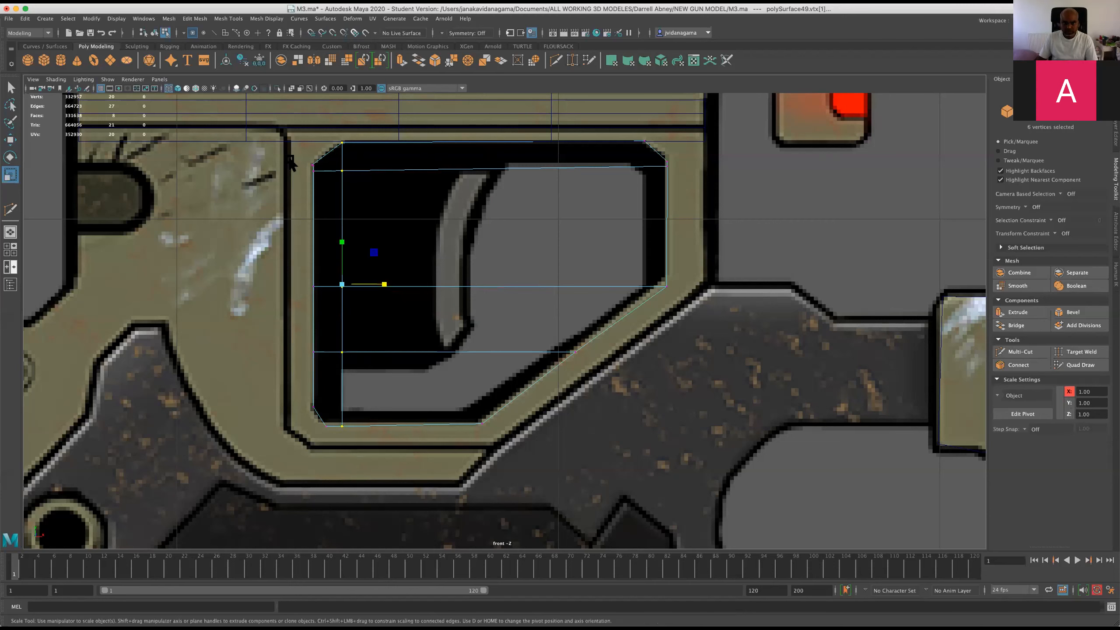
scroll(291, 163, "up", 2)
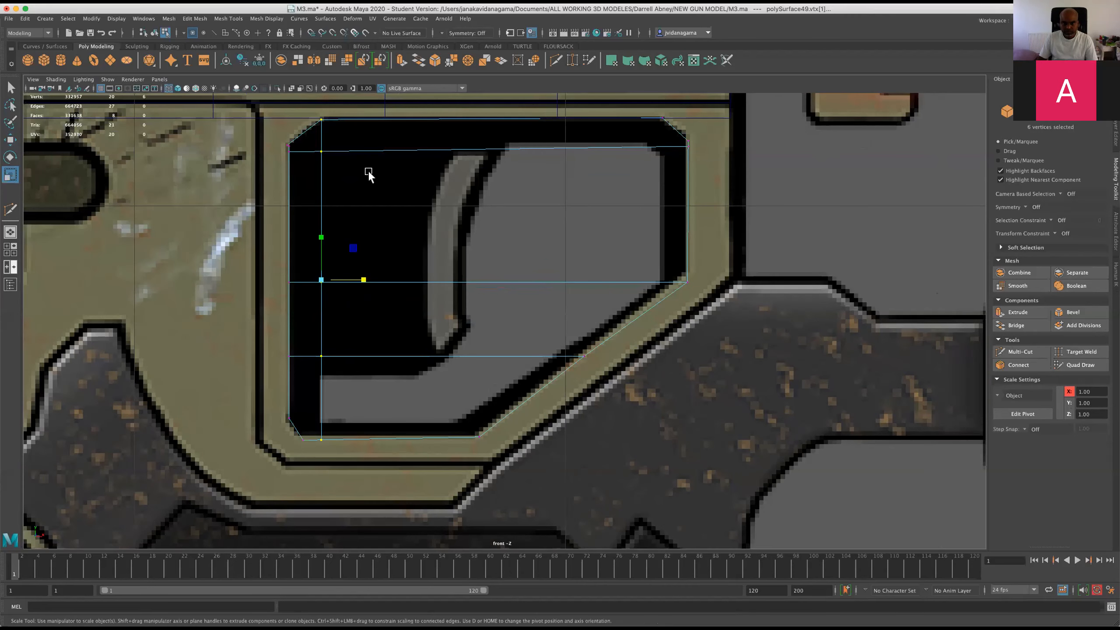
Merge the closely spaced vertices where the upper cut meets the outline's rear and front edges, below the chamfers
left_click_drag(325, 173, 326, 172)
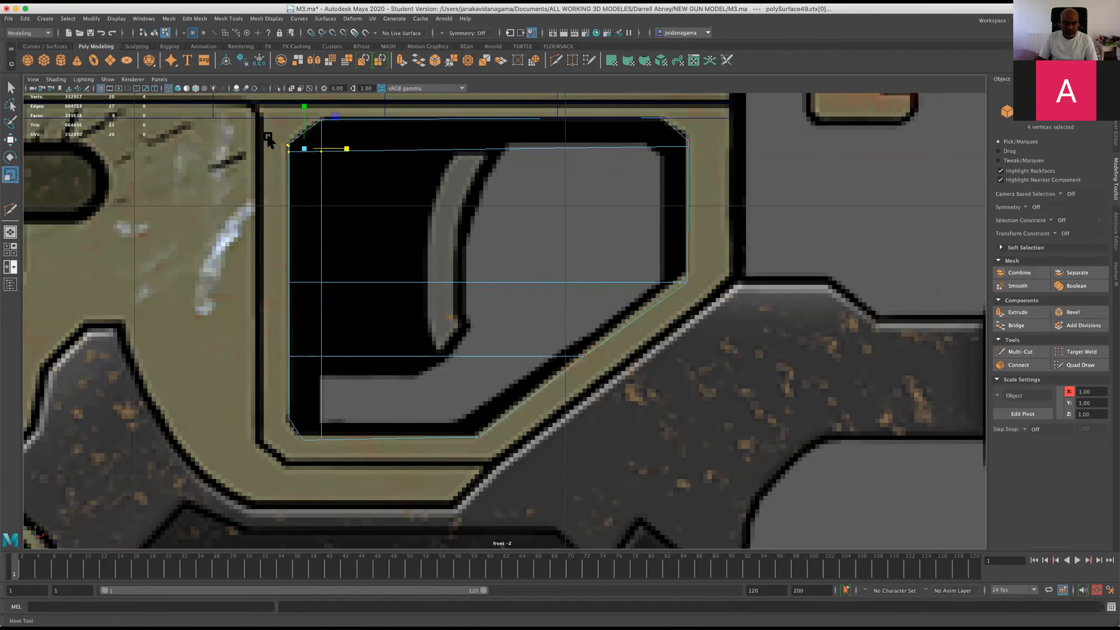
key("w")
left_click_drag(274, 137, 287, 157)
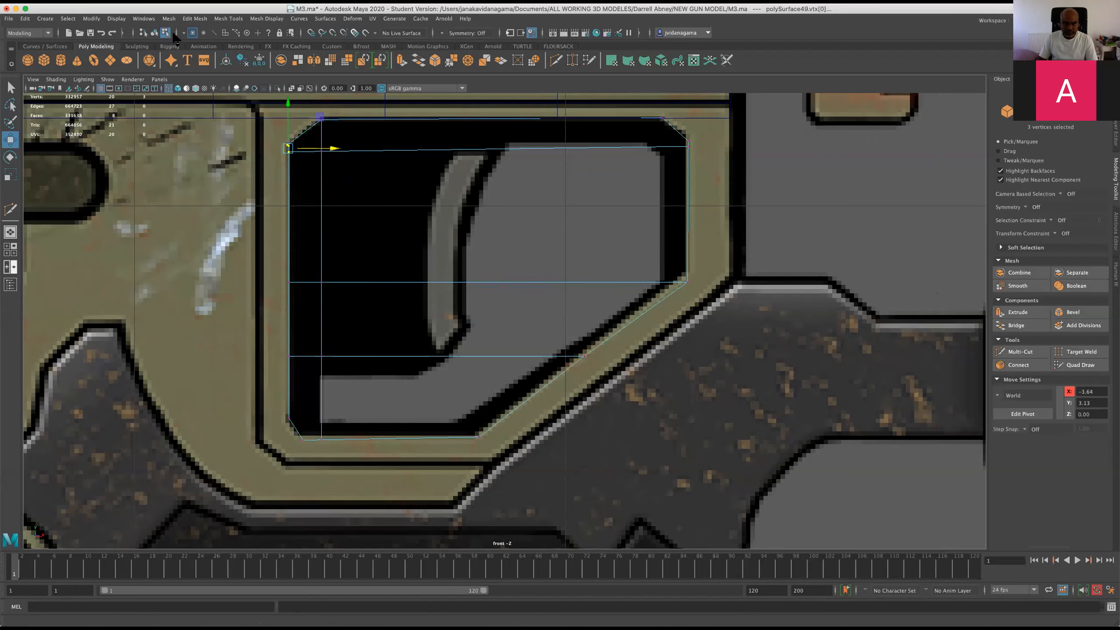
left_click(169, 19)
mouse_move(197, 18)
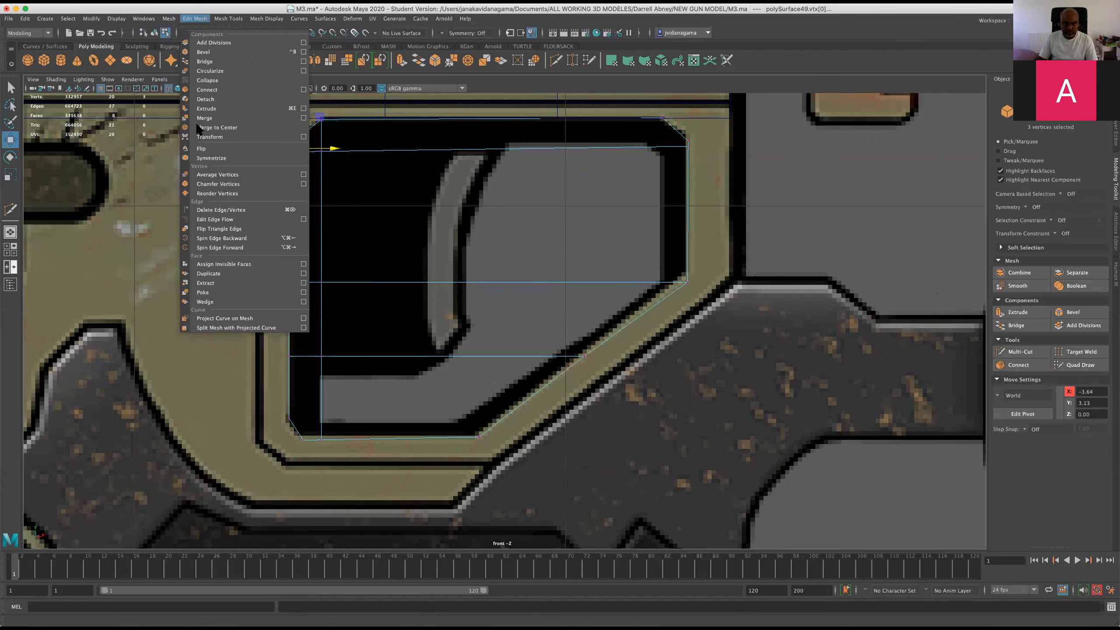
left_click(204, 117)
scroll(291, 156, "up", 1)
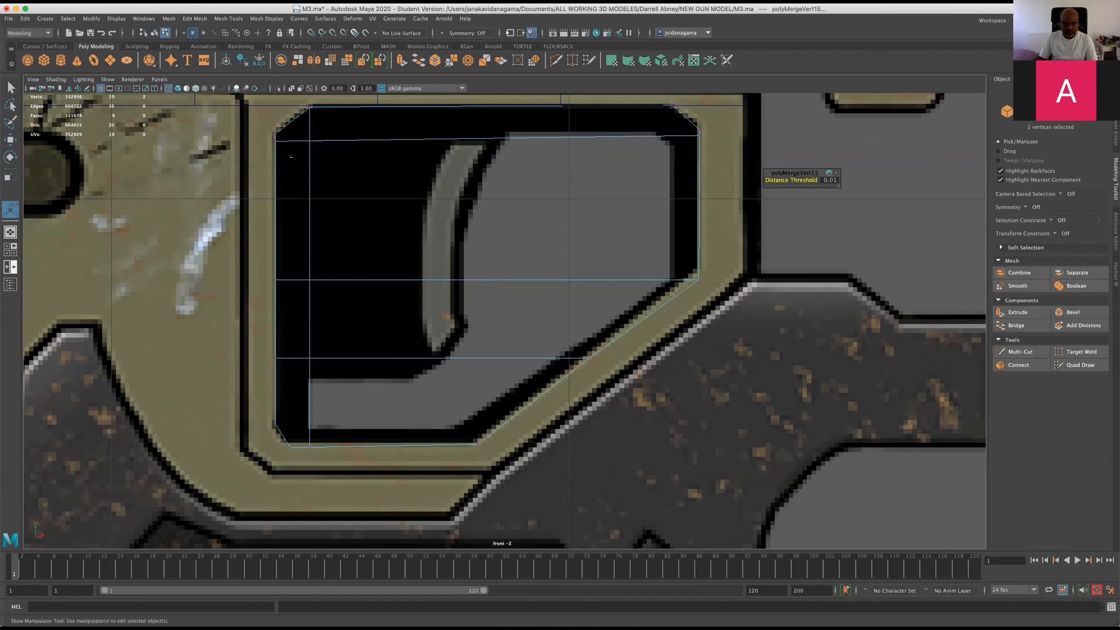
scroll(303, 132, "up", 1)
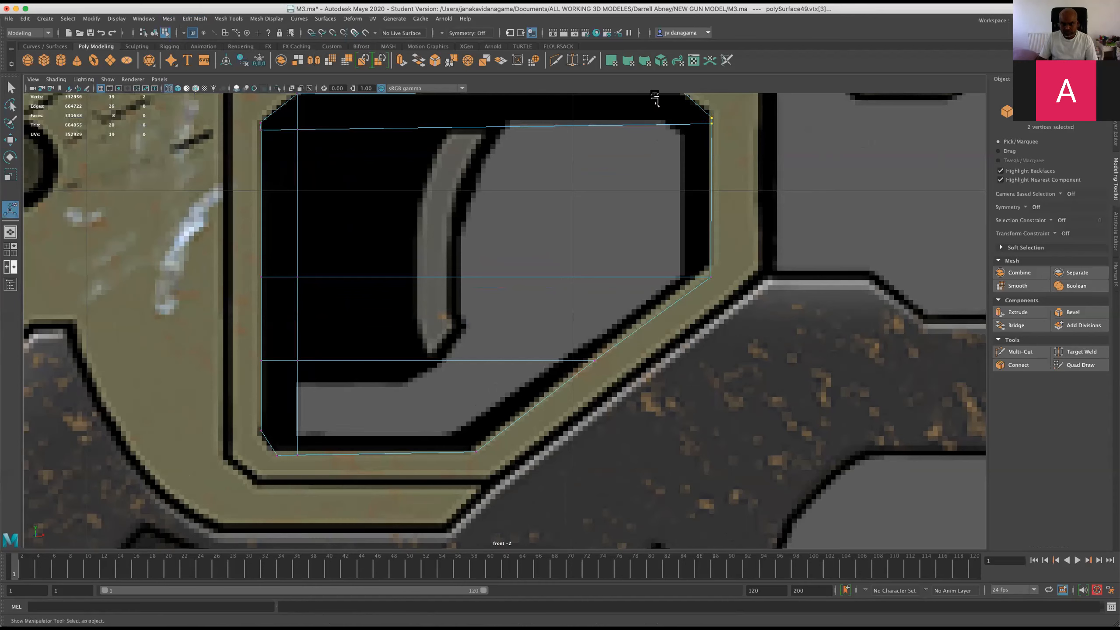
key("g")
left_click_drag(253, 117, 274, 141)
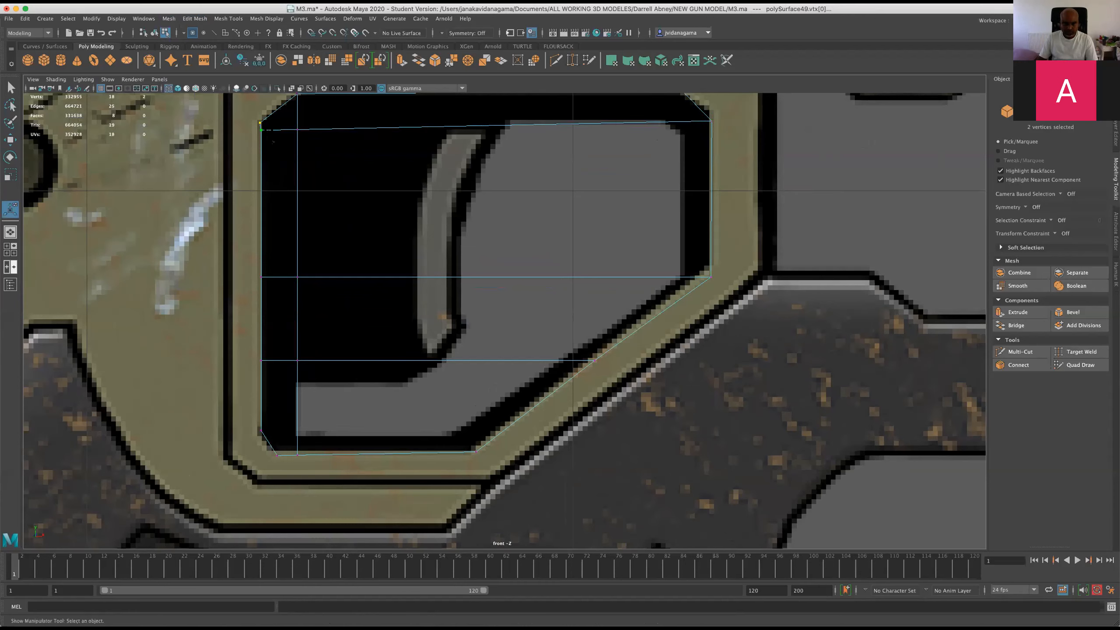
key("g")
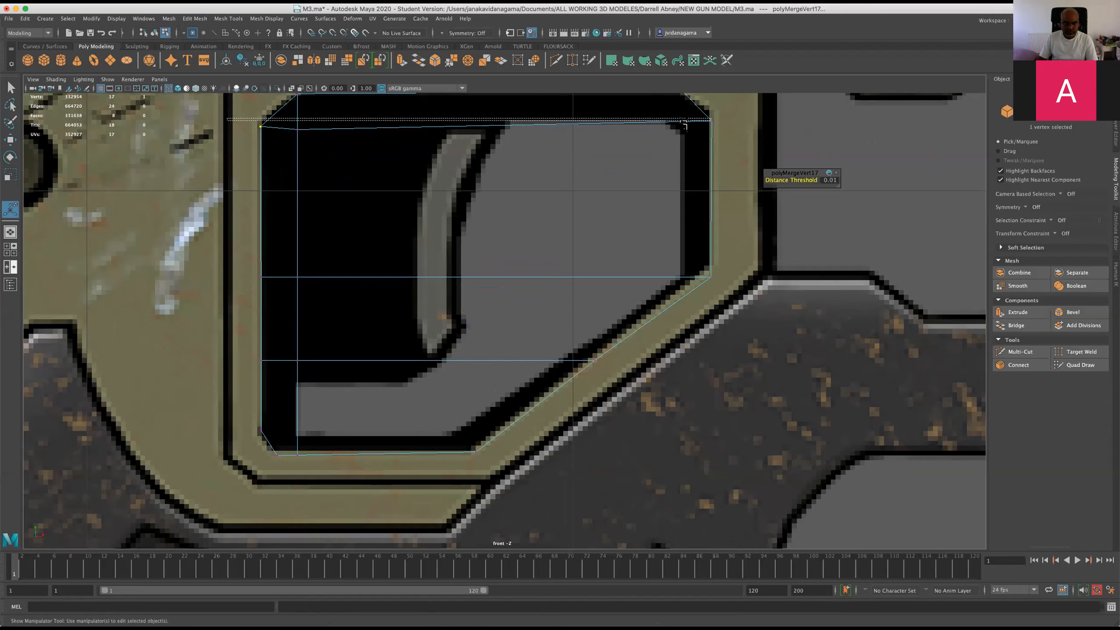
Level the upper row of vertices by scaling it along Y, and save the scene as a student version file
left_click(10, 173)
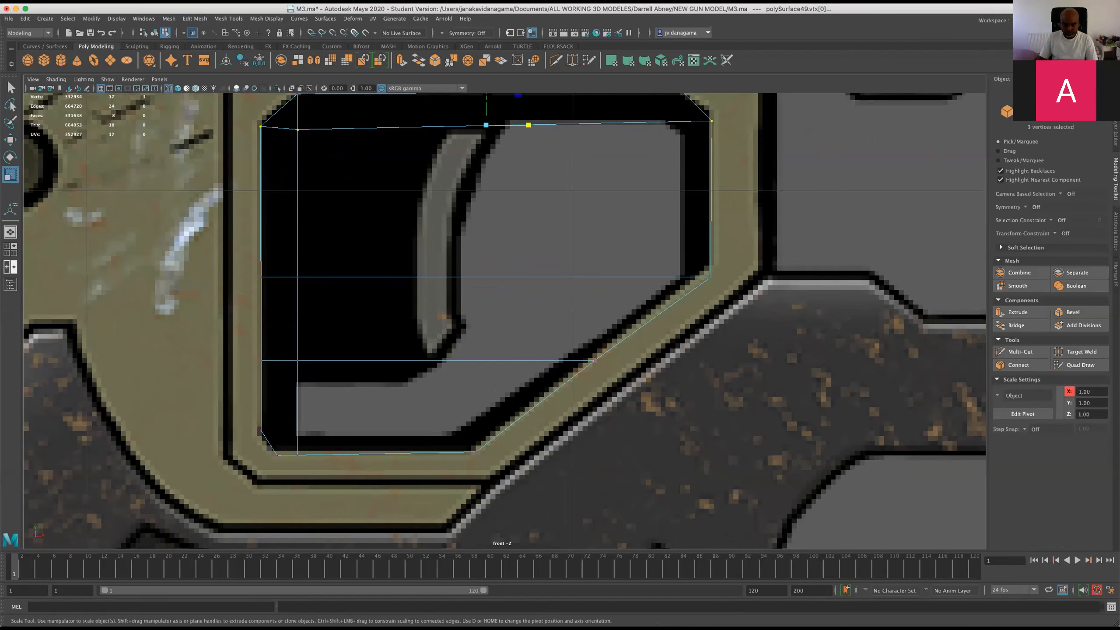
left_click_drag(475, 175, 487, 146)
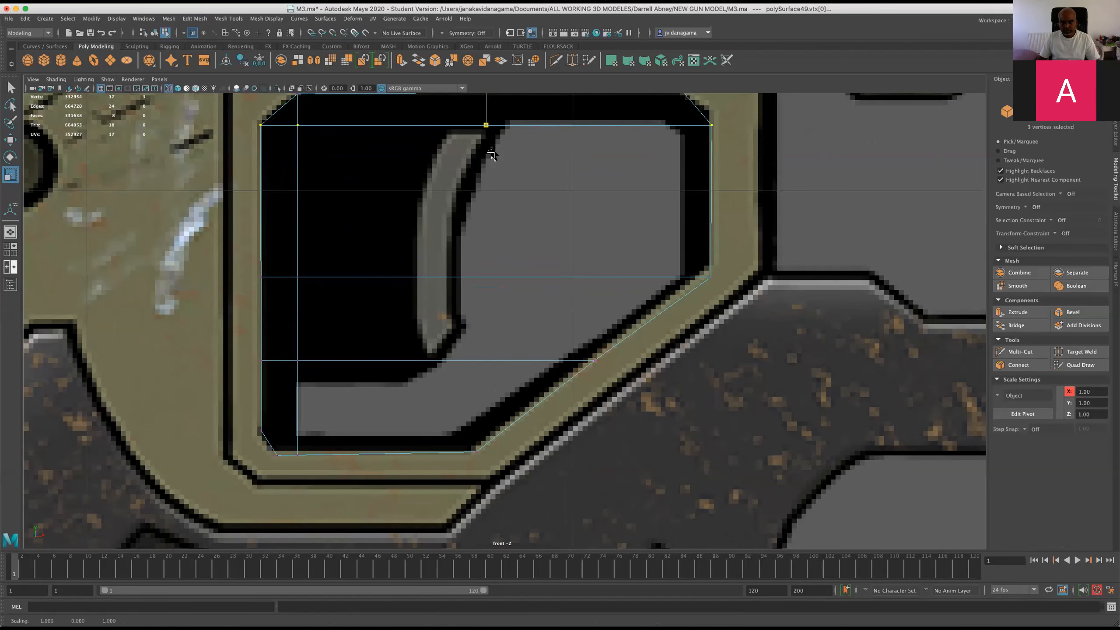
key("a")
scroll(415, 280, "up", 3)
key("q")
key("super+s")
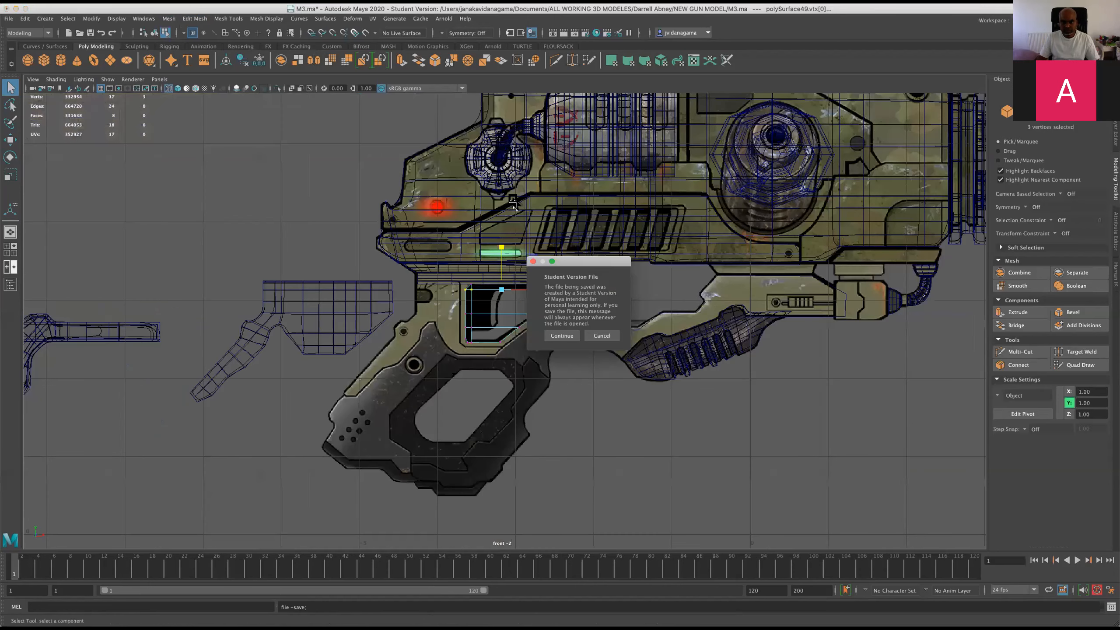
key("Return")
Slice the polygon horizontally with Multi-Cut just above its lower edge, from the rear chamfer to the sloped front edge
scroll(414, 287, "up", 3)
key("r")
scroll(299, 353, "up", 2)
left_click(556, 61)
scroll(276, 387, "up", 2)
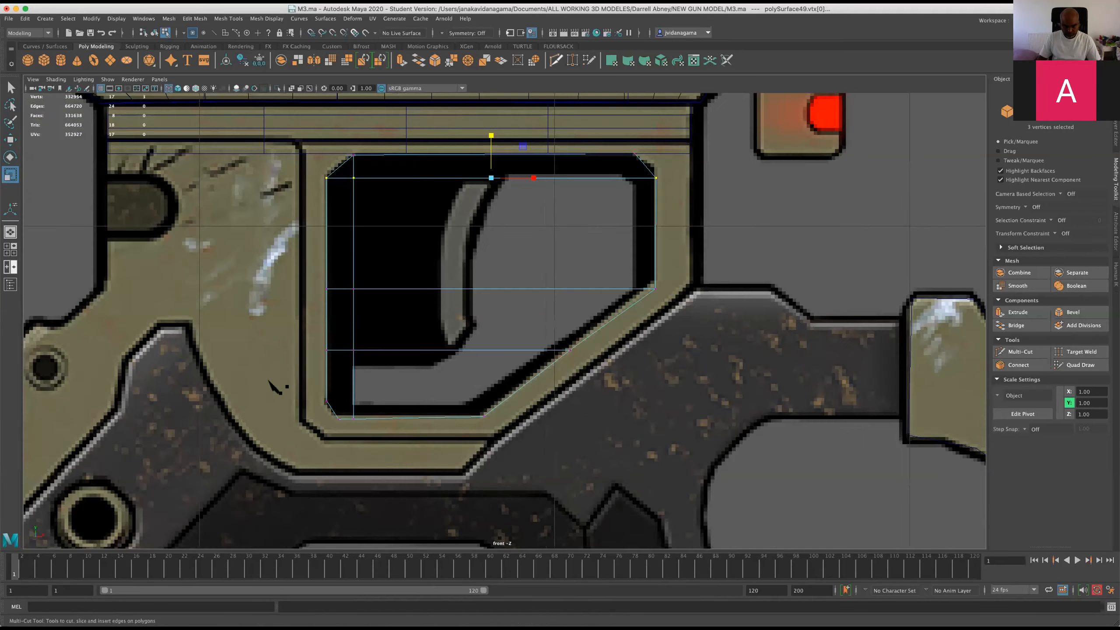
left_click(565, 395)
scroll(265, 415, "up", 2)
Merge the two closely spaced vertices where the lowest horizontal cut meets the outline's rear chamfer
key("w")
right_click_drag(284, 380, 250, 382)
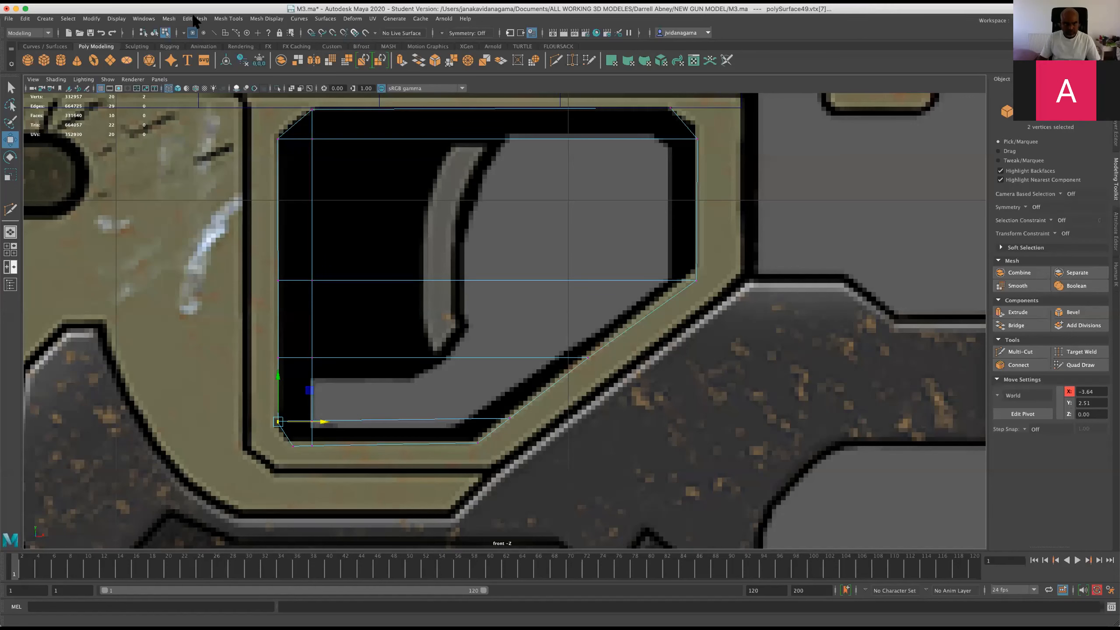
left_click(169, 18)
mouse_move(194, 19)
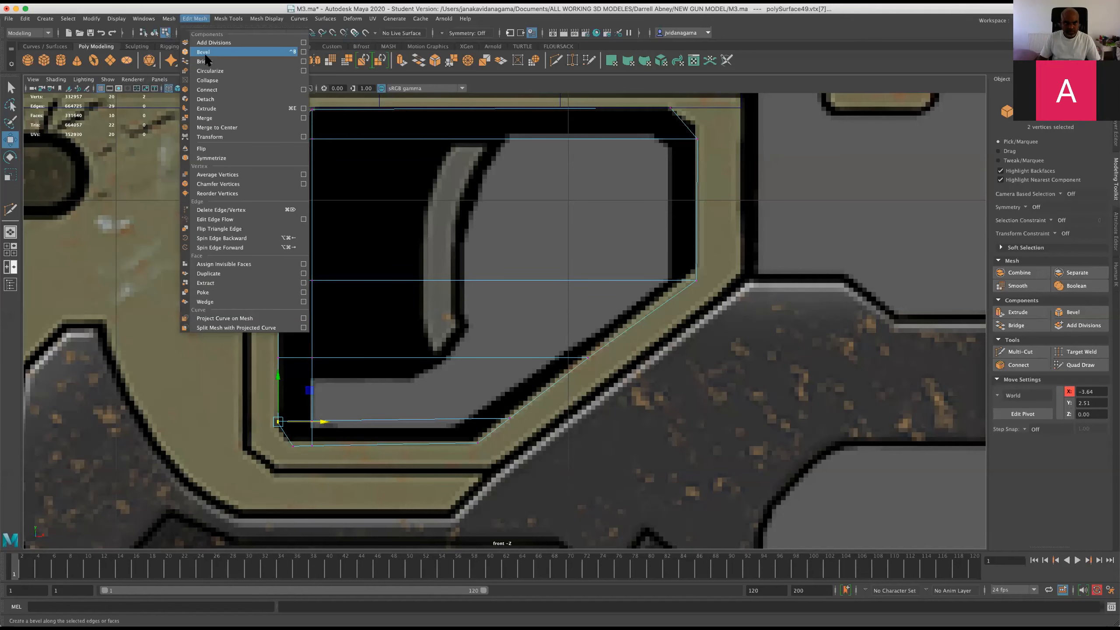
left_click(208, 118)
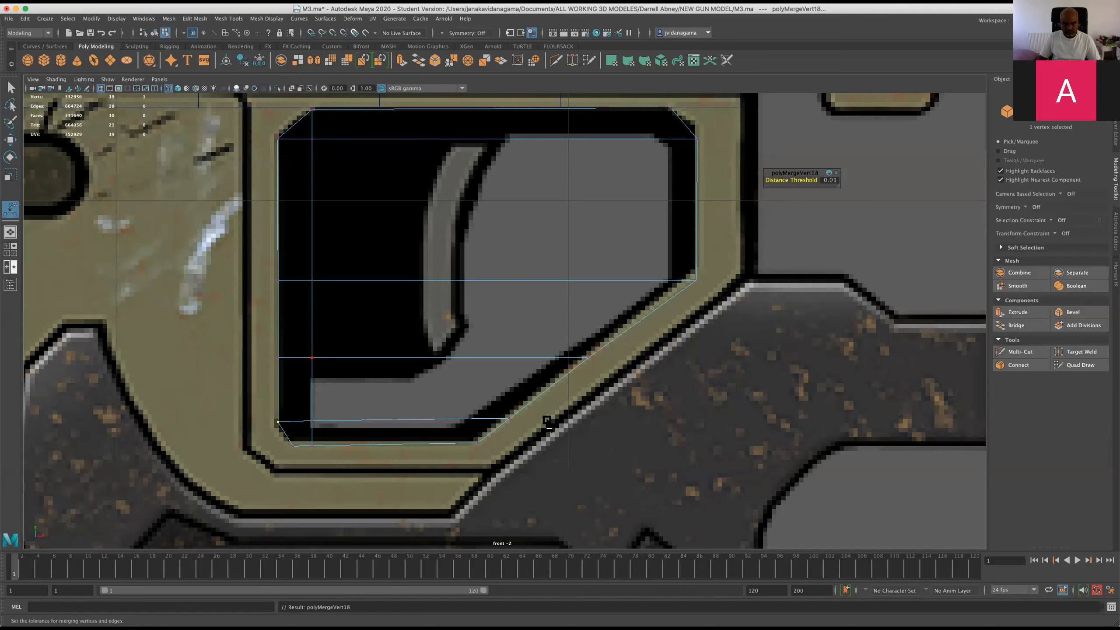
Level the lowest row of vertices by scaling it along Y, and save the scene
left_click_drag(564, 424, 270, 415)
left_click(10, 175)
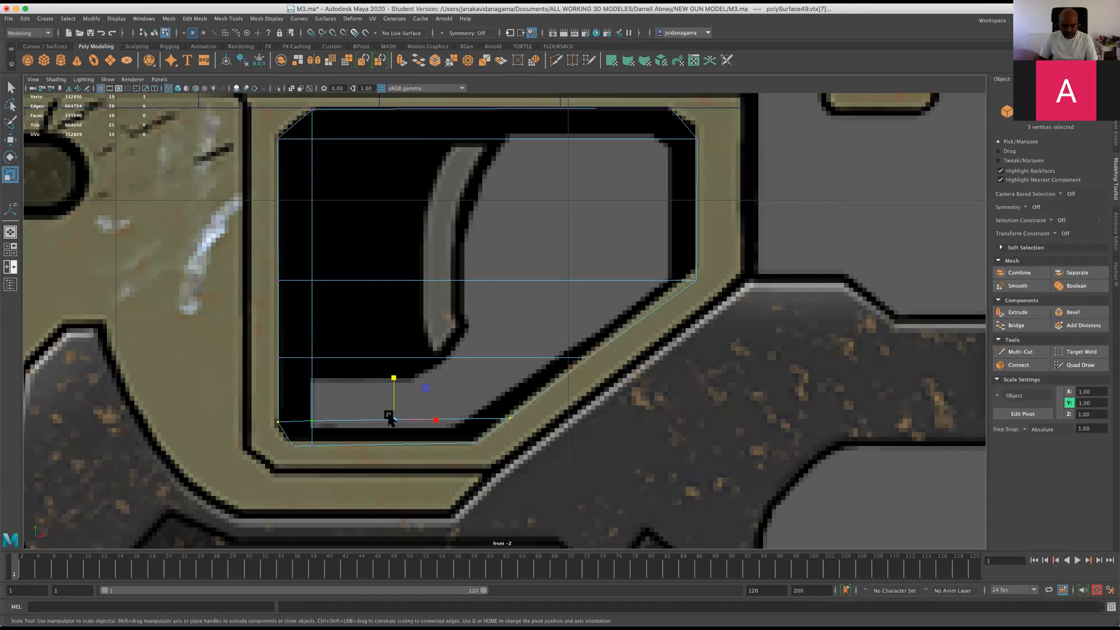
scroll(443, 364, "down", 5)
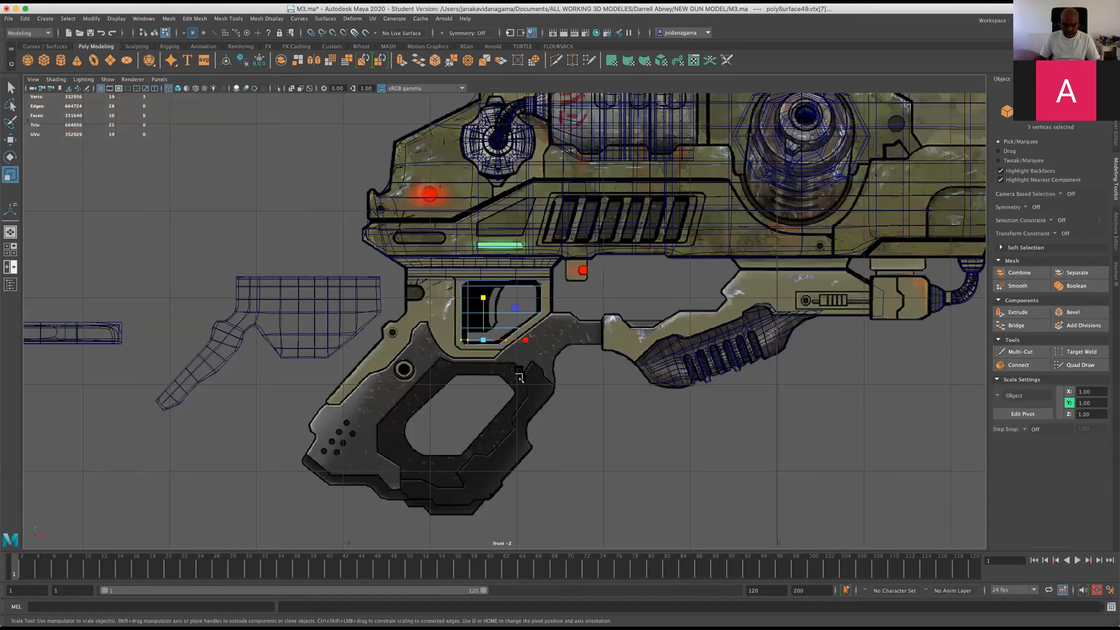
scroll(519, 377, "up", 2)
key("super+s")
scroll(519, 377, "up", 2)
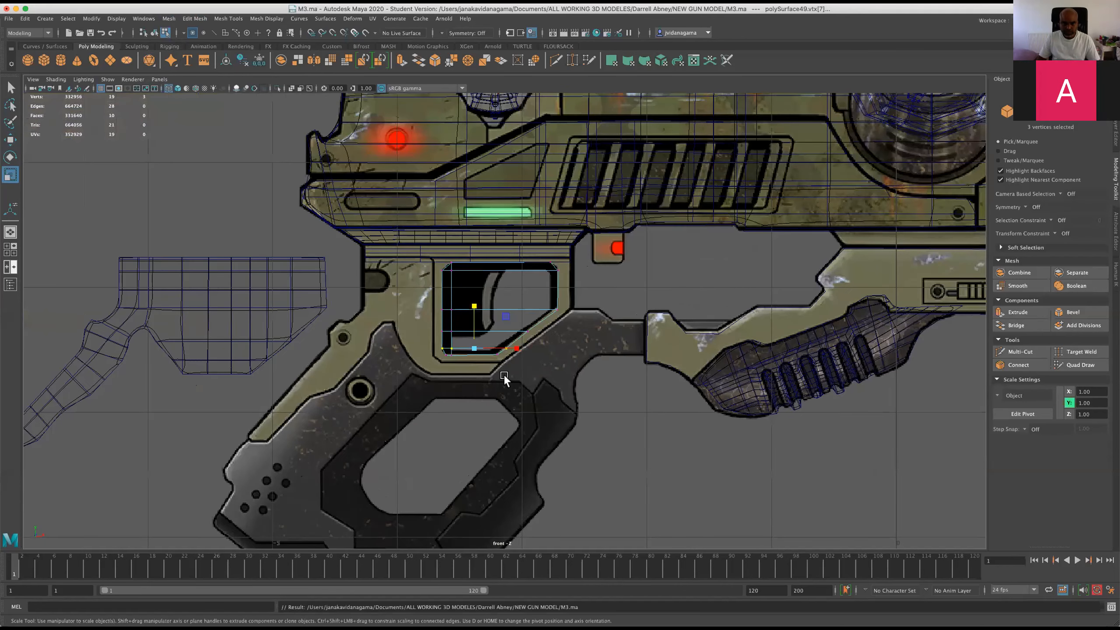
Slice the polygon vertically with Multi-Cut between the rear vertical cut and the trigger
scroll(534, 269, "up", 2)
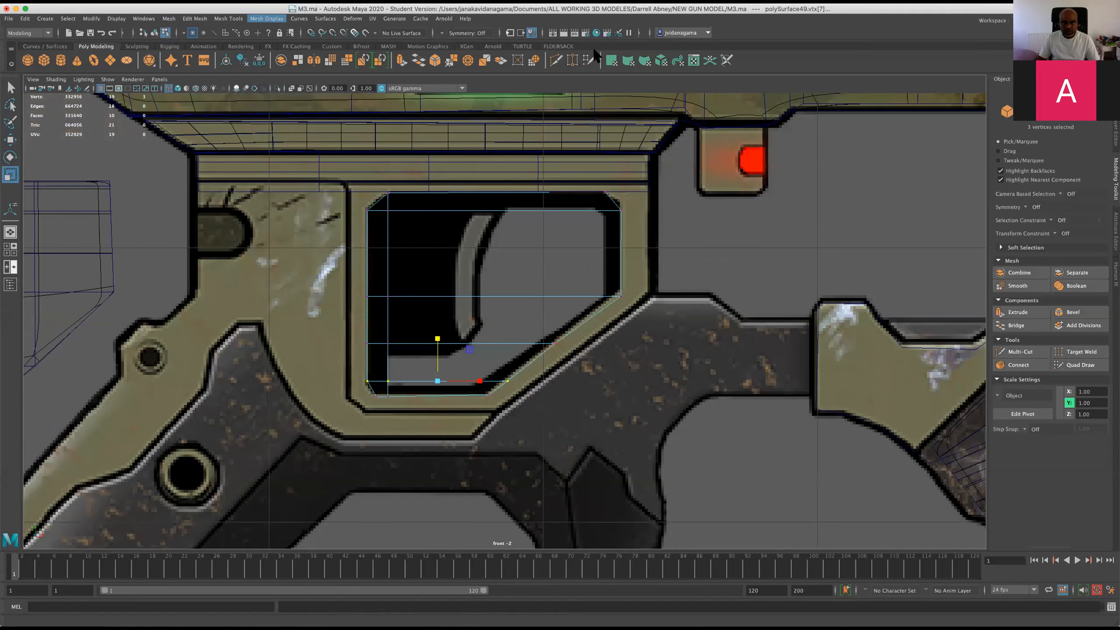
left_click(556, 60)
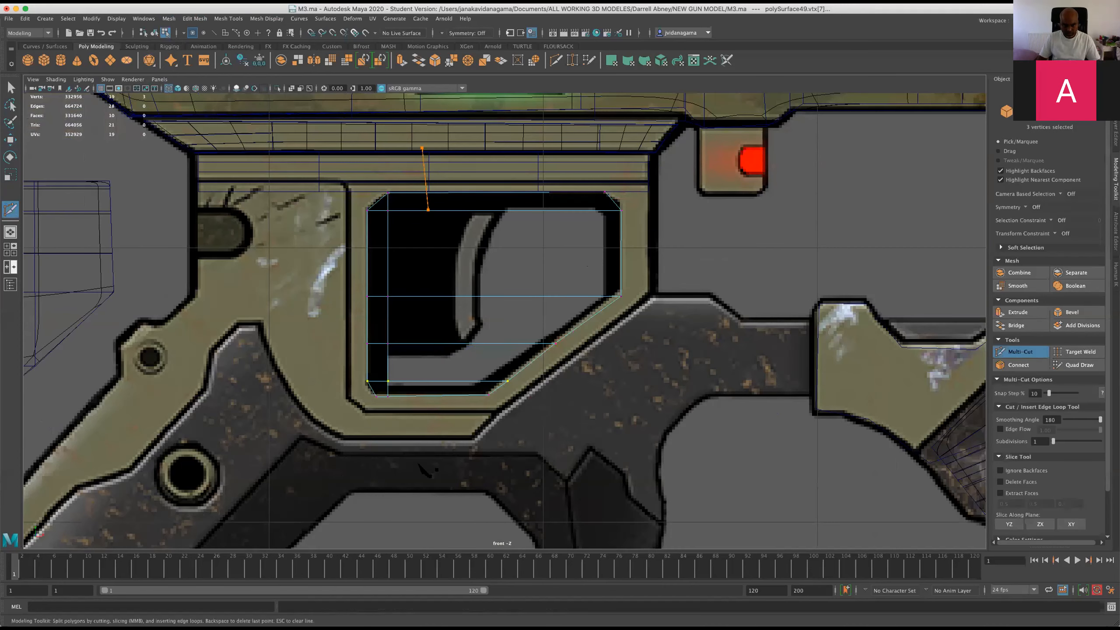
left_click(423, 468)
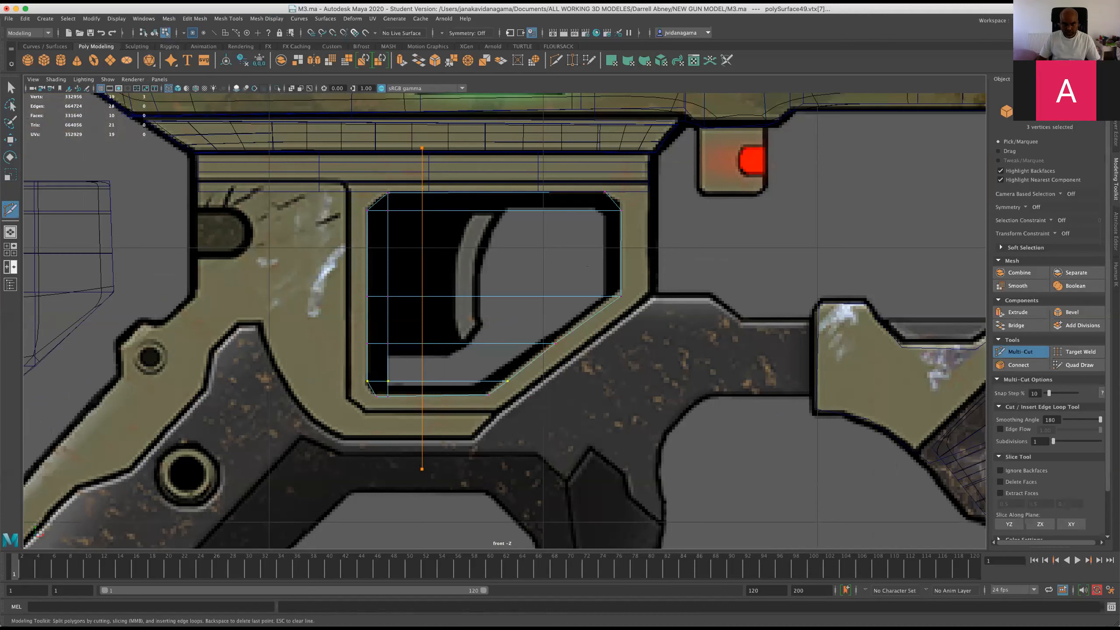
key("Return")
key("Return")
Insert vertical edge loops through the trigger and near the front edge, plus two horizontal loops across the upper half of the polygon
left_click(466, 296)
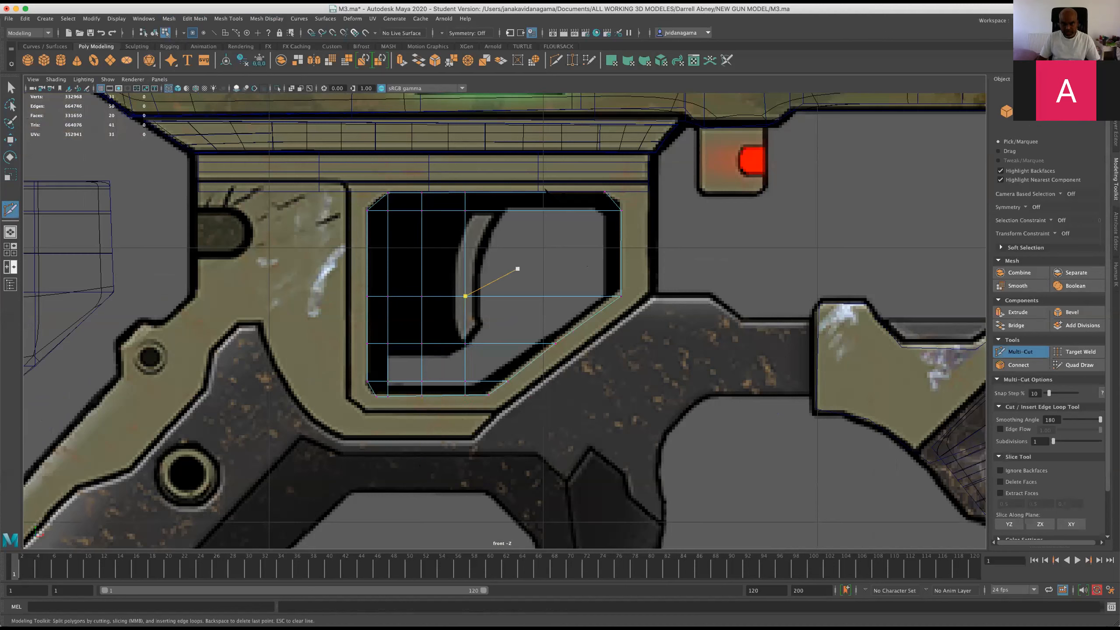
key("Escape")
left_click(573, 373, "ctrl")
left_click(633, 231, "ctrl")
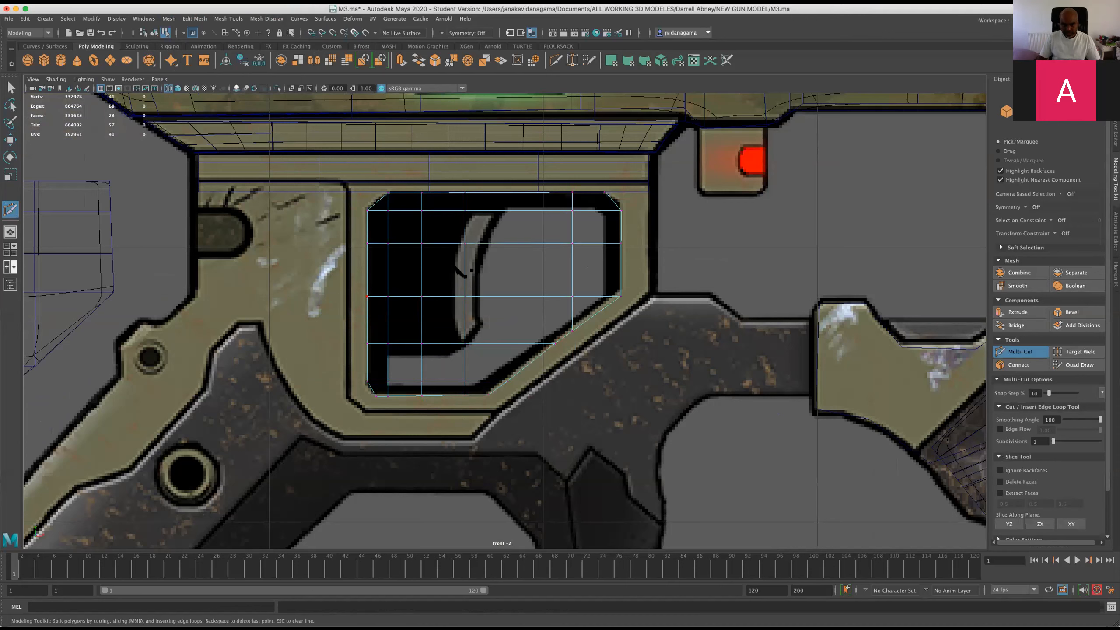
left_click(547, 265, "ctrl")
left_click(9, 141)
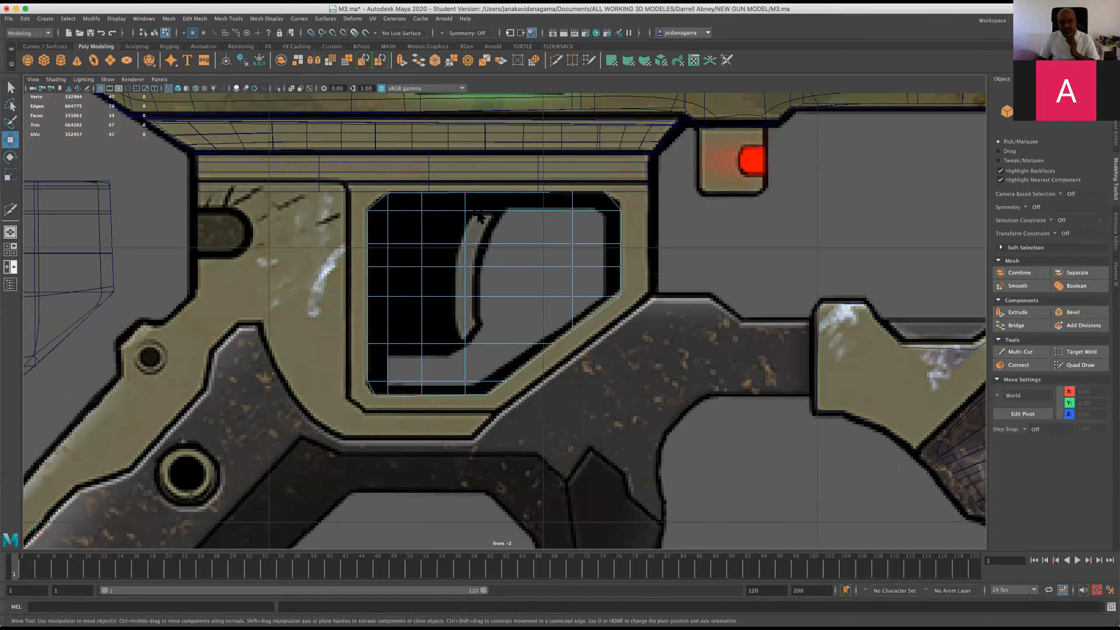
Examine the divided panel in the perspective view, checking its position beneath the gun body from several angles
scroll(441, 224, "up", 2)
scroll(529, 163, "up", 1)
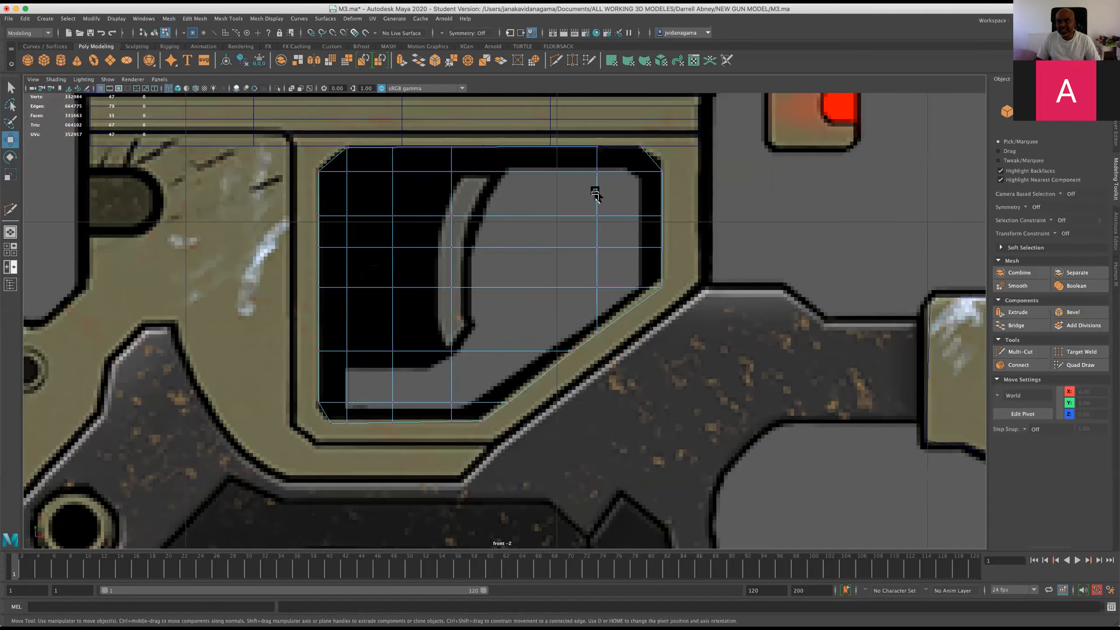
key("space")
key("space")
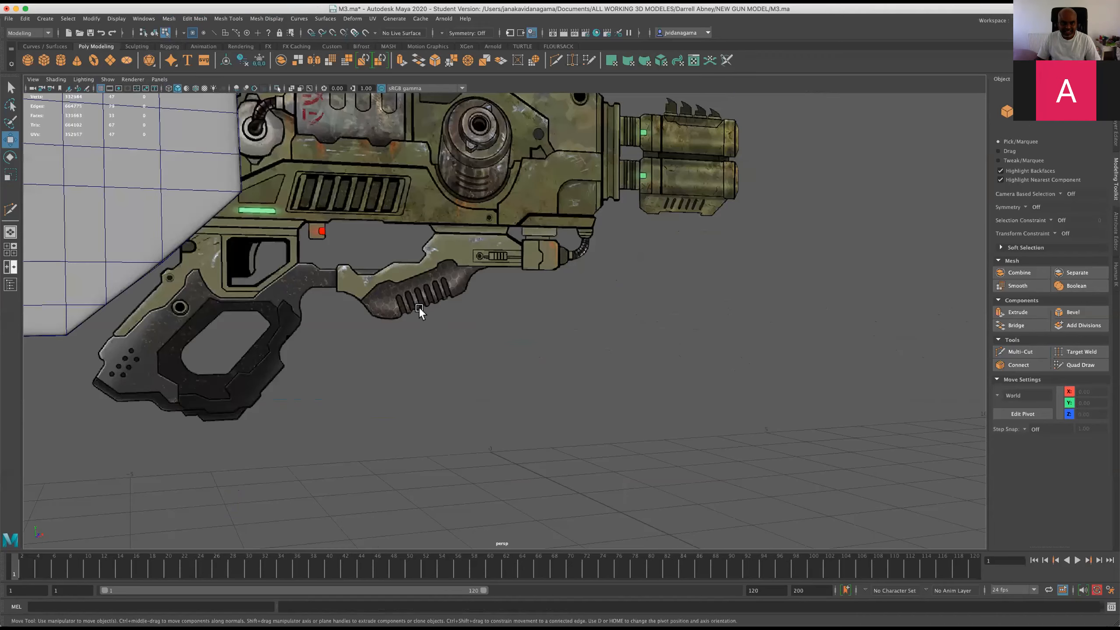
scroll(243, 419, "down", 2)
scroll(329, 389, "down", 5)
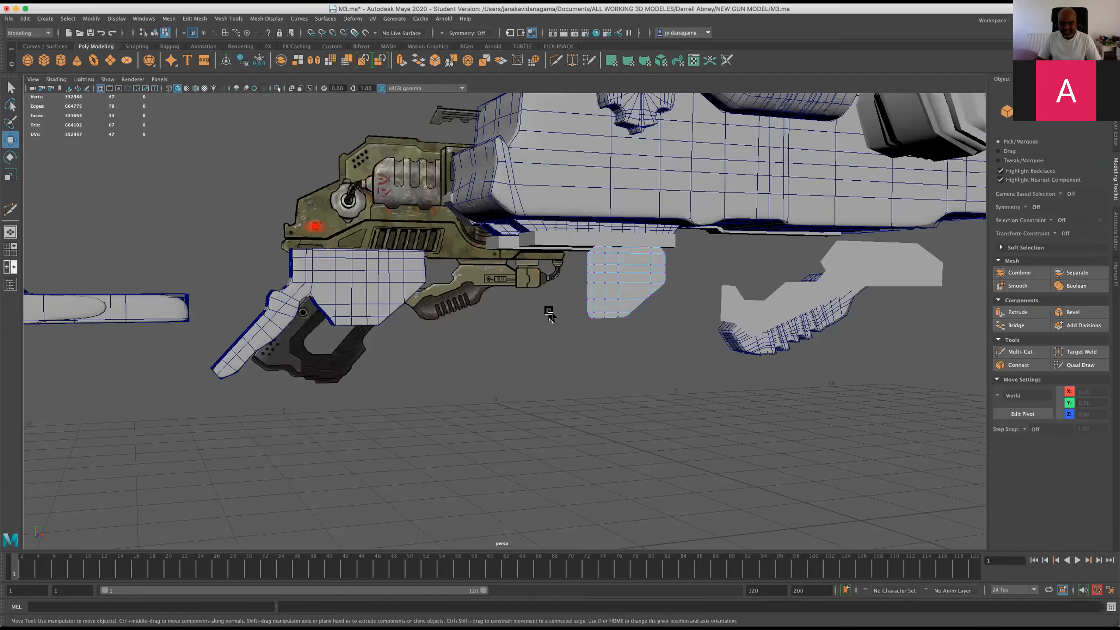
key("space")
key("space")
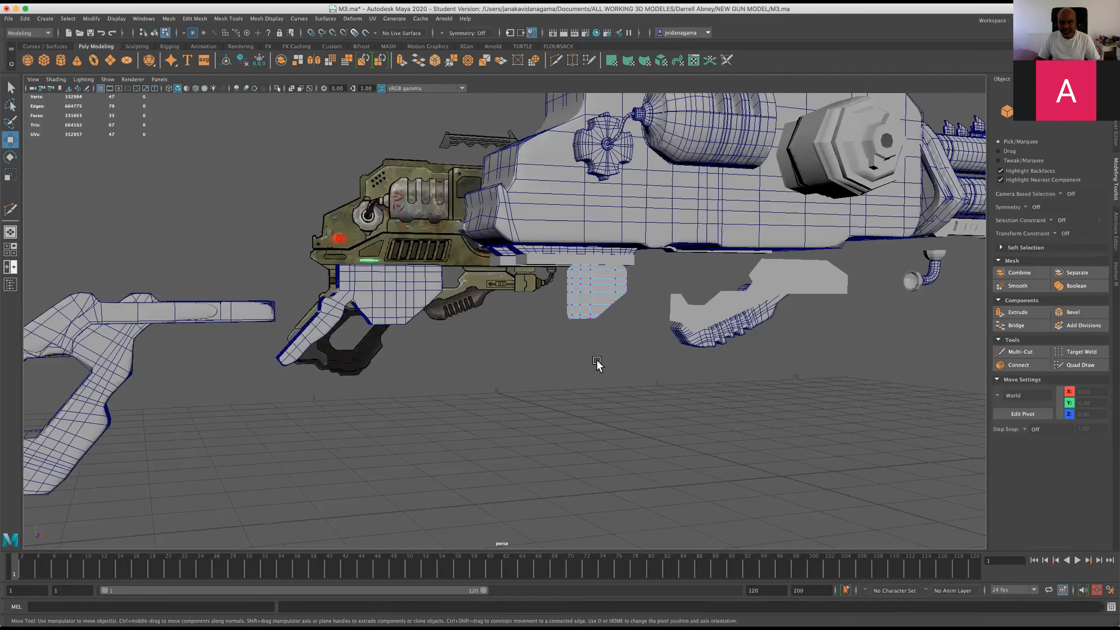
key("space")
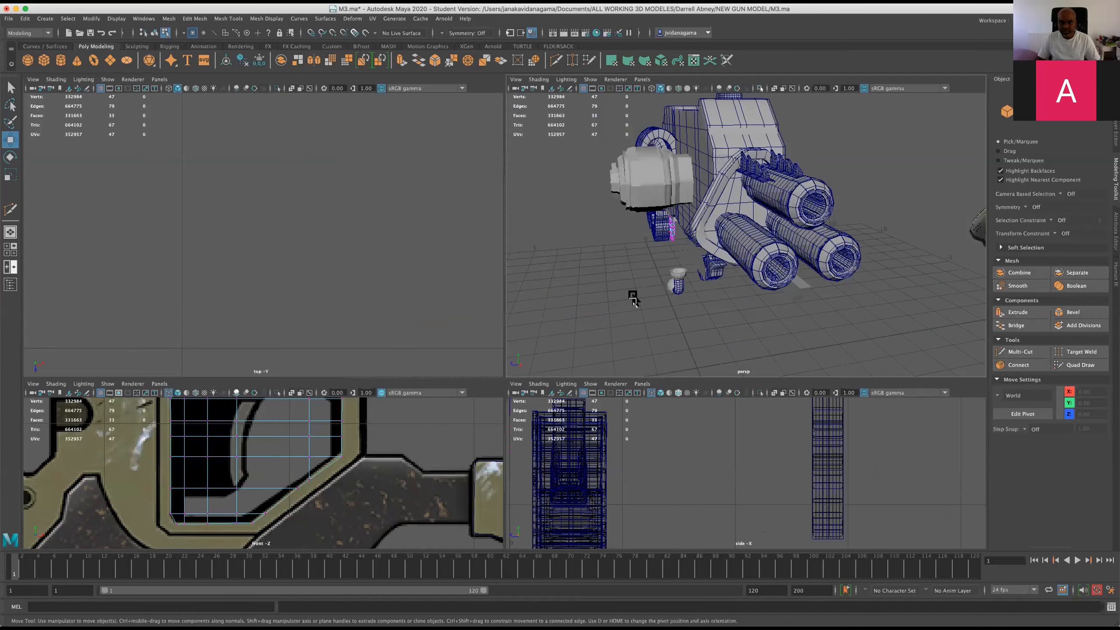
key("space")
left_click_drag(527, 305, 586, 292, "alt")
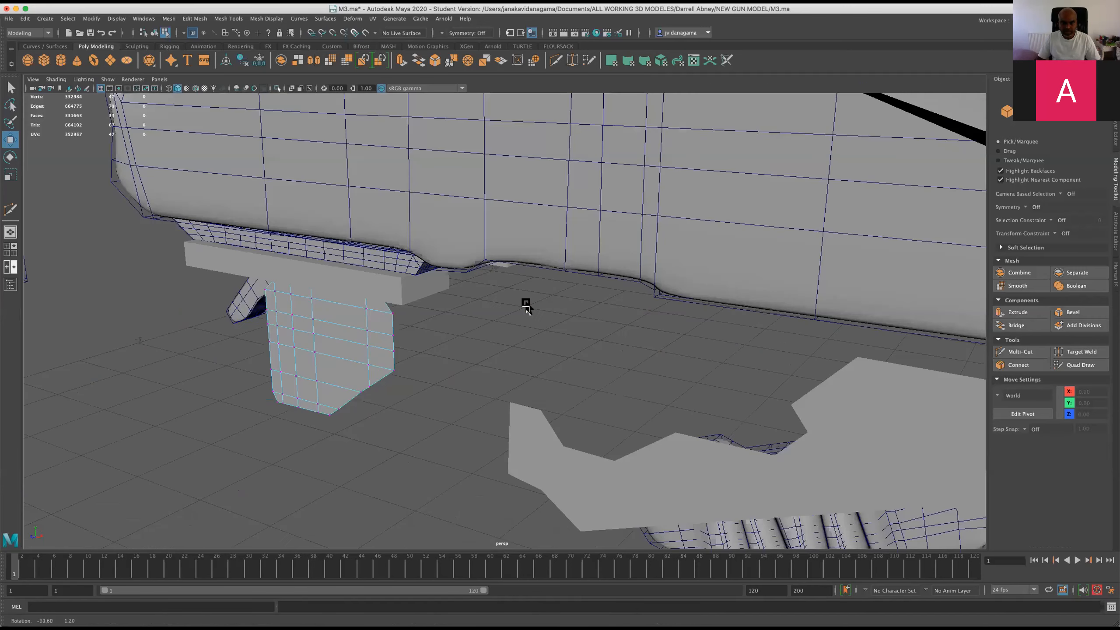
middle_click_drag(438, 309, 541, 274, "alt")
left_click_drag(648, 326, 531, 297, "alt")
middle_click_drag(531, 296, 595, 334, "alt")
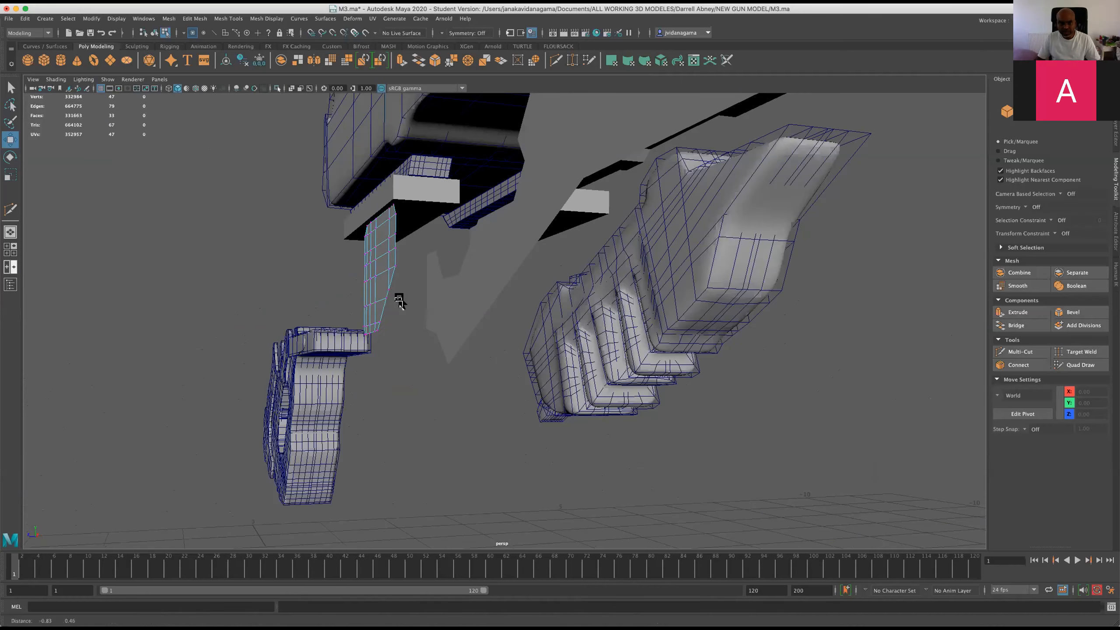
scroll(400, 304, "up", 5)
left_click_drag(536, 312, 385, 321, "alt")
left_click_drag(421, 371, 362, 380, "alt")
Select the trigger guard panel as a whole object and center its pivot
right_click_drag(376, 339, 406, 327)
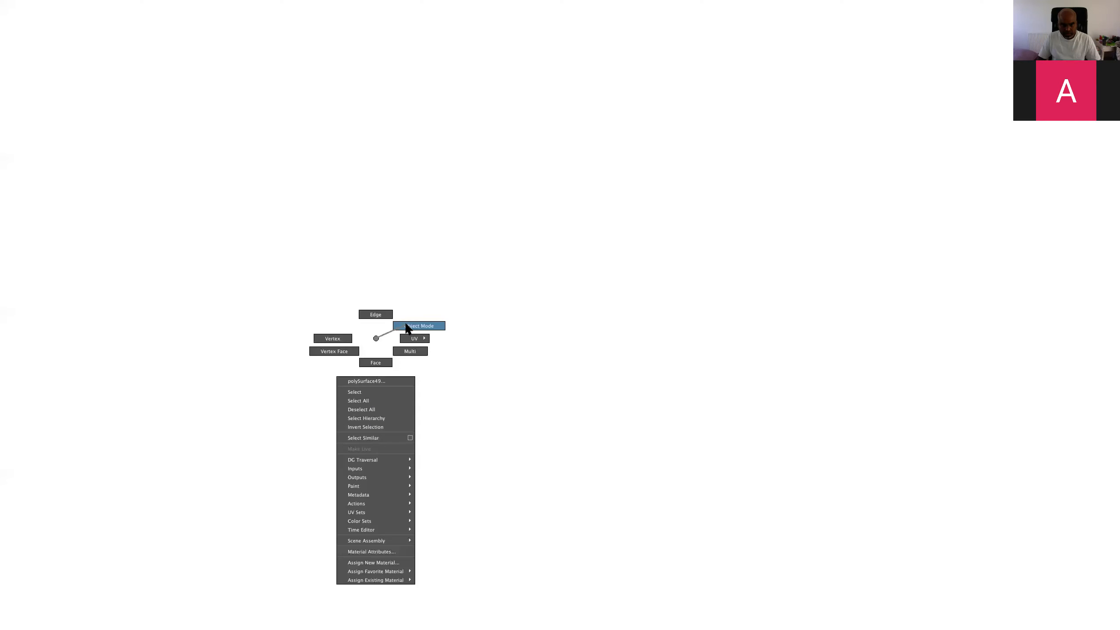
left_click(375, 227)
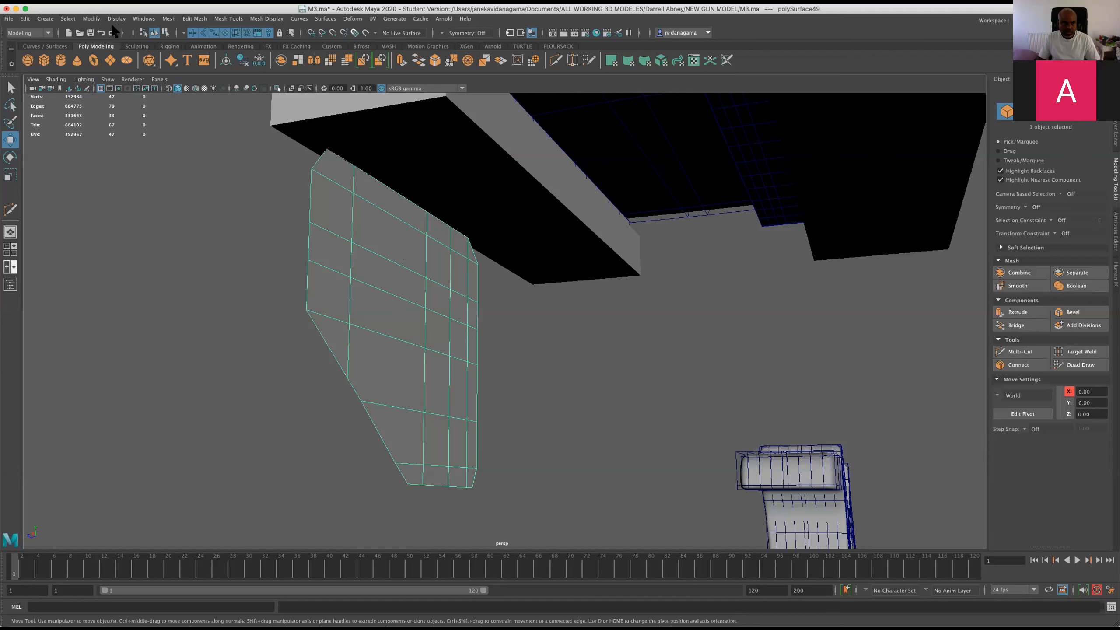
left_click(117, 19)
mouse_move(143, 19)
mouse_move(91, 18)
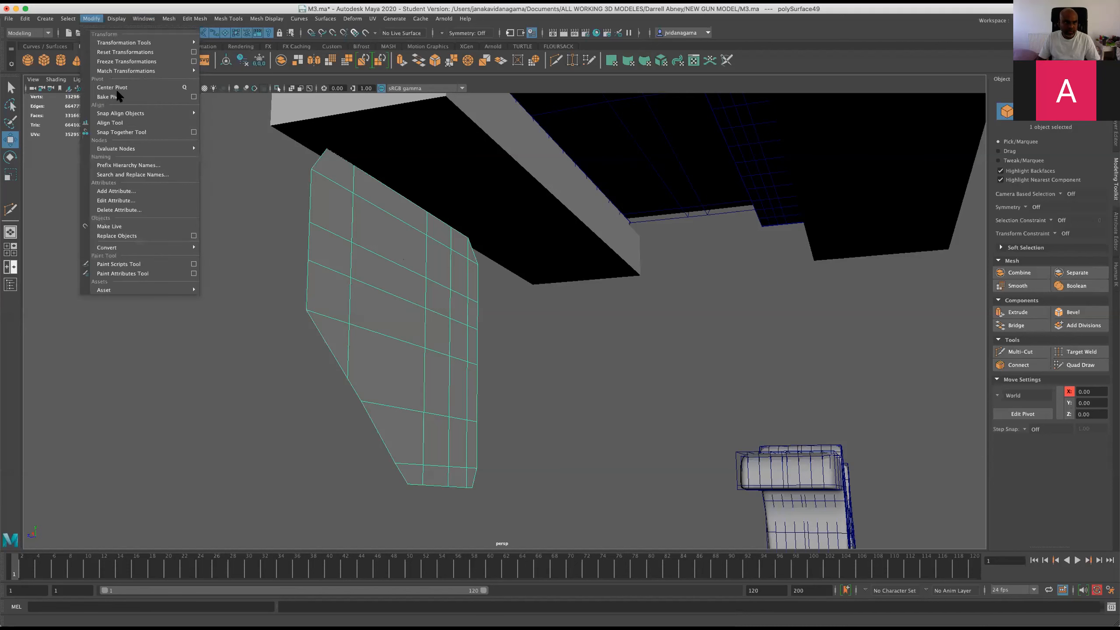
left_click(123, 95)
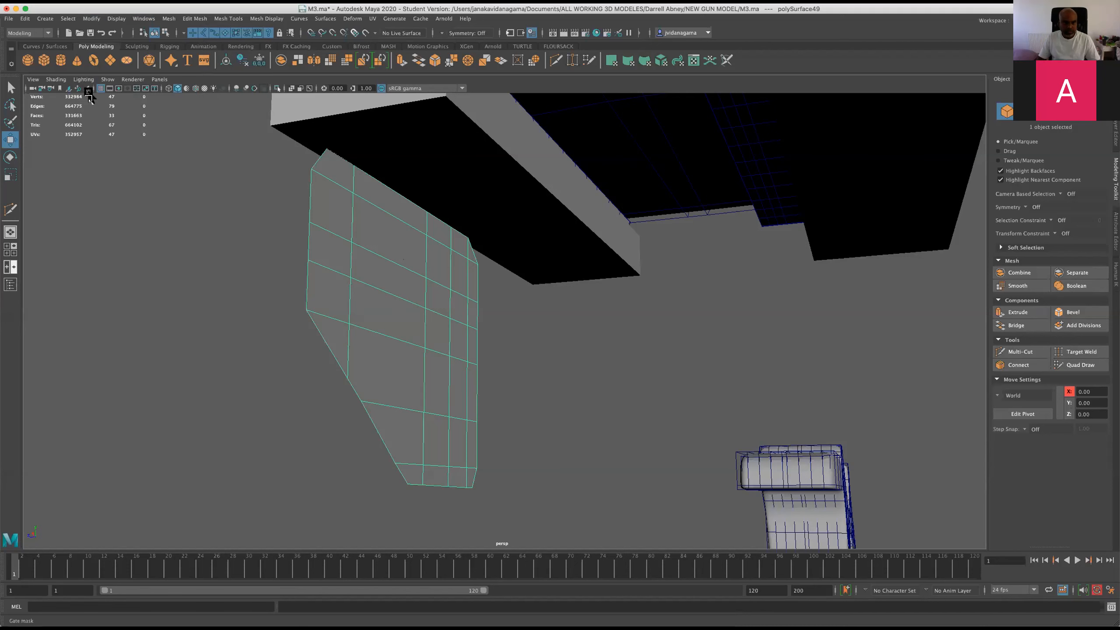
left_click(98, 19)
left_click(112, 87)
Move the panel slightly downward below the block above it and switch it to face selection
left_click_drag(399, 313, 372, 327)
right_click_drag(366, 311, 365, 333)
Try to extrude the panel's faces with all but one upper corner-side face selected, and undo the extrusion
left_click(332, 197)
double_click(371, 211, "shift")
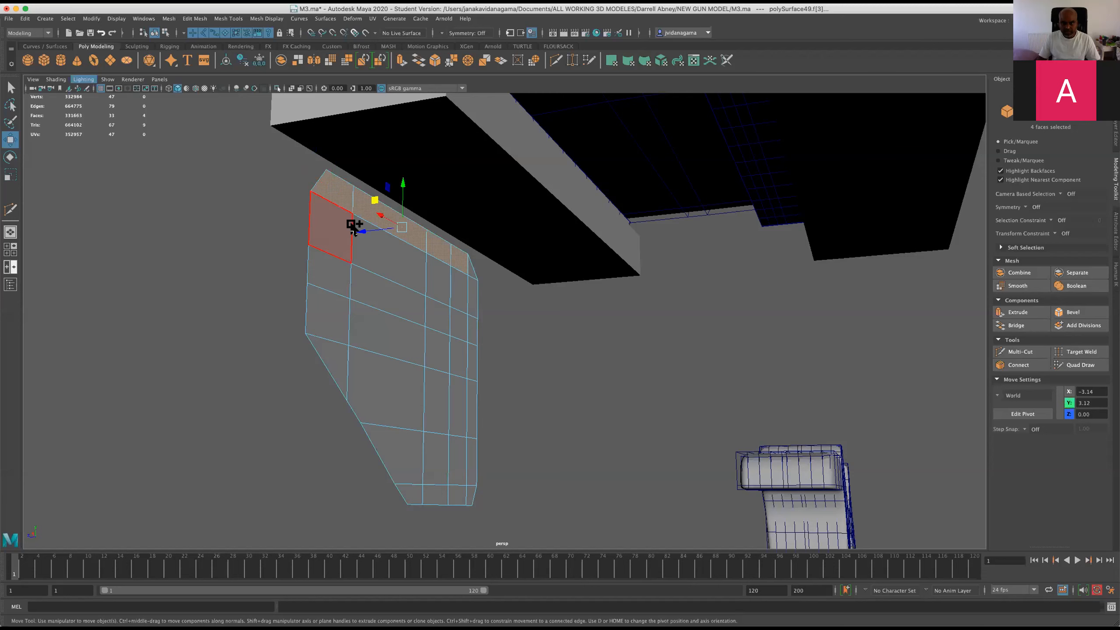
double_click(333, 223, "shift")
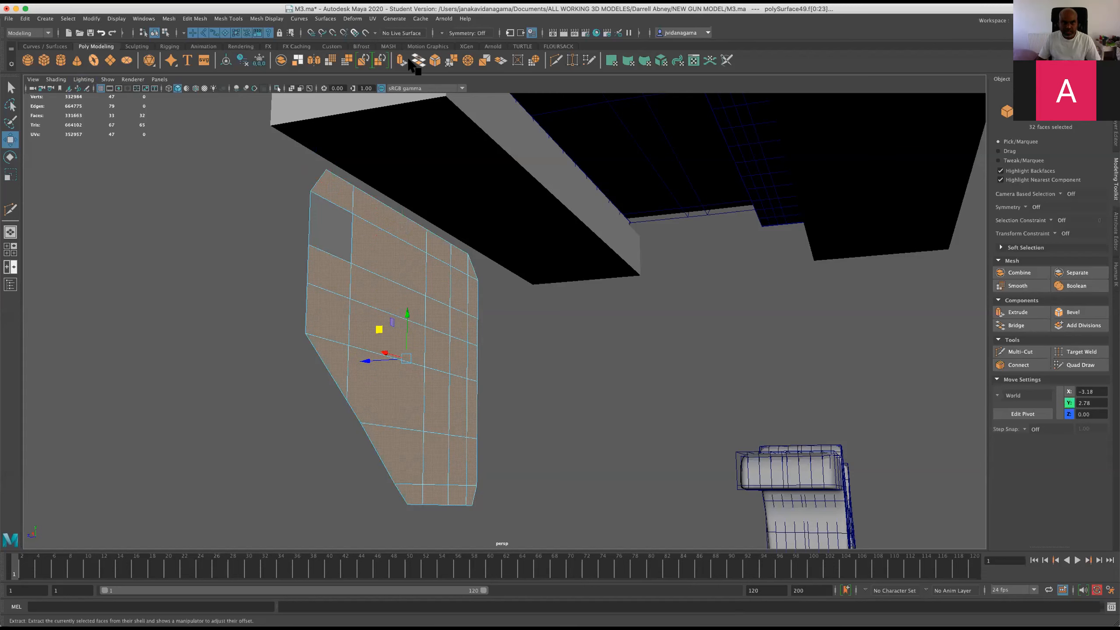
key("ctrl+z")
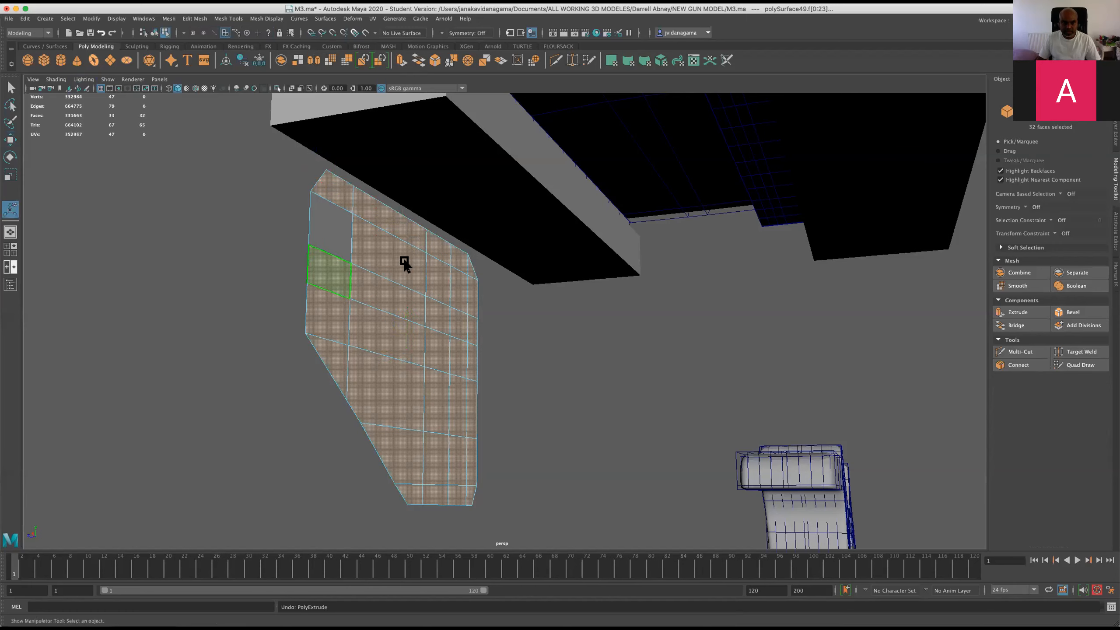
Select all faces of the panel and extrude them sideways into a thick solid block
left_click(336, 195)
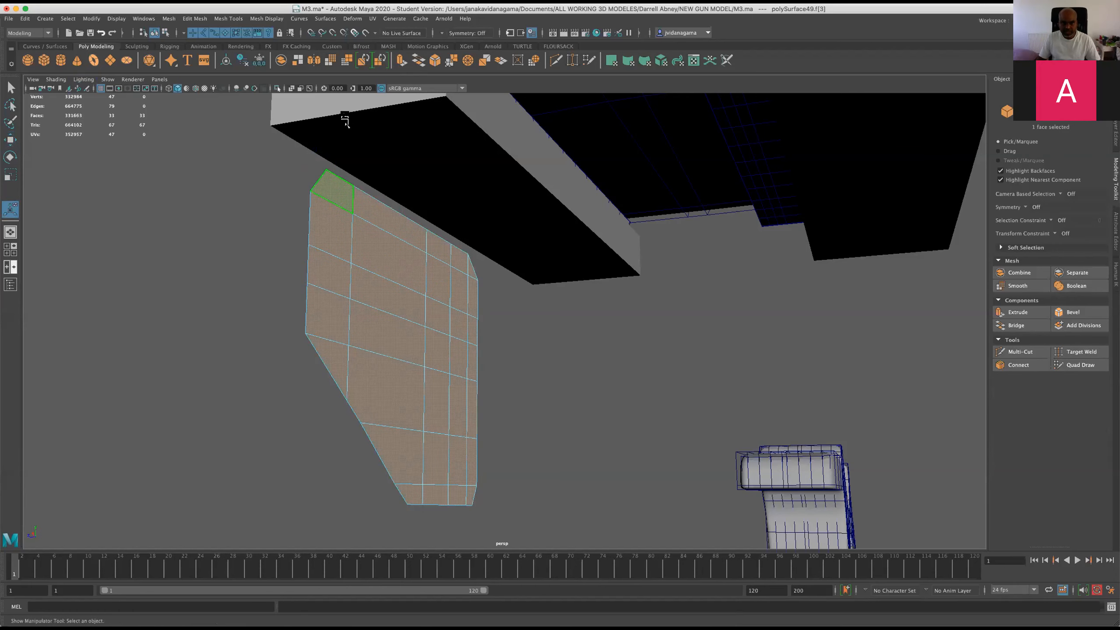
double_click(332, 201)
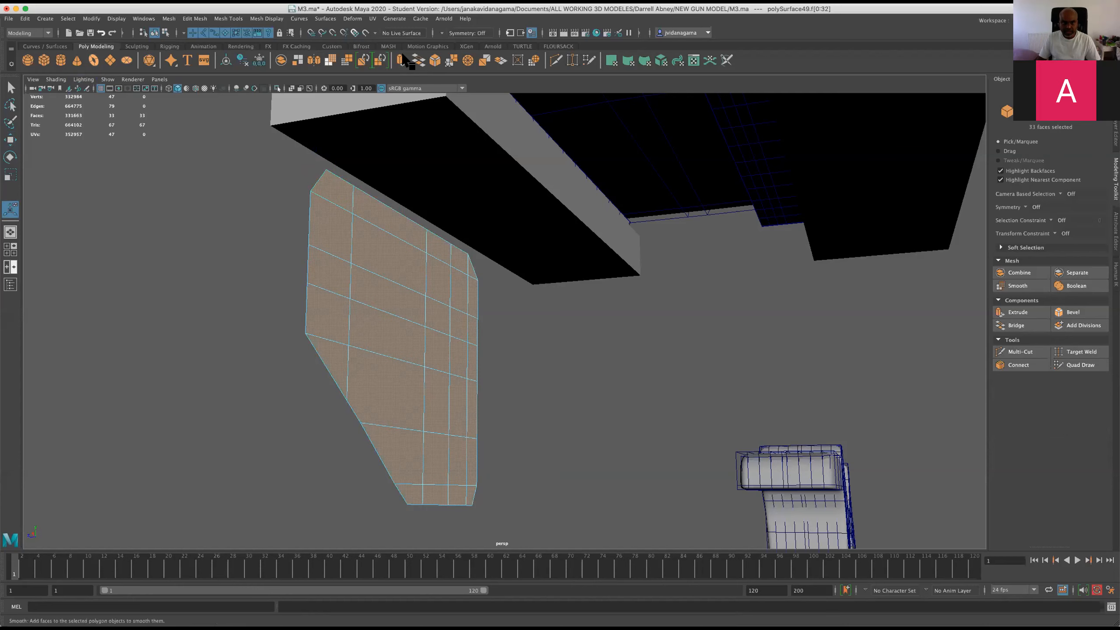
key("ctrl+e")
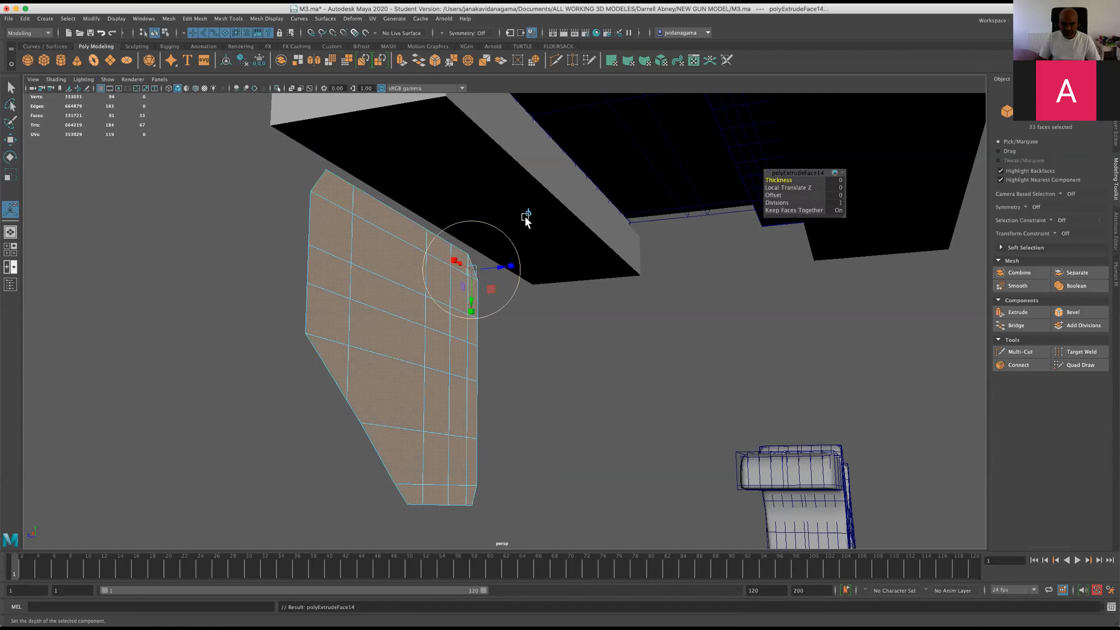
left_click_drag(381, 360, 449, 385)
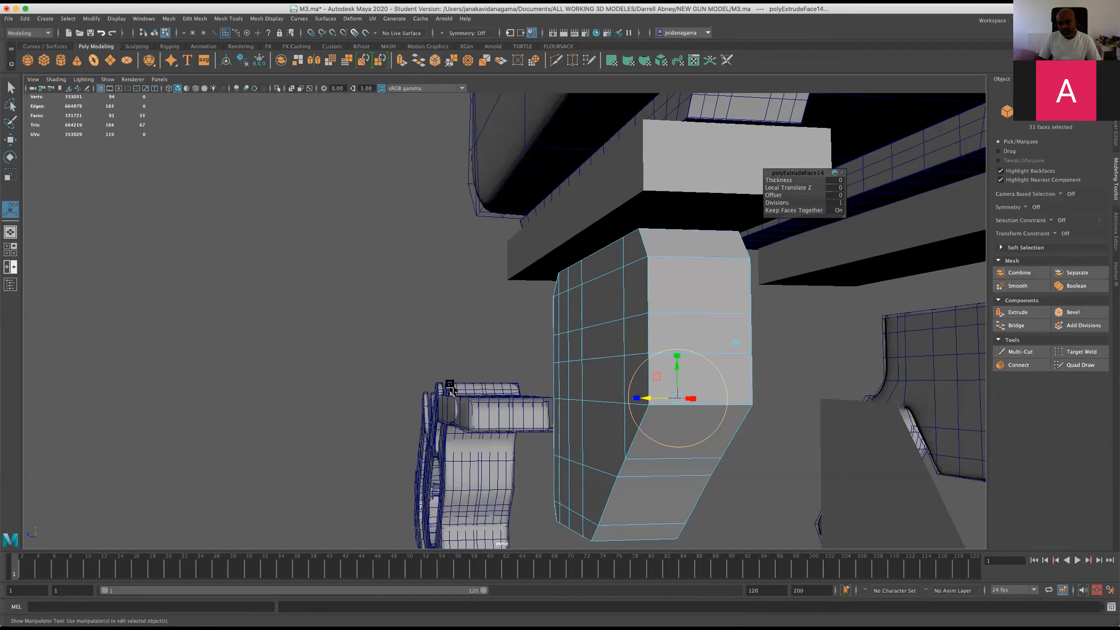
Display the extruded block as a smoothed preview inside its cage and check its rounded shape from the side
left_click_drag(346, 369, 382, 367, "alt")
left_click_drag(313, 365, 334, 356, "alt")
key("2")
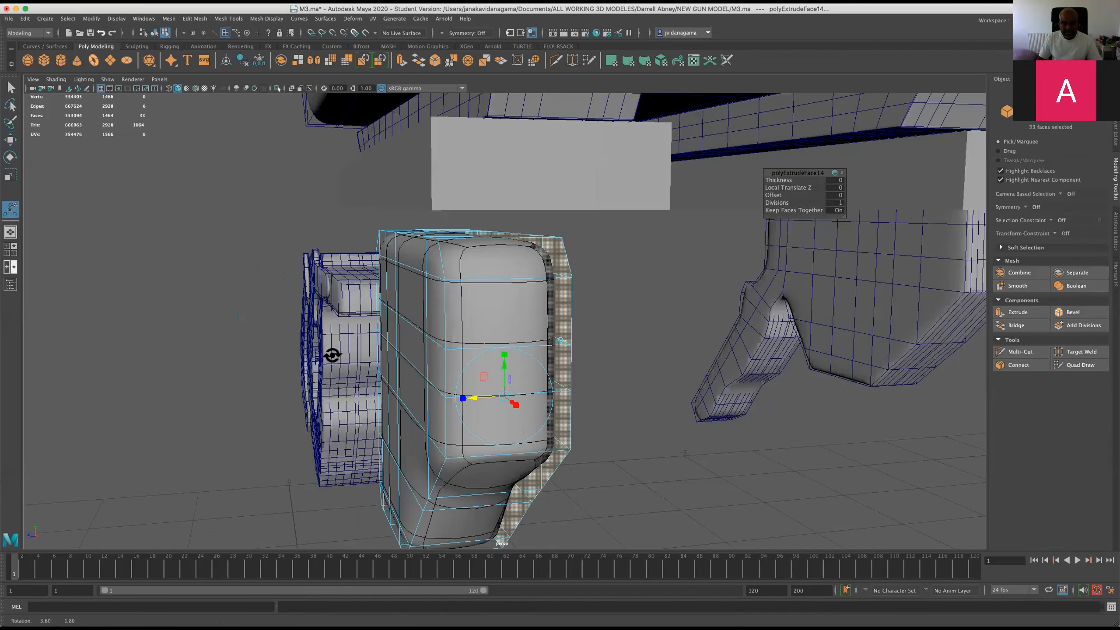
left_click_drag(340, 315, 268, 294, "alt")
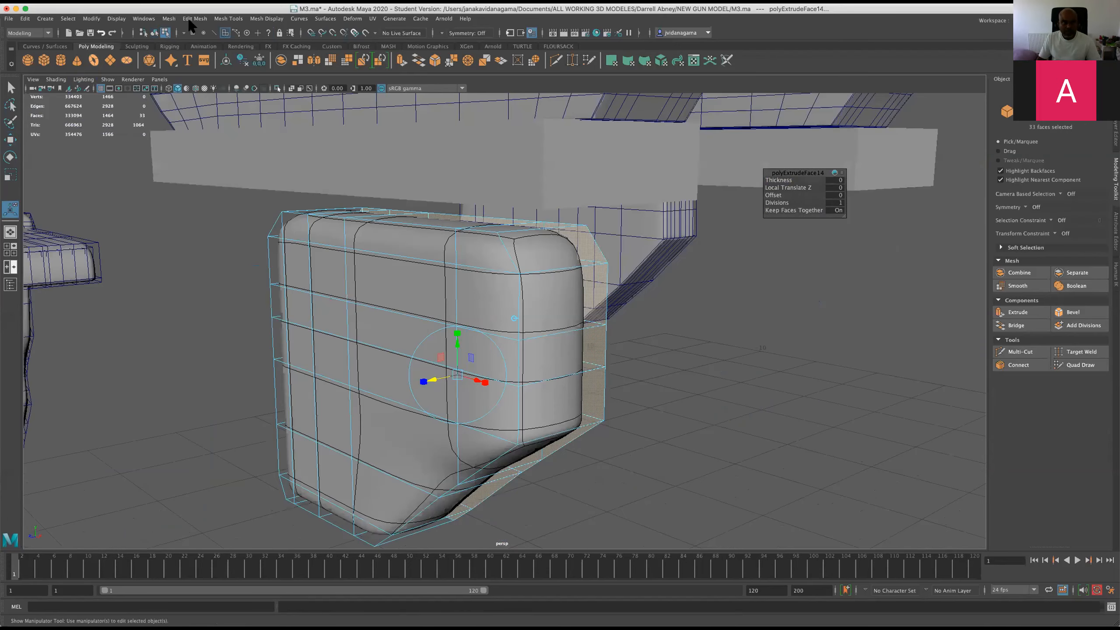
Try to insert an edge loop around the block's perimeter across its thickness, and undo it
left_click(191, 20)
mouse_move(229, 19)
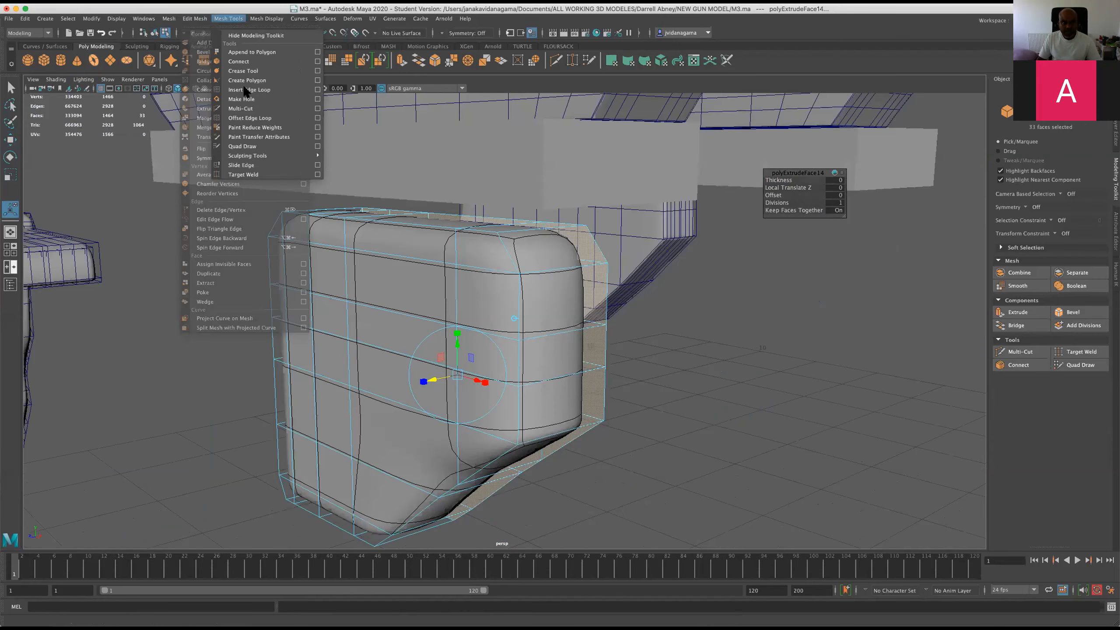
left_click(287, 91)
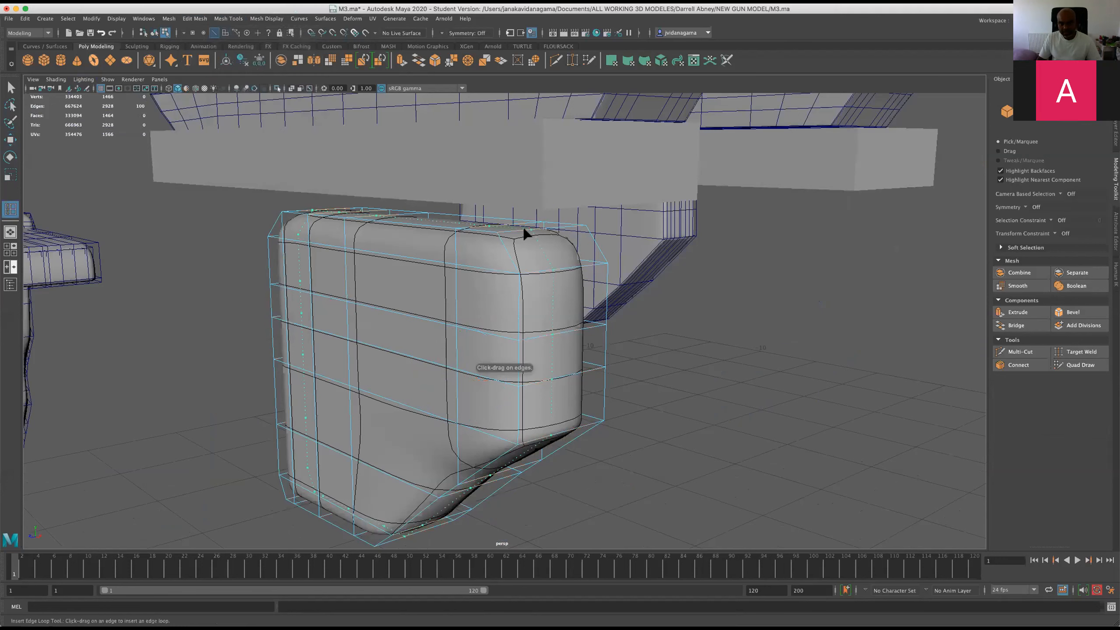
left_click(527, 233)
key("ctrl+z")
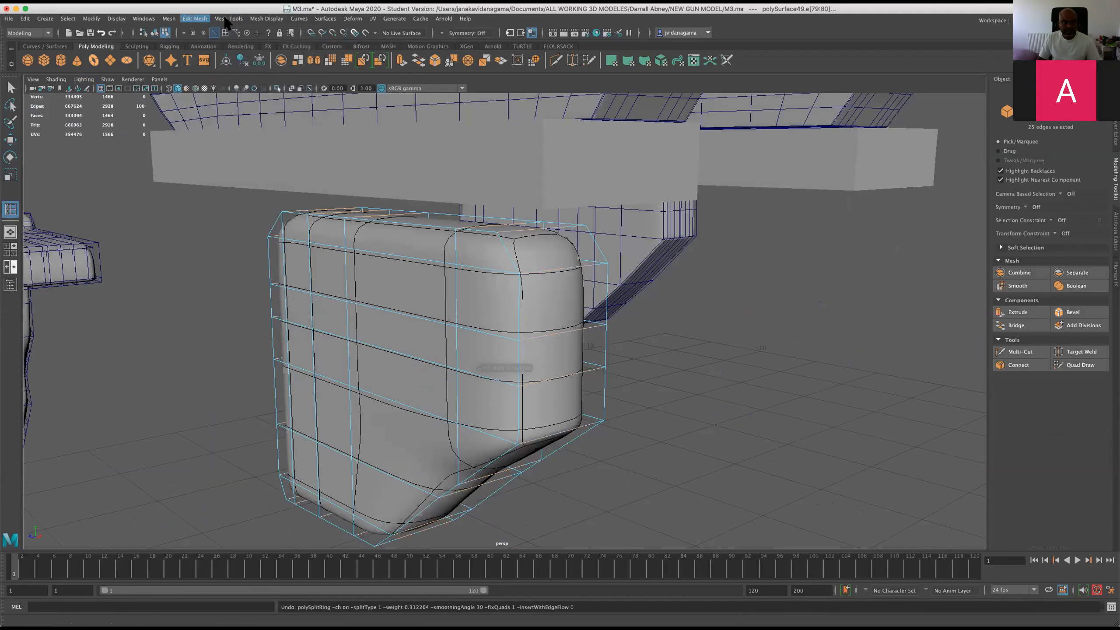
Set the Insert Edge Loop tool to multiple edge loops with a count of 2, add both around the block across its thickness, and save the scene
left_click(229, 18)
left_click(319, 96)
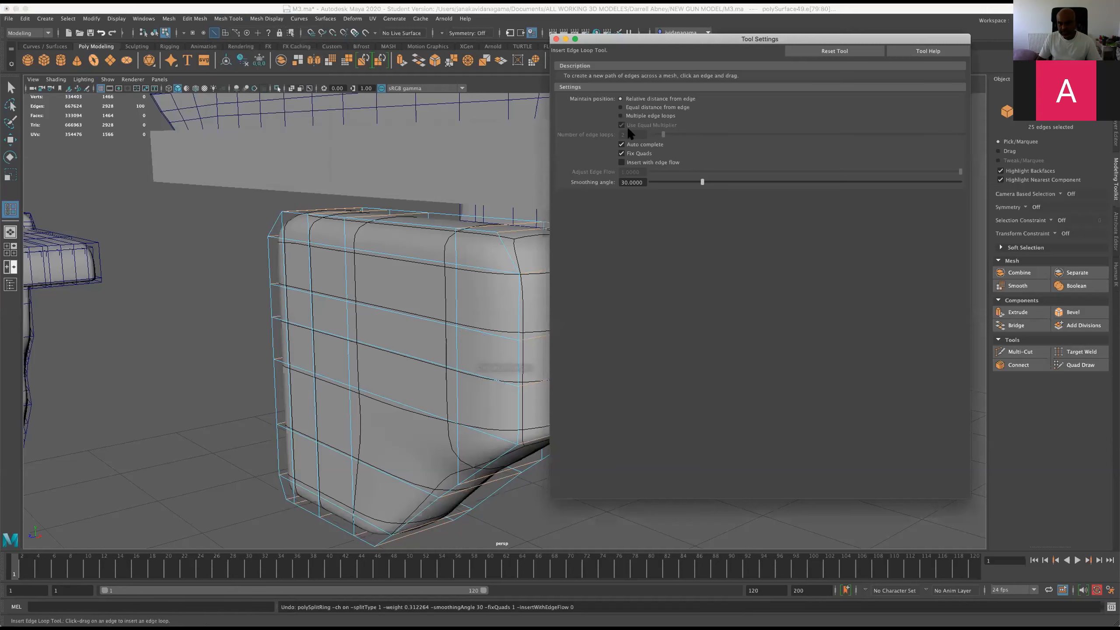
left_click(621, 115)
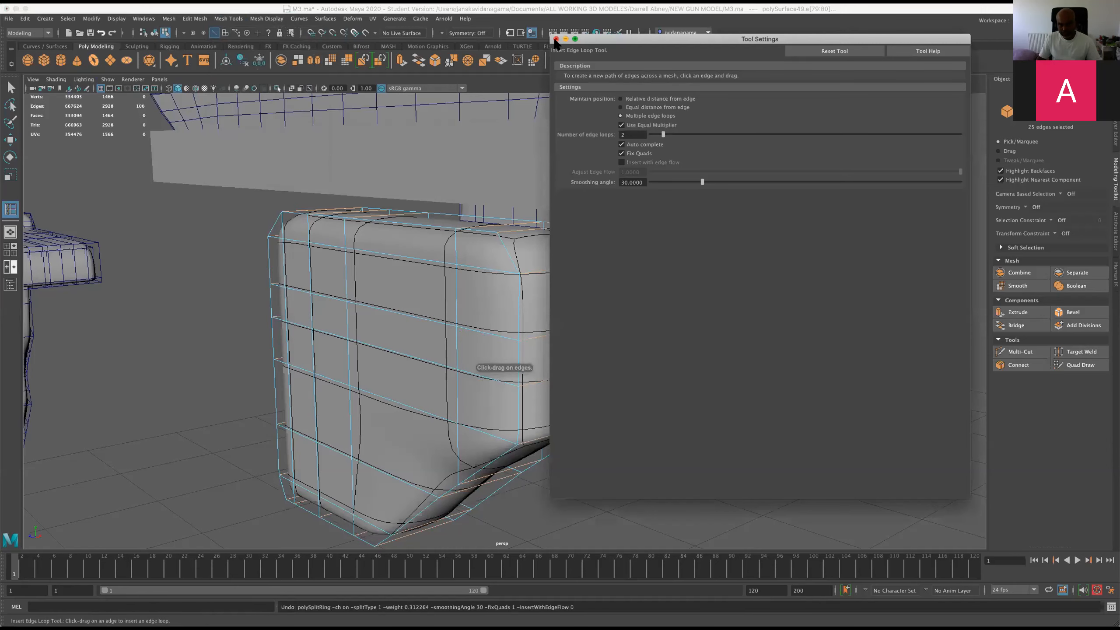
left_click(527, 213)
left_click(518, 234)
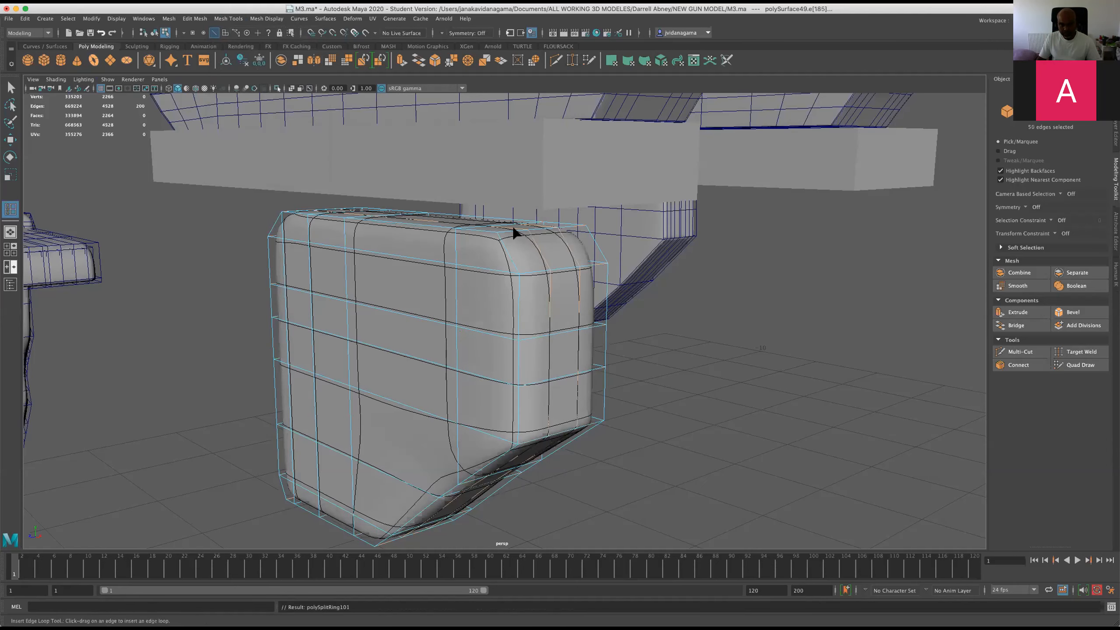
left_click_drag(482, 250, 494, 250, "alt")
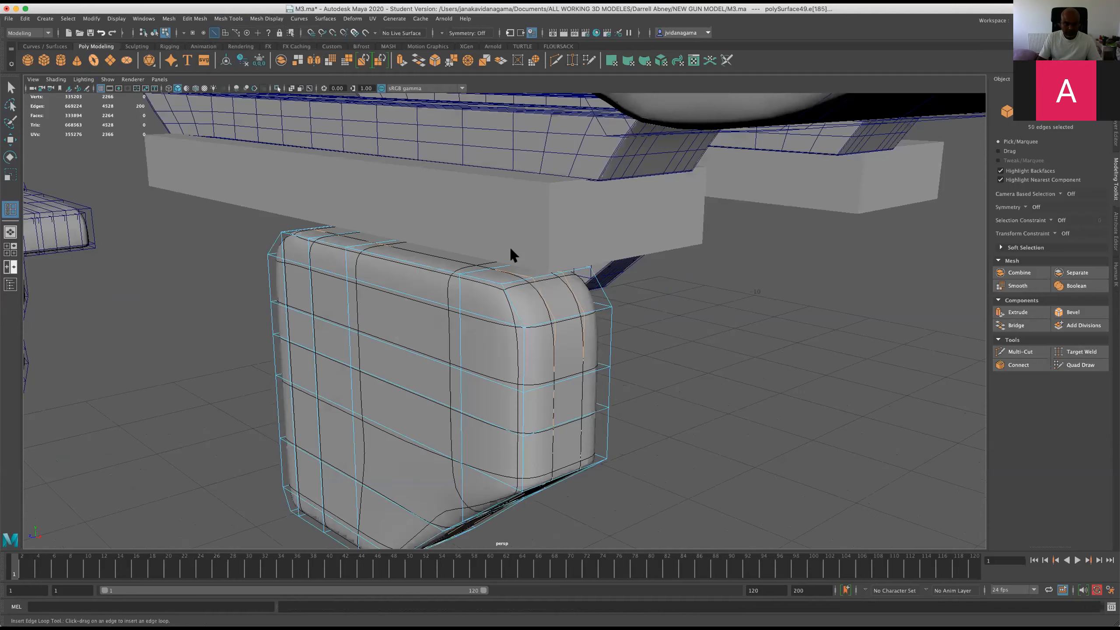
key("super+s")
scroll(54, 214, "down", 3)
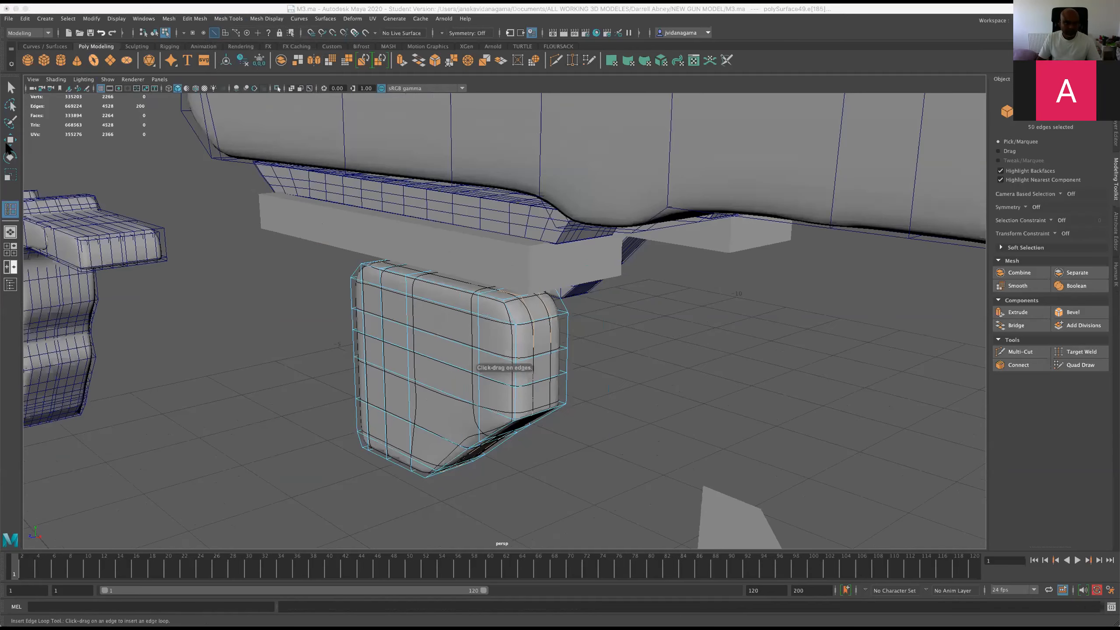
Try to move the detached trigger frame piece's edges toward the gun in the front view, and undo the move
key("w")
key("space")
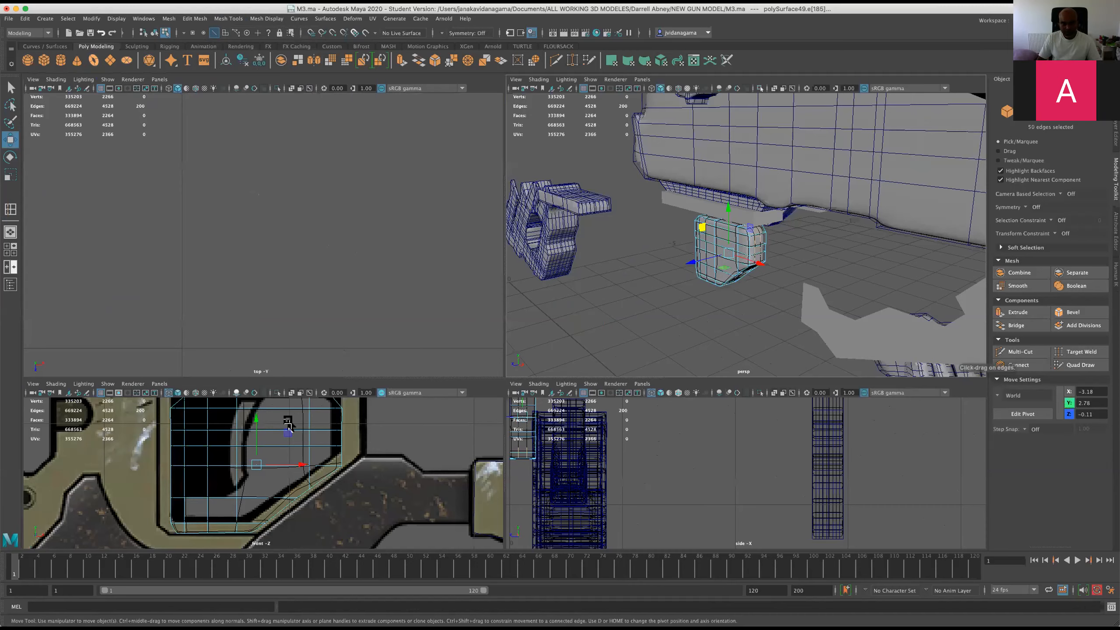
key("space")
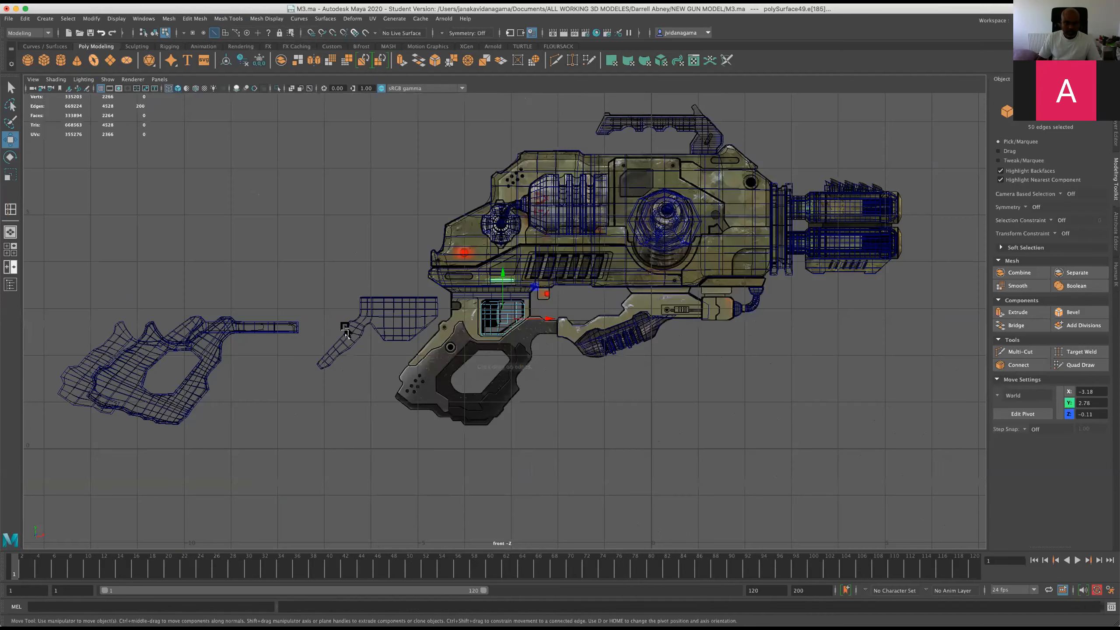
scroll(352, 327, "up", 3)
double_click(374, 338)
left_click_drag(374, 339, 503, 339)
scroll(503, 338, "up", 2)
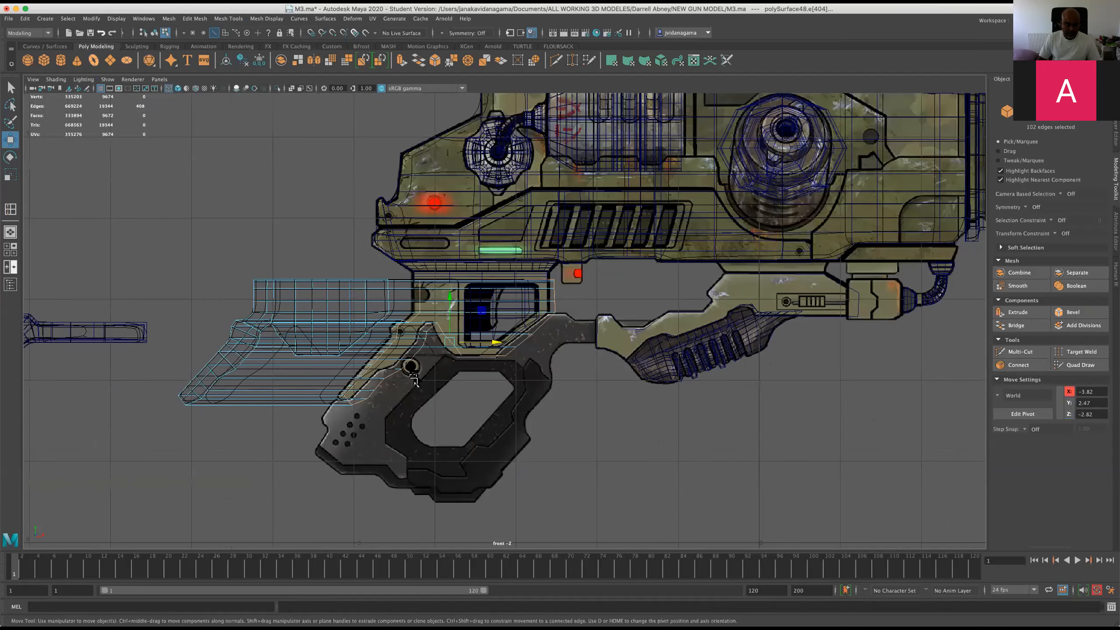
key("ctrl+z")
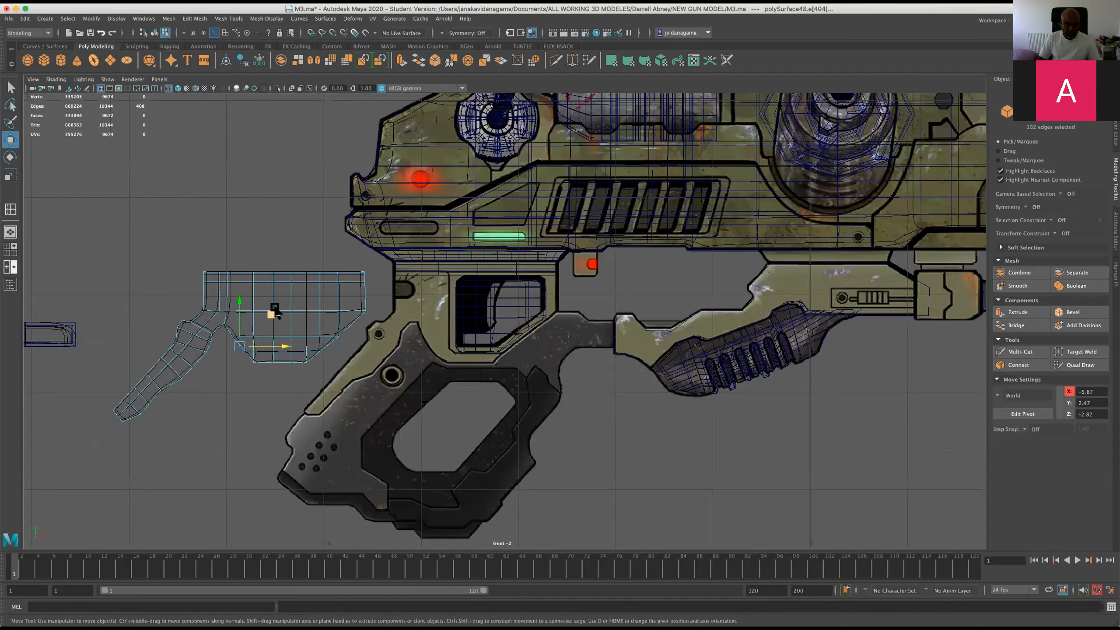
Select the whole trigger frame piece as an object and move it along X to about -3.91, over its outline on the reference image
right_click_drag(275, 294, 333, 305)
left_click_drag(325, 346, 474, 347)
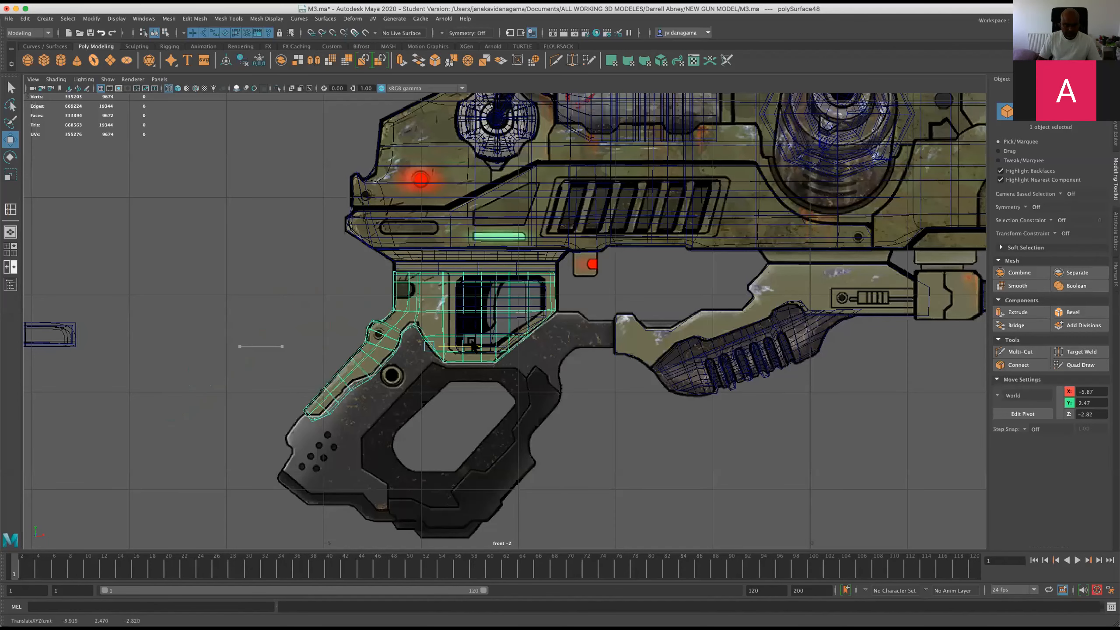
key("space")
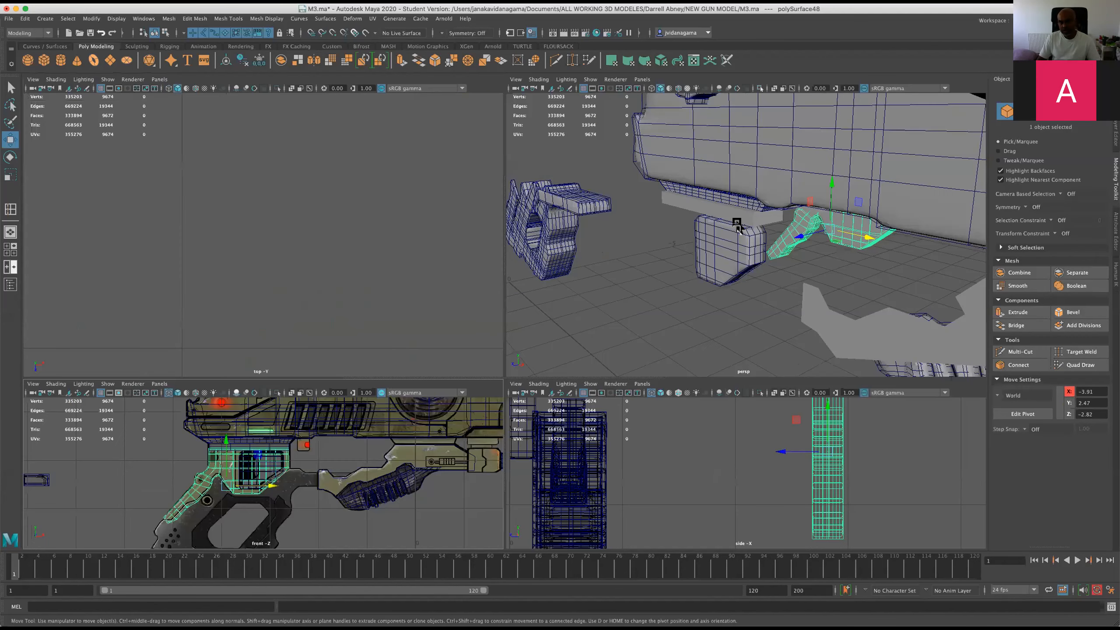
Move the trigger frame piece along Z to about -0.53, in line with the grip, and check its alignment from several angles
key("space")
left_click_drag(670, 271, 688, 296, "alt")
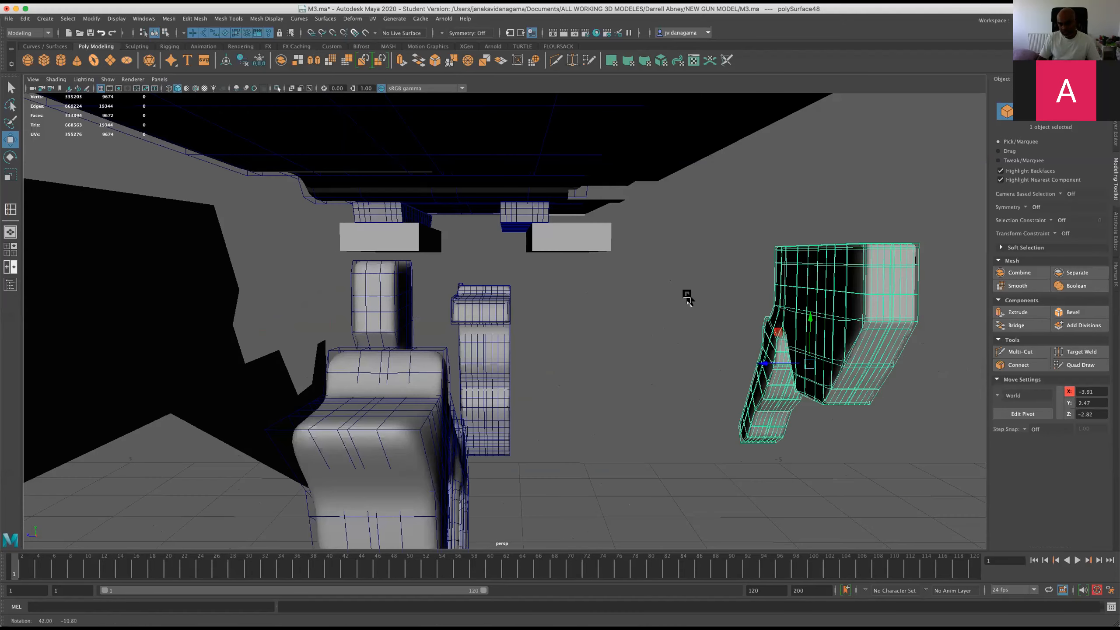
scroll(746, 448, "down", 5)
key("space")
key("space")
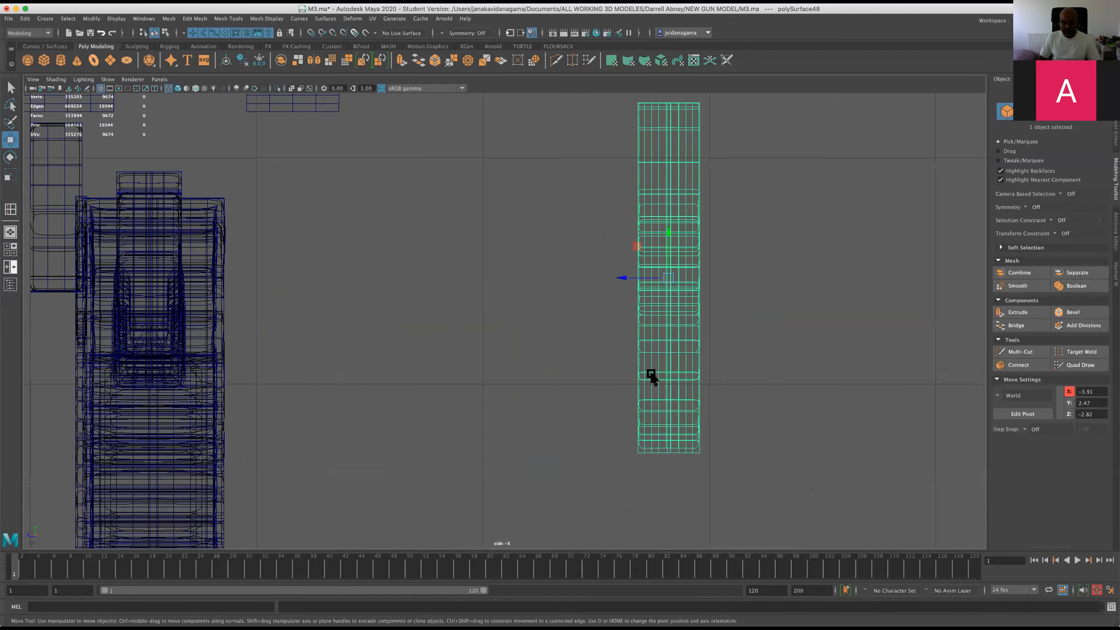
left_click_drag(623, 278, 96, 277)
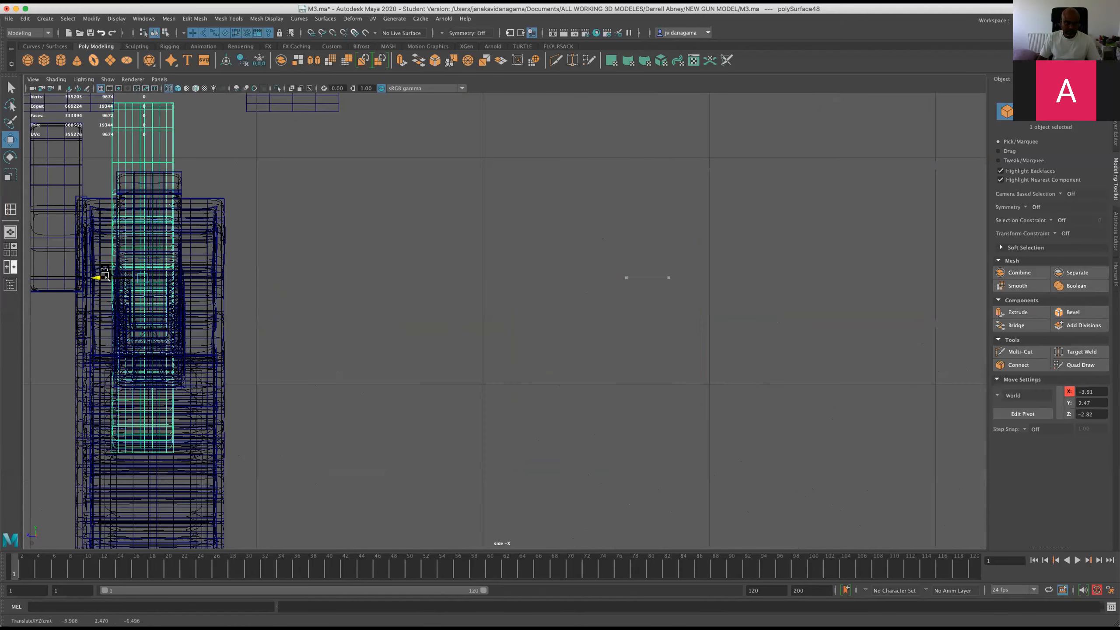
key("space")
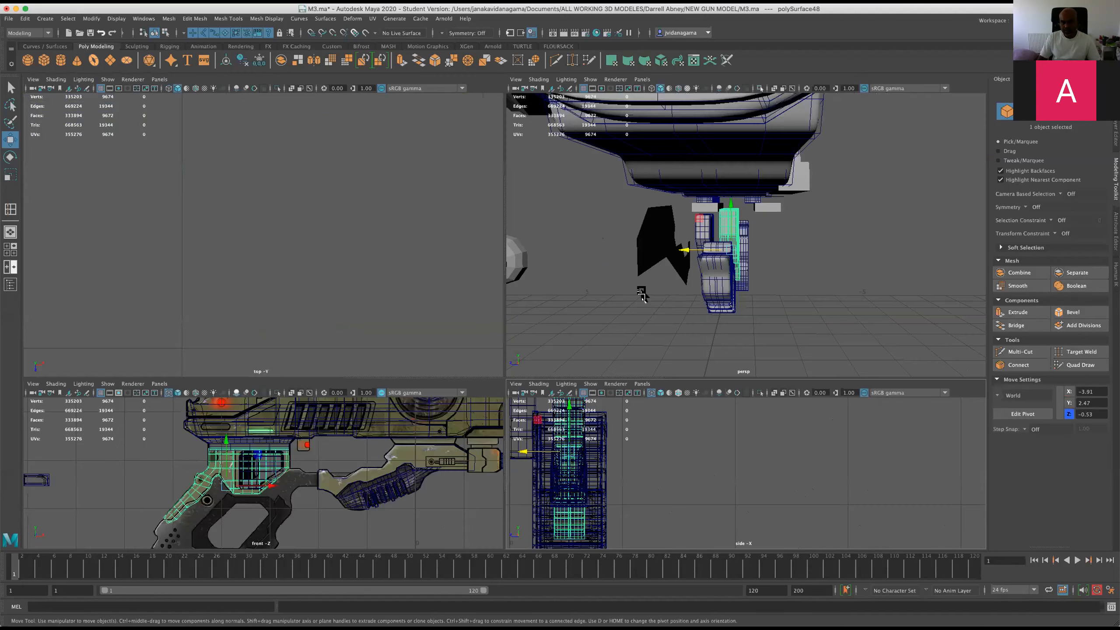
mouse_move(642, 295)
left_mouse_down("alt")
mouse_move(740, 290)
mouse_move(663, 277)
mouse_move(627, 284)
left_mouse_up("alt")
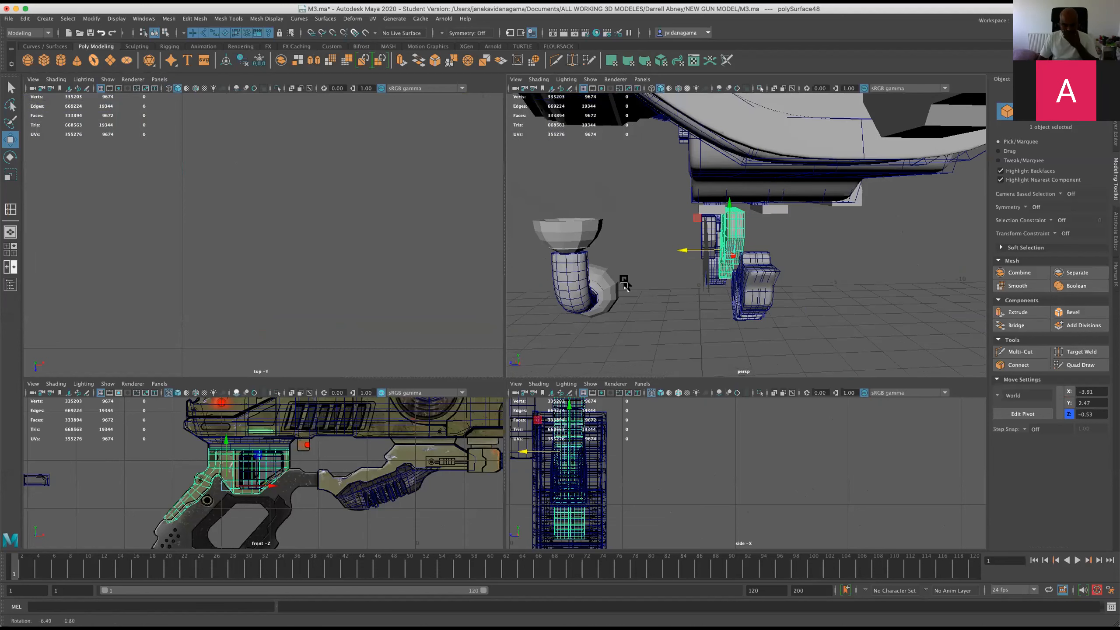
left_click_drag(529, 317, 687, 250, "alt")
key("space")
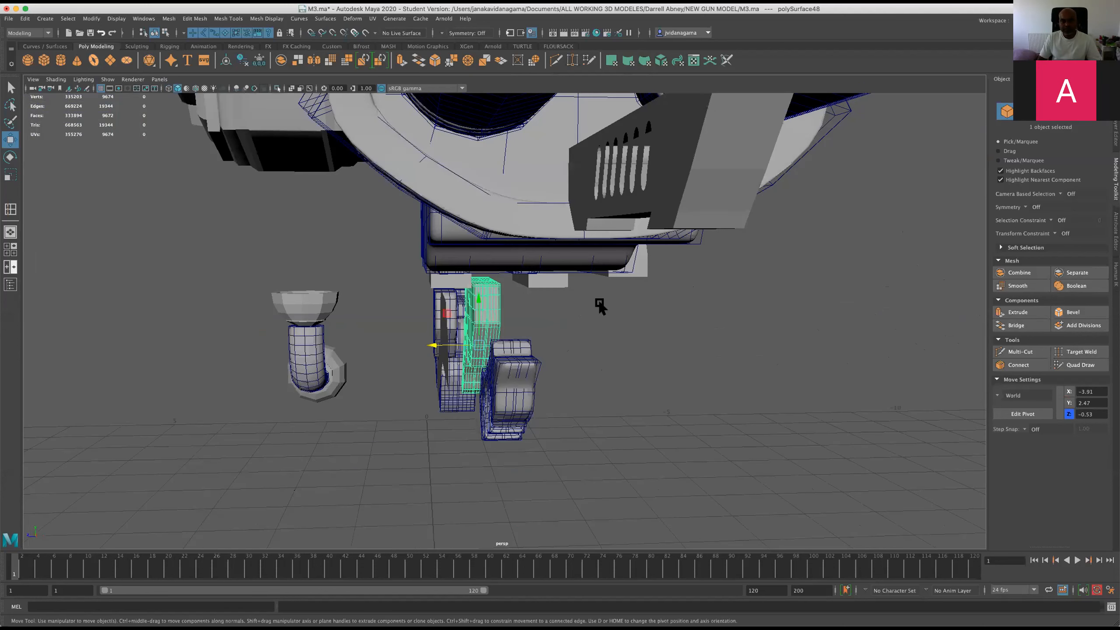
left_click_drag(634, 310, 630, 445, "alt")
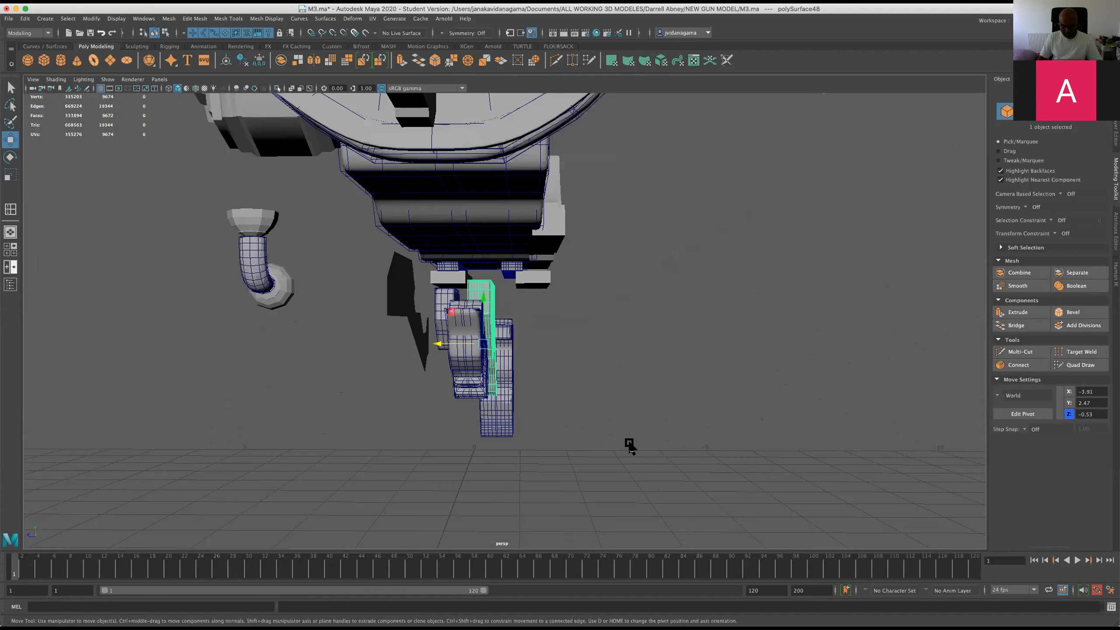
Nudge the trigger frame piece and the ribbed foregrip along Z to about -0.56 in the side view
key("space")
key("space")
scroll(572, 283, "up", 2)
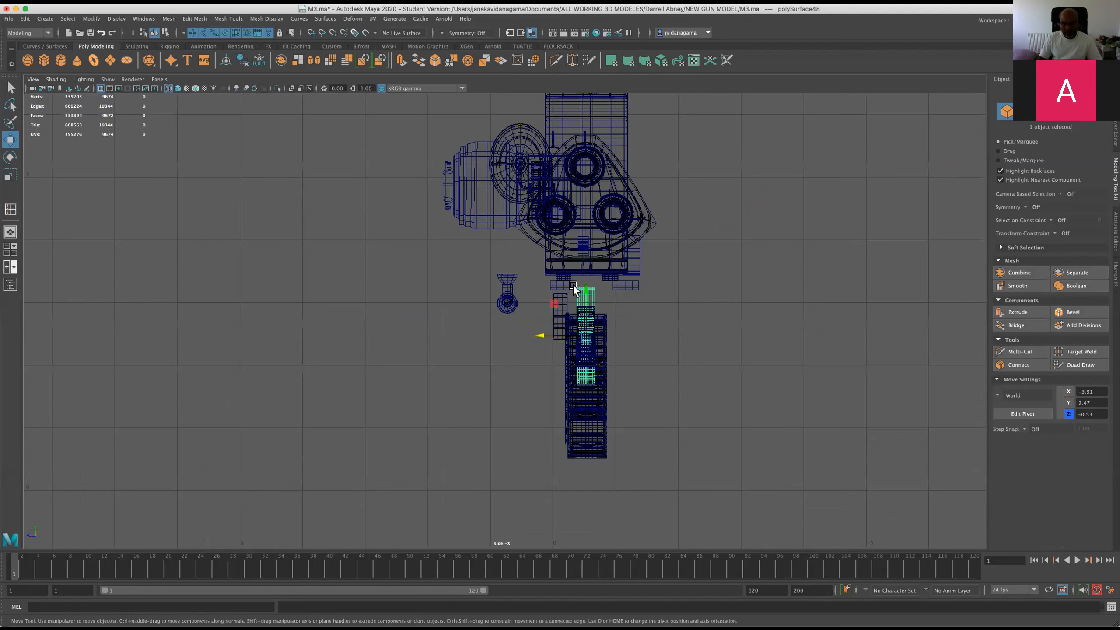
scroll(562, 300, "up", 2)
scroll(497, 425, "up", 2)
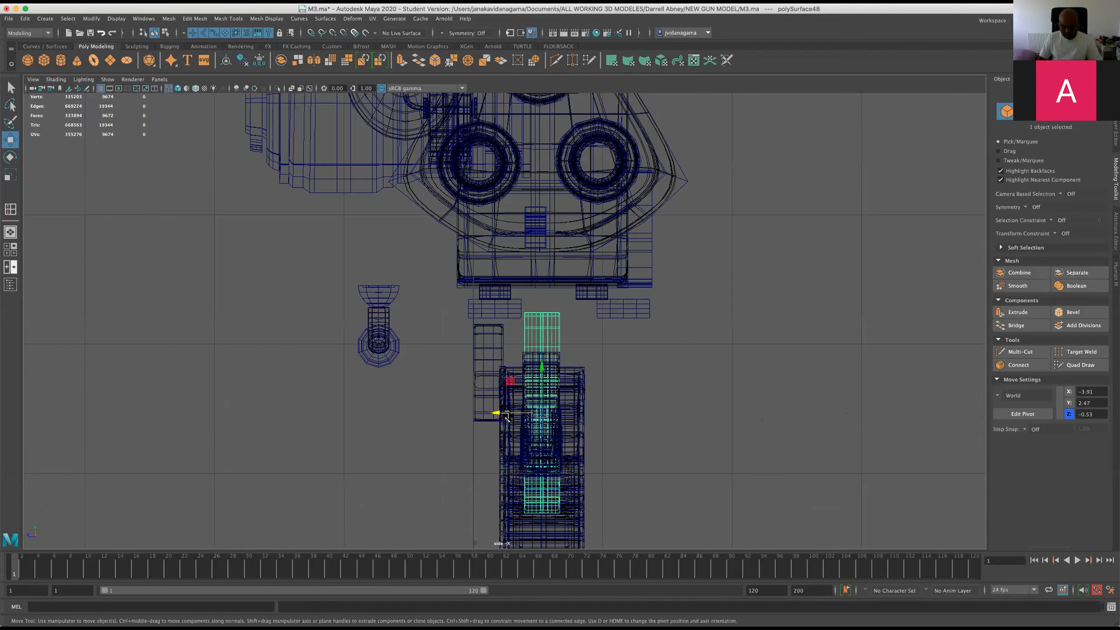
left_click_drag(496, 415, 503, 417)
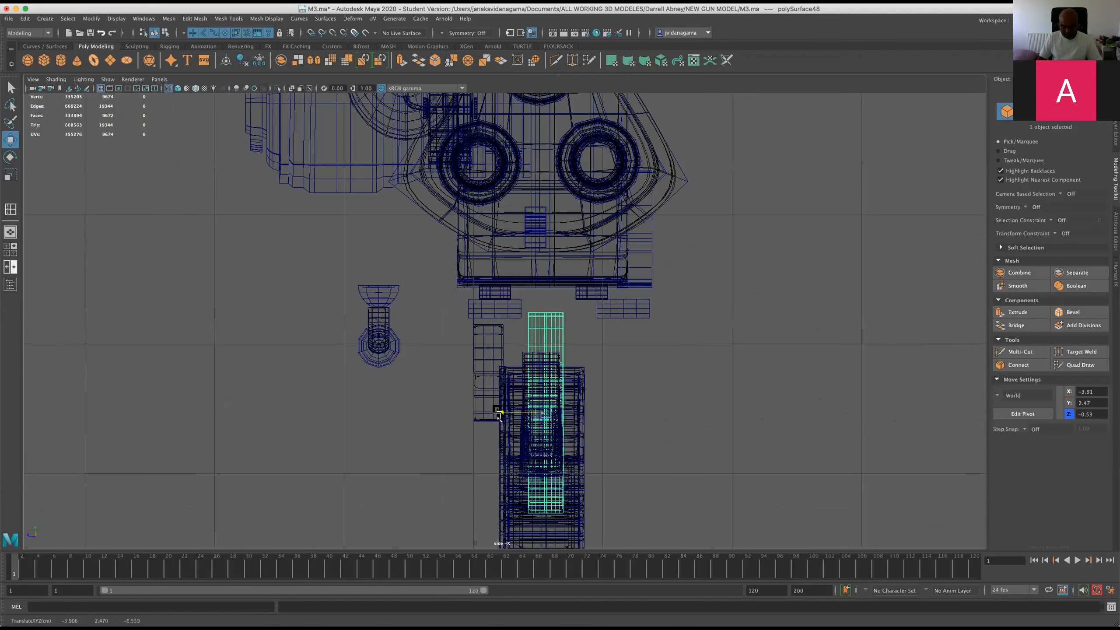
left_click(503, 417)
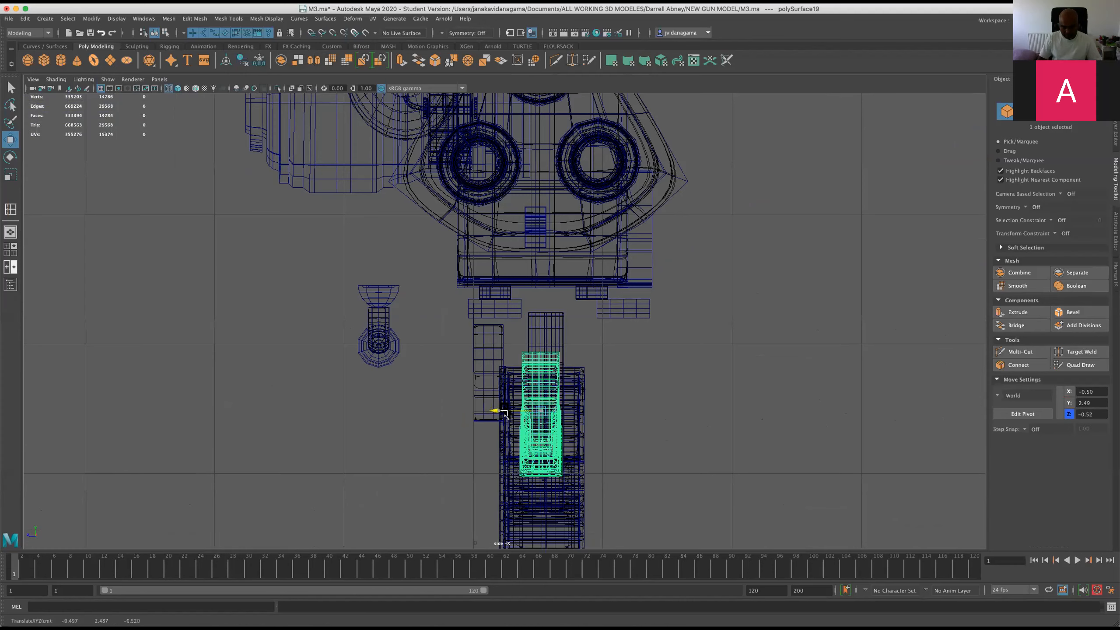
left_click_drag(502, 413, 501, 411)
key("space")
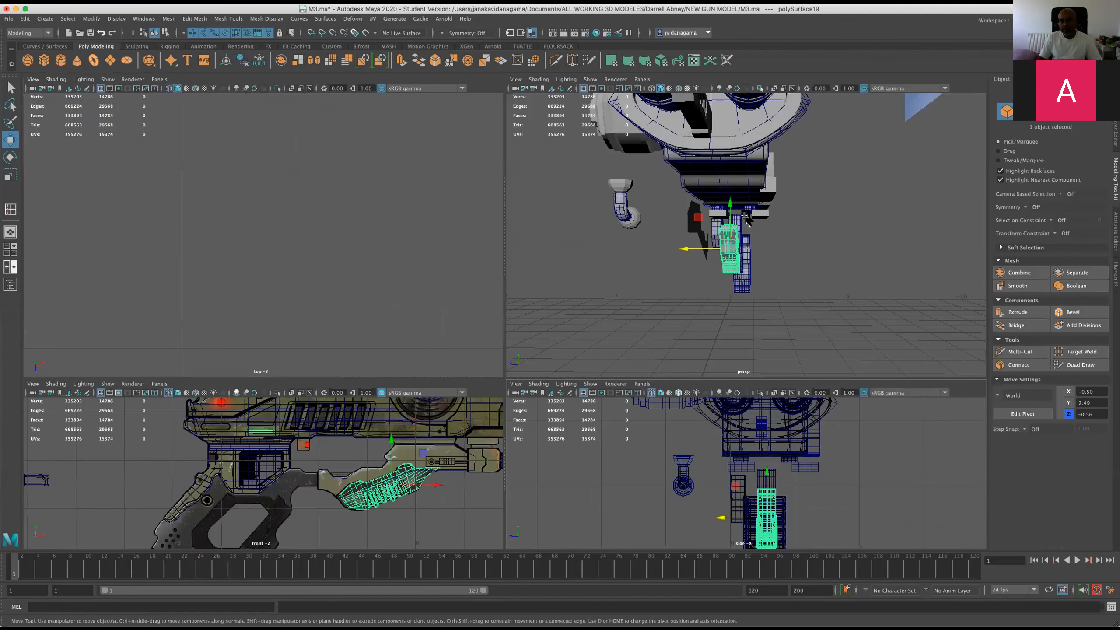
Select the rounded block and scale it along Z to about 3.9 so it passes through the full thickness of the trigger frame piece
key("space")
left_click_drag(636, 309, 545, 318, "alt")
left_click(586, 283)
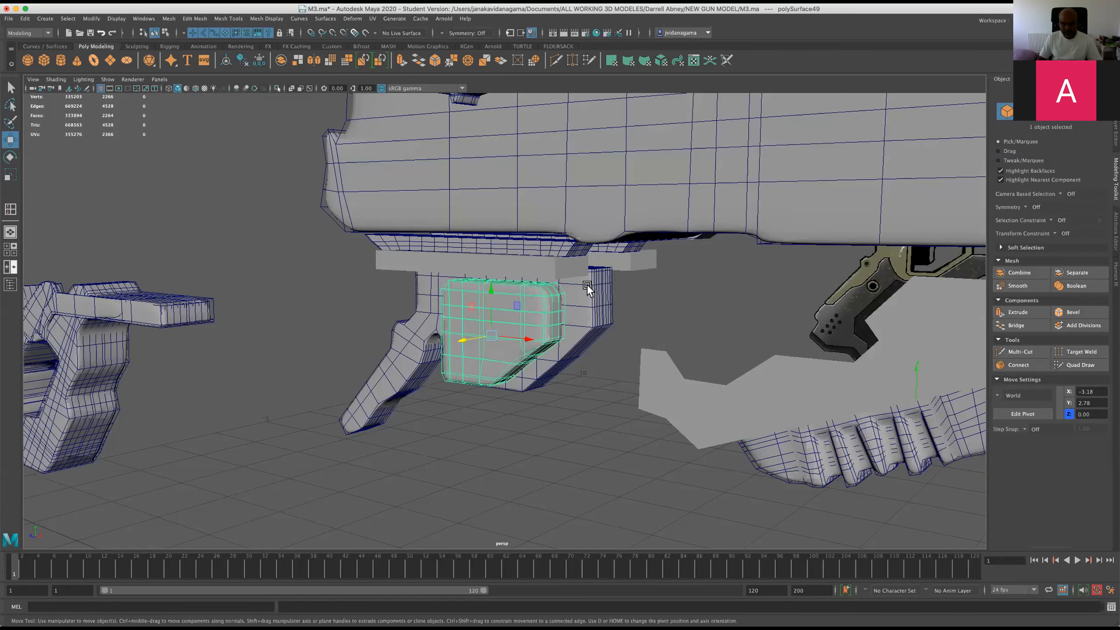
left_click_drag(586, 284, 513, 317, "alt")
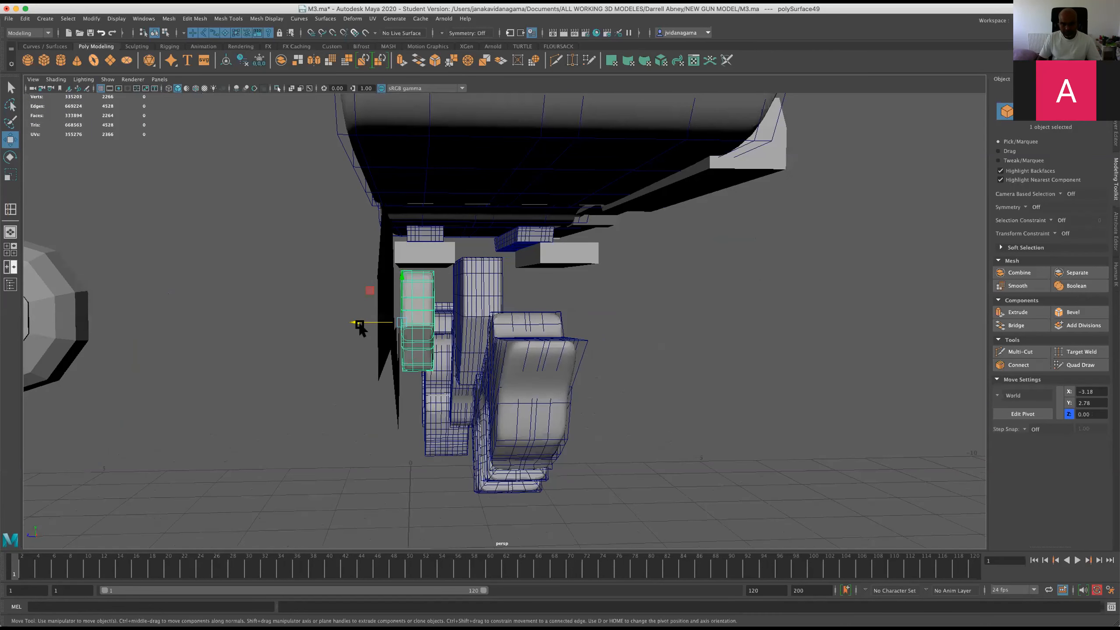
key("r")
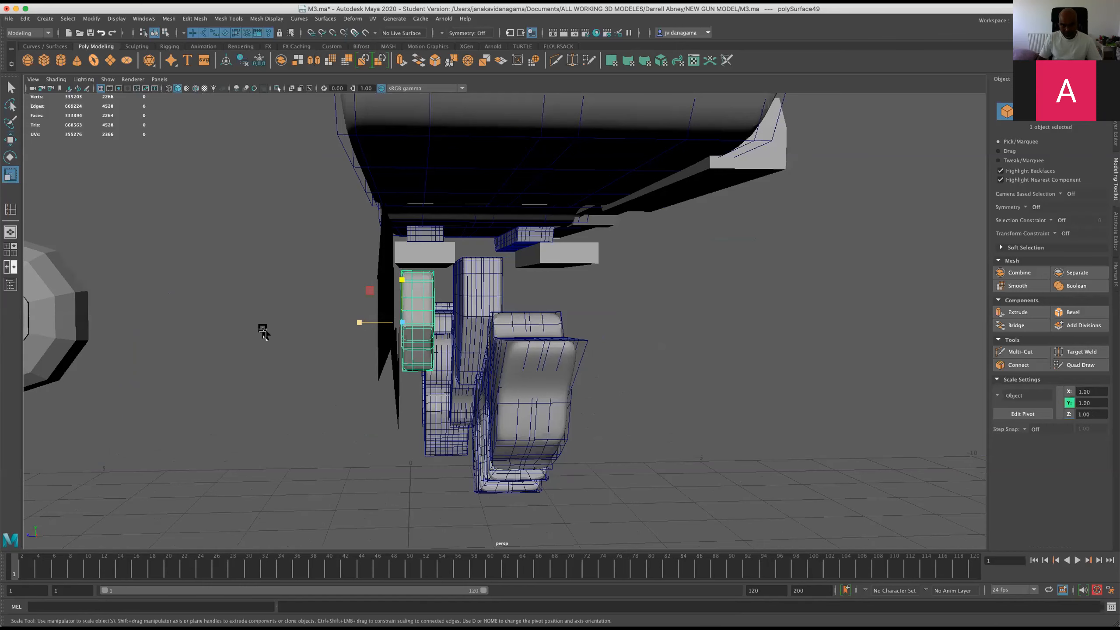
middle_click_drag(263, 331, 237, 330)
right_click_drag(282, 338, 444, 340, "alt")
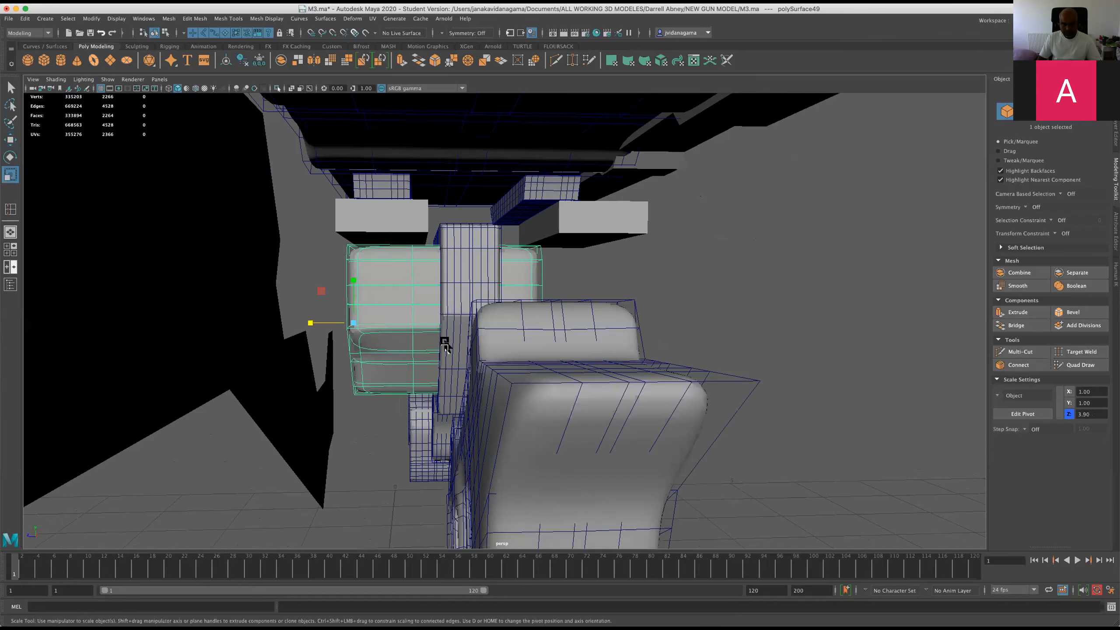
left_click_drag(529, 355, 630, 367, "alt")
left_click_drag(457, 355, 440, 353, "alt")
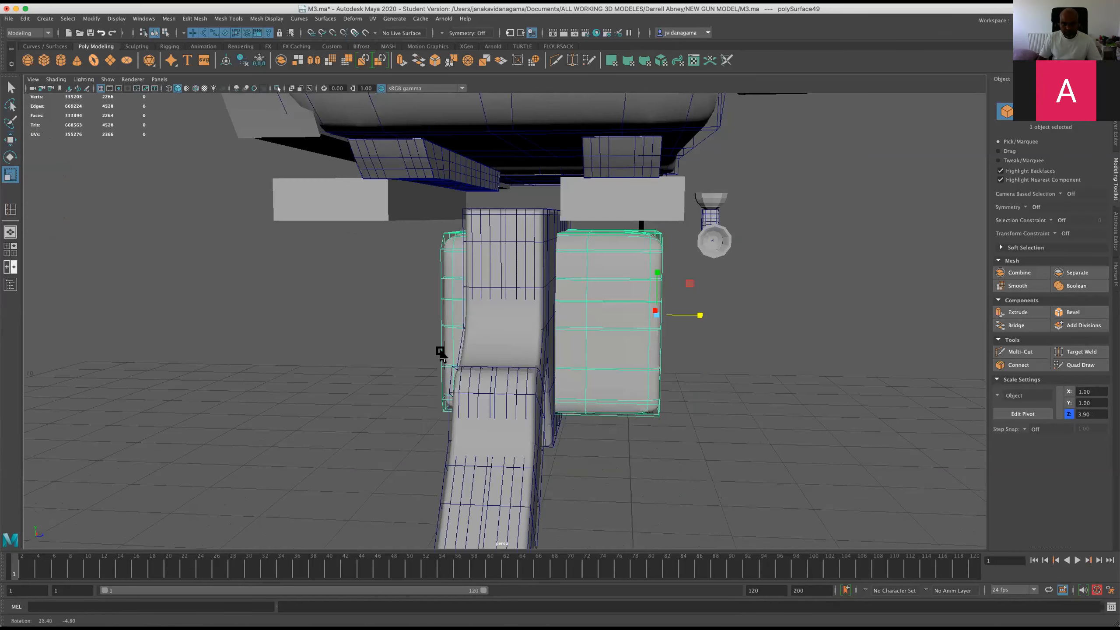
key("bracketleft")
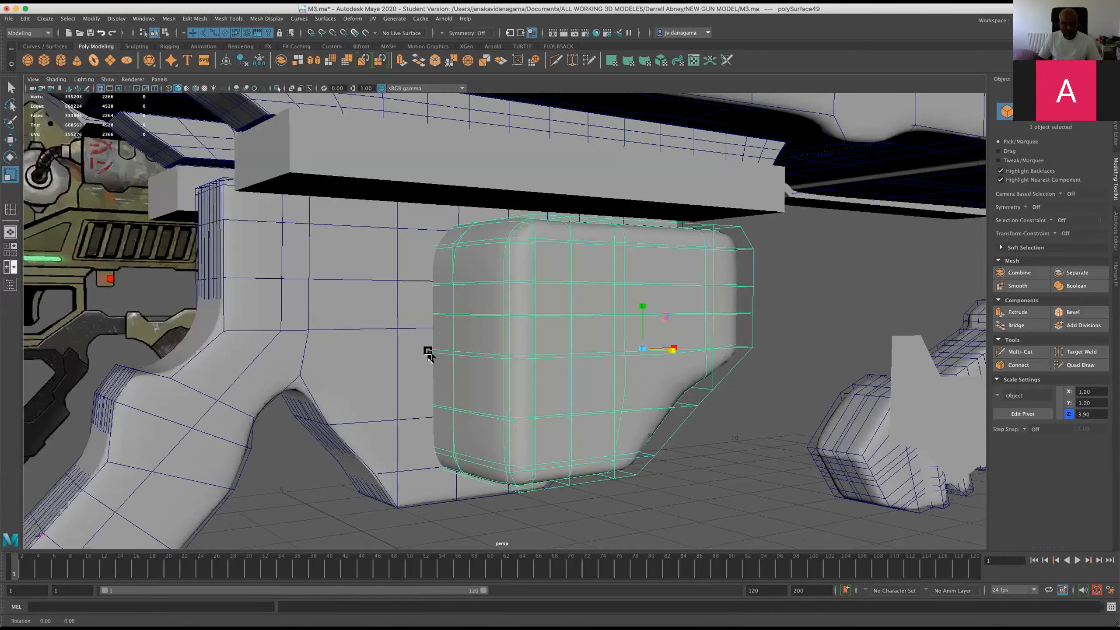
key("bracketleft")
Add the trigger frame piece to the block selection and lower both clear of the gun body, to about Y 2.12
key("w")
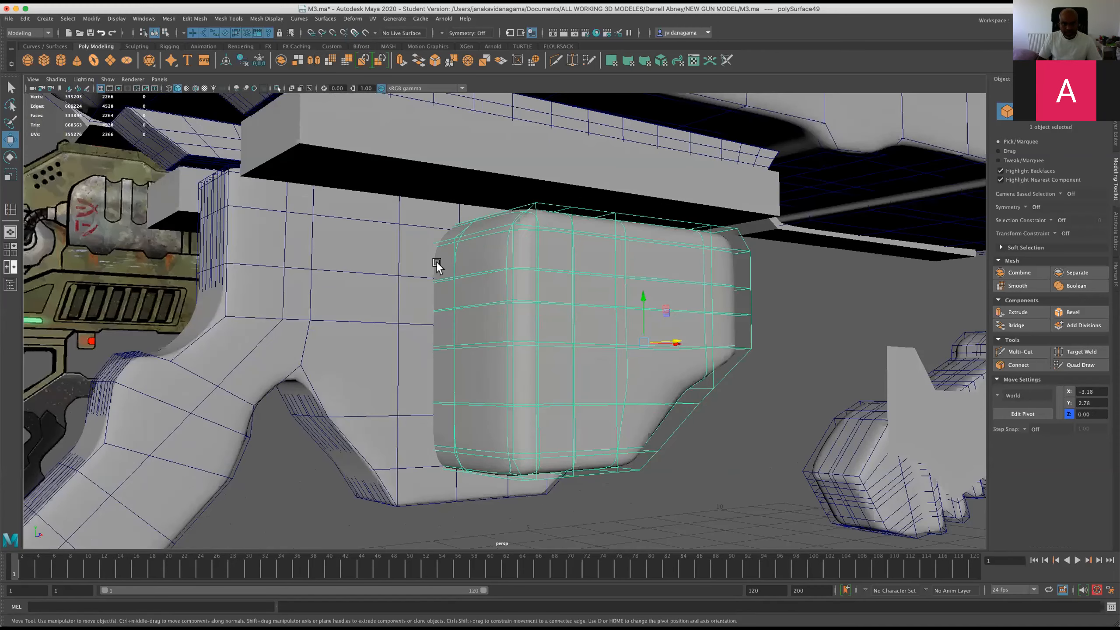
left_click(406, 238, "shift")
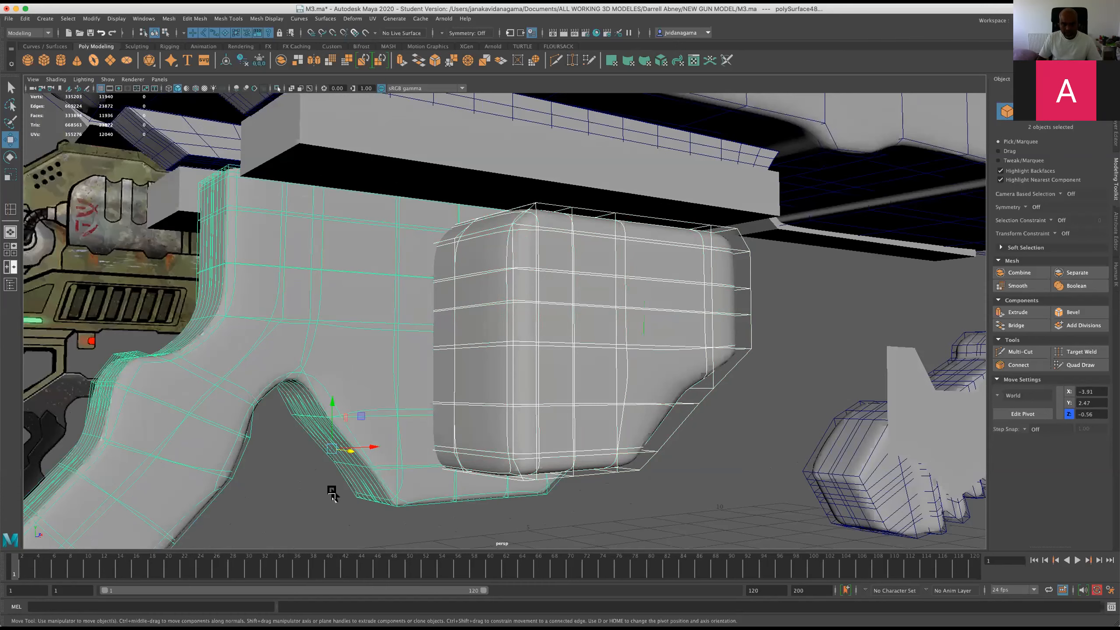
key("bracketleft")
key("bracketleft")
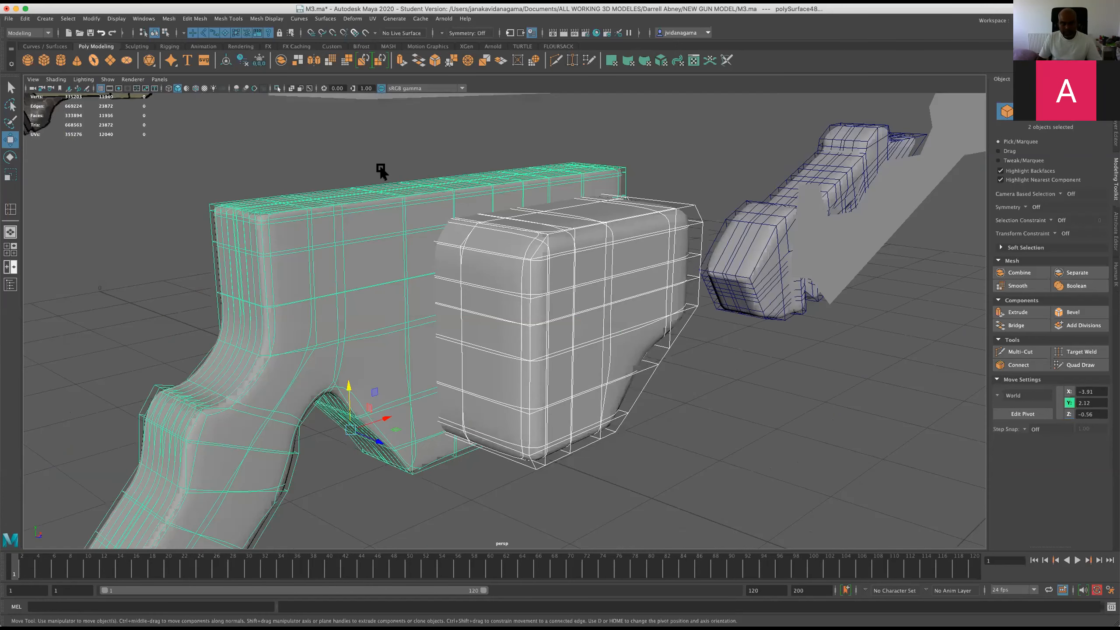
Join the trigger frame piece and the block with a Boolean Union, and switch the merged mesh to face selection
left_click(189, 19)
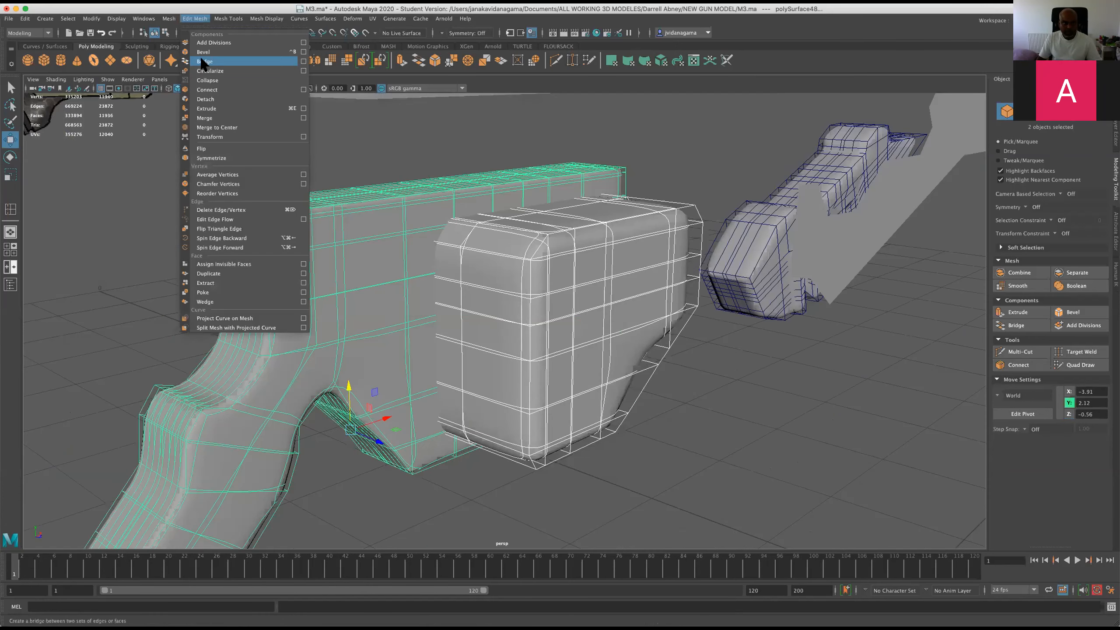
mouse_move(212, 43)
left_click(283, 43)
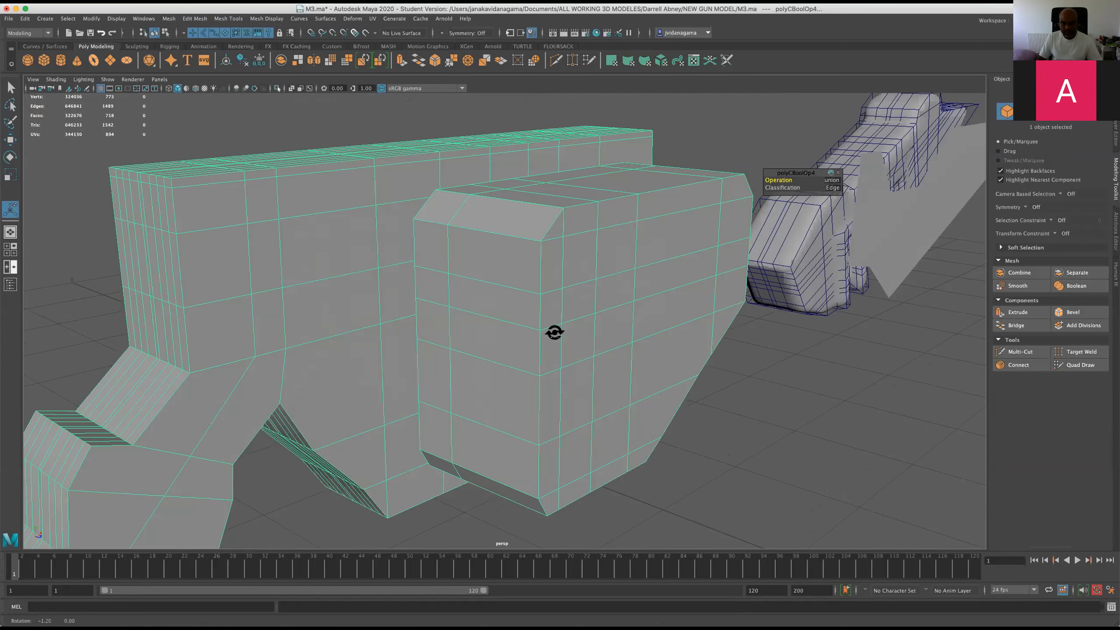
right_click(548, 320)
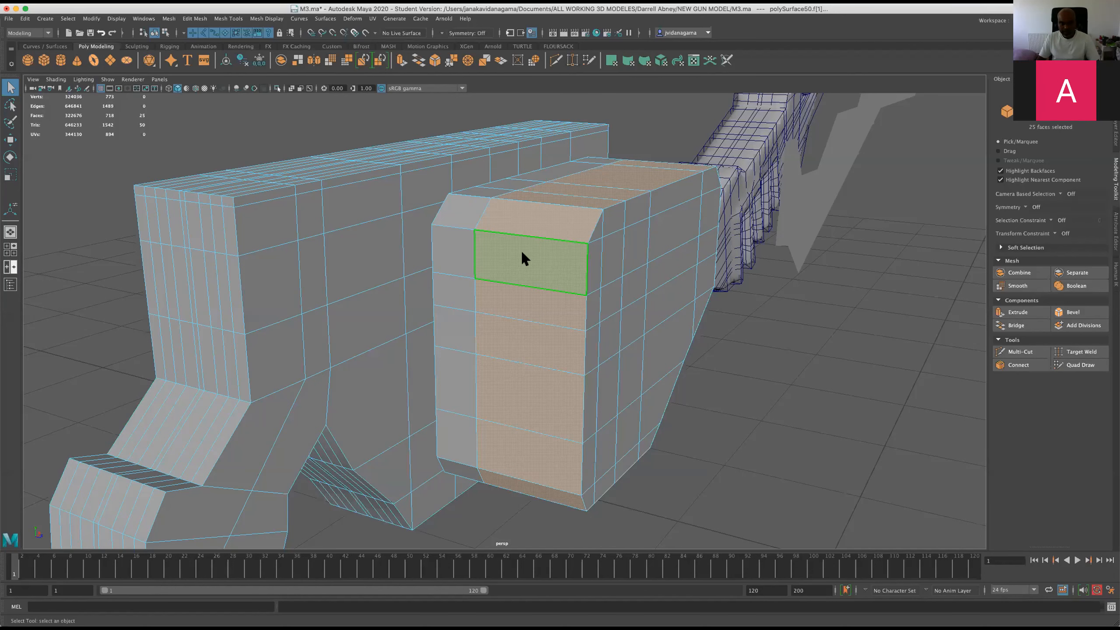
Delete the selected middle band of faces running around the block that protrudes from the trigger frame piece
key("Delete")
left_click(462, 206)
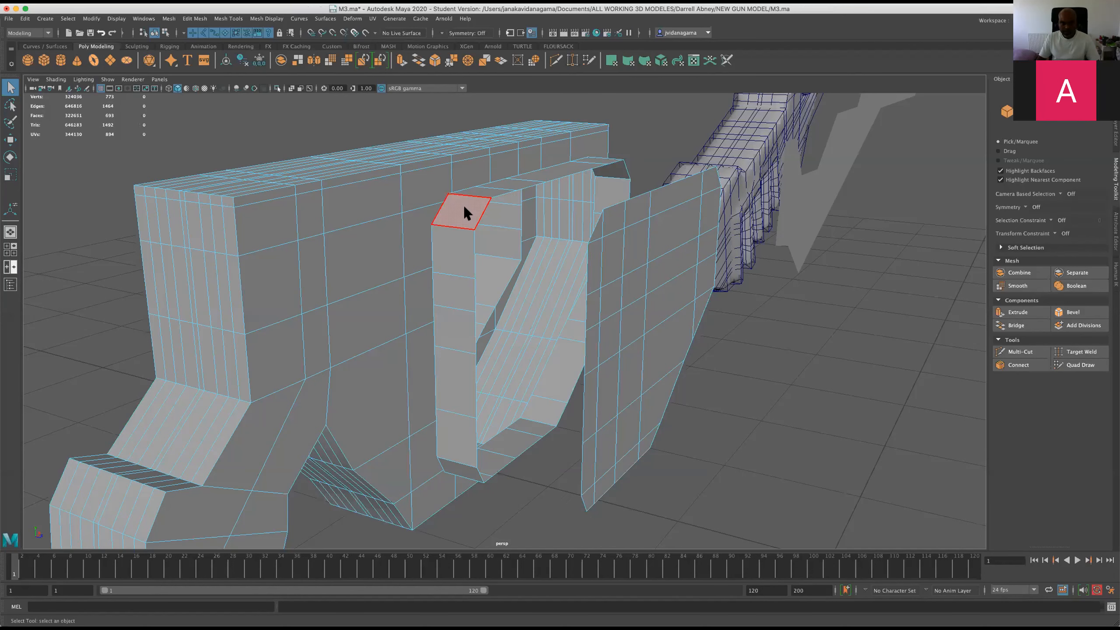
left_click(454, 244, "shift")
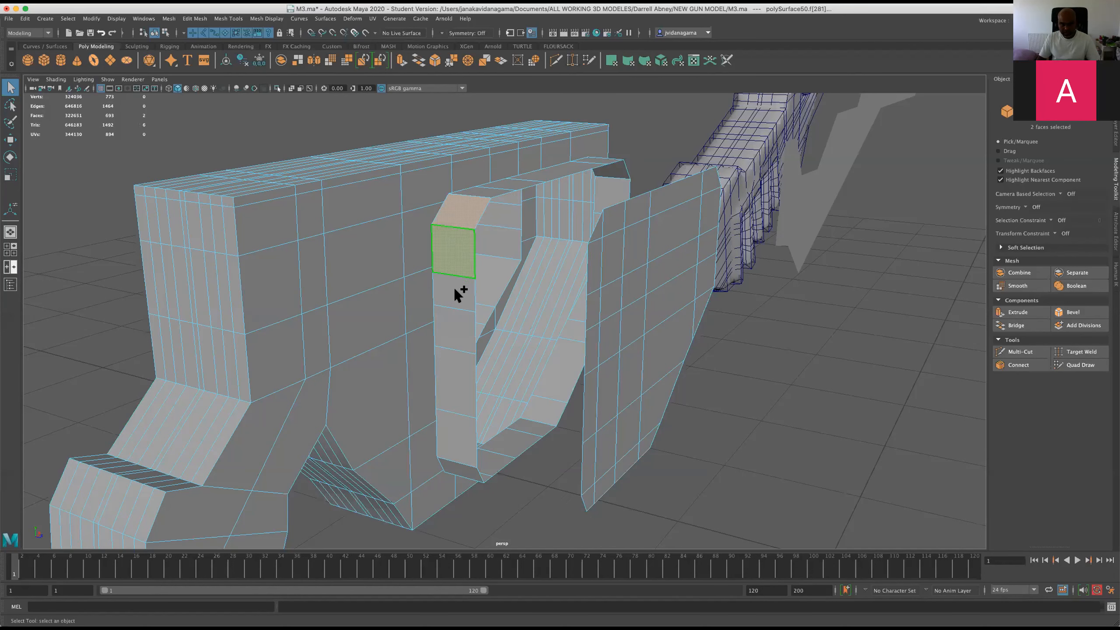
double_click(451, 351, "shift")
double_click(481, 431, "shift")
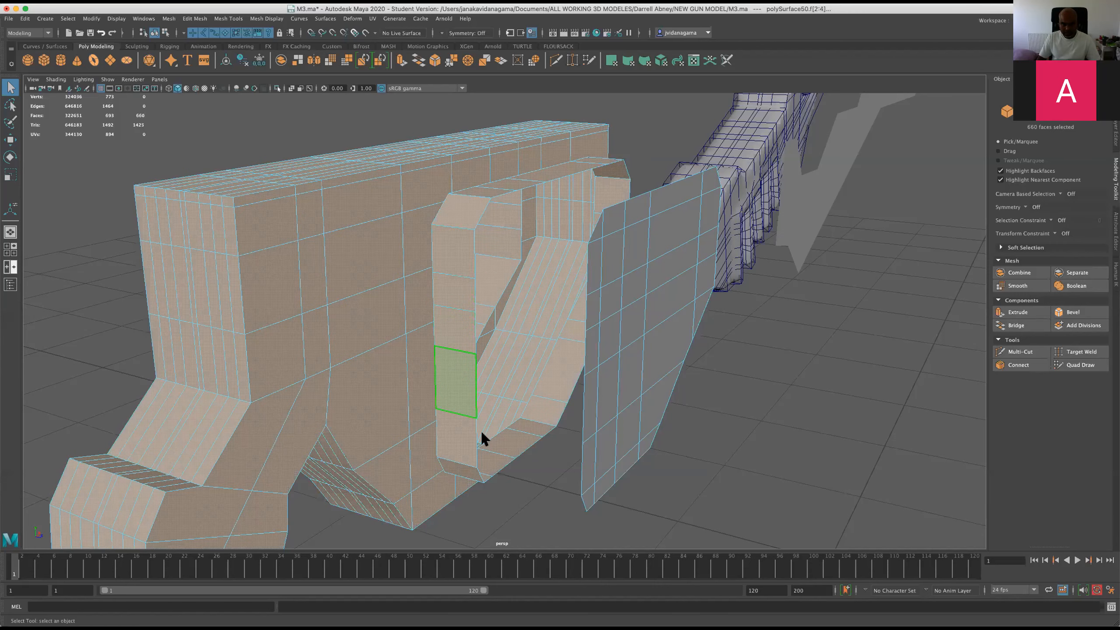
left_click_drag(504, 438, 508, 216, "alt")
left_click(508, 216)
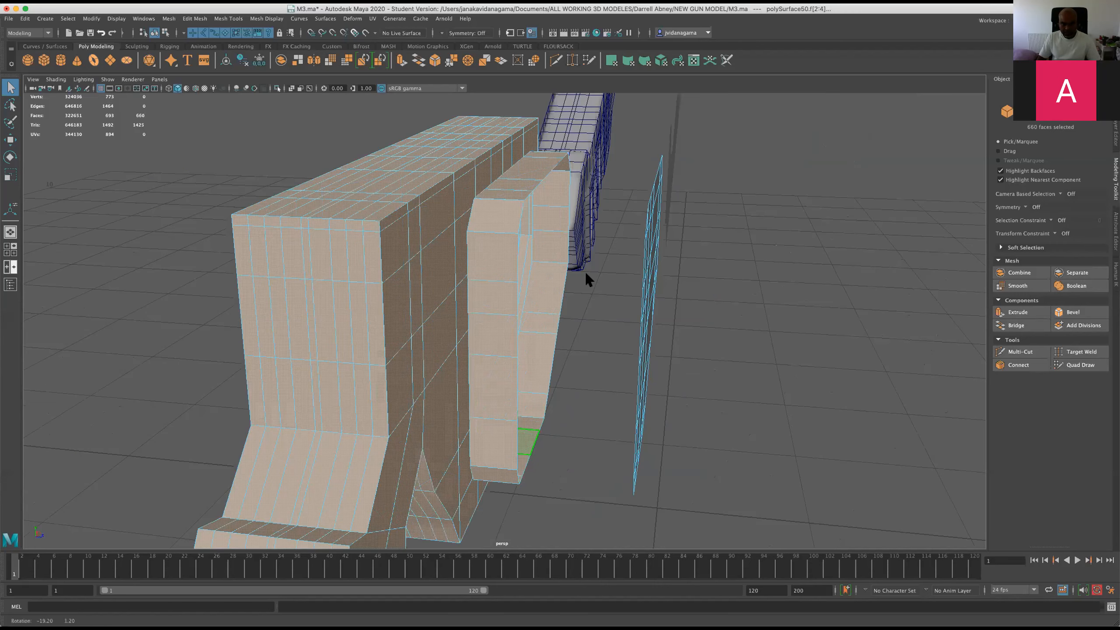
double_click(491, 443)
left_click_drag(531, 276, 531, 282, "alt")
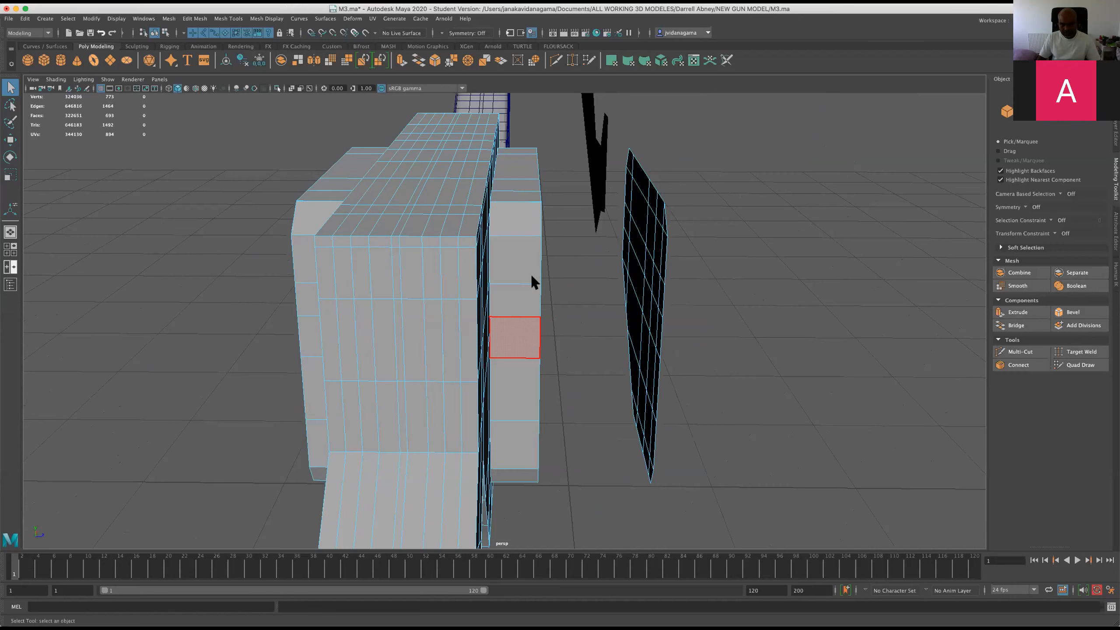
double_click(525, 457)
left_click_drag(608, 408, 578, 489, "alt")
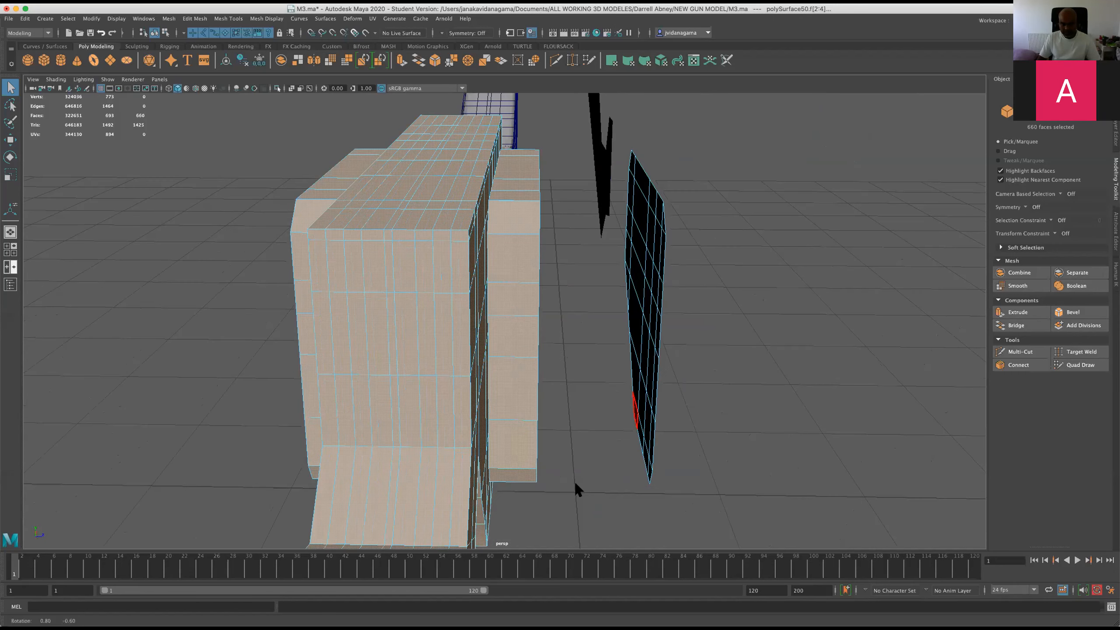
left_click_drag(645, 441, 650, 369, "alt")
key("f")
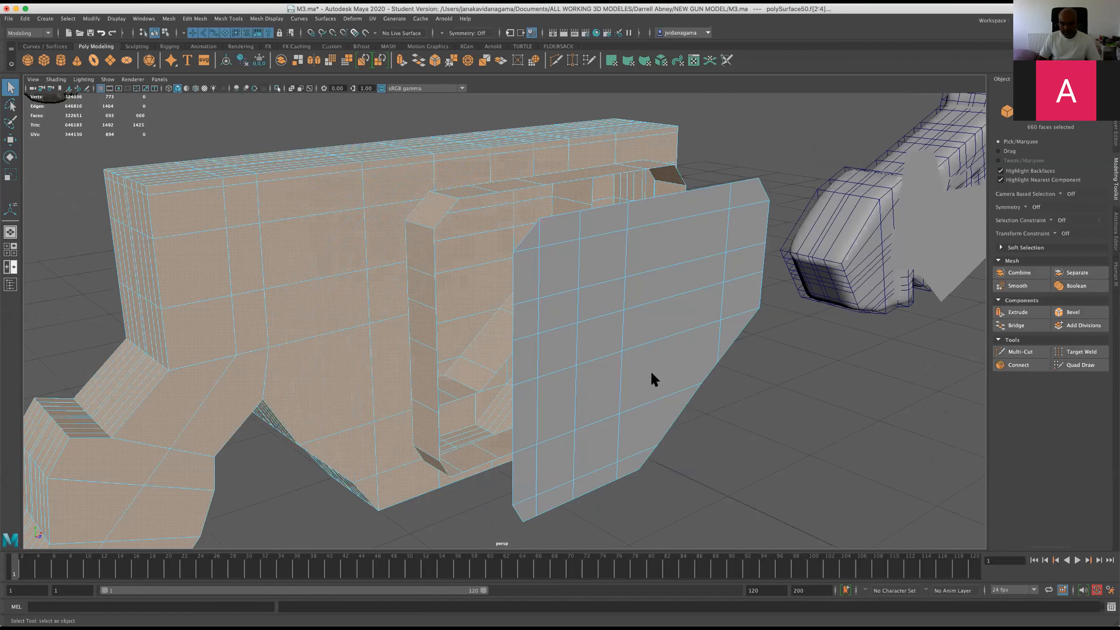
double_click(683, 399, "shift")
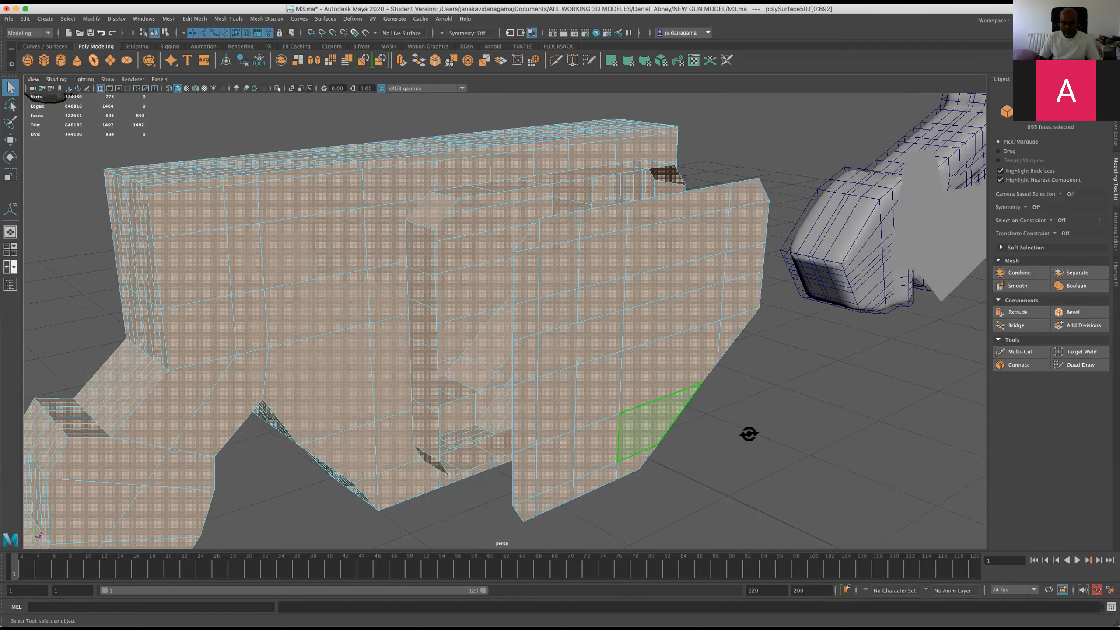
Select the whole detached panel left beside the trigger frame piece and delete its faces
left_click_drag(676, 358, 665, 302, "alt")
double_click(665, 301)
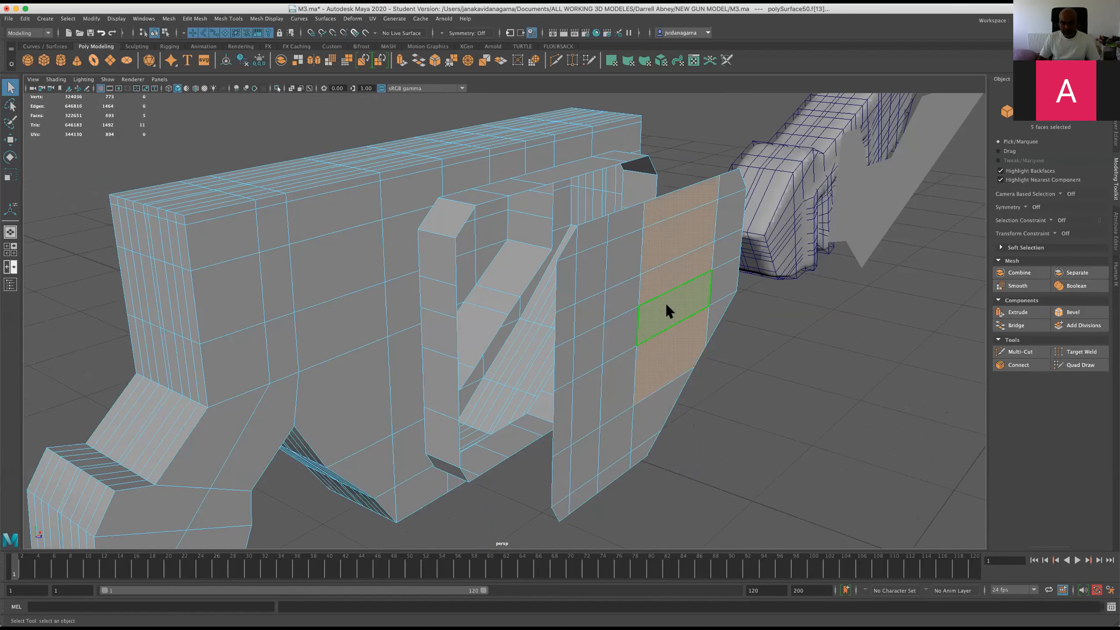
double_click(665, 301, "shift")
key("Delete")
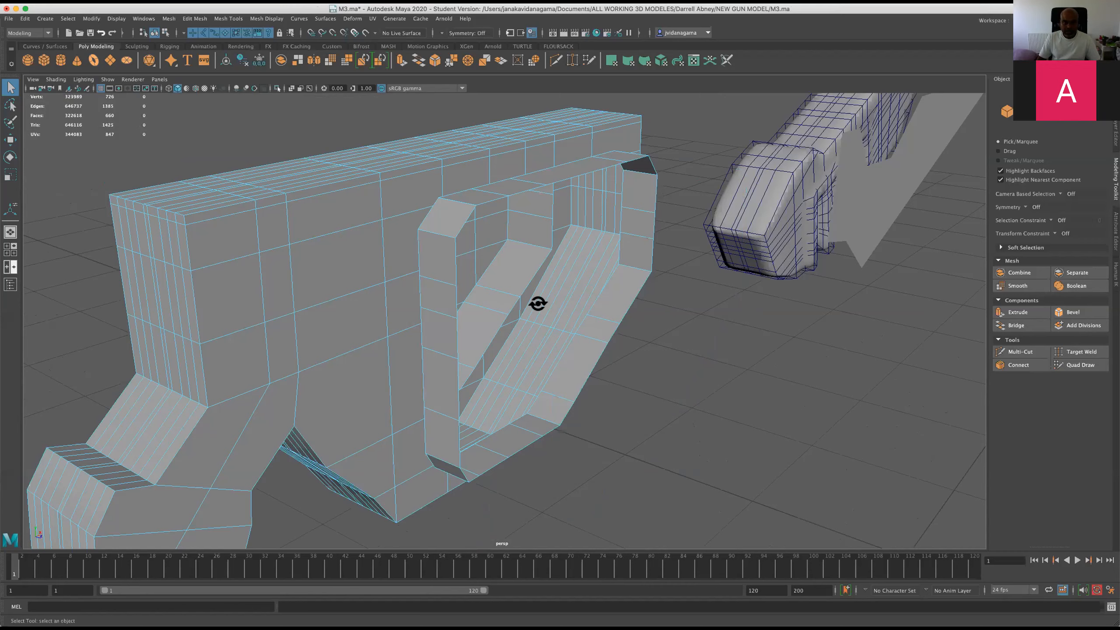
left_click_drag(570, 306, 614, 306, "alt")
left_click_drag(417, 244, 428, 320, "alt")
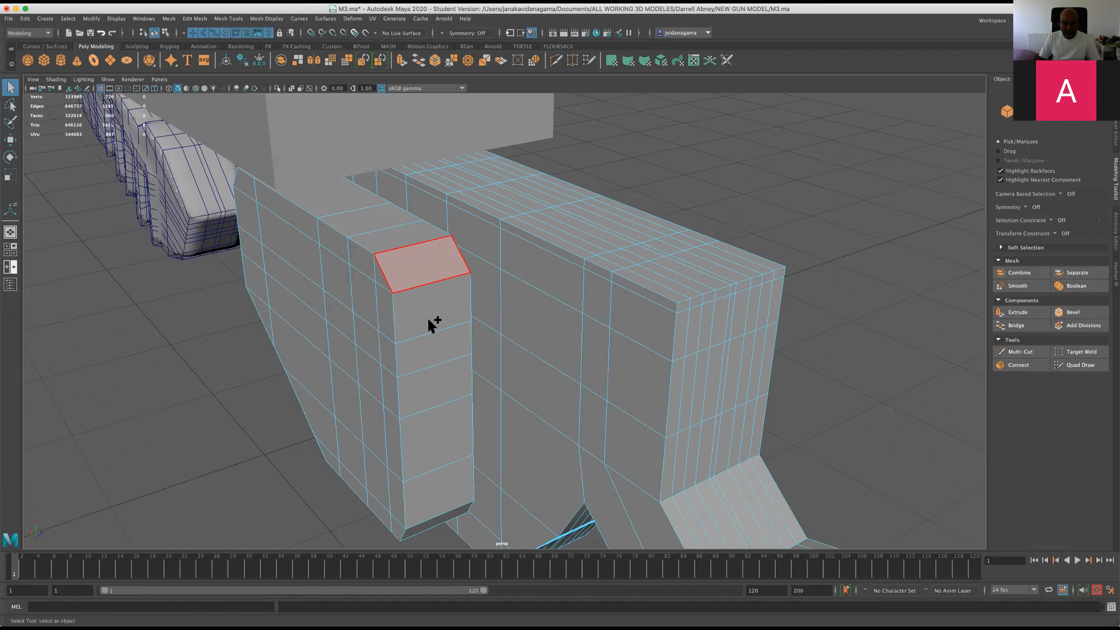
left_click(429, 321)
double_click(428, 318, "shift")
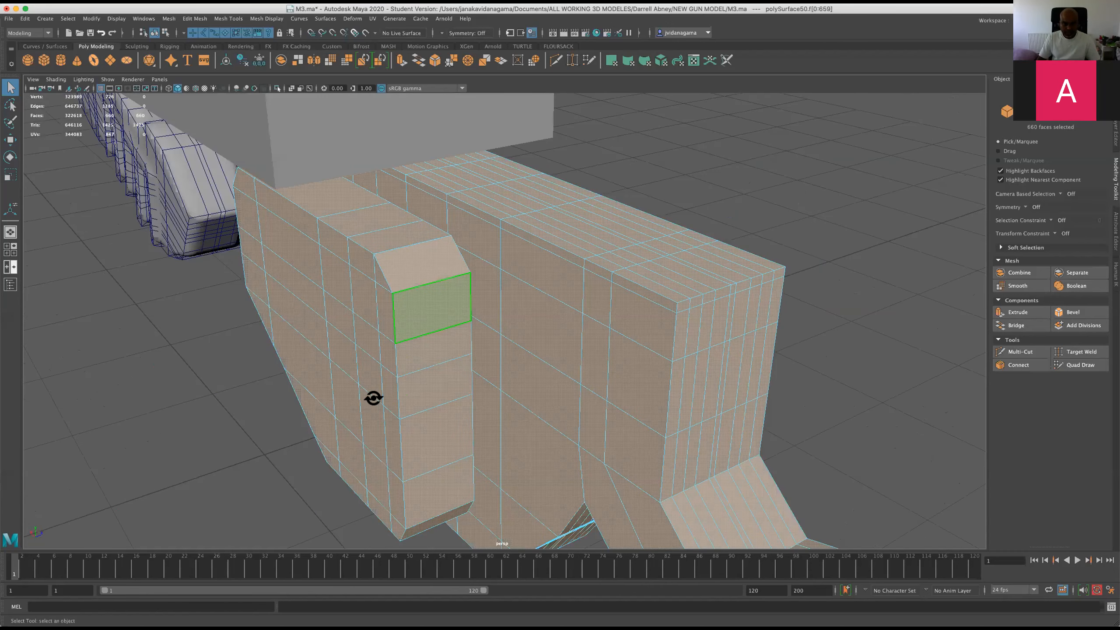
left_click(264, 479)
left_click_drag(264, 480, 238, 461, "alt")
left_click(371, 351)
double_click(367, 314, "shift")
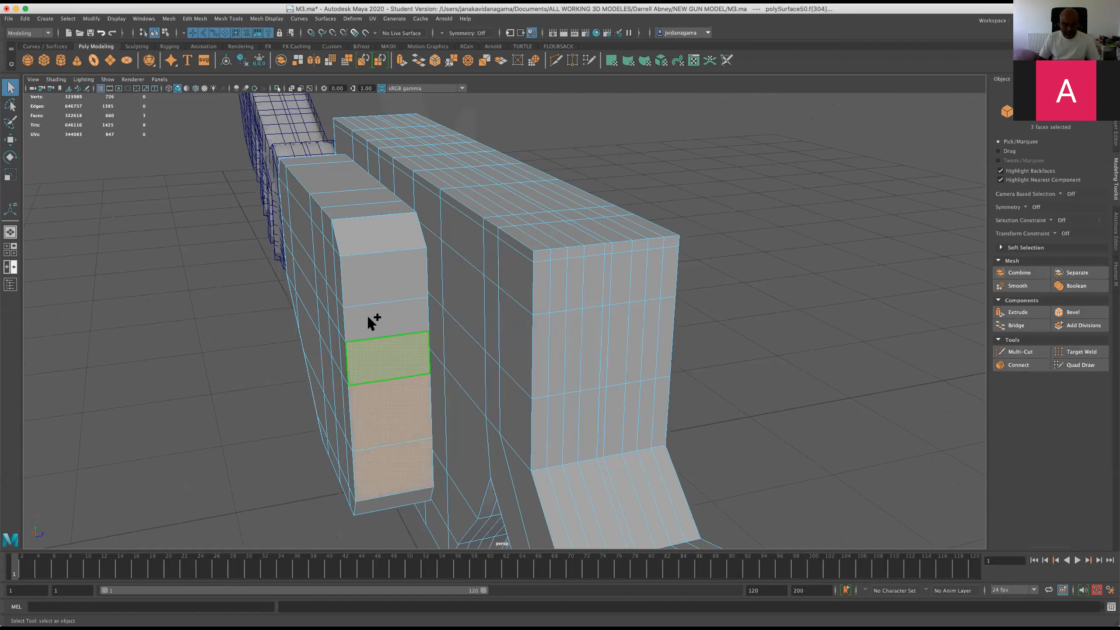
double_click(368, 314, "shift")
double_click(380, 249, "shift")
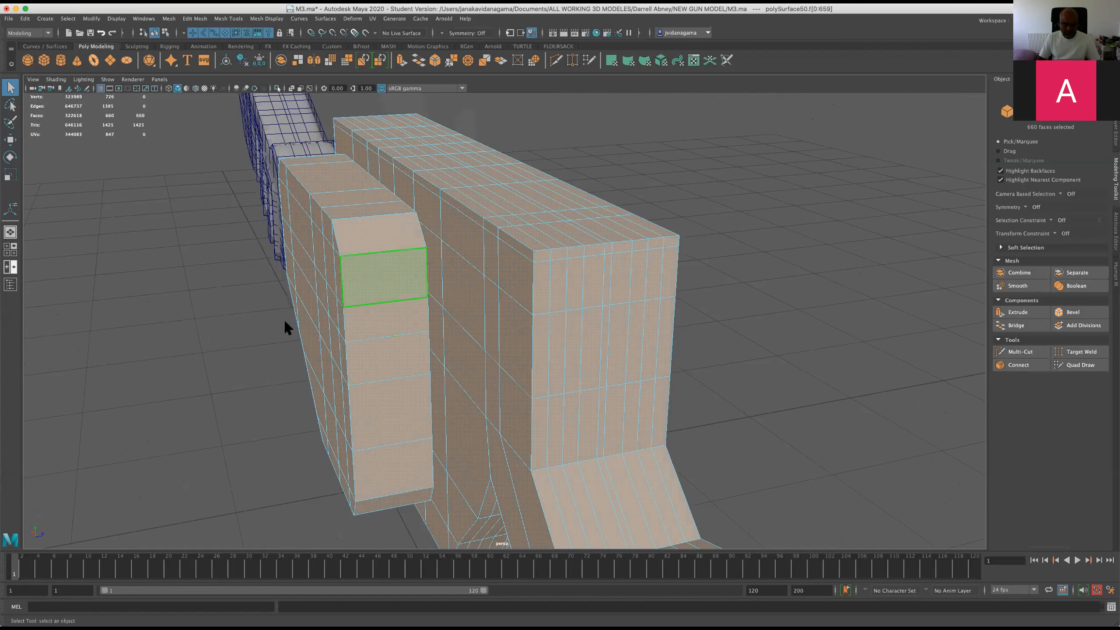
key("ctrl+z")
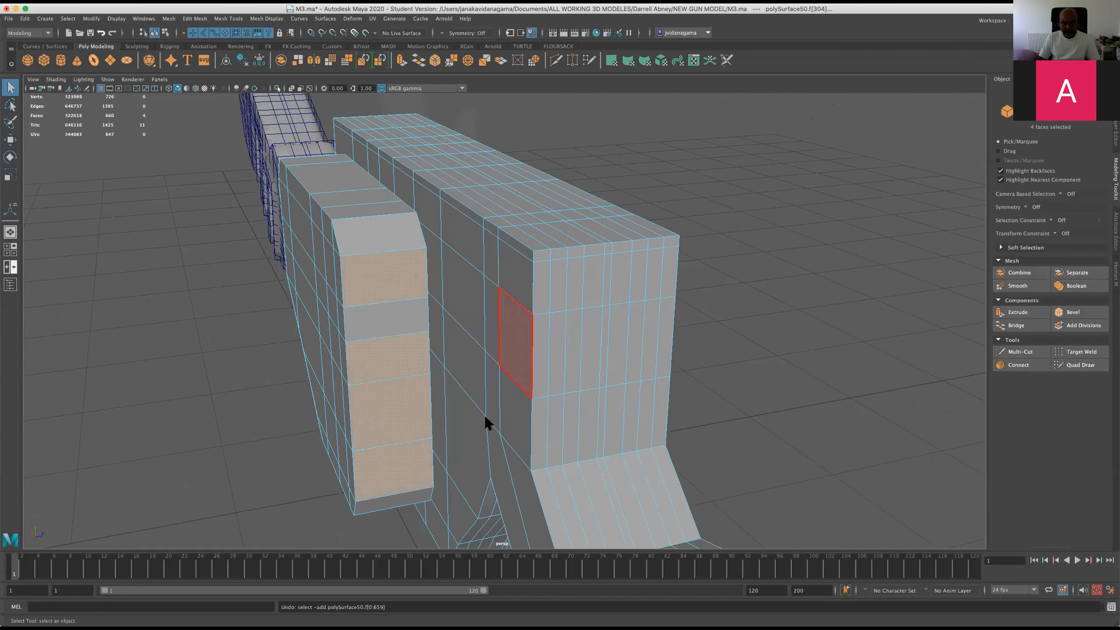
In the side view, select all block faces protruding on the right of the trigger frame piece and delete them
key("space")
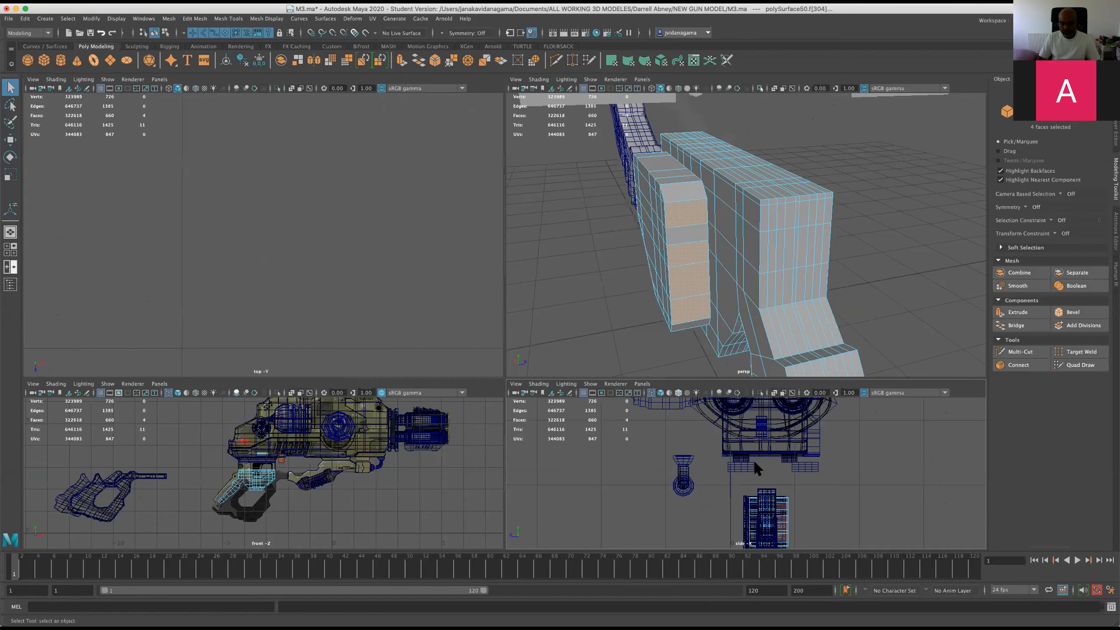
key("space")
scroll(689, 464, "up", 3)
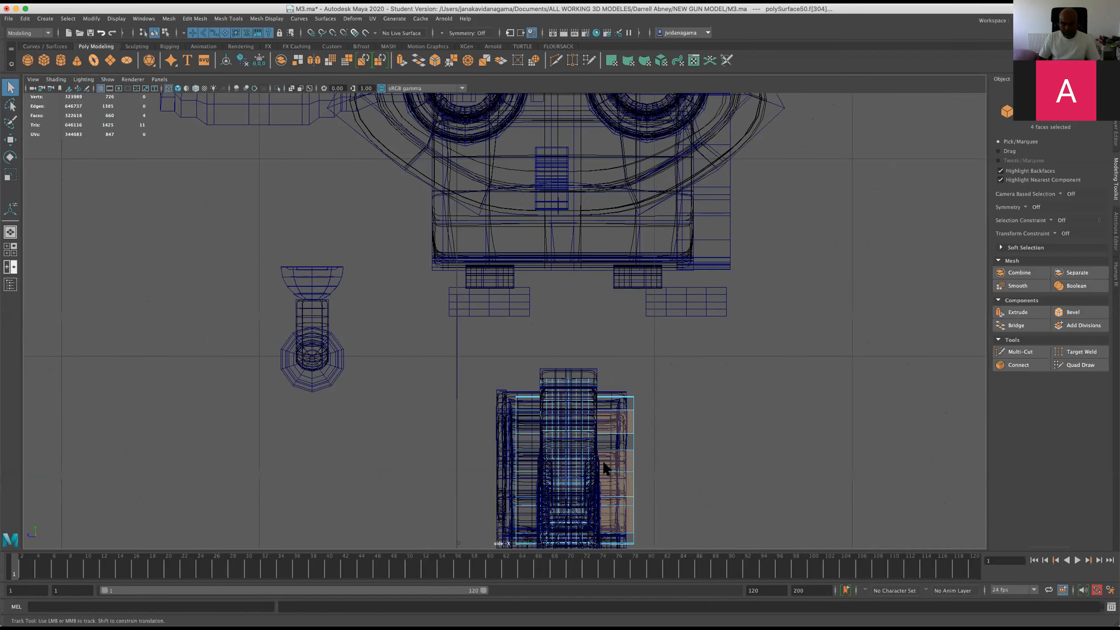
middle_click_drag(603, 370, 503, 233, "alt")
left_click_drag(600, 471, 512, 241)
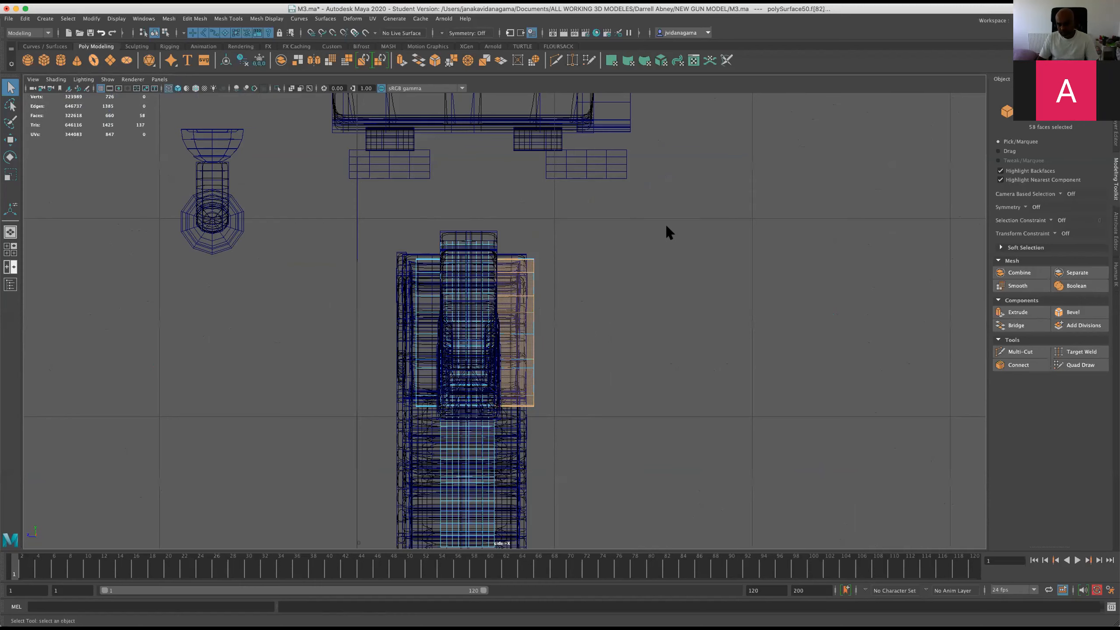
key("space")
key("F8")
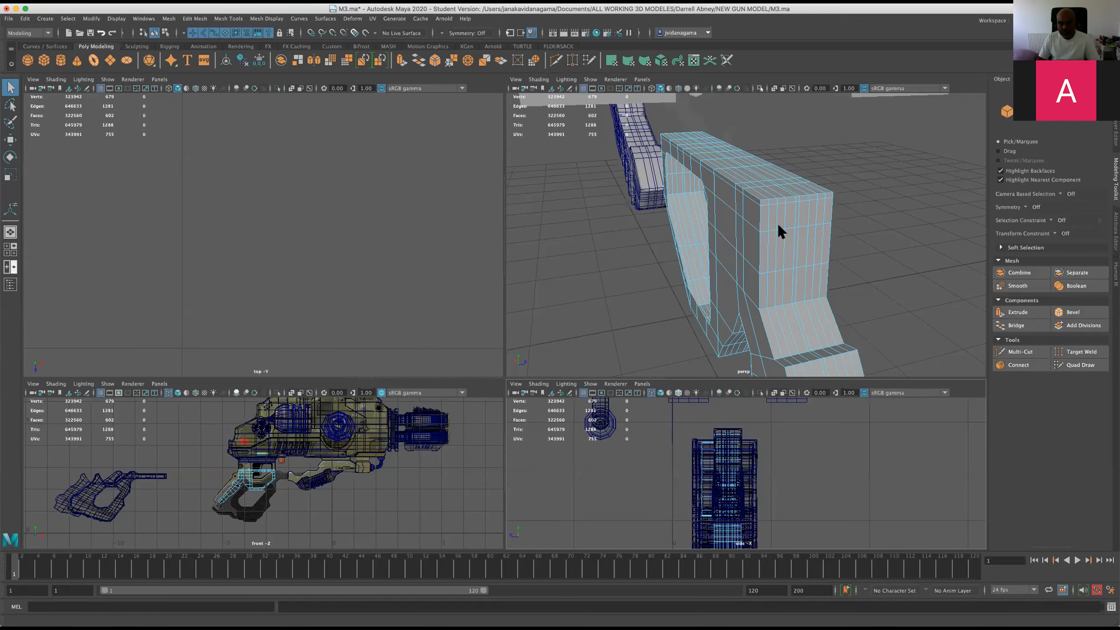
key("space")
key("f")
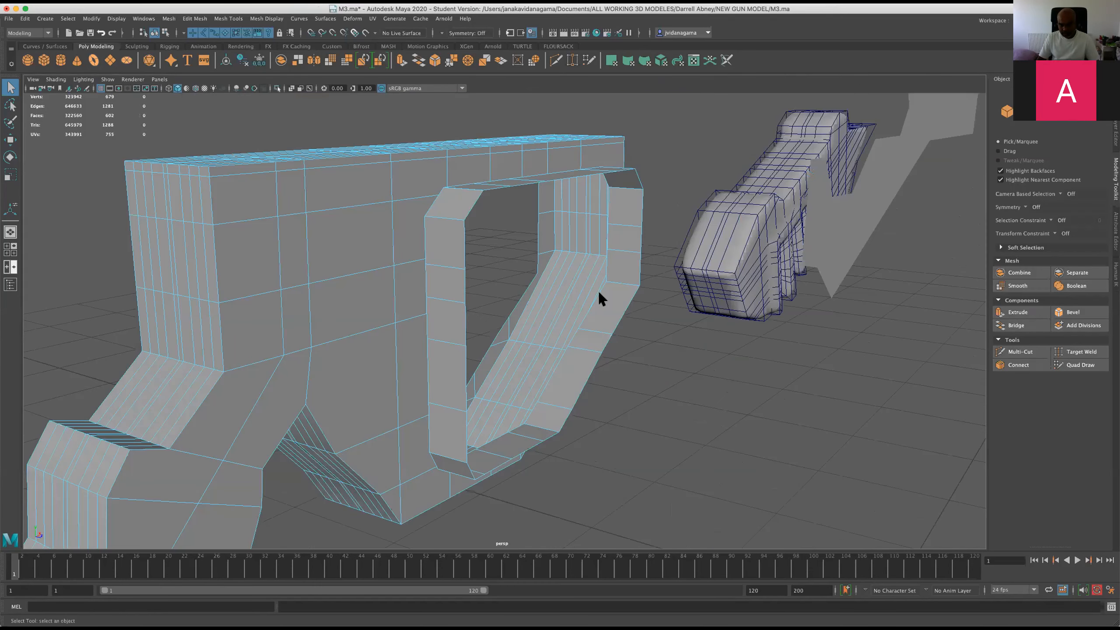
Select the remaining block faces protruding on the left of the frame in the side view, delete them, and save the scene
key("space")
key("space")
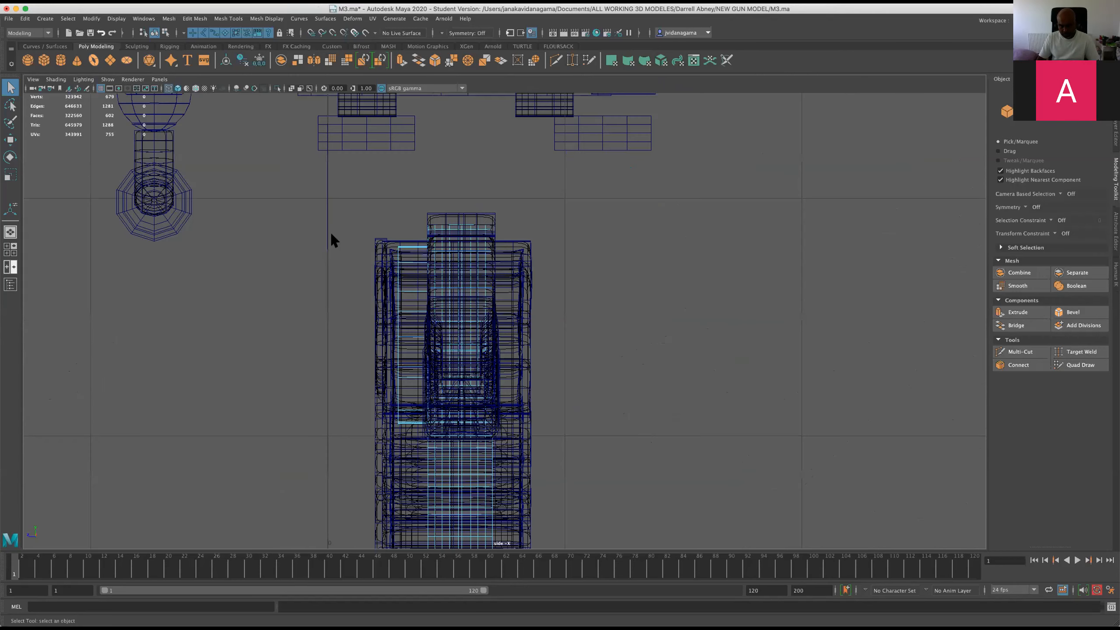
left_click_drag(278, 168, 401, 451)
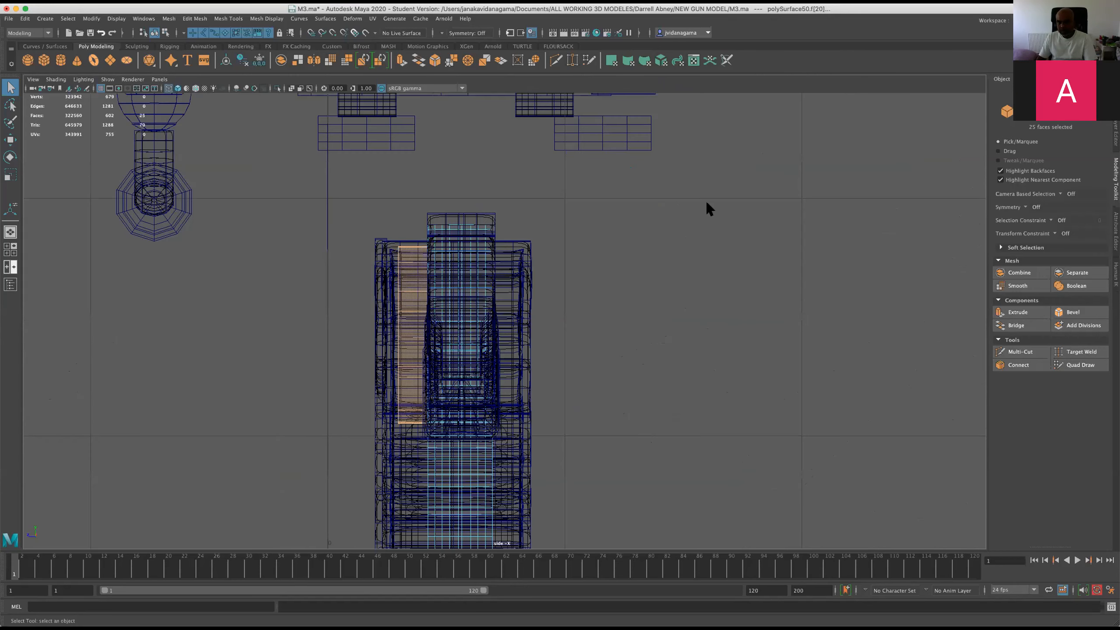
key("Delete")
key("space")
key("space")
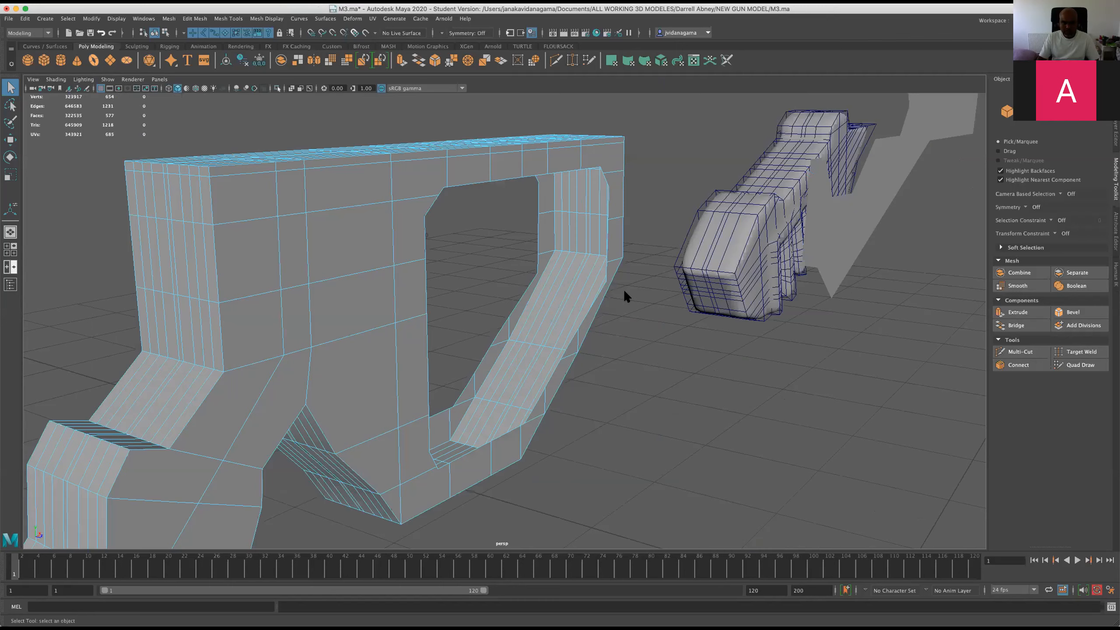
key("super+s")
Select the border edges around the opening on both sides of the trigger frame and bridge them to close the inner walls
left_click_drag(624, 290, 473, 312, "alt")
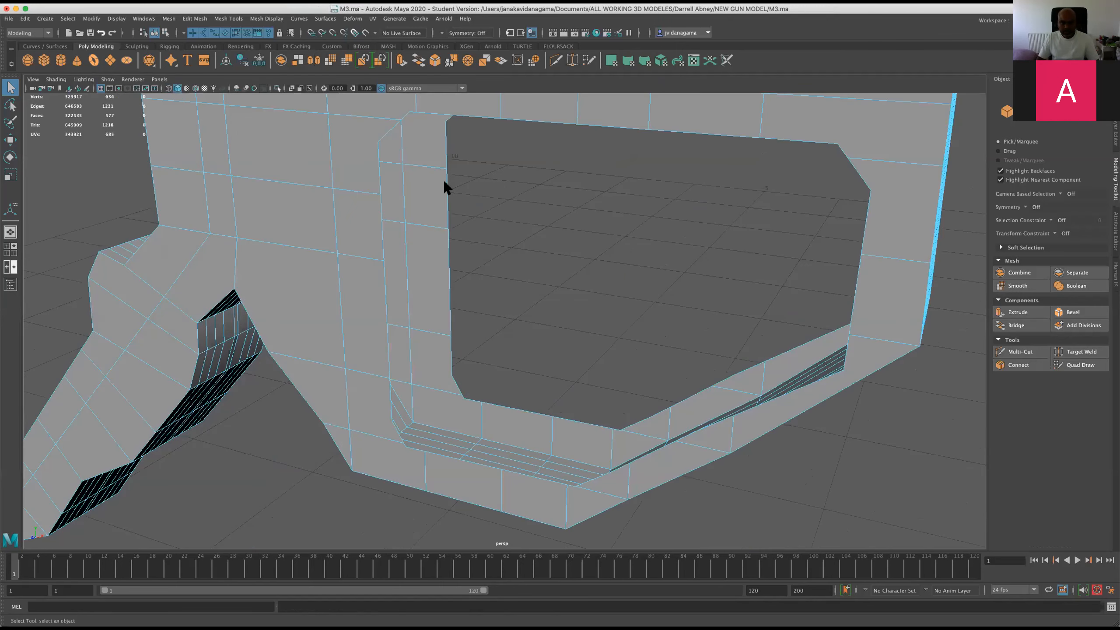
scroll(439, 140, "up", 1)
left_click_drag(439, 140, 464, 109, "alt")
right_click(440, 122)
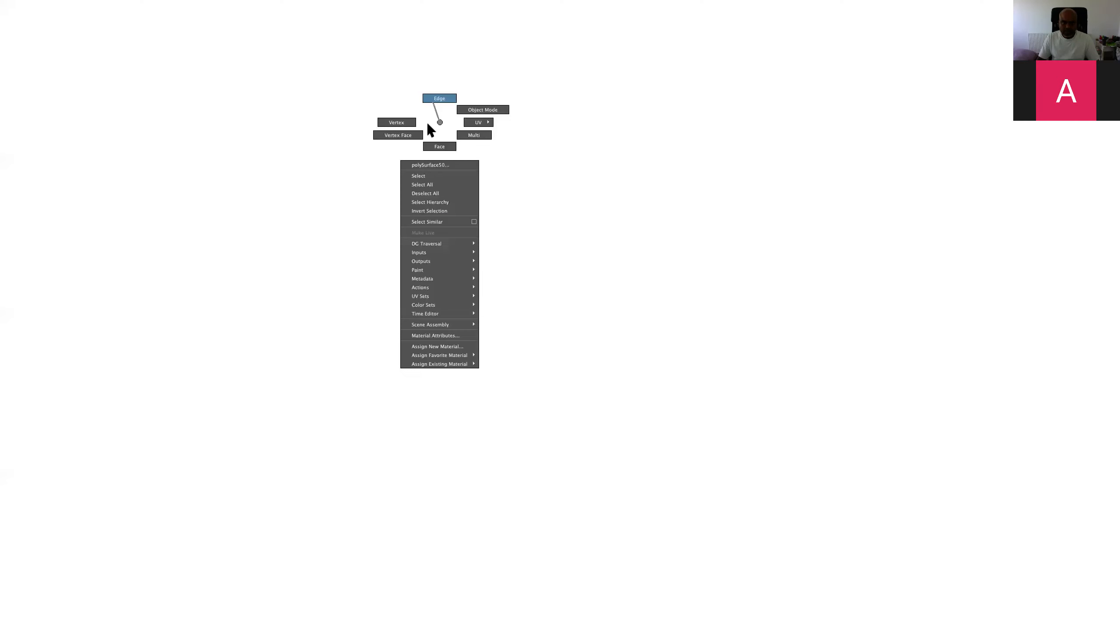
right_click_drag(439, 122, 434, 100)
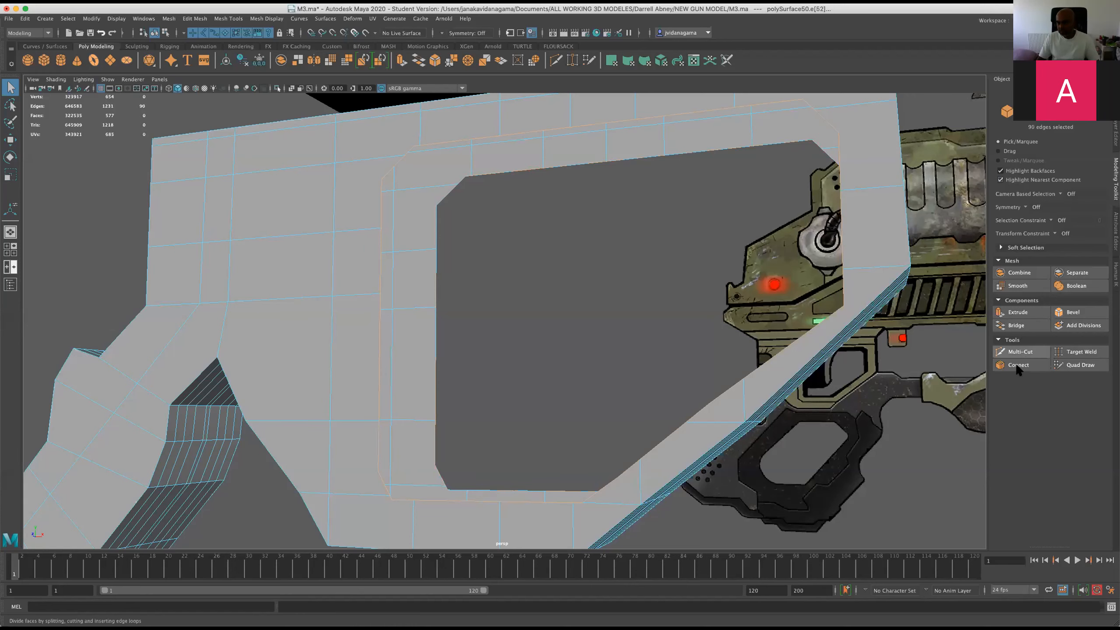
left_click(1016, 325)
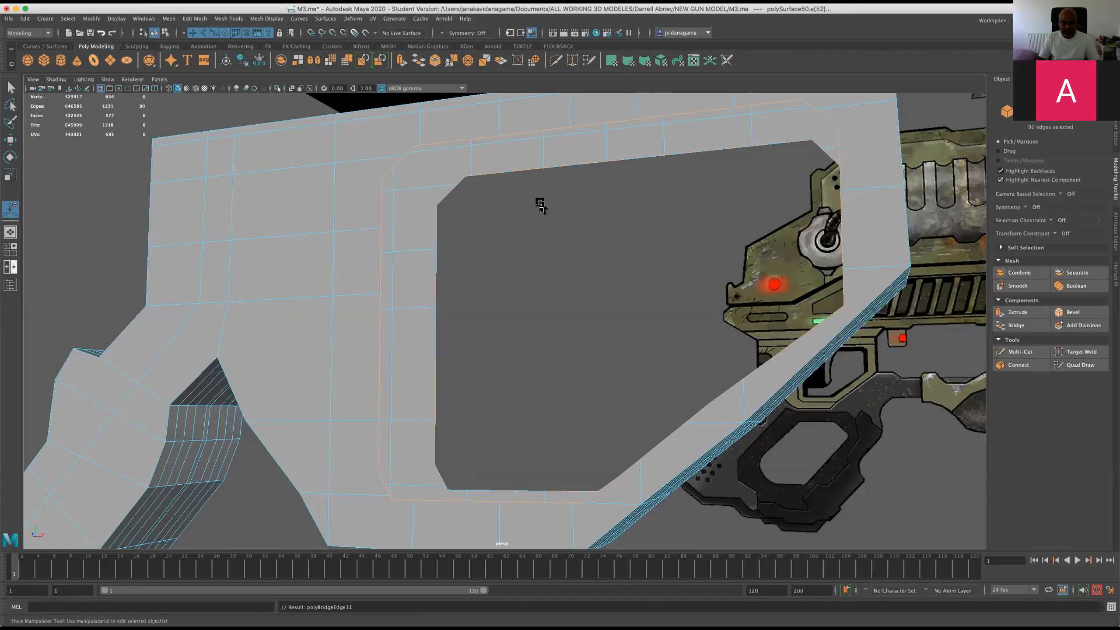
Examine the bridged opening from several angles, previewing it smoothed and returning to the unsmoothed display
left_click_drag(518, 217, 528, 227, "alt")
key("2")
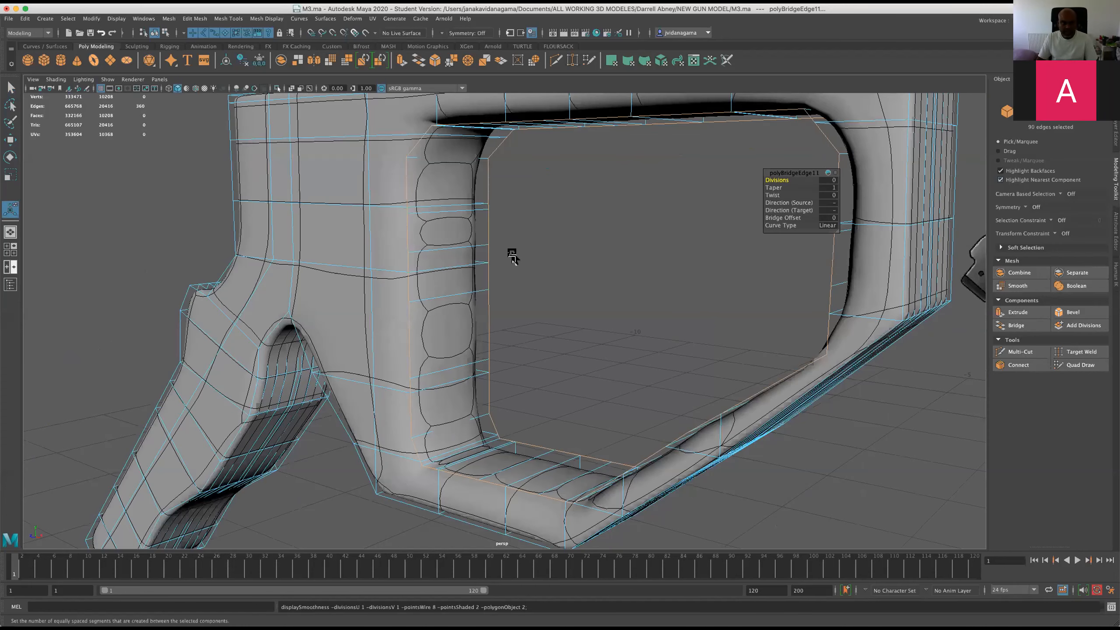
key("1")
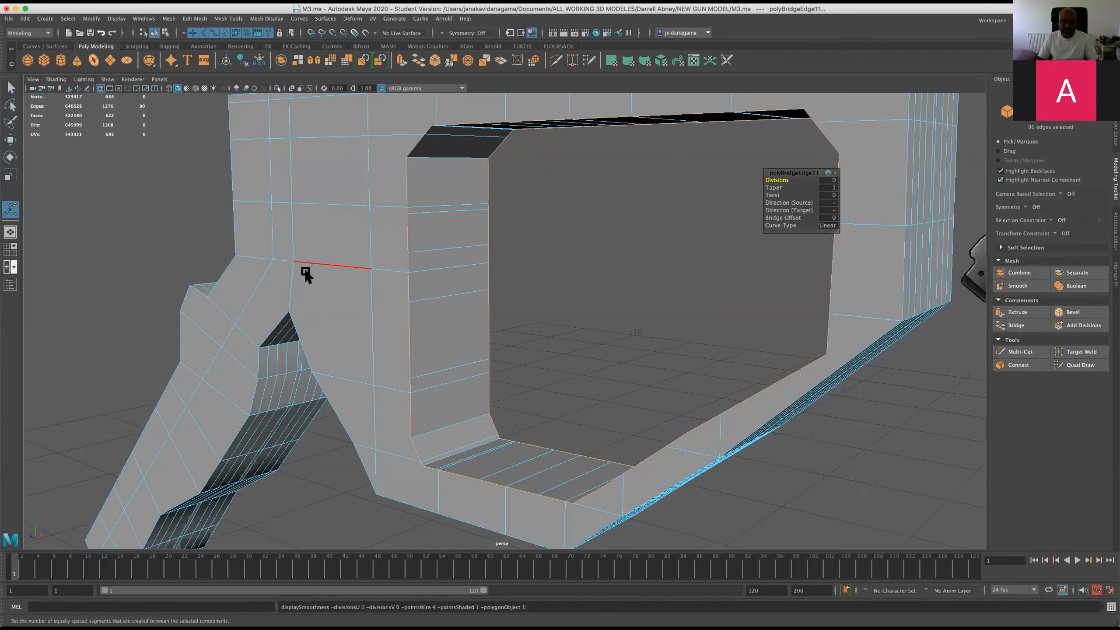
left_click_drag(362, 295, 527, 320, "alt")
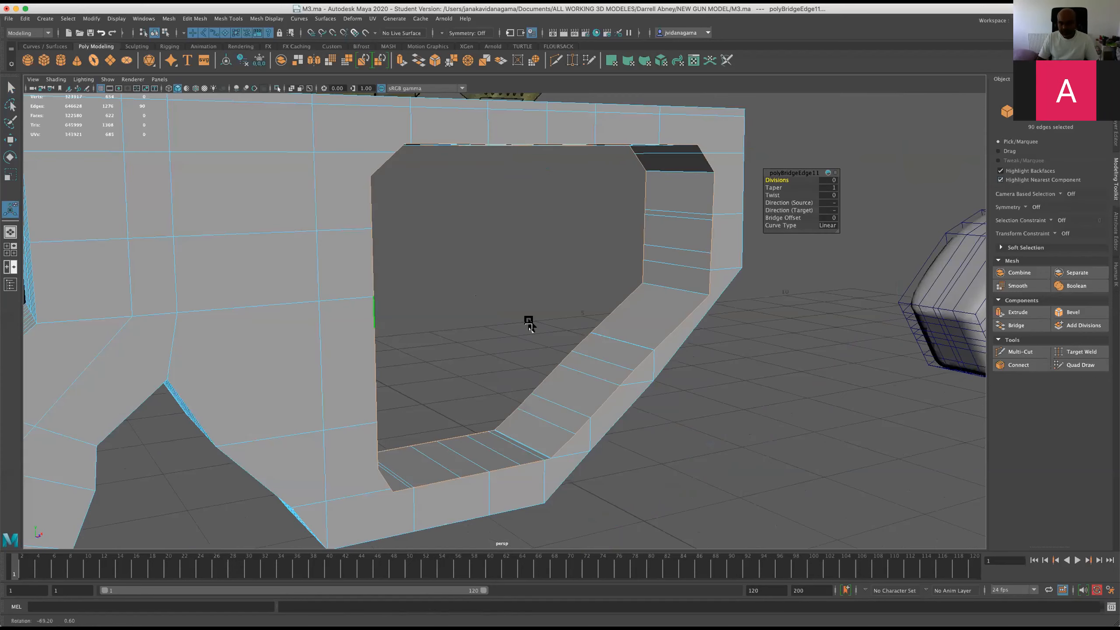
scroll(719, 428, "up", 4)
scroll(713, 425, "down", 5)
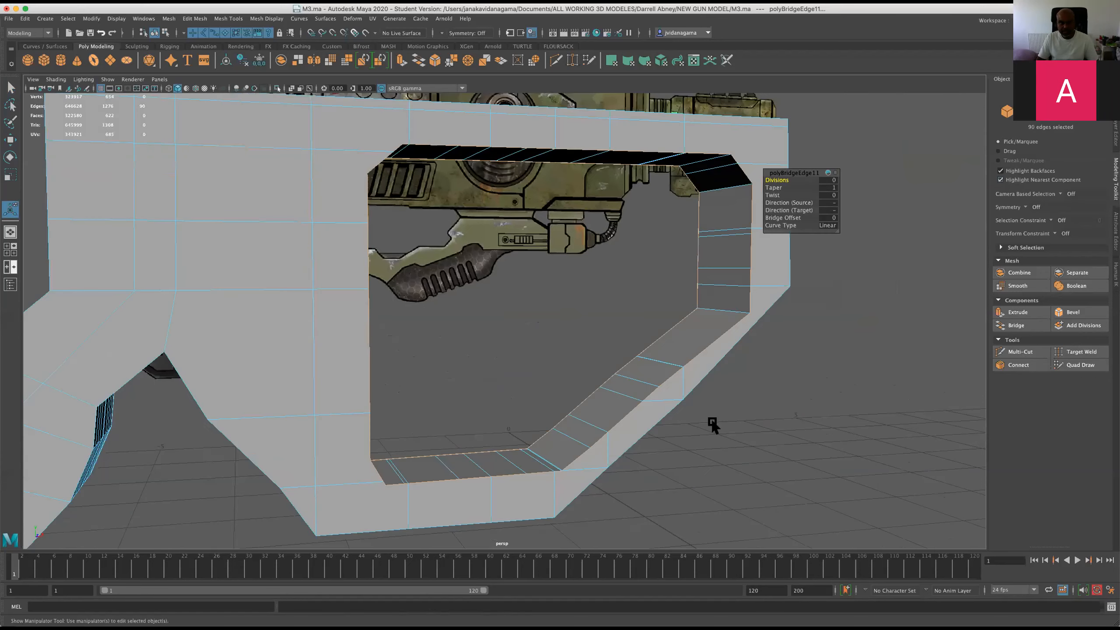
left_click_drag(400, 313, 289, 326, "alt")
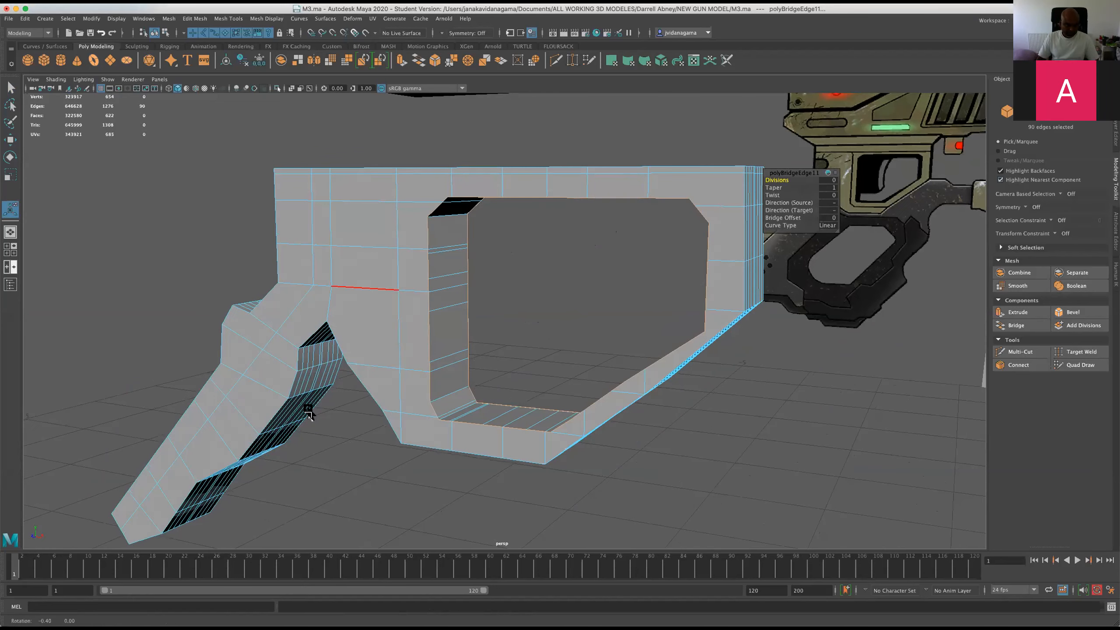
left_click_drag(173, 472, 220, 469, "alt")
In the front view, move the whole trigger frame piece up until it lines up with the frame on the gun reference
key("space")
key("space")
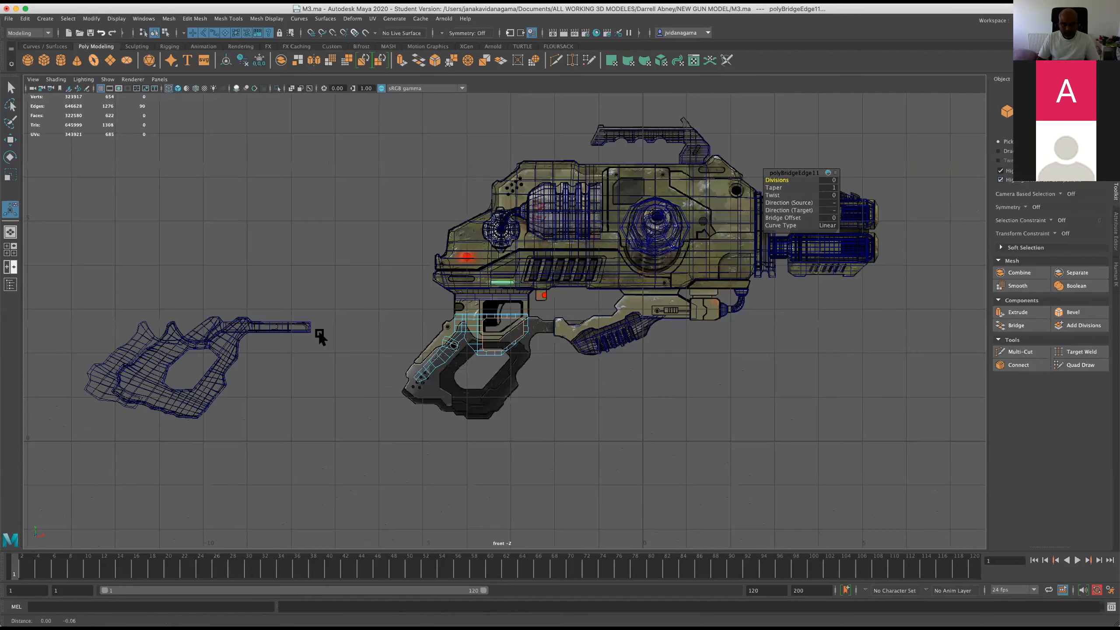
scroll(389, 185, "up", 5)
scroll(361, 193, "up", 3)
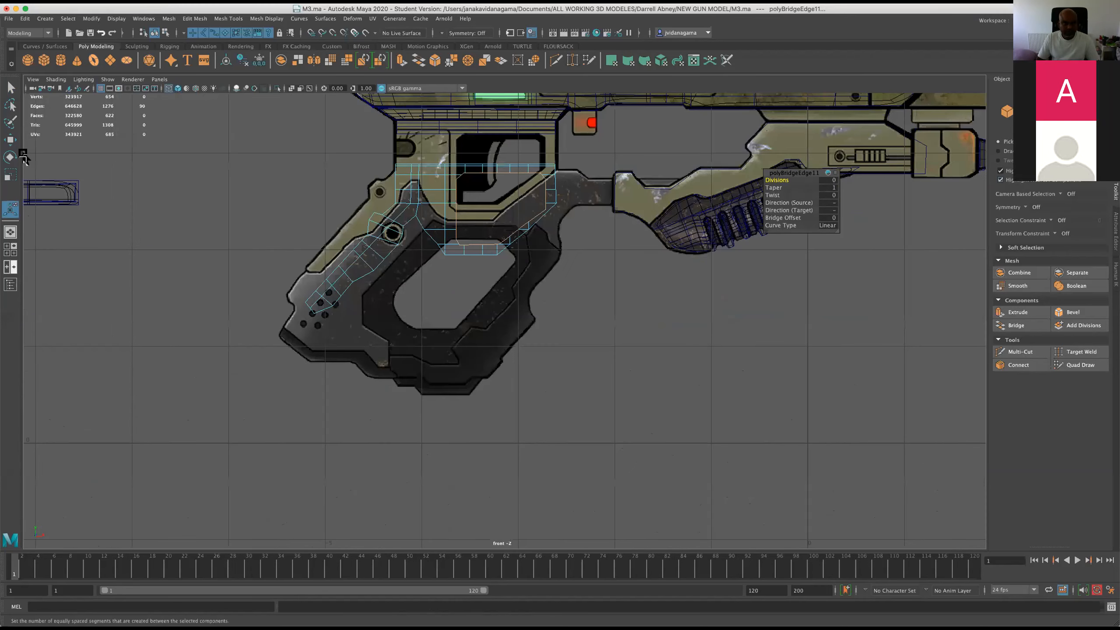
key("w")
left_click_drag(501, 167, 501, 135)
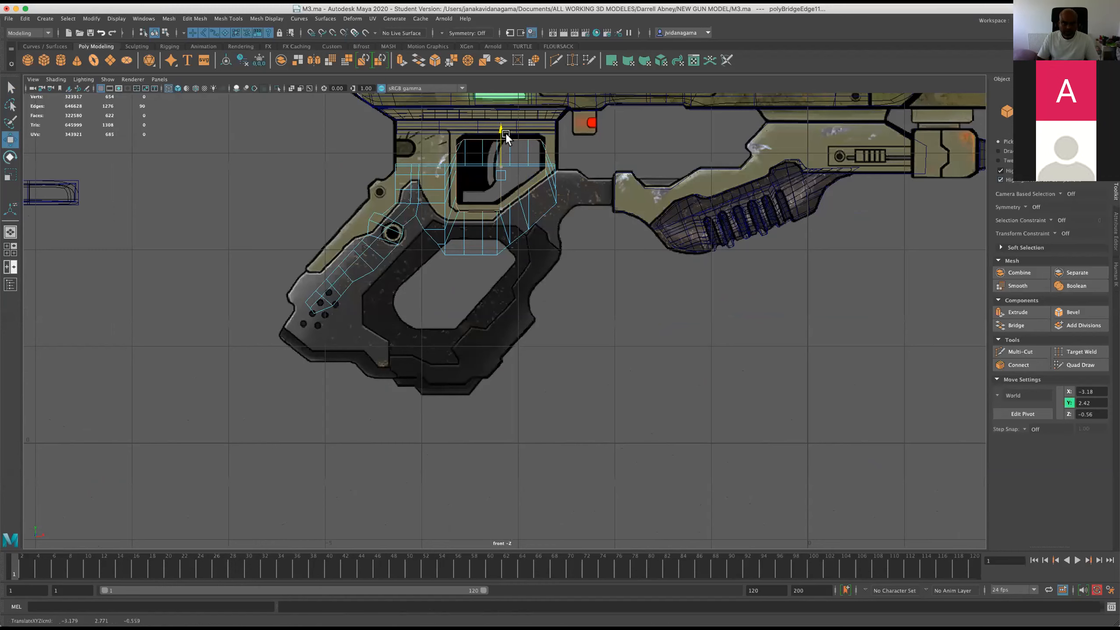
key("super+z")
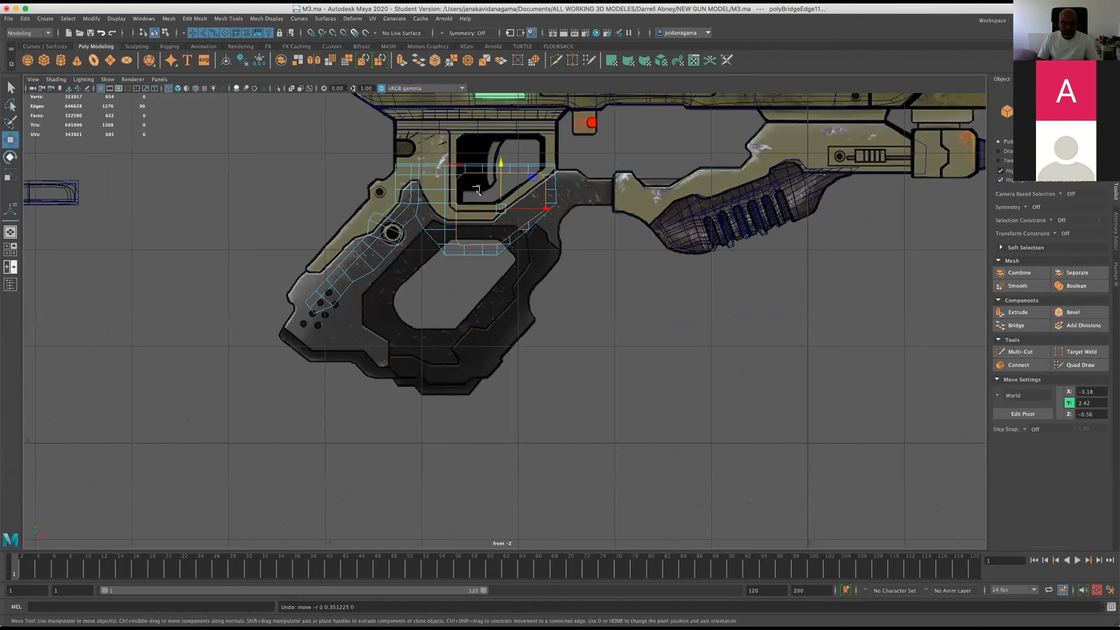
right_click_drag(471, 198, 498, 183)
left_click_drag(431, 191, 431, 158)
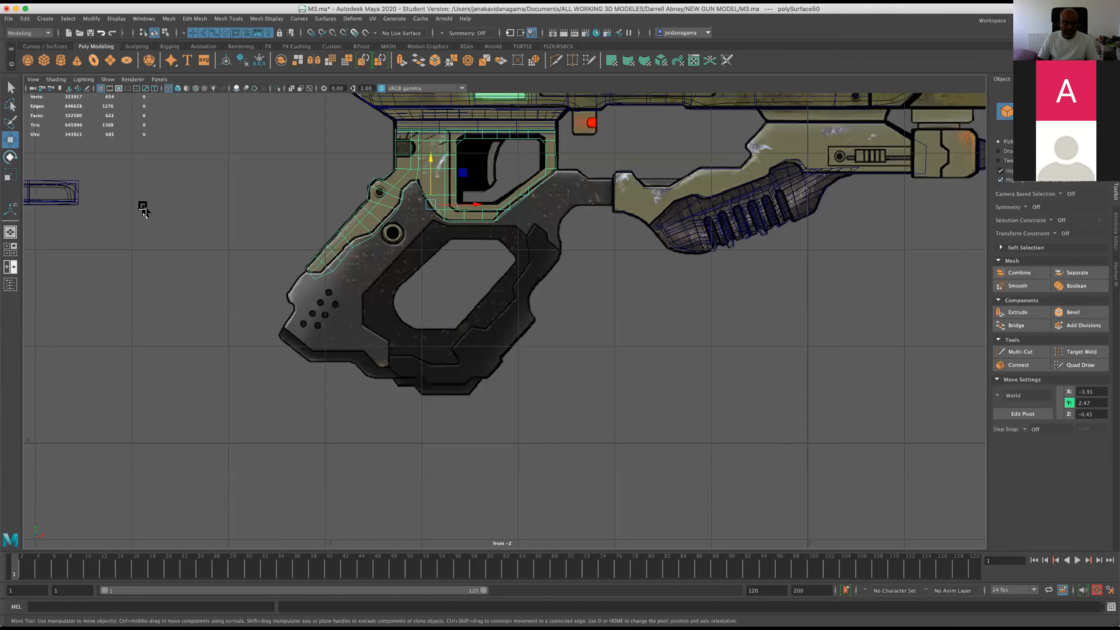
Move both grip meshes horizontally from beside the gun onto the grip of the reference image and save the scene
scroll(120, 240, "down", 3)
left_click(168, 270)
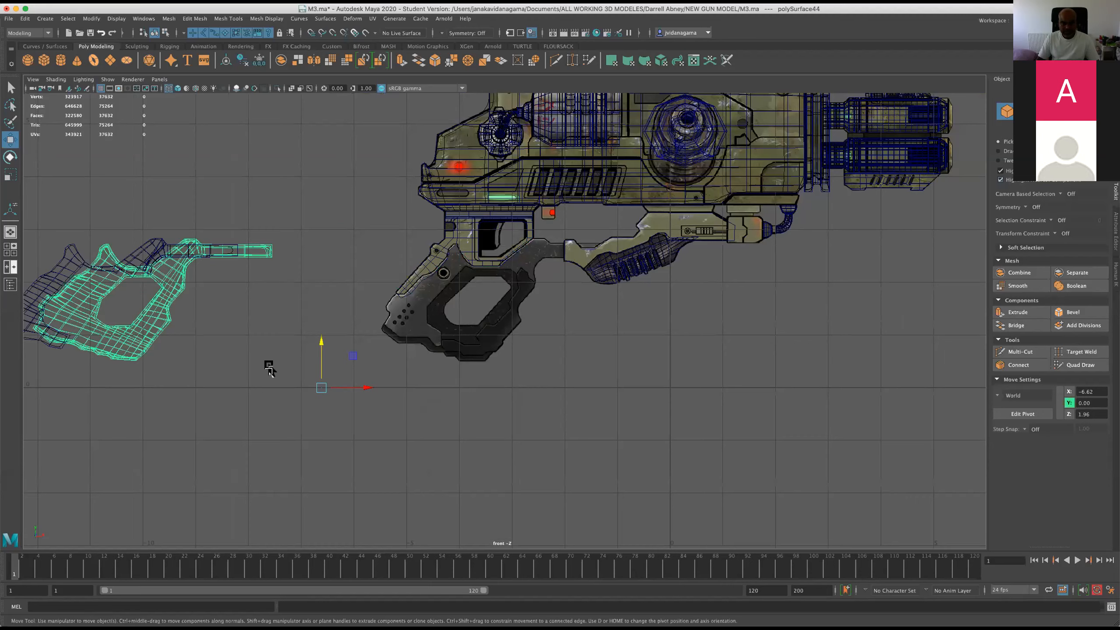
scroll(280, 345, "up", 1)
middle_click_drag(615, 375, 710, 357)
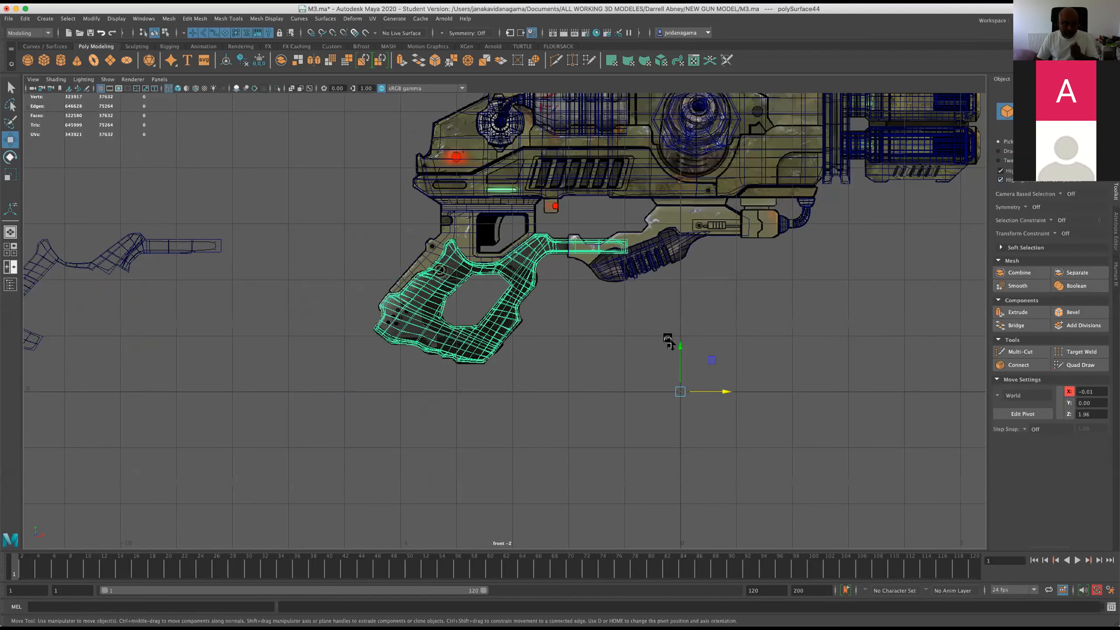
left_click(161, 227)
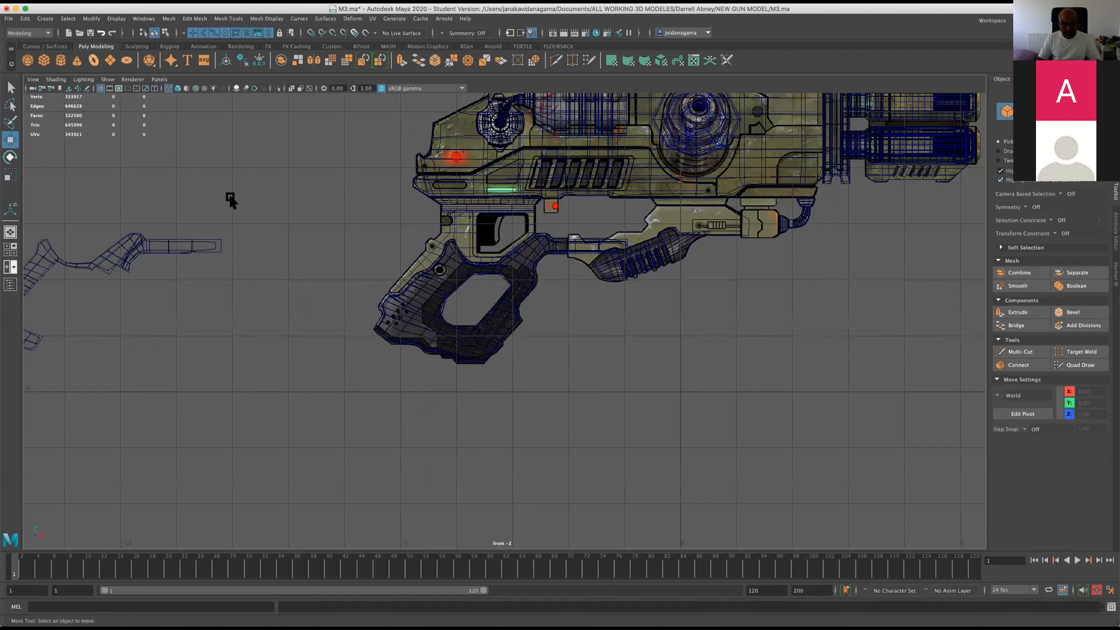
left_click(137, 293)
middle_click_drag(137, 291, 562, 295)
key("super+s")
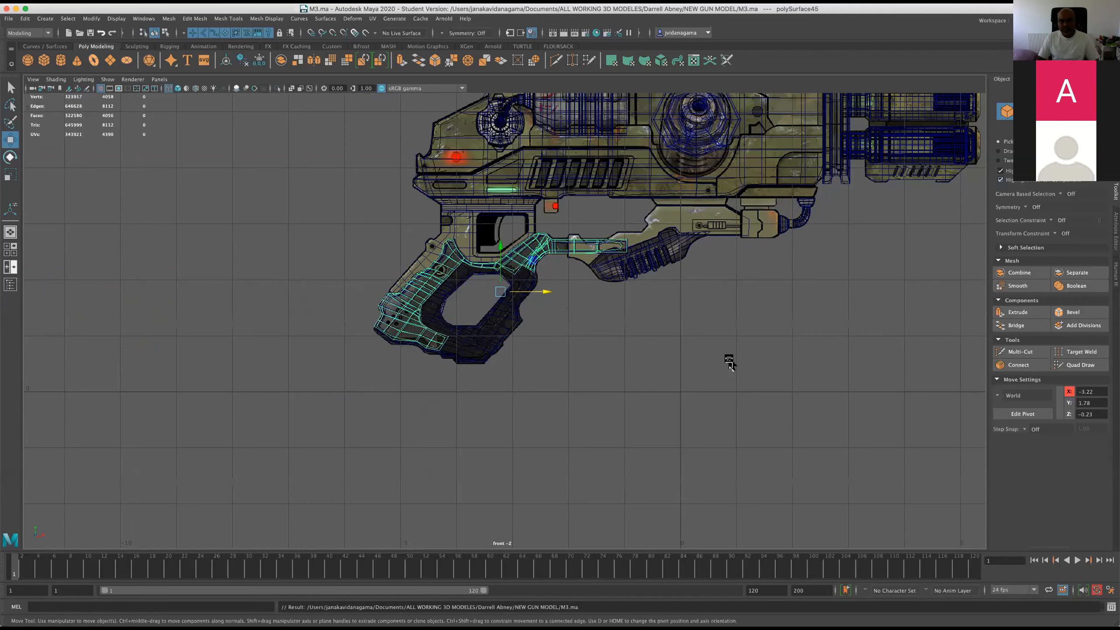
Select the trigger frame and examine how it and the grip pieces fit the gun reference in the front view
scroll(662, 426, "up", 2)
scroll(632, 393, "up", 3)
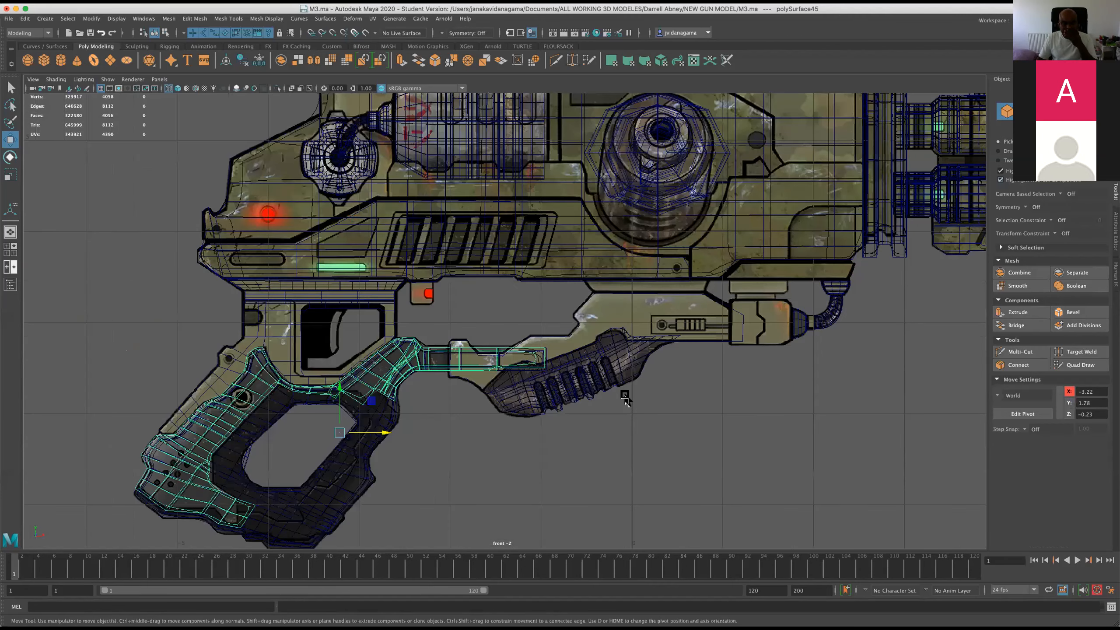
scroll(333, 266, "up", 3)
left_click(247, 319)
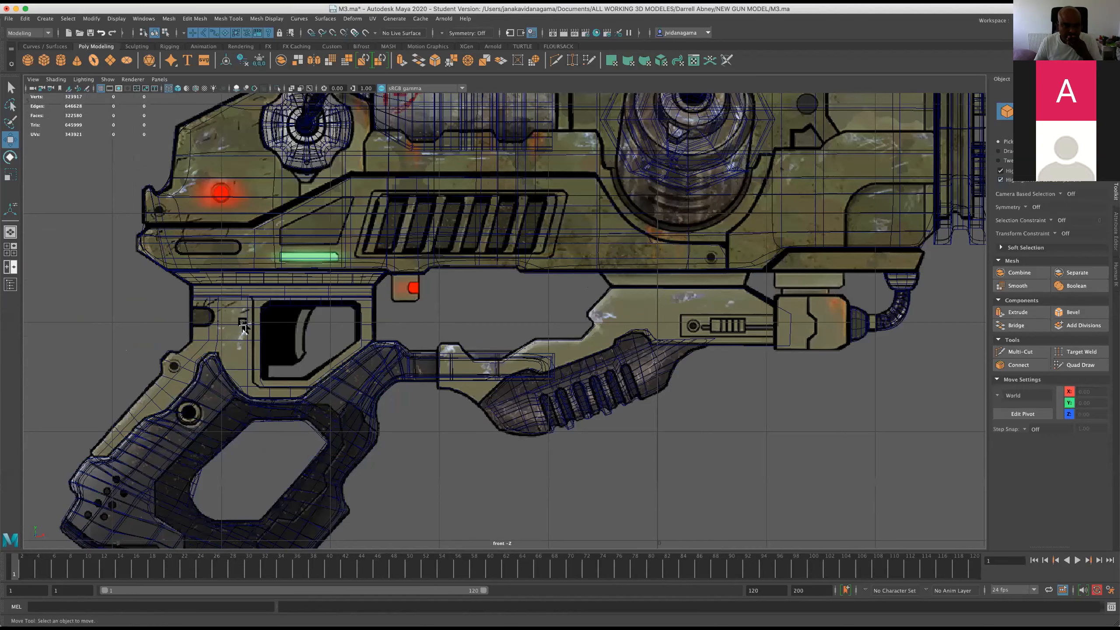
left_click(248, 320)
scroll(340, 325, "up", 2)
middle_click_drag(340, 325, 451, 283, "alt")
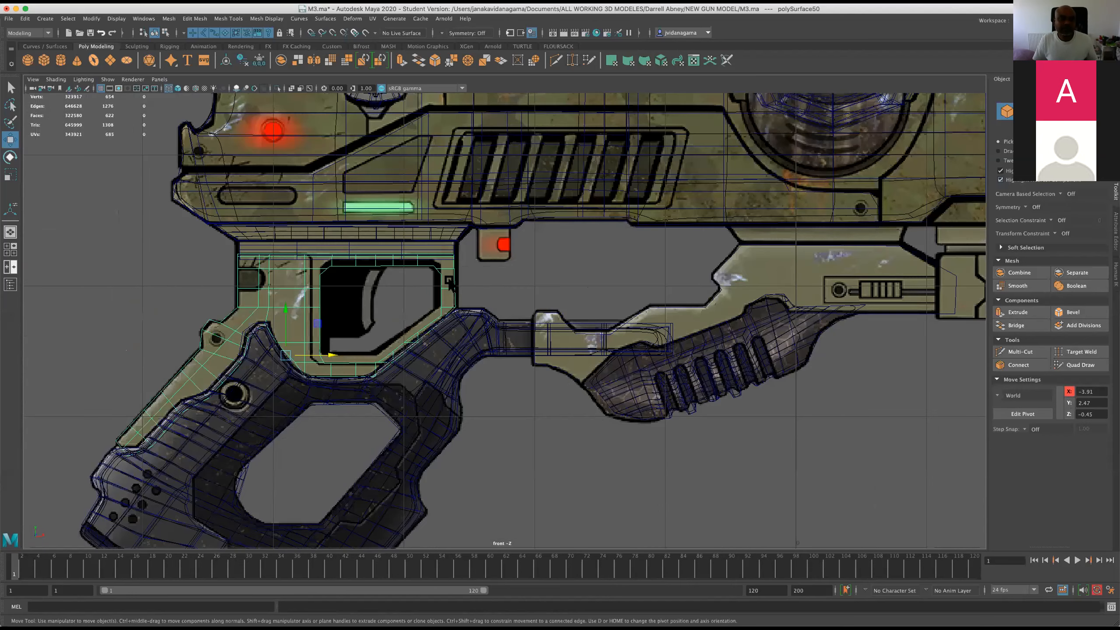
middle_click_drag(304, 269, 397, 194, "alt")
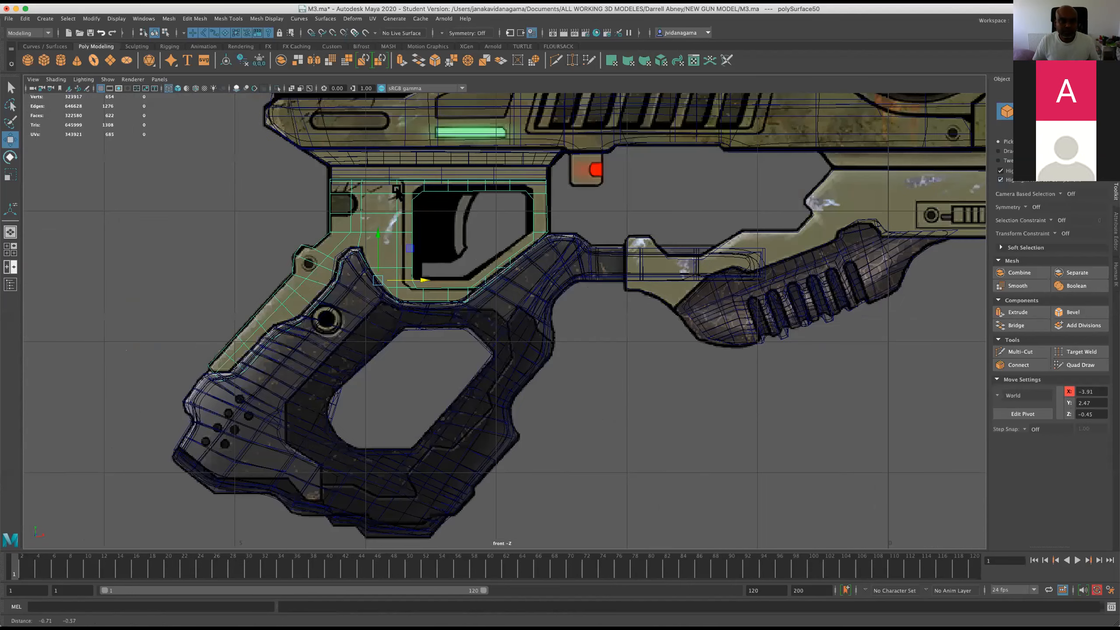
scroll(116, 164, "up", 2)
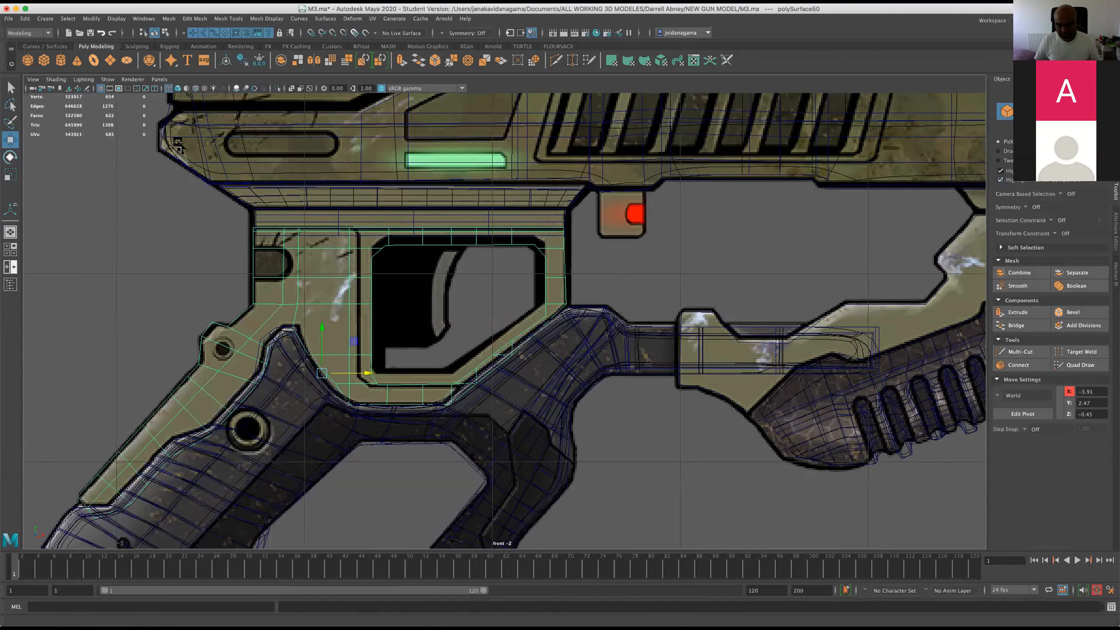
Create a polygon cube, place it on the gun beside the trigger opening, and scale it uniformly to about 0.44
left_click(604, 444)
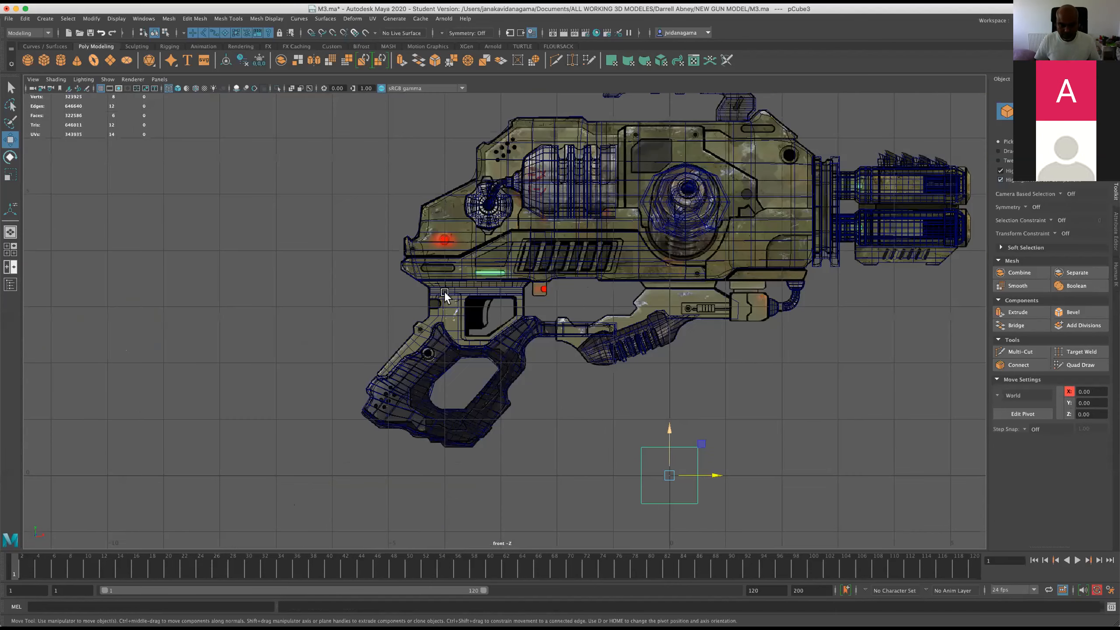
key("f")
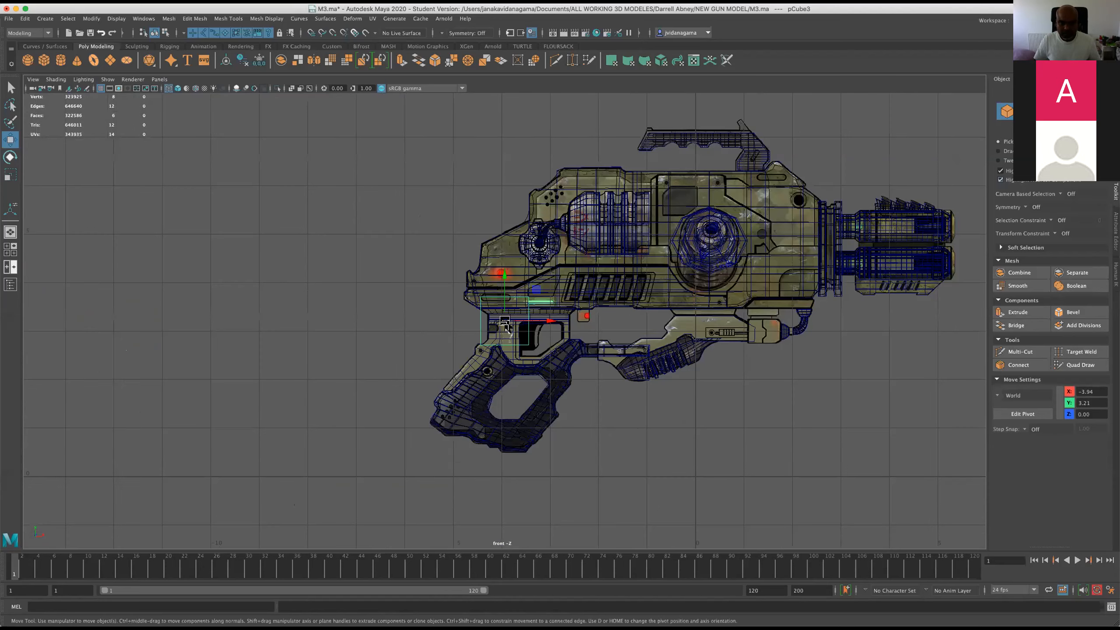
scroll(505, 325, "up", 3)
scroll(506, 327, "up", 1)
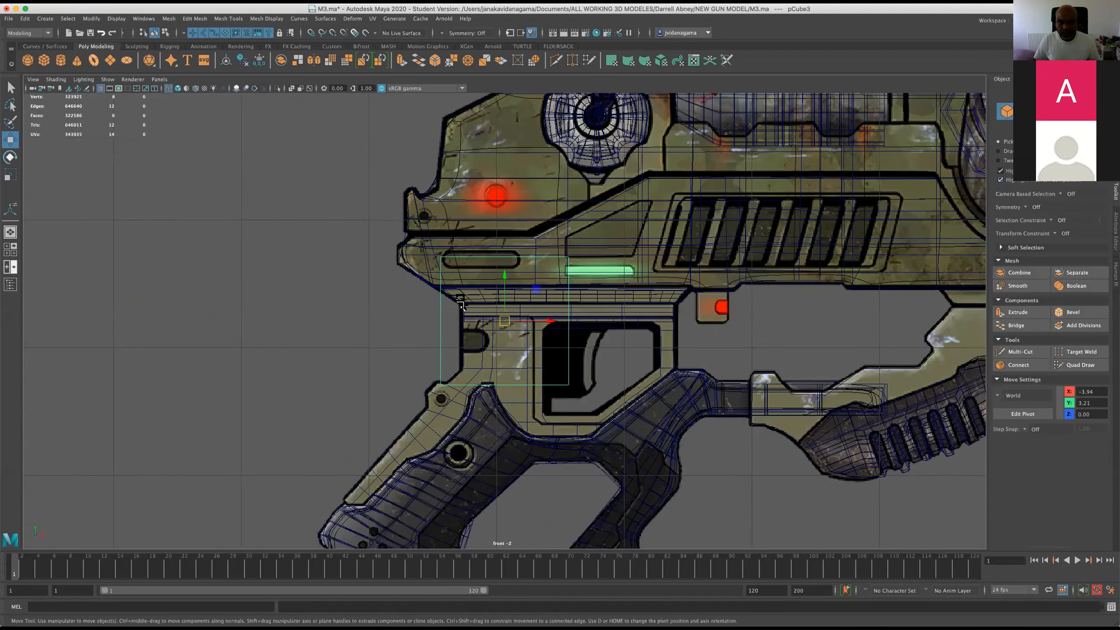
key("r")
middle_click_drag(485, 332, 309, 227)
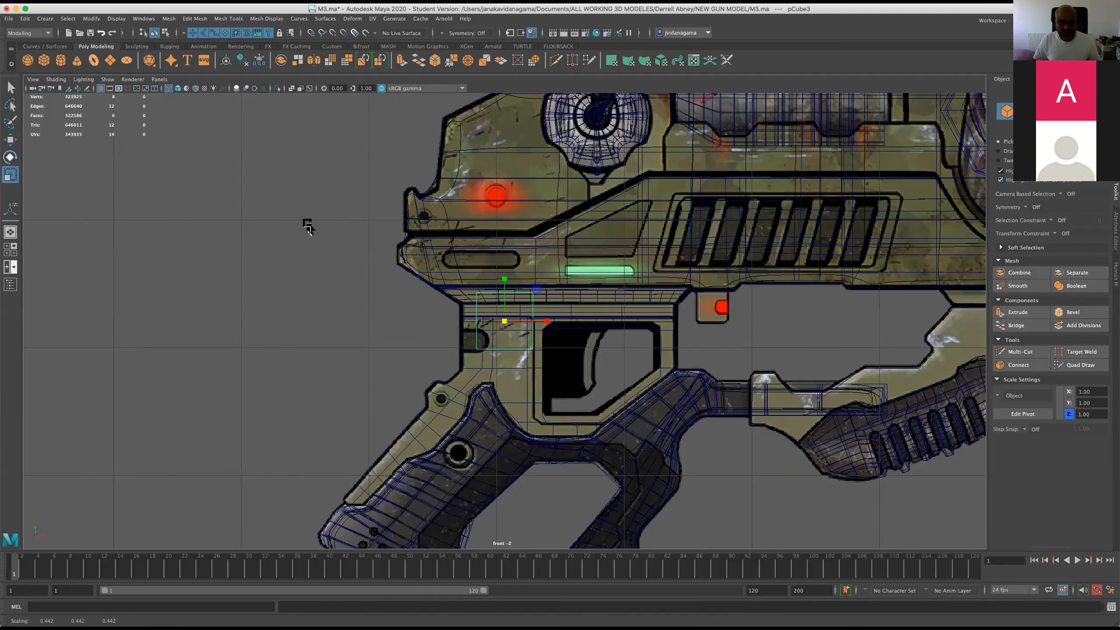
Move the small cube into the trigger opening so it overlaps the trigger on the reference image
key("w")
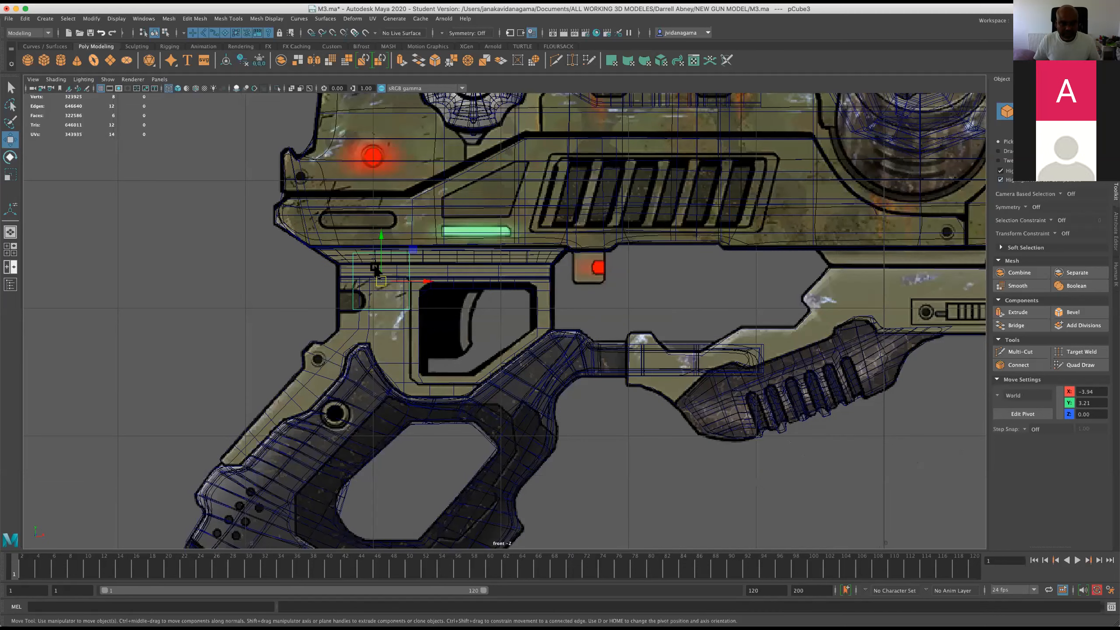
middle_click_drag(372, 290, 447, 326)
scroll(442, 320, "up", 2)
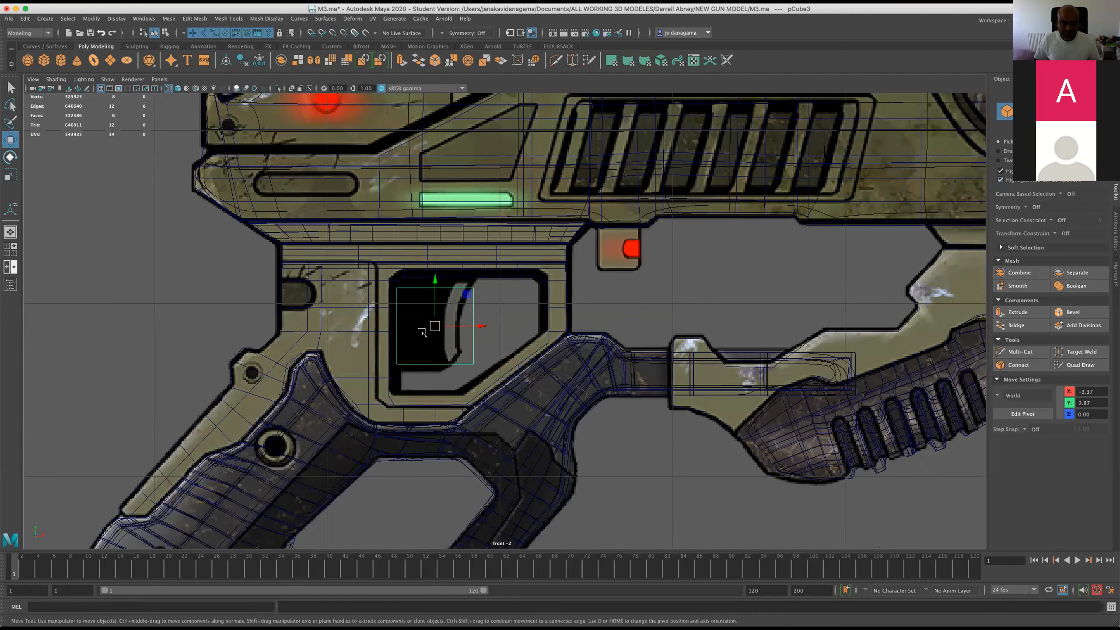
scroll(422, 326, "up", 2)
left_click_drag(418, 320, 417, 319)
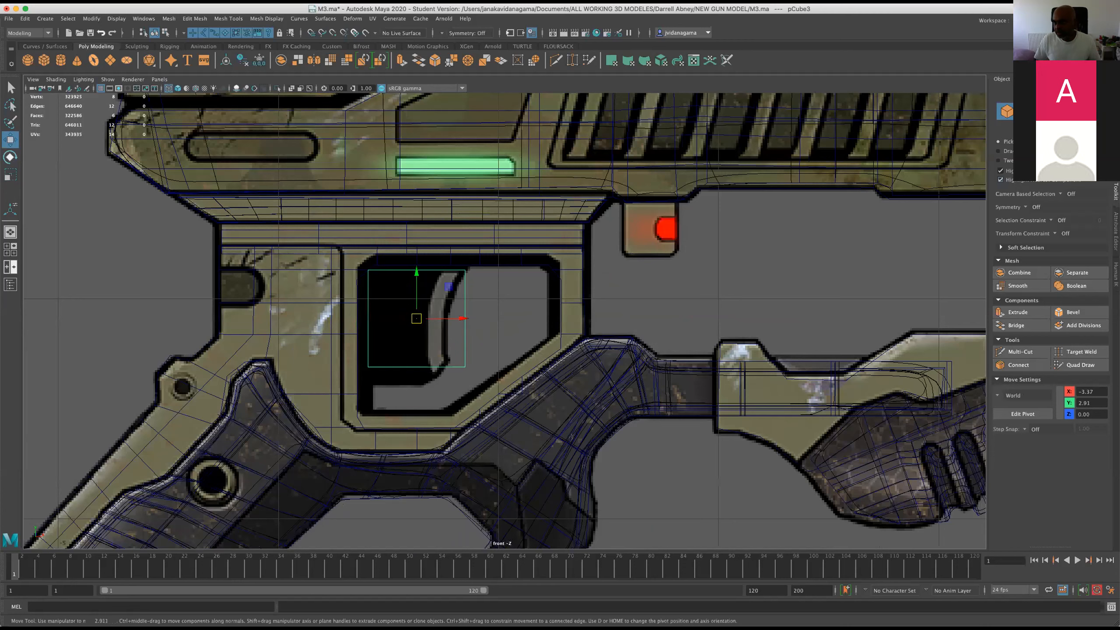
Set the cube's width, height and depth subdivisions to 3 each
left_click(1116, 122)
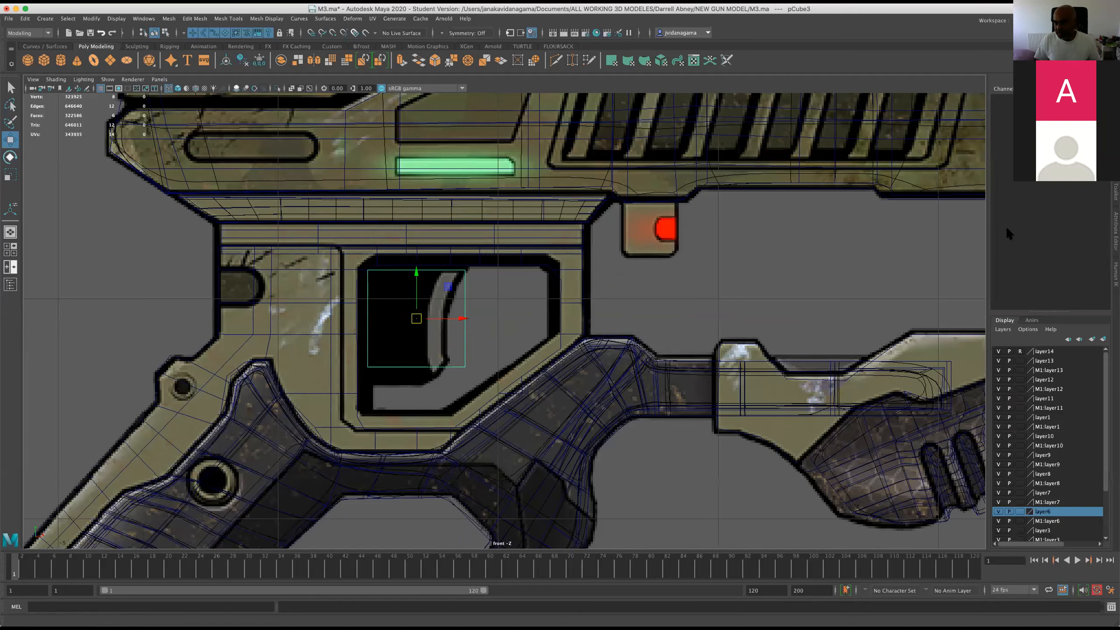
left_click(1014, 204)
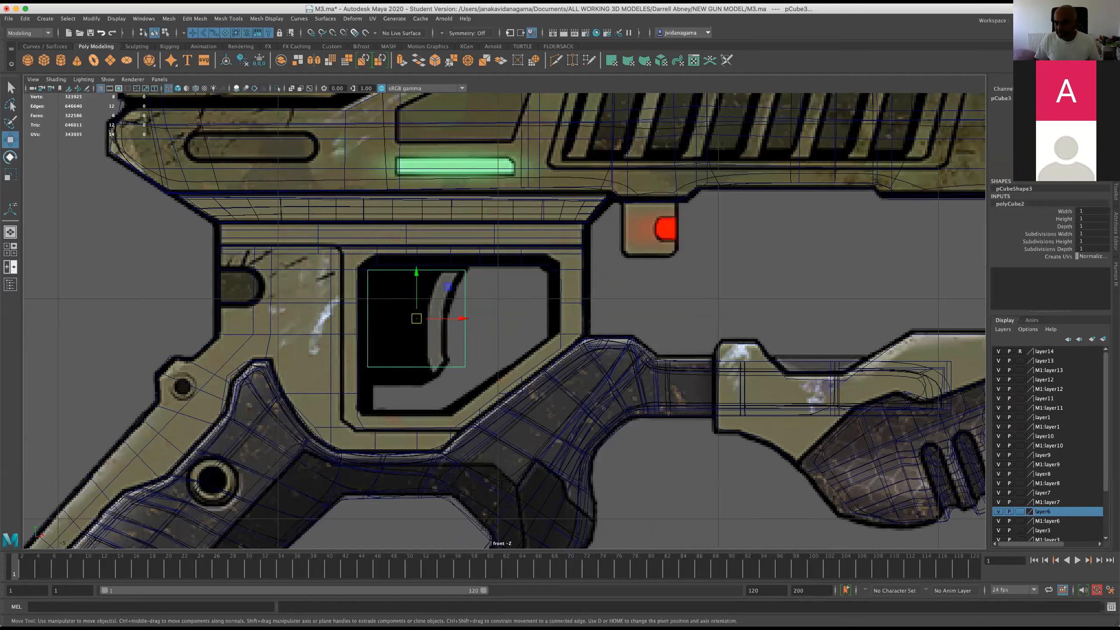
double_click(1093, 234)
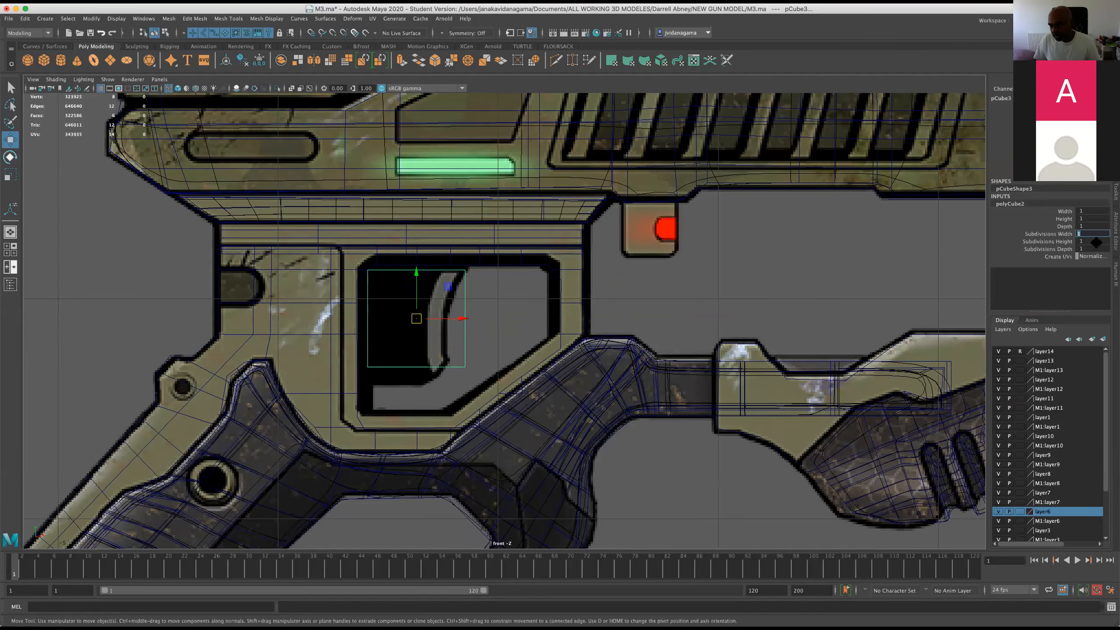
type("3")
key("Tab")
type("3")
key("Tab")
type("3")
Raise the subdivided cube slightly within the trigger opening, to a height of about 2.95
scroll(545, 321, "up", 2)
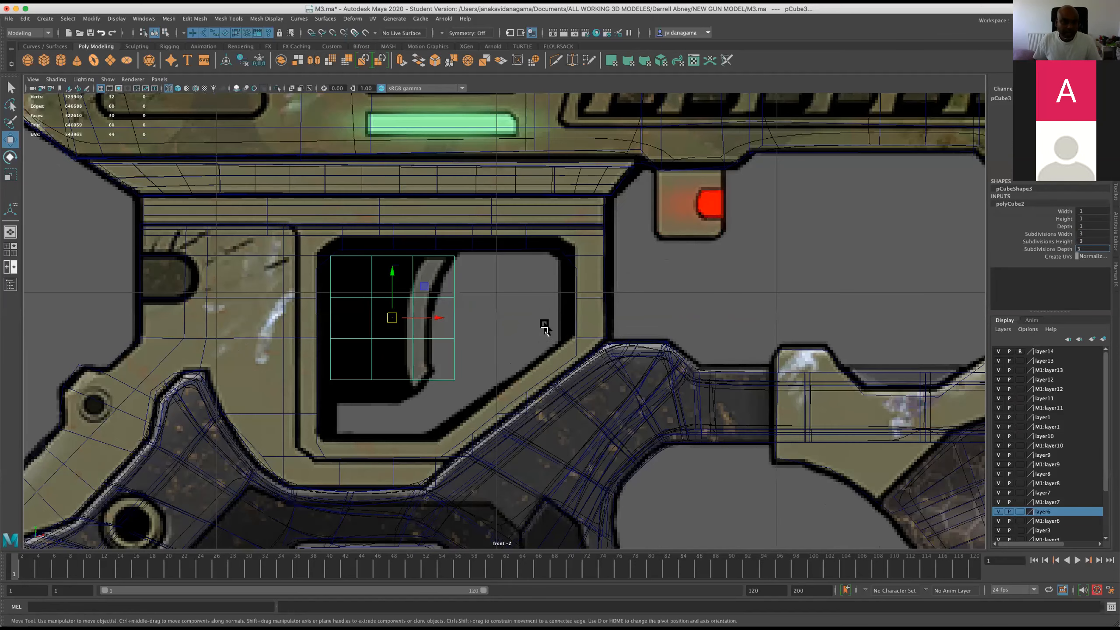
scroll(367, 300, "up", 2)
left_click_drag(361, 268, 361, 254)
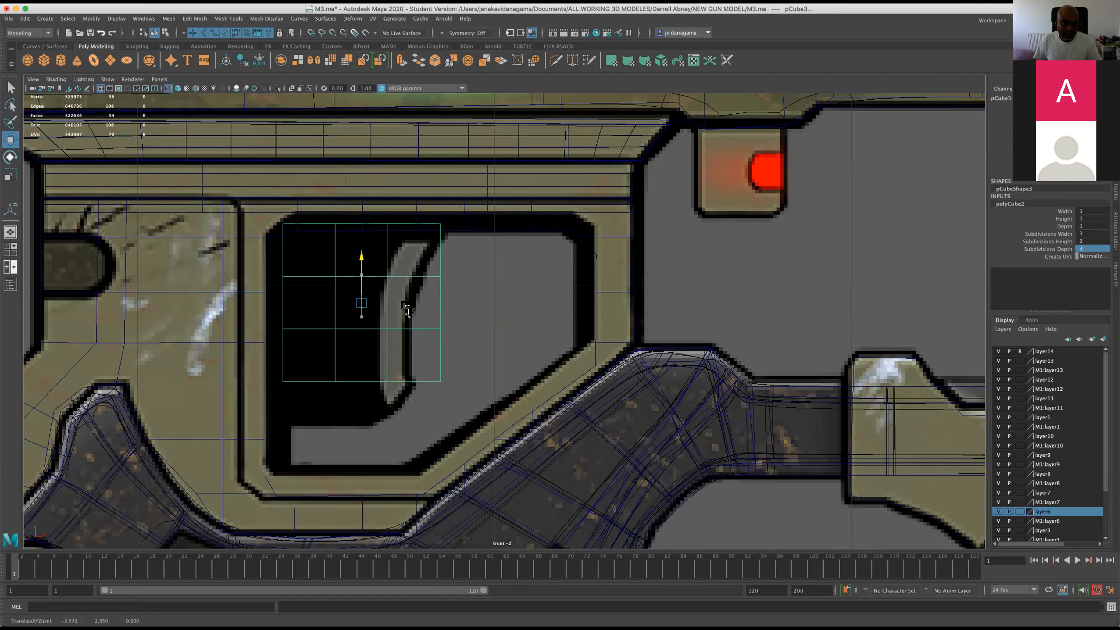
Move the cube flush with the rear edge of the trigger guard opening and turn on its smooth mesh preview
left_click_drag(395, 307, 366, 313)
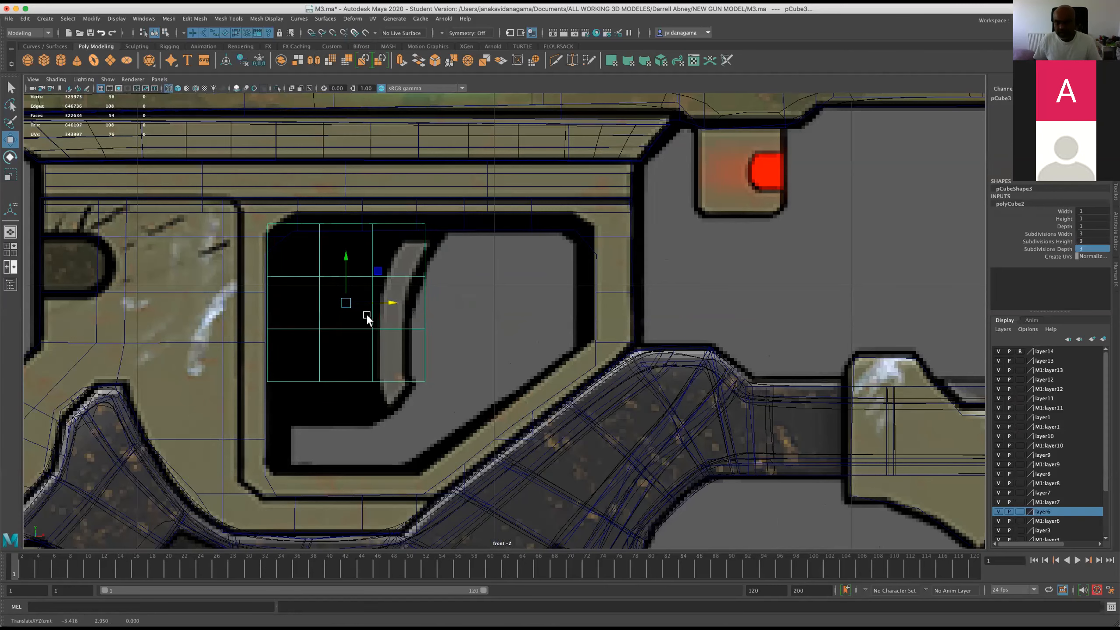
key("space")
key("space")
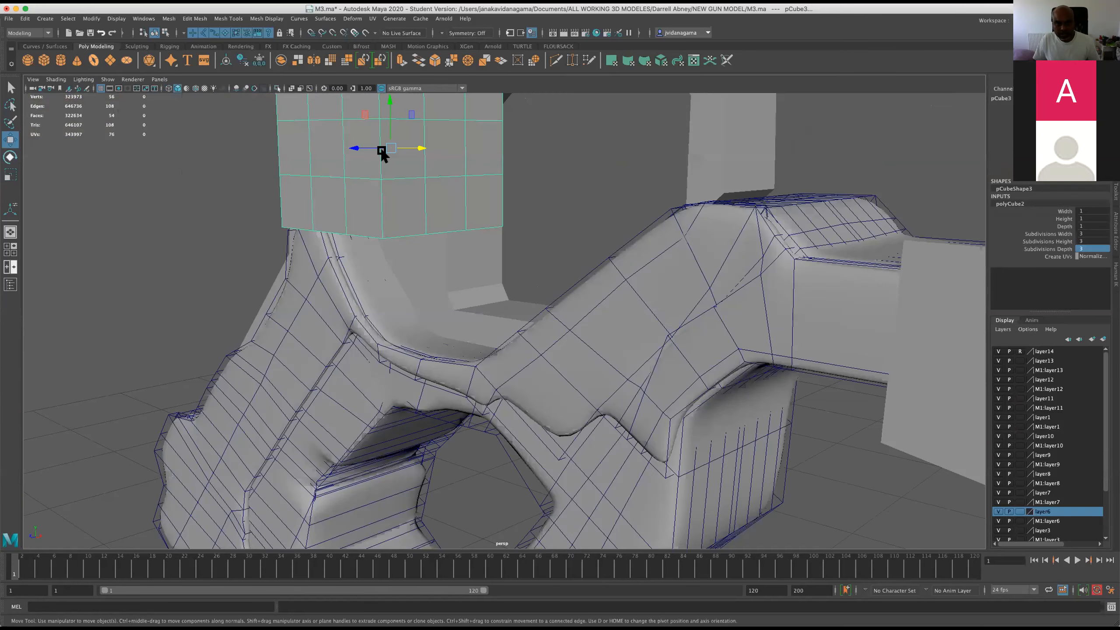
key("f")
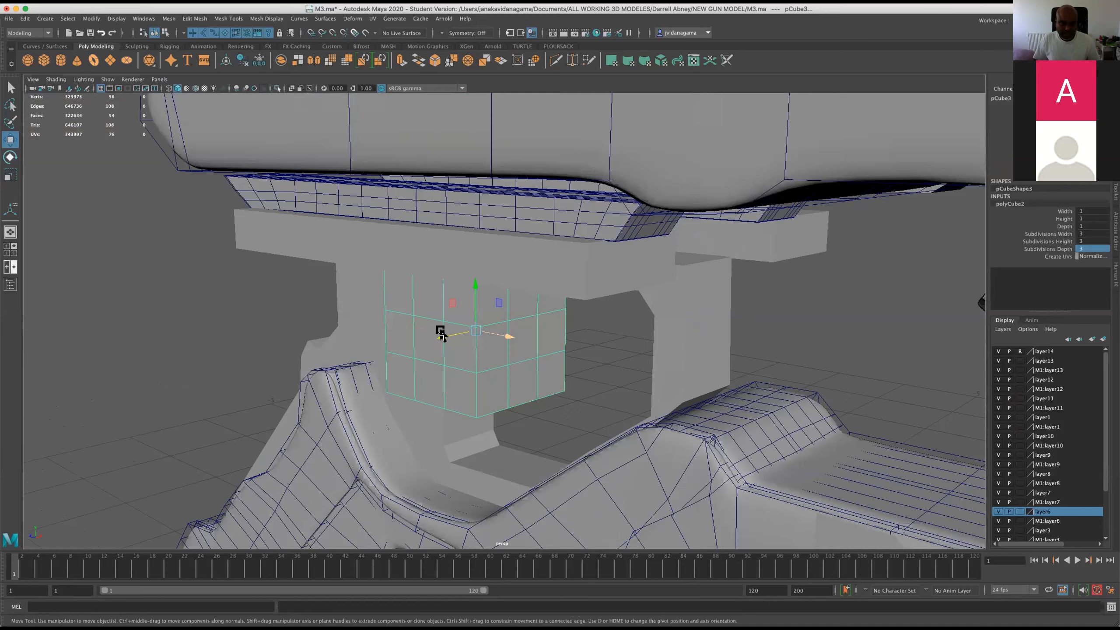
left_click_drag(505, 312, 693, 295)
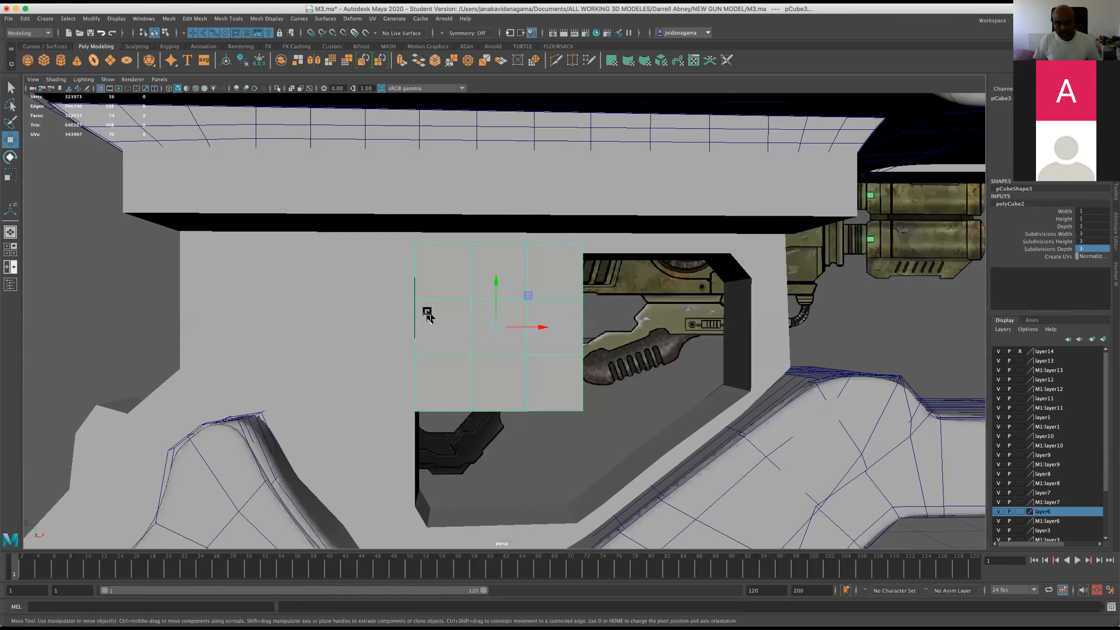
mouse_move(425, 313)
left_mouse_down("alt")
mouse_move(578, 329)
mouse_move(492, 313)
mouse_move(512, 302)
mouse_move(430, 319)
left_mouse_up("alt")
key("3")
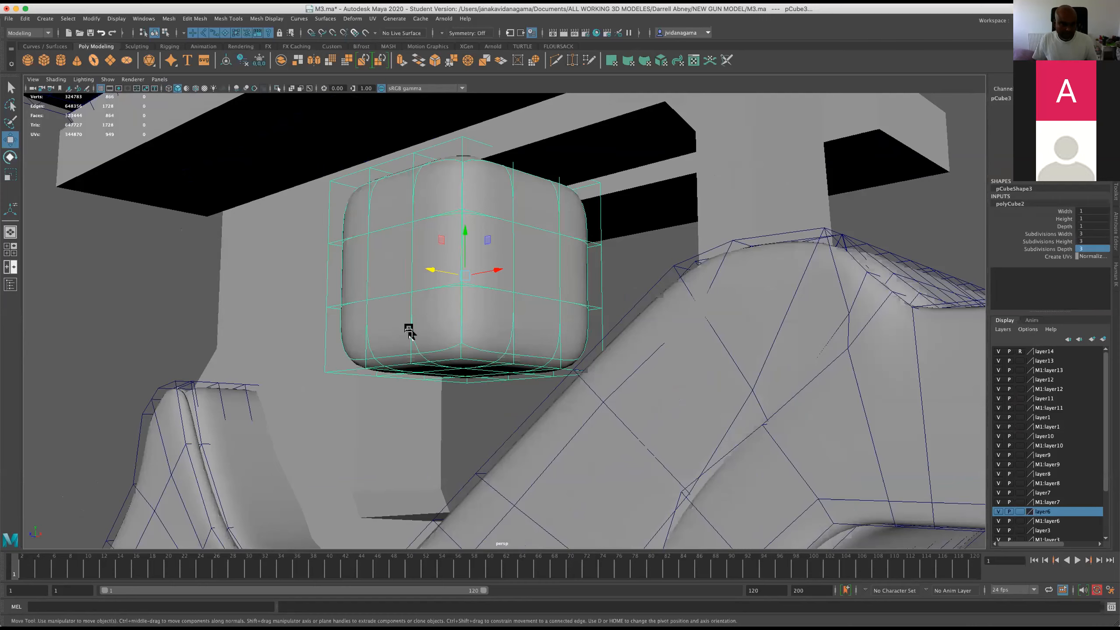
Scale the smoothed cube narrower in depth to fit the trigger guard's thickness and save the scene
key("space")
key("space")
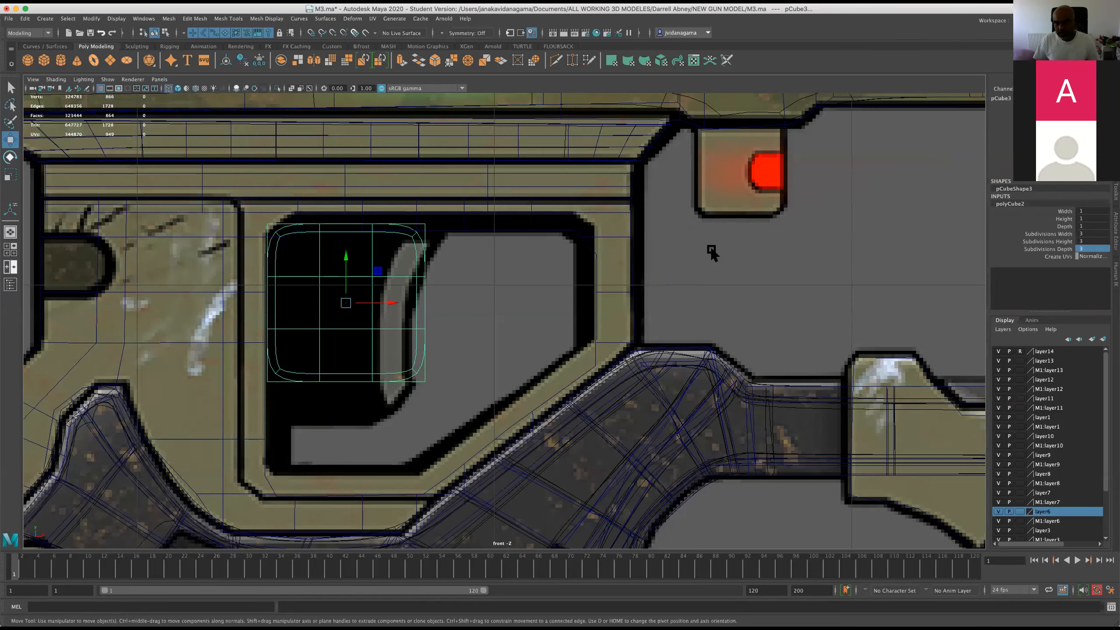
key("space")
key("space")
key("r")
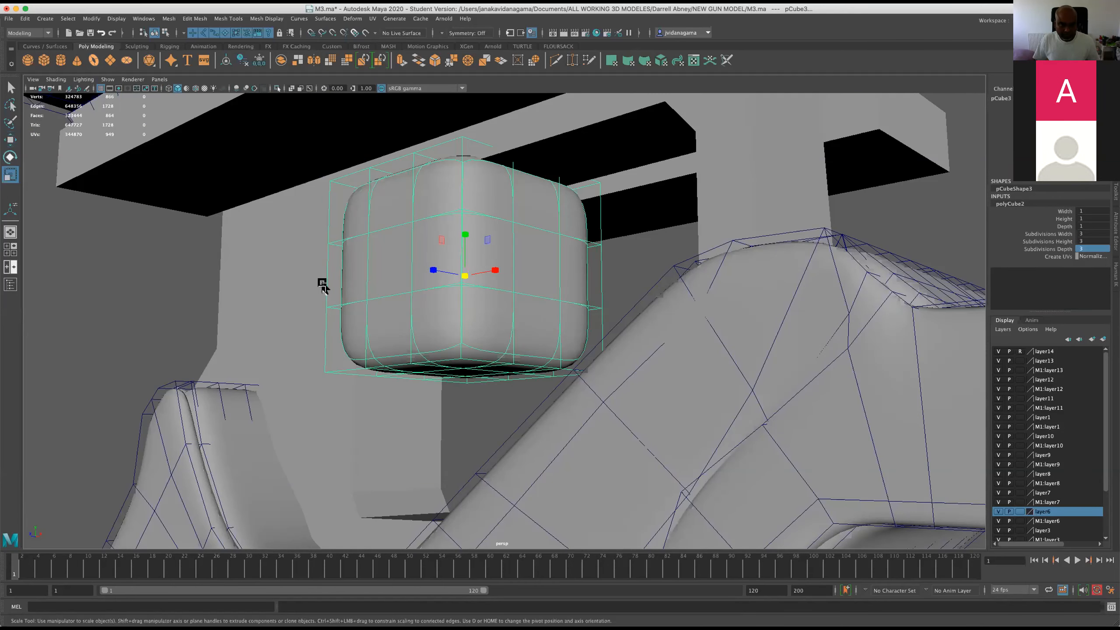
left_click_drag(488, 274, 504, 276)
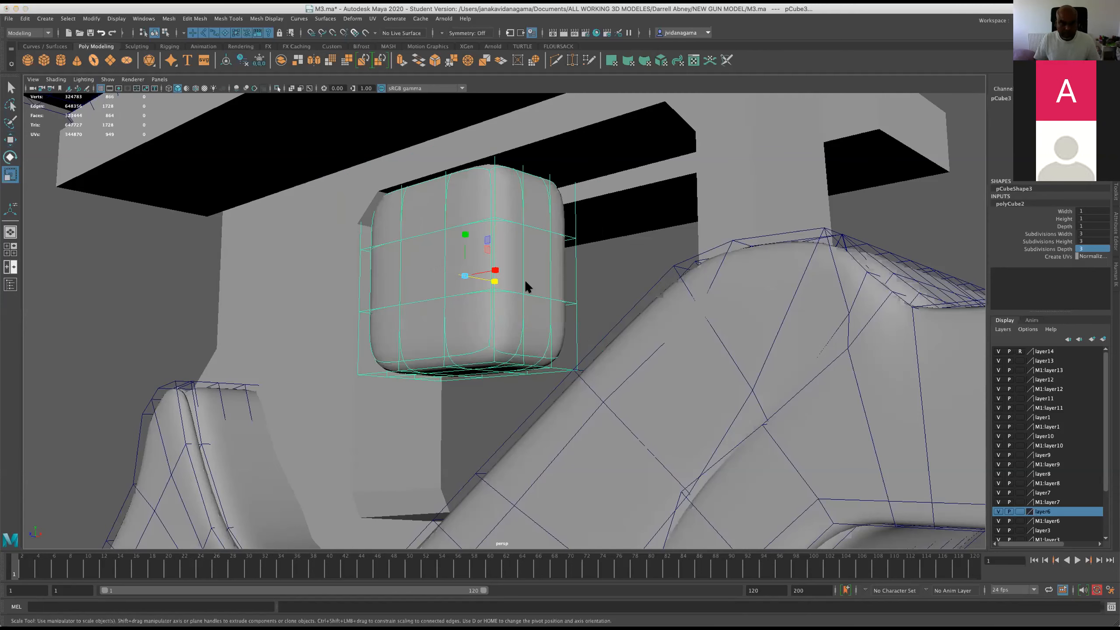
key("super+s")
Move the cube's bottom row of vertices down to the lower edge of the trigger shape in the front-view reference
key("space")
key("space")
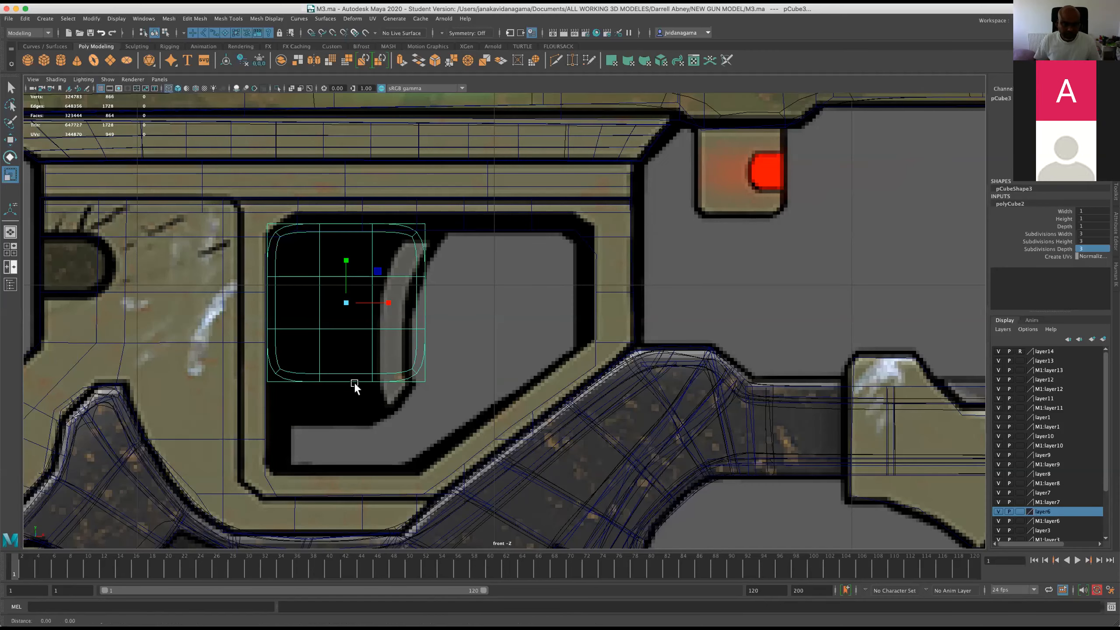
scroll(355, 281, "up", 3)
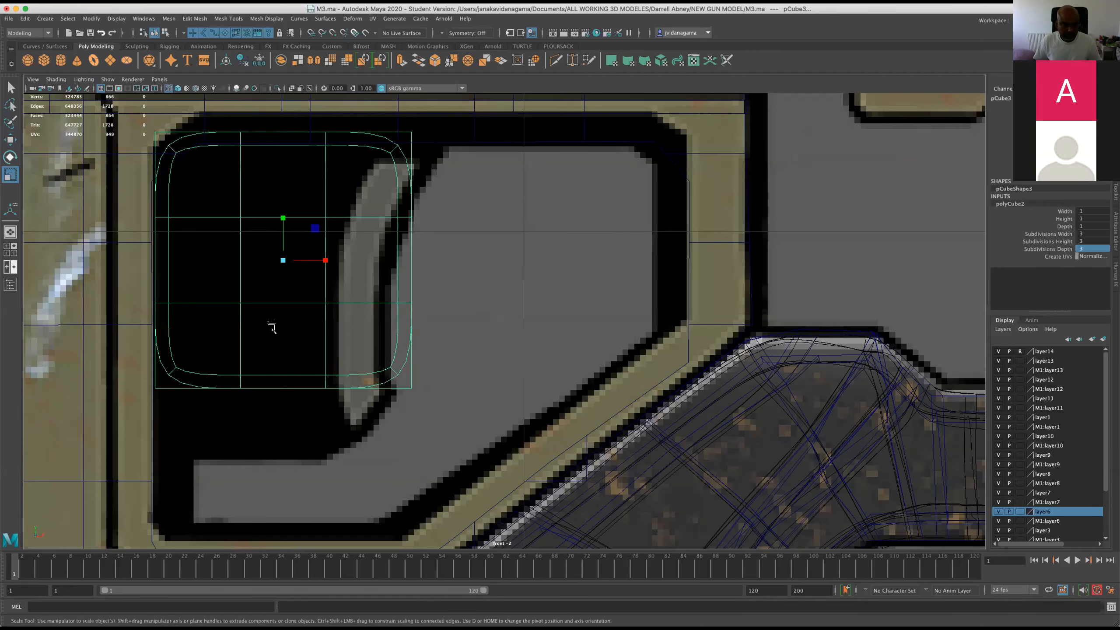
right_click_drag(273, 303, 228, 304)
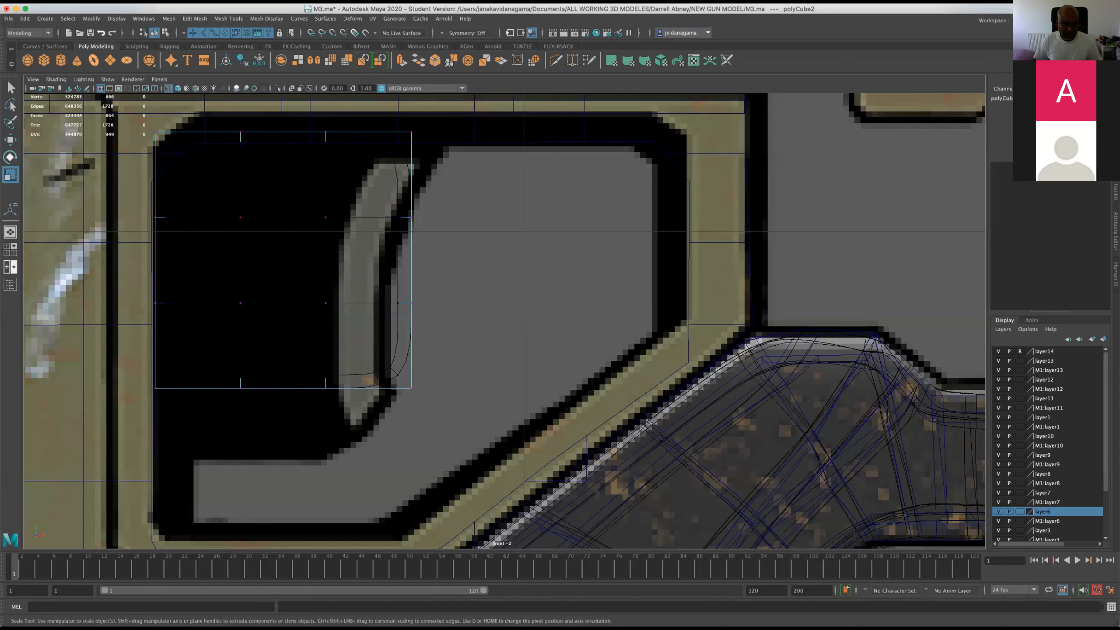
scroll(456, 279, "down", 10)
scroll(408, 325, "up", 1)
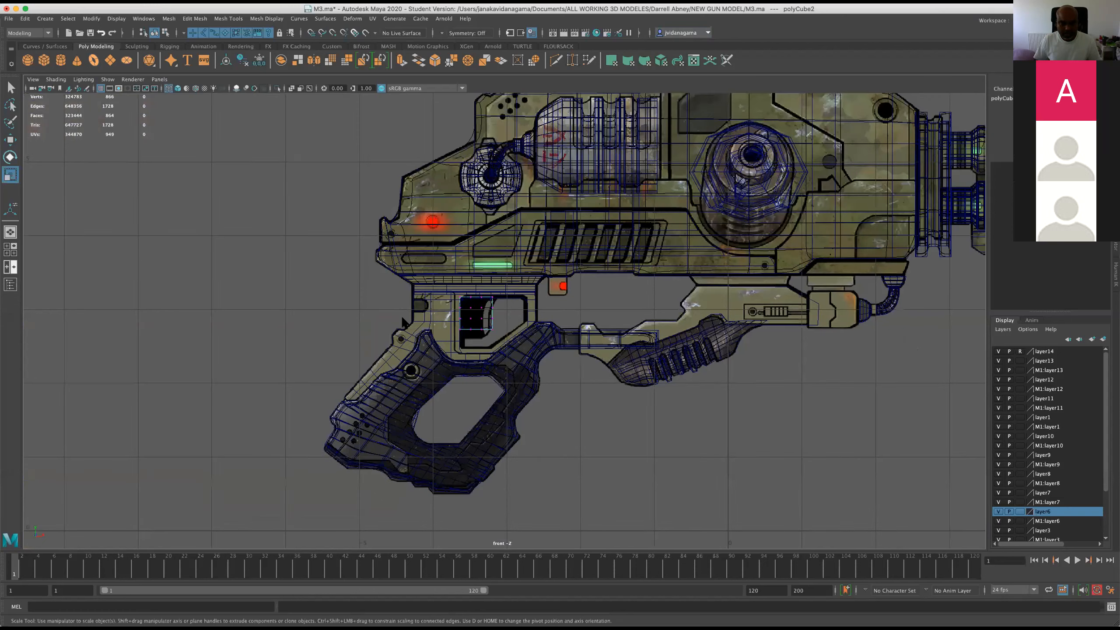
scroll(485, 254, "up", 5)
scroll(485, 255, "up", 1)
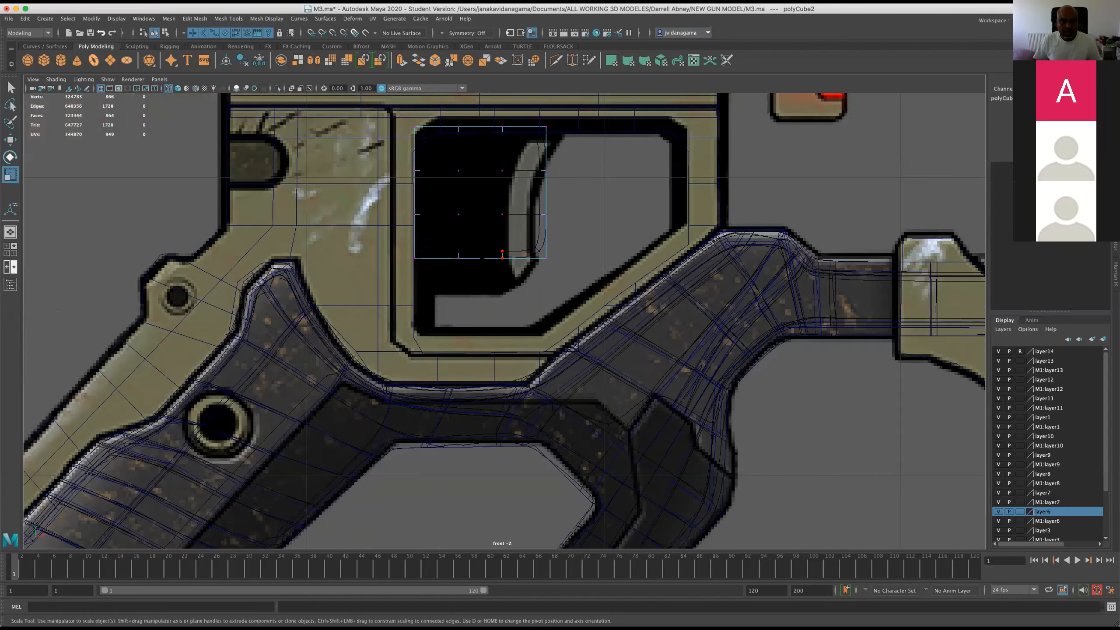
right_click_drag(438, 198, 394, 201)
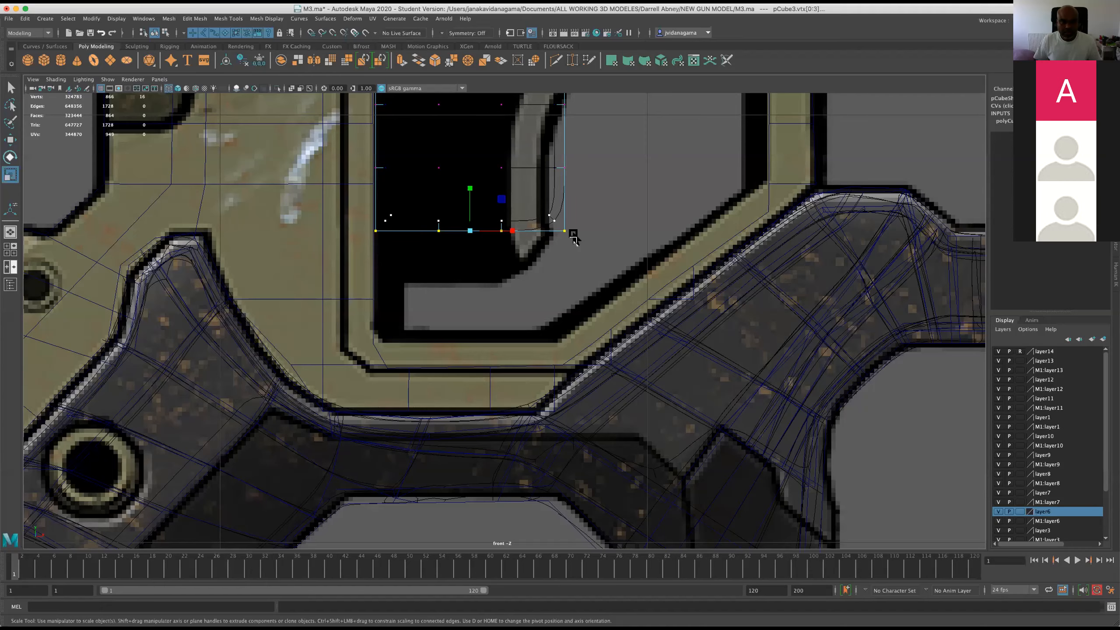
key("r")
key("w")
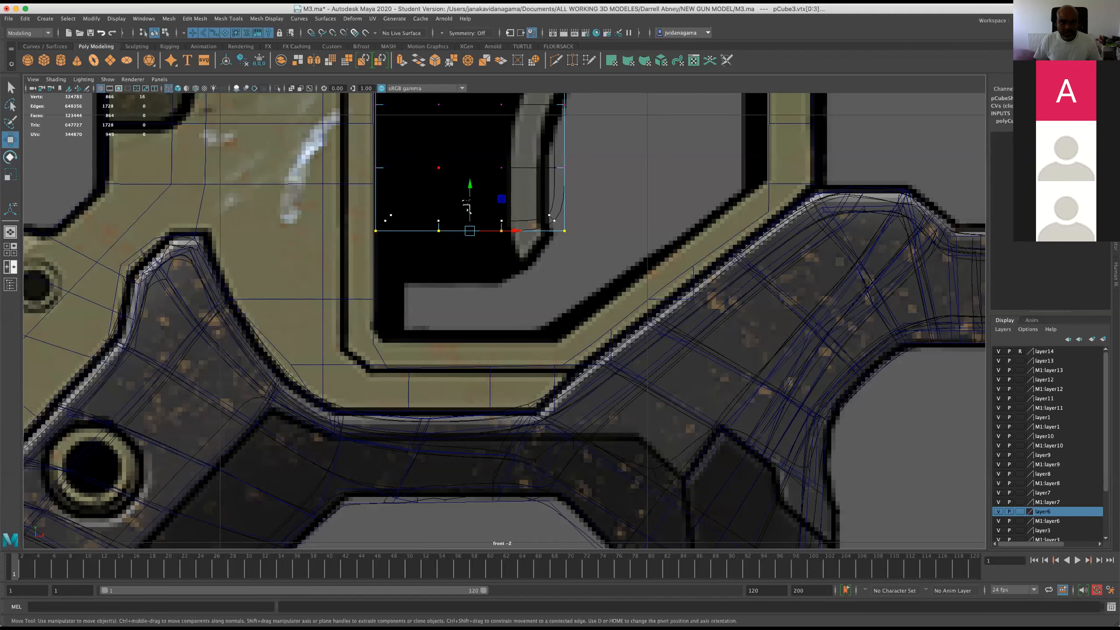
left_click_drag(469, 204, 470, 274)
scroll(521, 219, "down", 2)
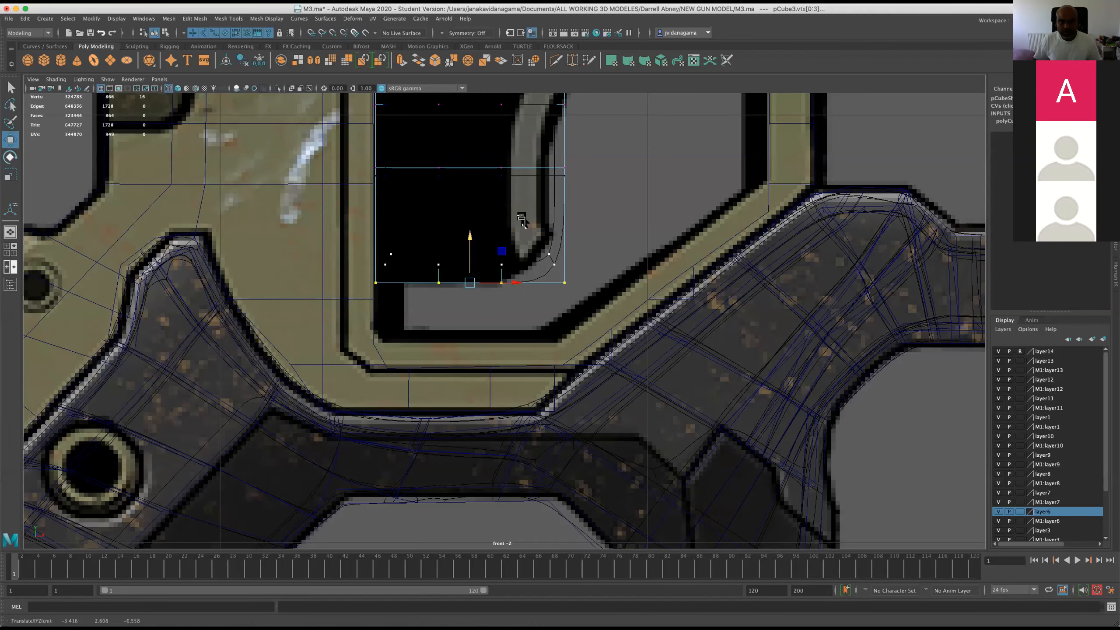
Reposition the vertices along the cube's front side to follow the curved trigger outline in the reference image
scroll(525, 325, "down", 10)
scroll(532, 353, "up", 4)
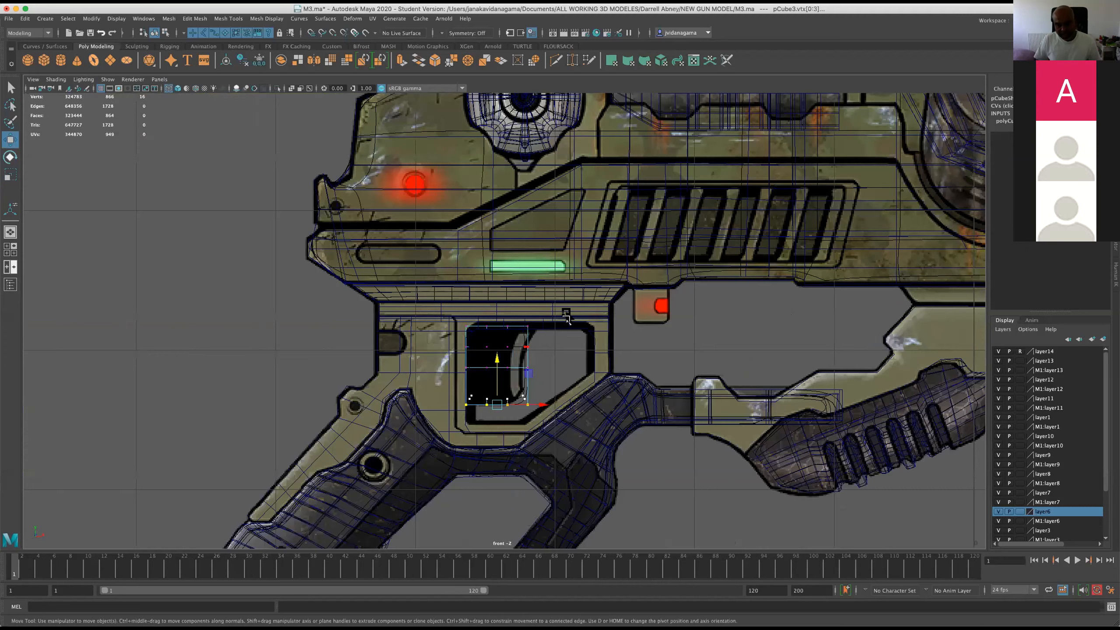
scroll(550, 335, "up", 3)
scroll(588, 359, "up", 2)
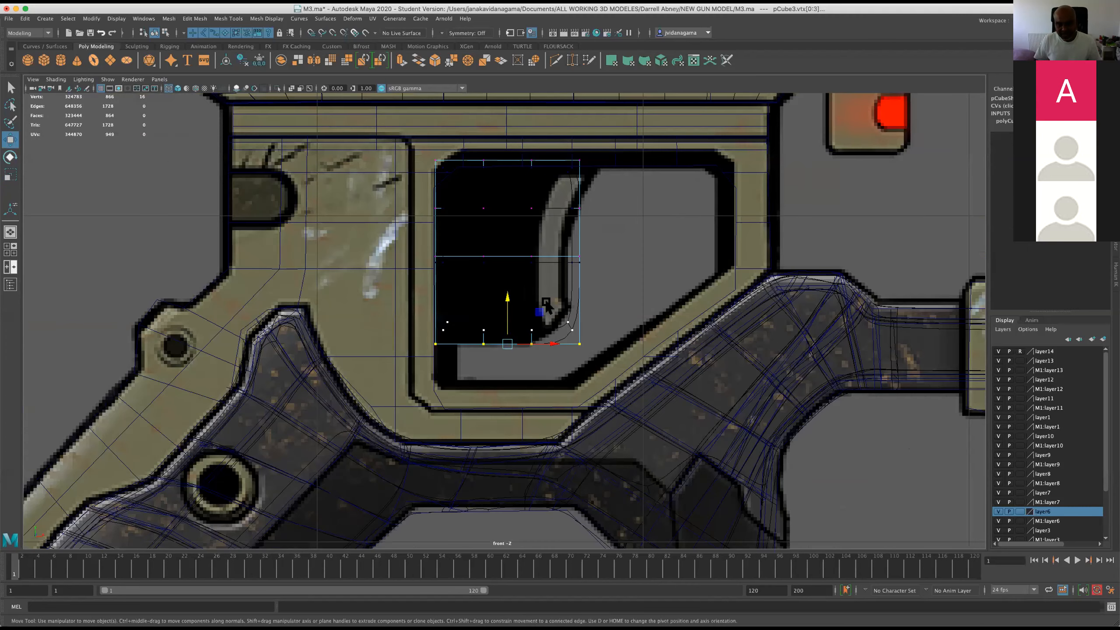
left_click(579, 344)
left_click_drag(579, 343, 555, 338)
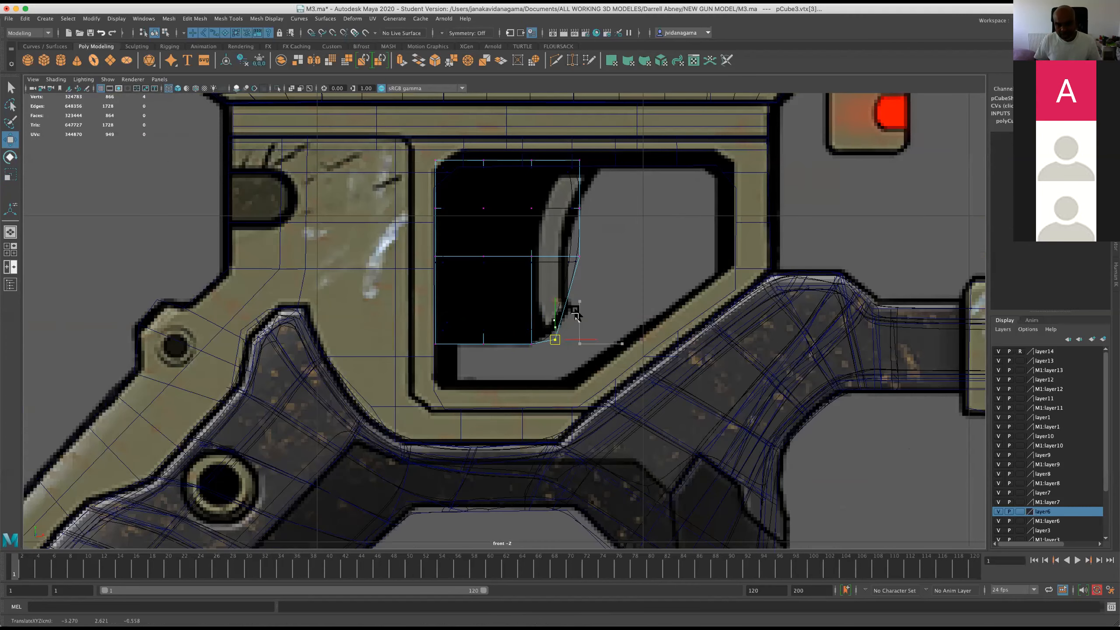
left_click(577, 256)
left_click_drag(574, 256, 594, 225)
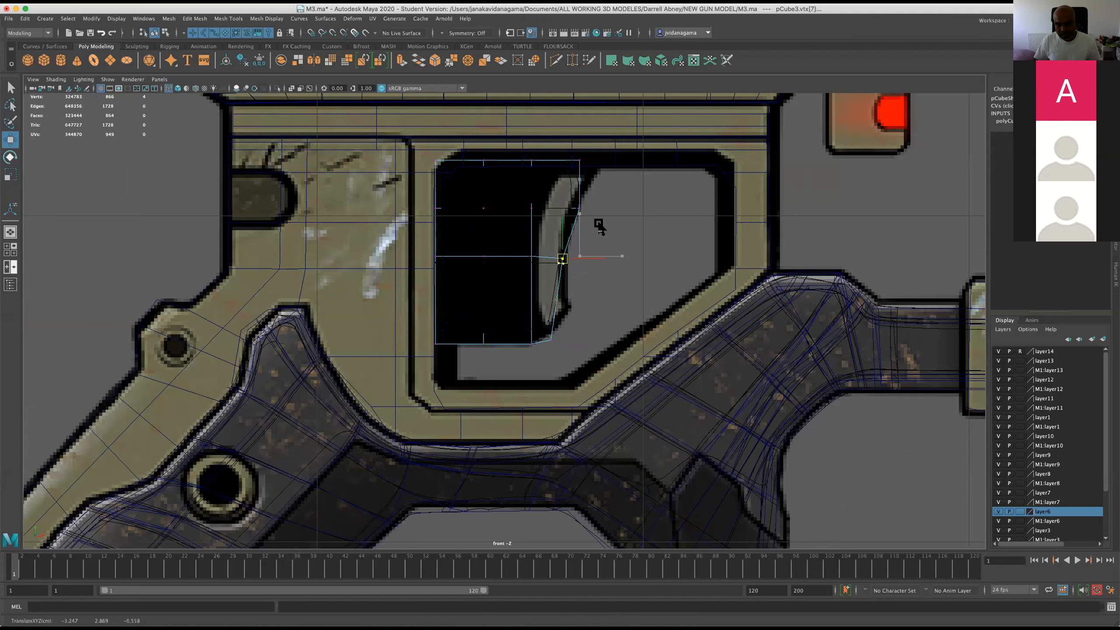
middle_click_drag(571, 226, 584, 236)
key("ctrl+z")
left_click(579, 208)
left_click_drag(602, 190, 567, 150)
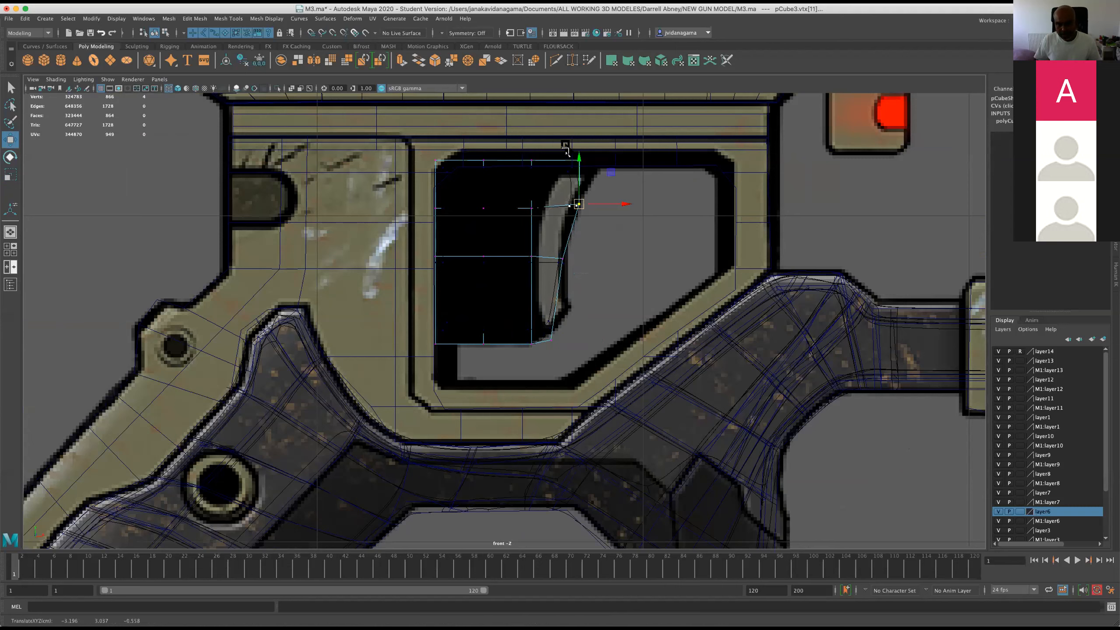
middle_click_drag(565, 242, 586, 244)
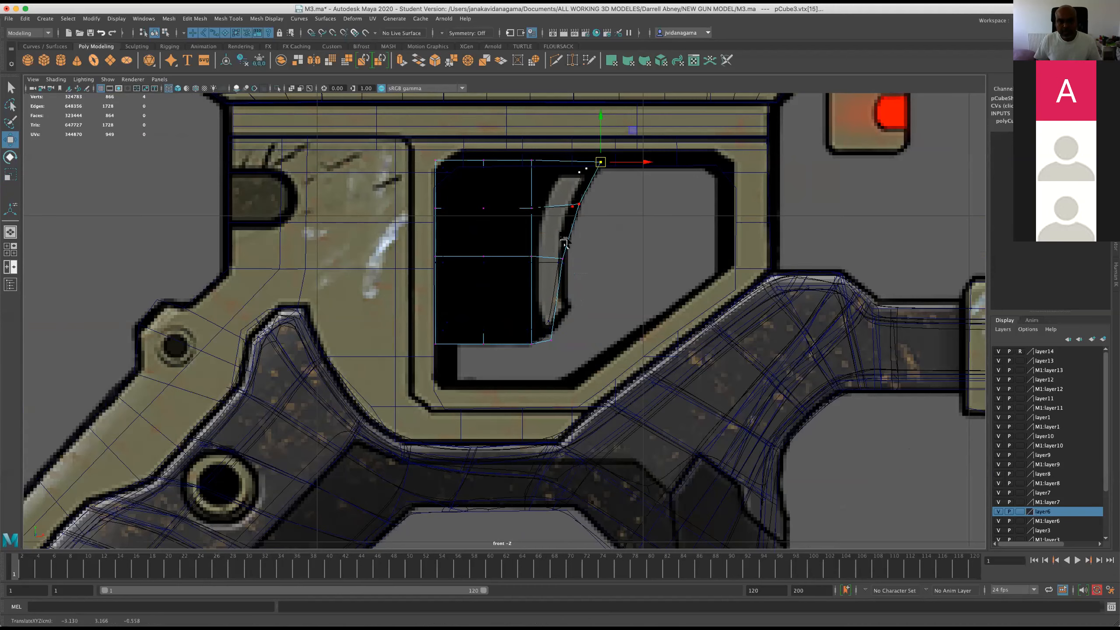
Taper the trigger's lower end by scaling all its bottom vertices to about 0.59 in depth
key("space")
key("space")
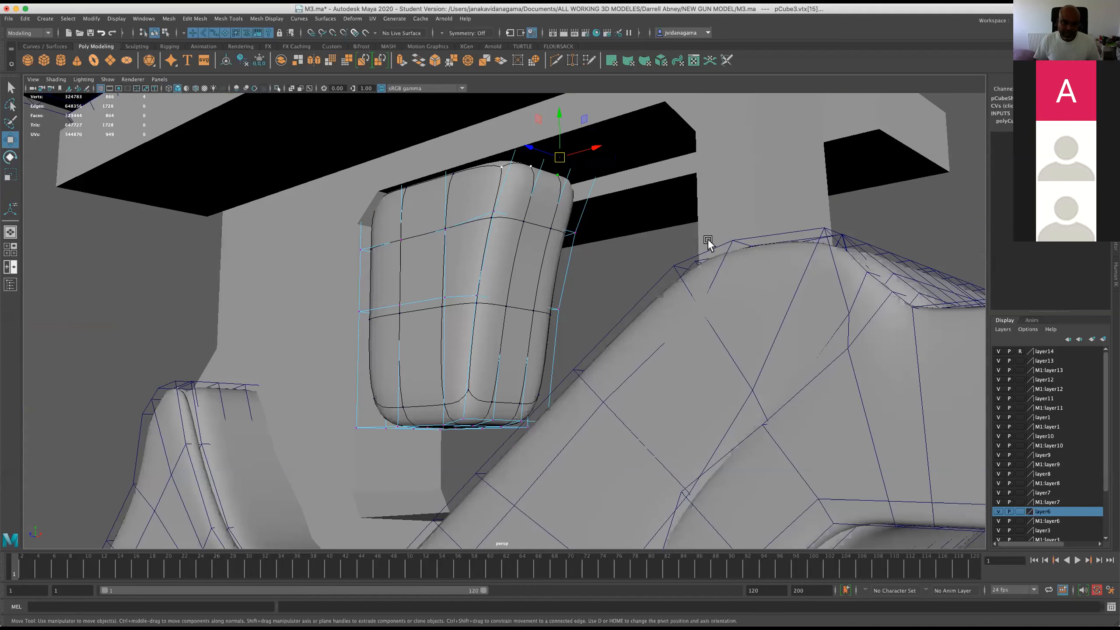
left_click_drag(645, 233, 501, 300, "alt")
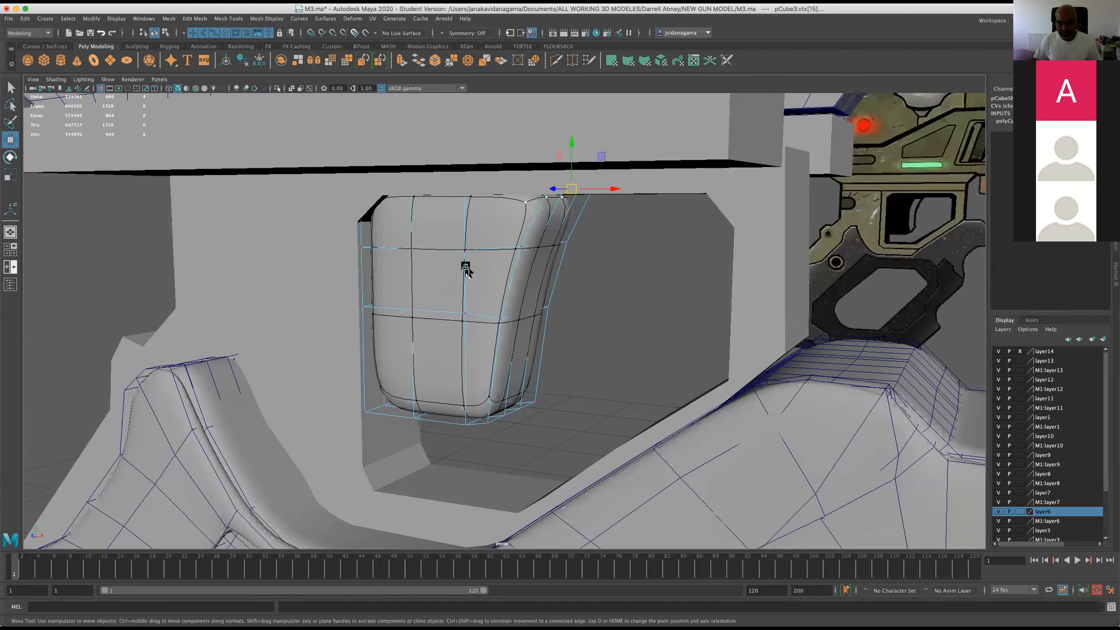
left_click_drag(459, 203, 430, 260, "alt")
scroll(440, 295, "up", 3)
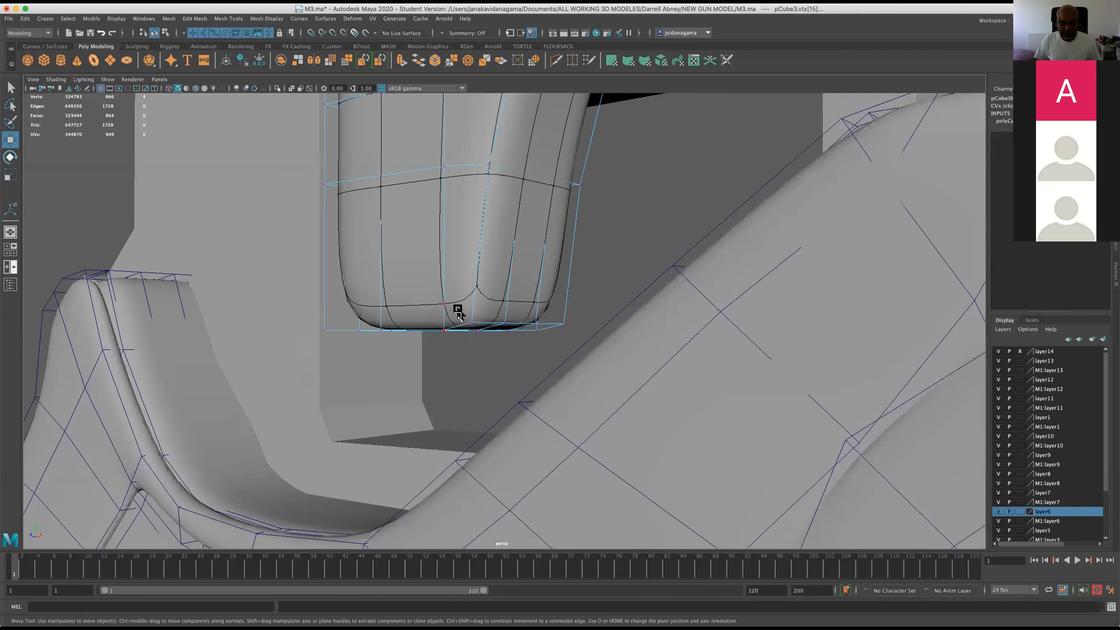
scroll(460, 322, "up", 2)
left_click(461, 323)
left_click(578, 323, "shift")
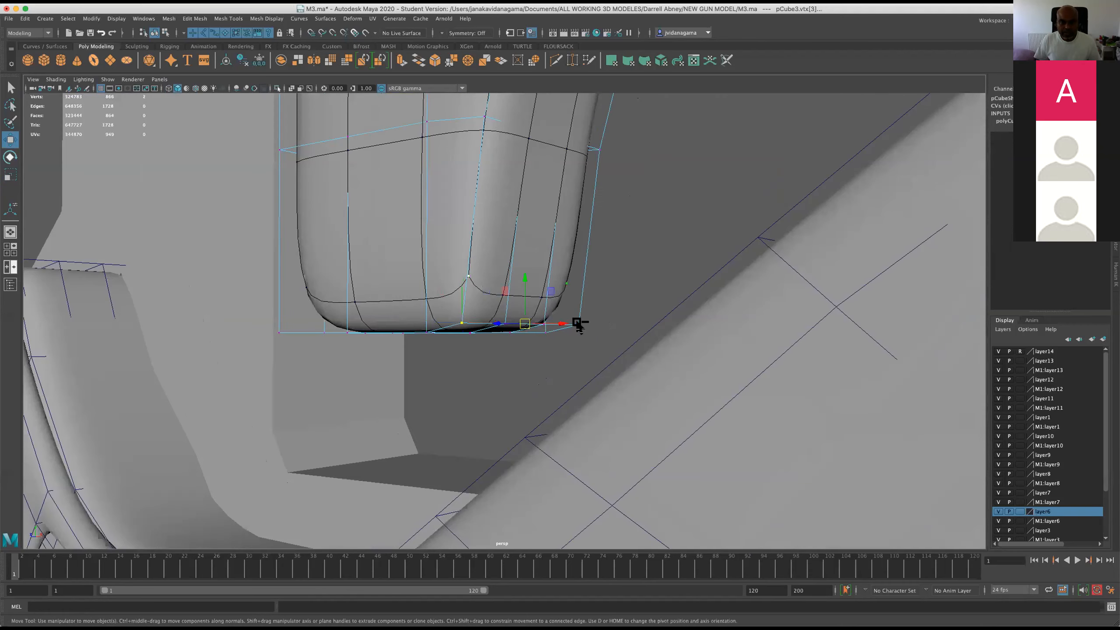
left_click_drag(433, 315, 533, 348, "alt")
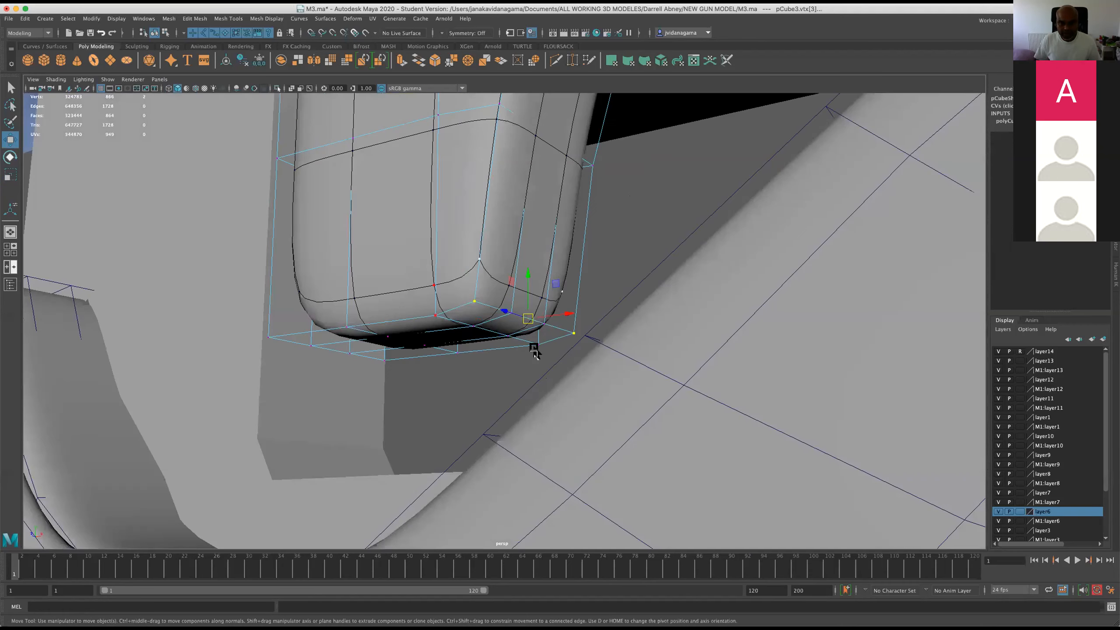
left_click(348, 331, "shift")
left_click(348, 331, "shift")
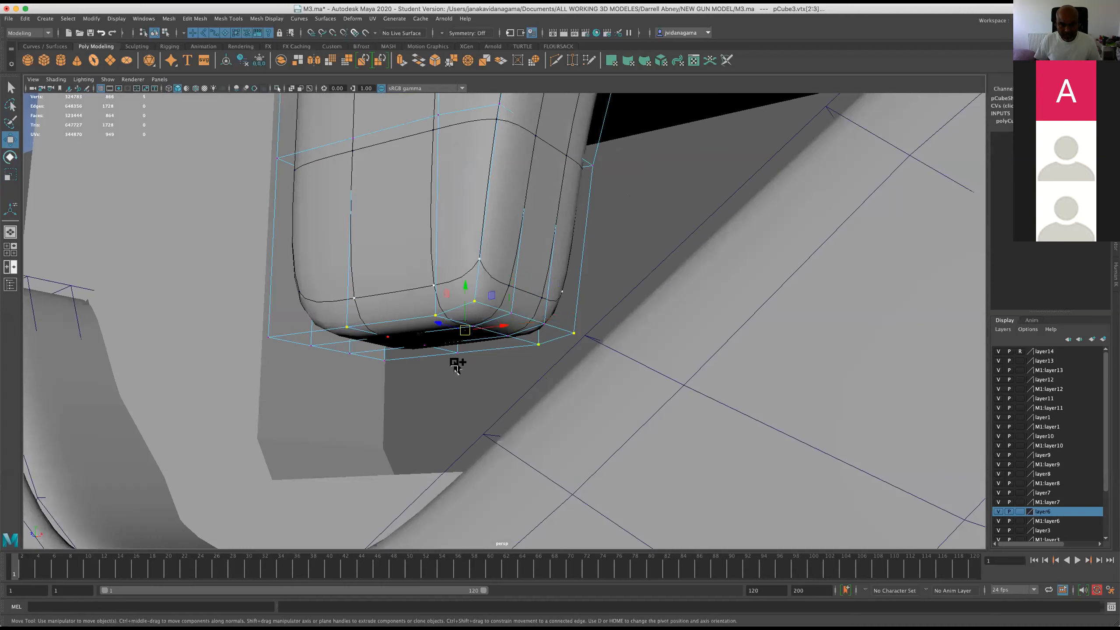
left_click(268, 337, "shift")
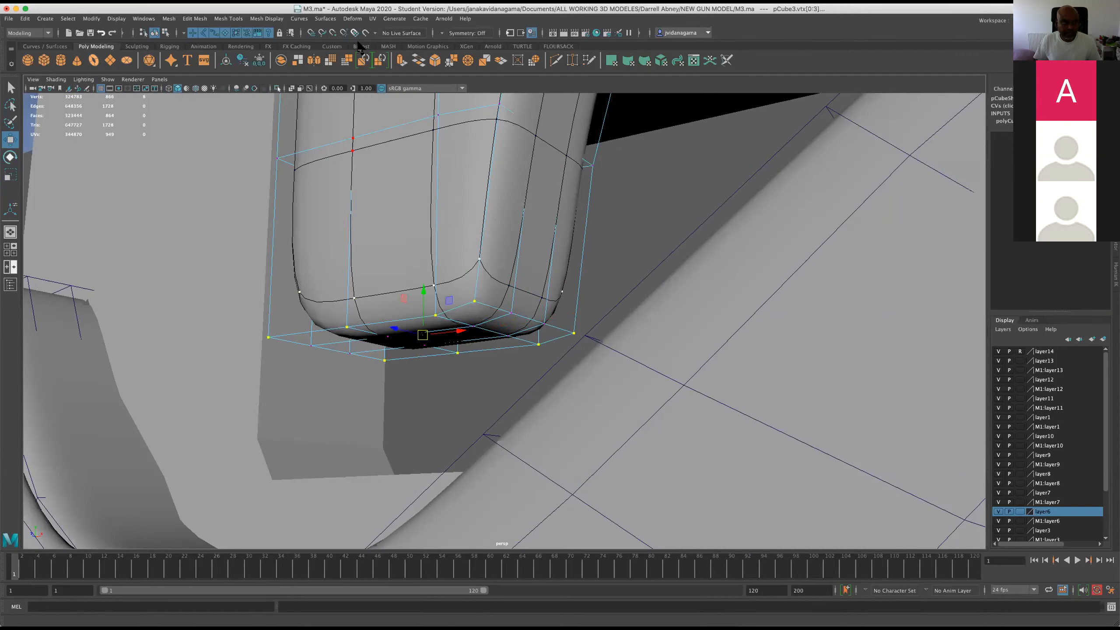
left_click(9, 175)
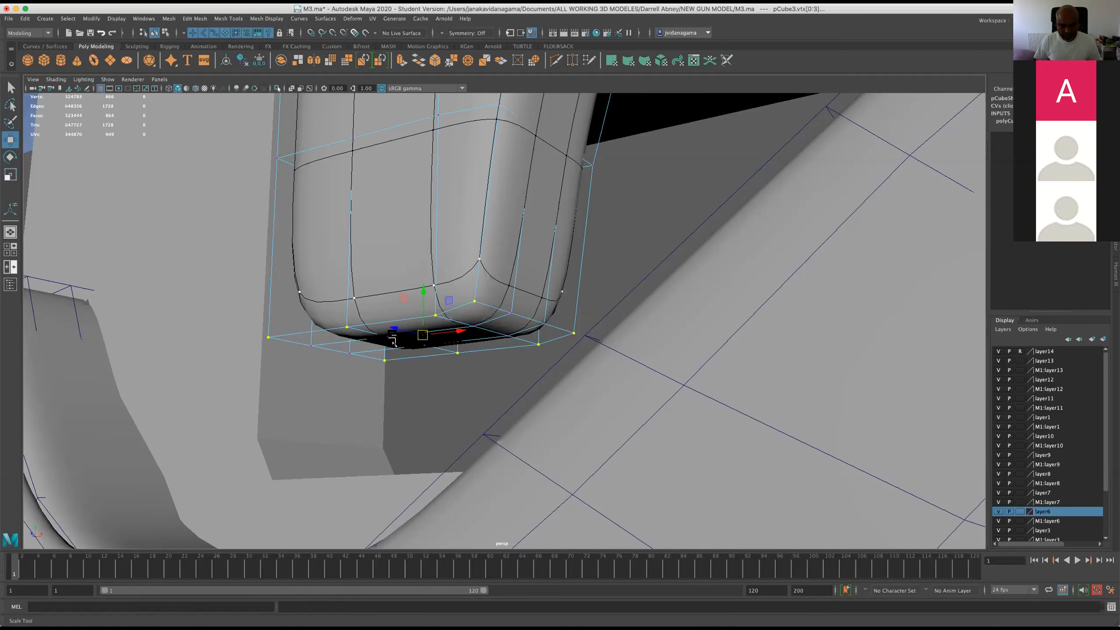
left_click_drag(418, 335, 413, 329)
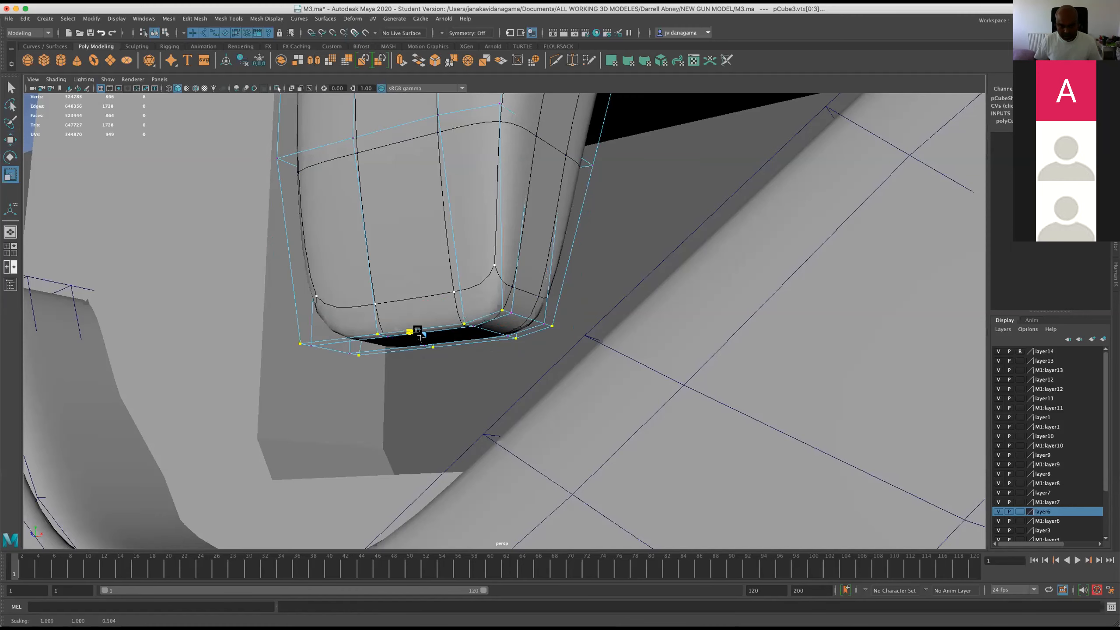
Adjust the depth of the trigger's horizontal edge loops to refine its taper and save the scene
left_click_drag(484, 291, 512, 337, "alt")
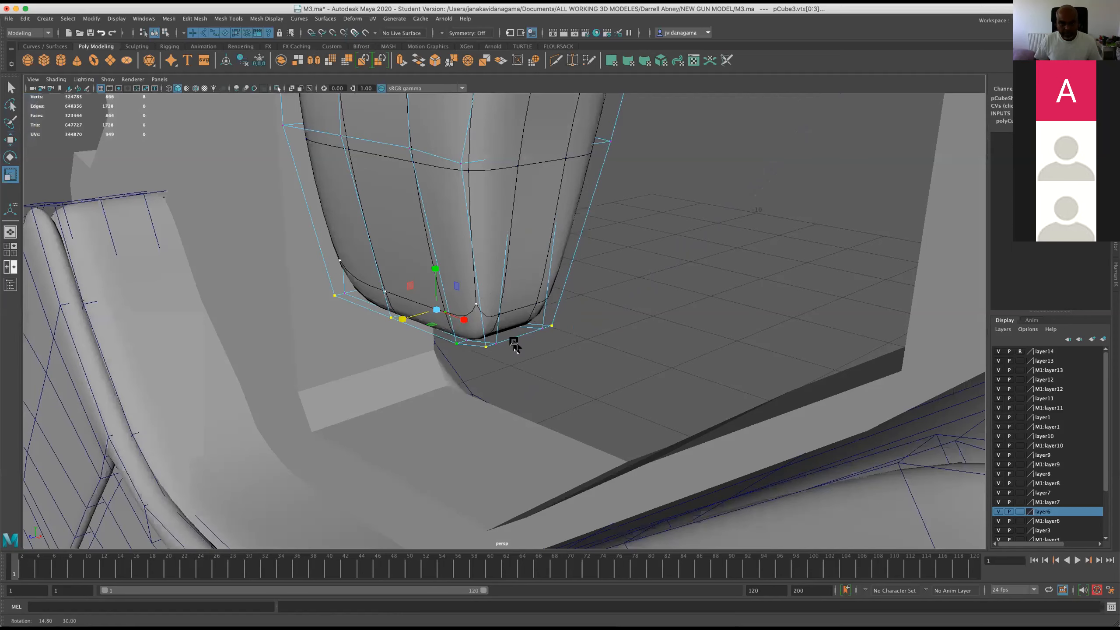
scroll(452, 277, "up", 3)
right_click_drag(440, 222, 367, 153)
double_click(395, 207)
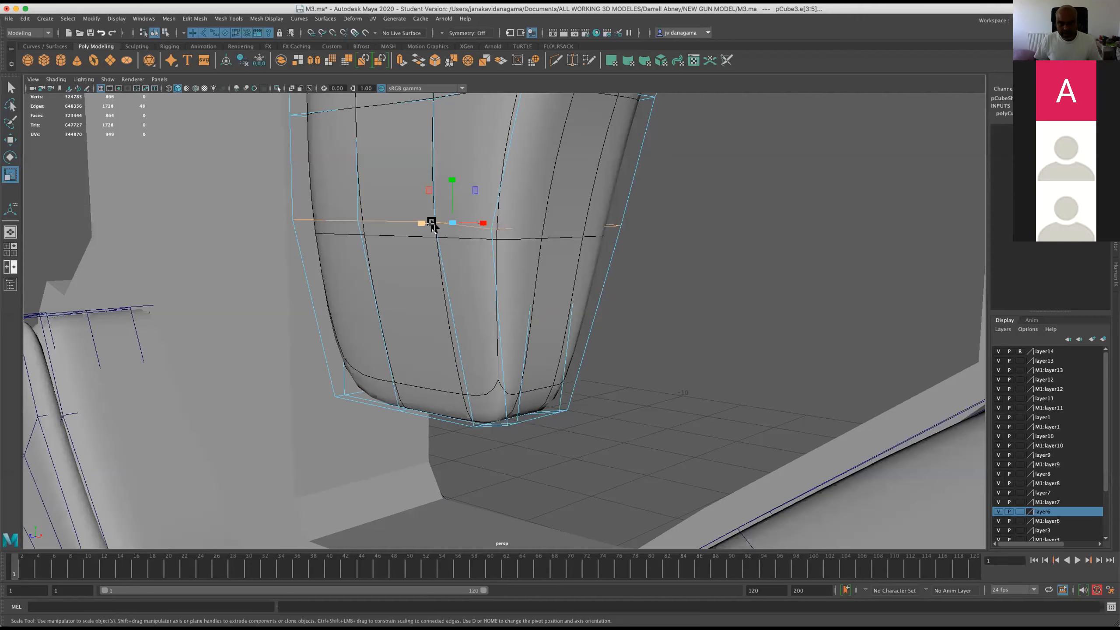
left_click_drag(438, 224, 490, 260)
double_click(430, 220)
key("super+z")
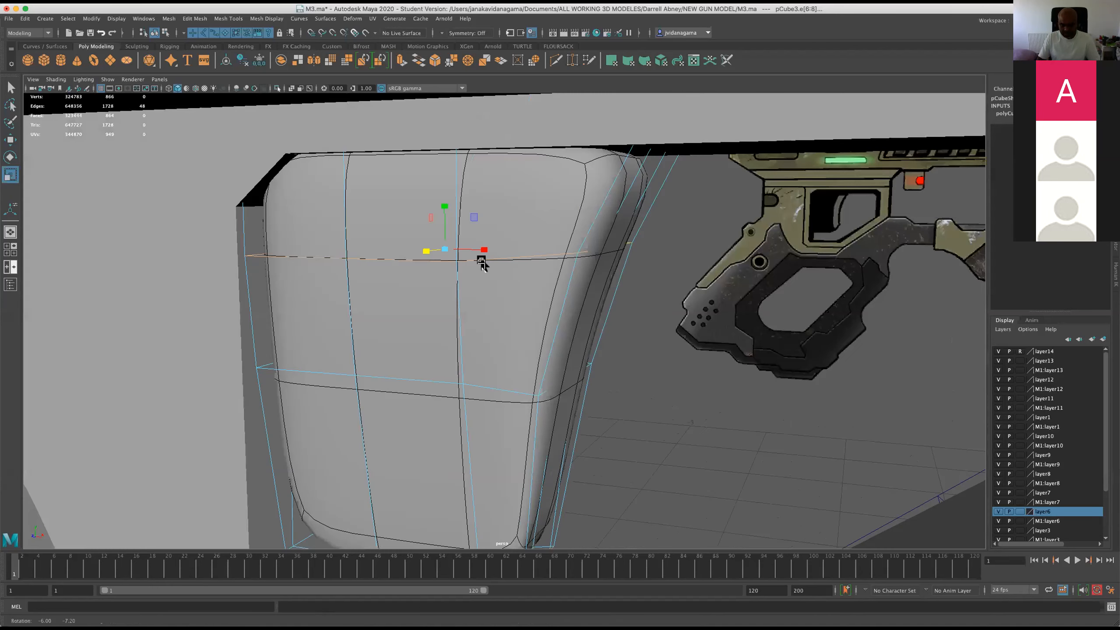
key("super+s")
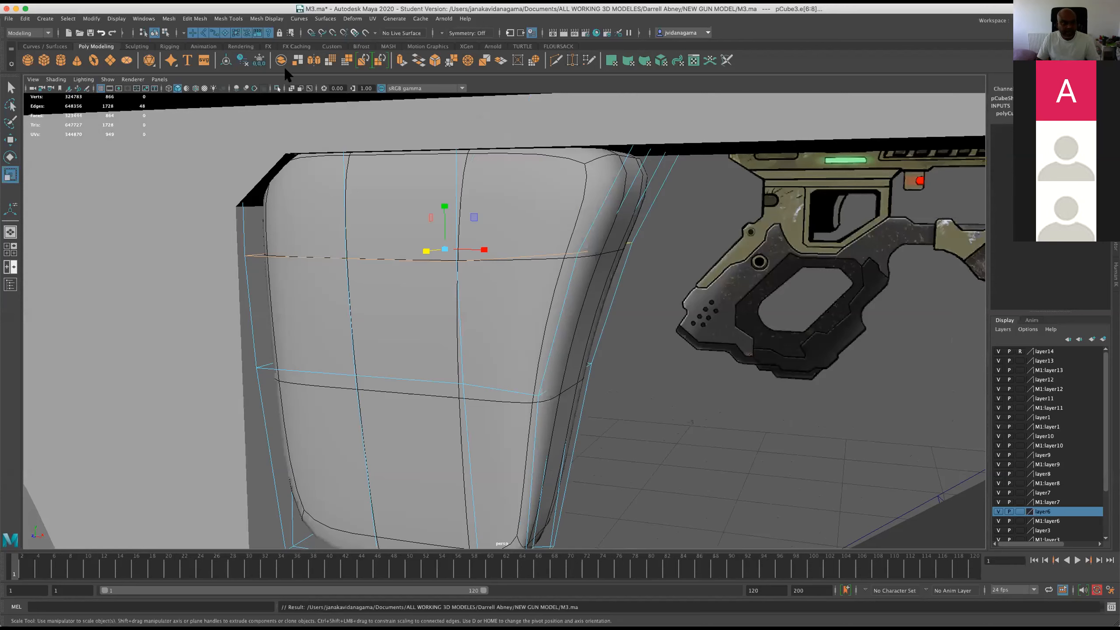
Insert two horizontal edge loops in each of the trigger's upper, middle and lower sections
left_click(203, 19)
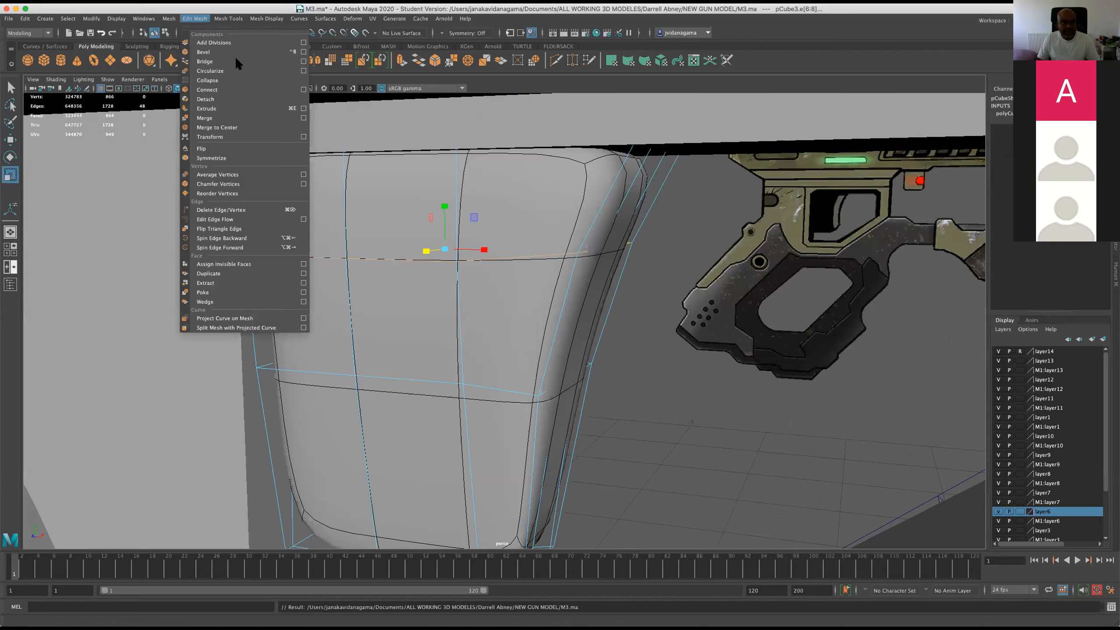
mouse_move(222, 20)
left_click(244, 89)
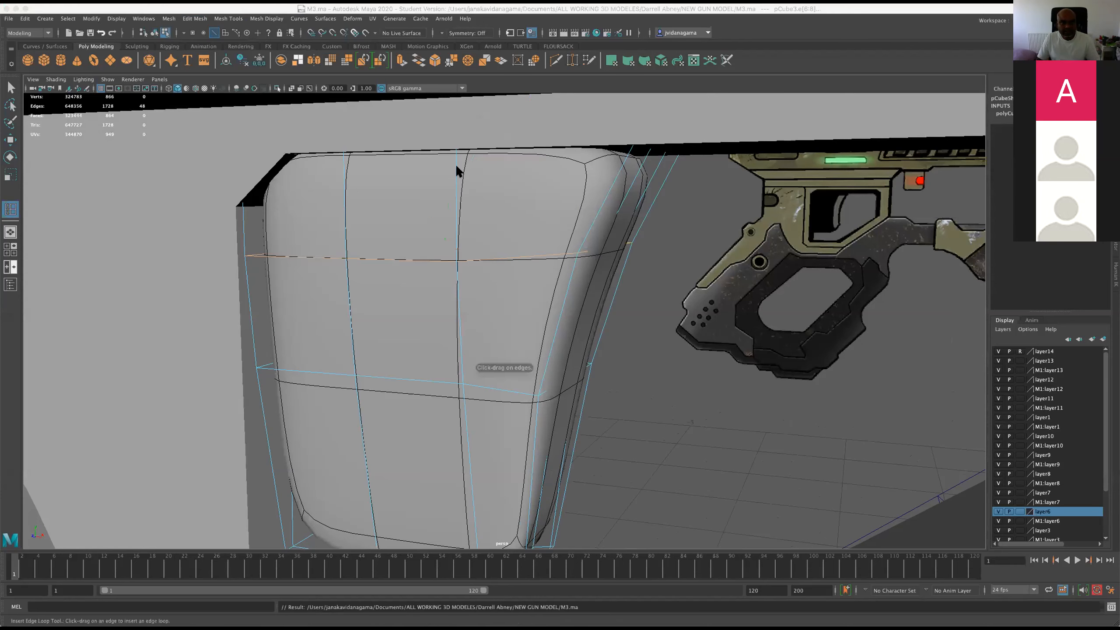
left_click(457, 175)
left_click_drag(348, 356, 441, 319, "alt")
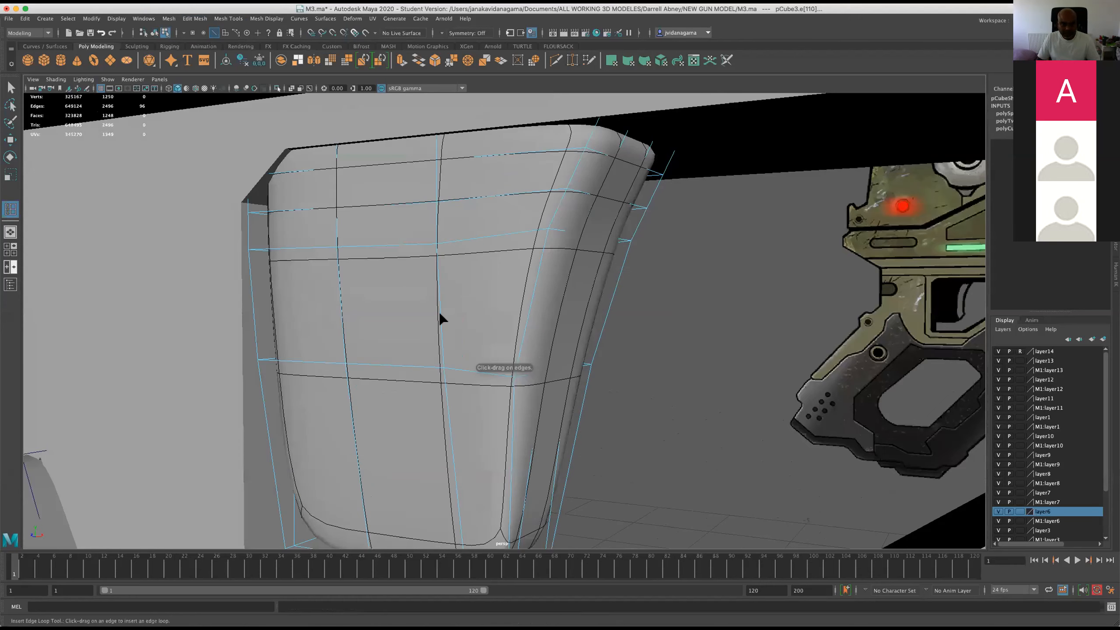
left_click(439, 317)
left_click_drag(441, 454, 452, 453)
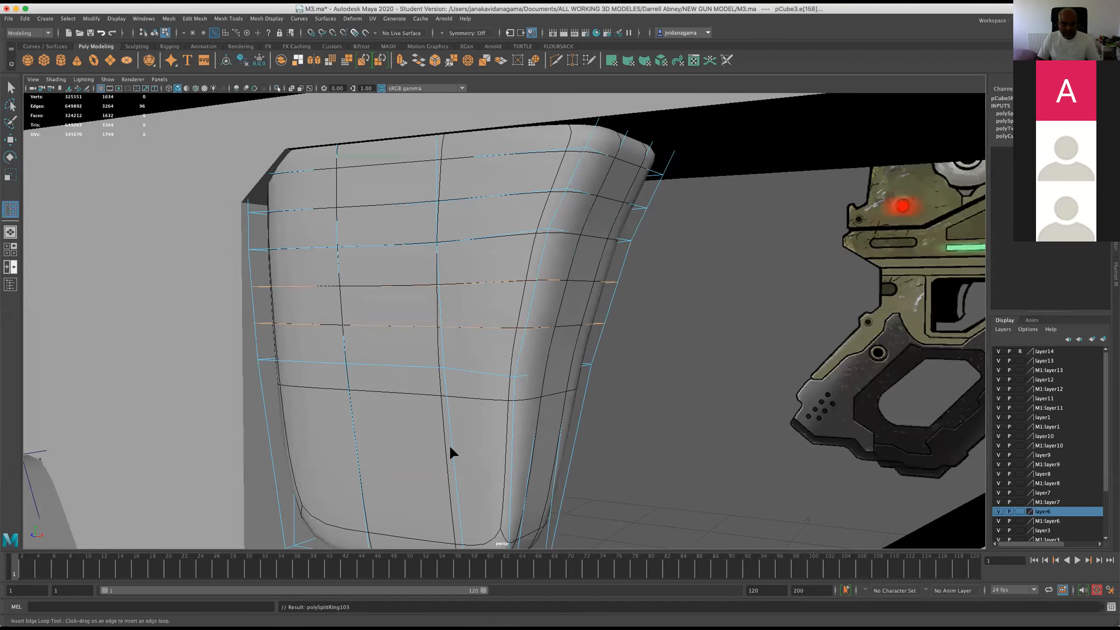
left_click(440, 454)
left_click_drag(447, 355, 395, 430, "alt")
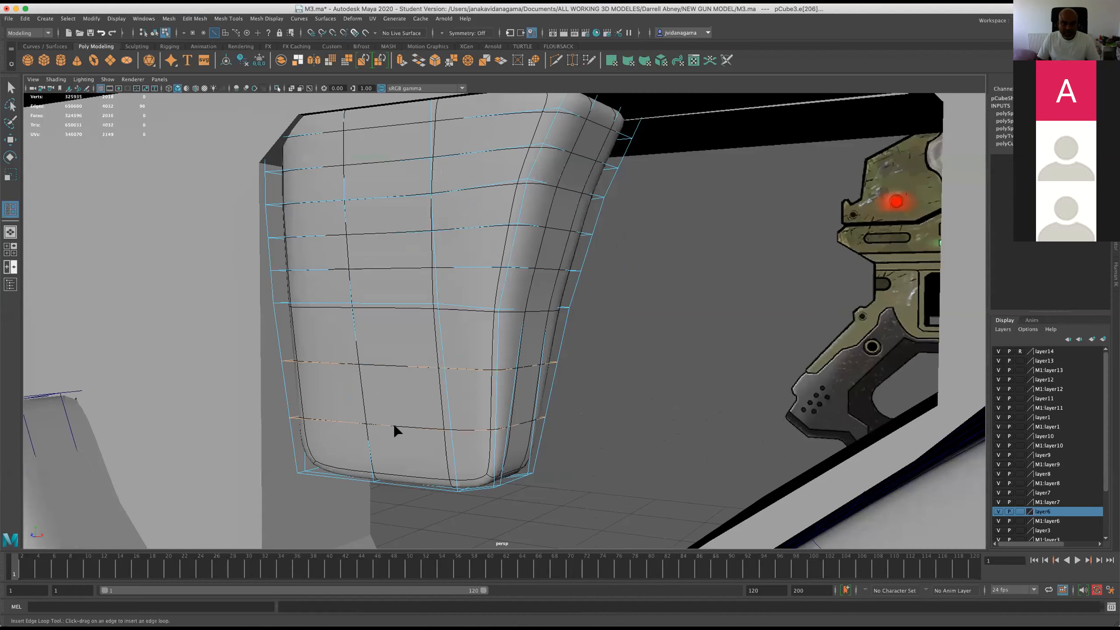
Insert two vertical edge loops in each of the two wide columns on the trigger's side and save the scene
left_click(427, 430)
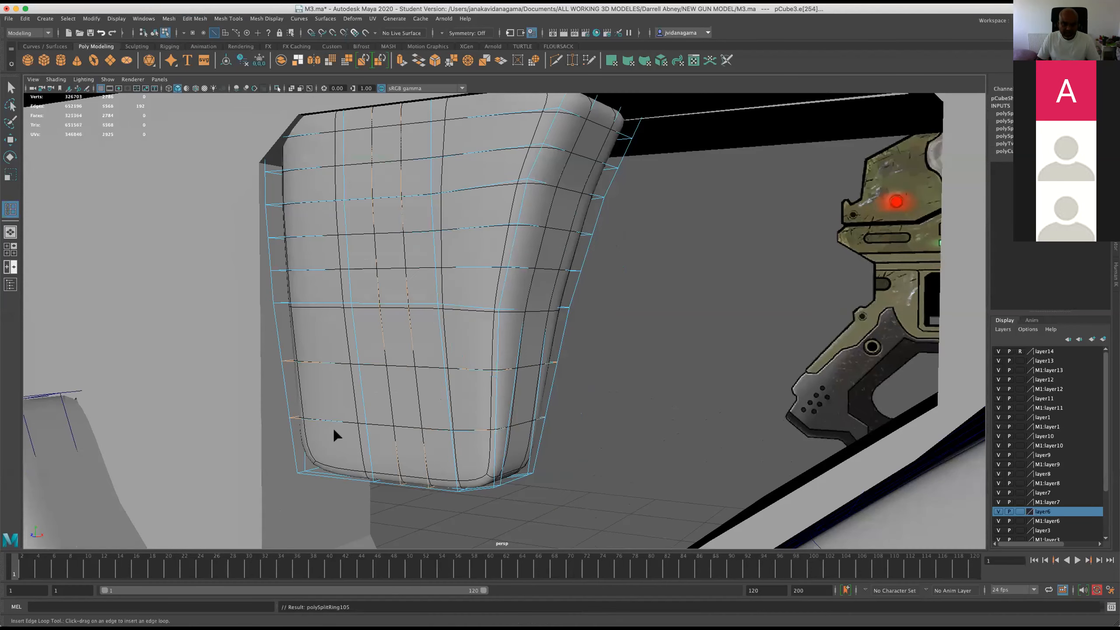
left_click(324, 425)
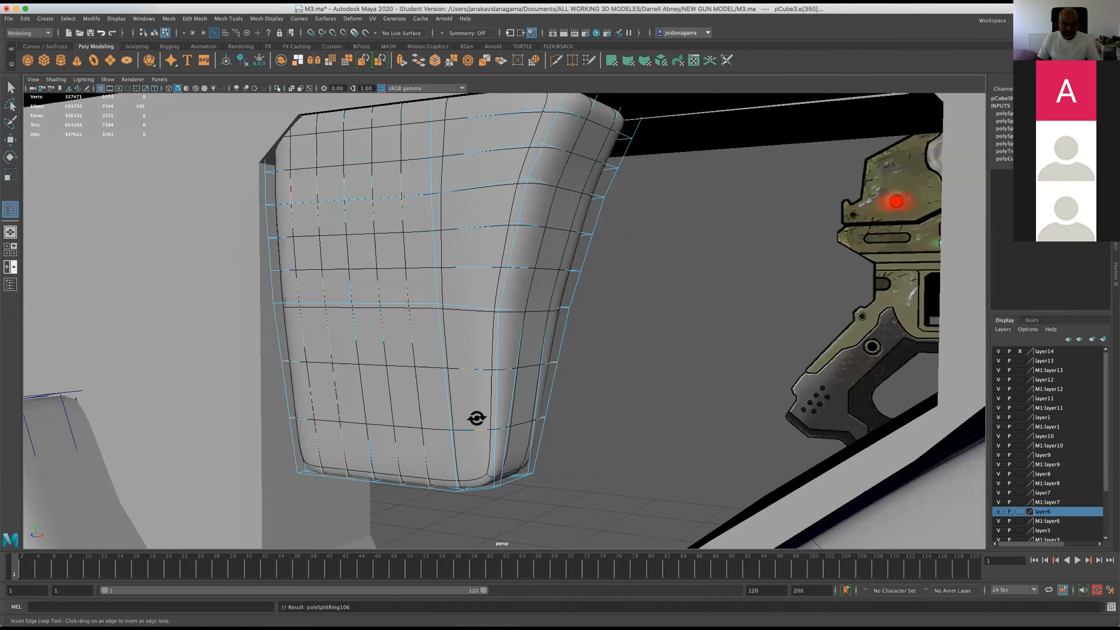
left_click_drag(388, 420, 317, 421, "alt")
left_click_drag(418, 420, 512, 433, "alt")
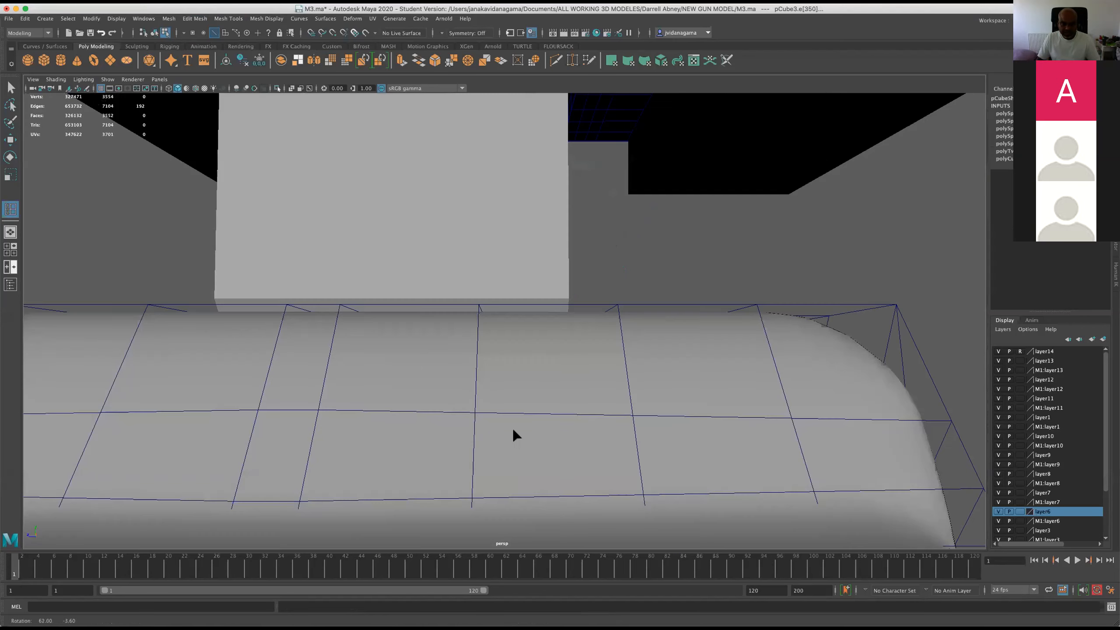
key("f")
key("super+s")
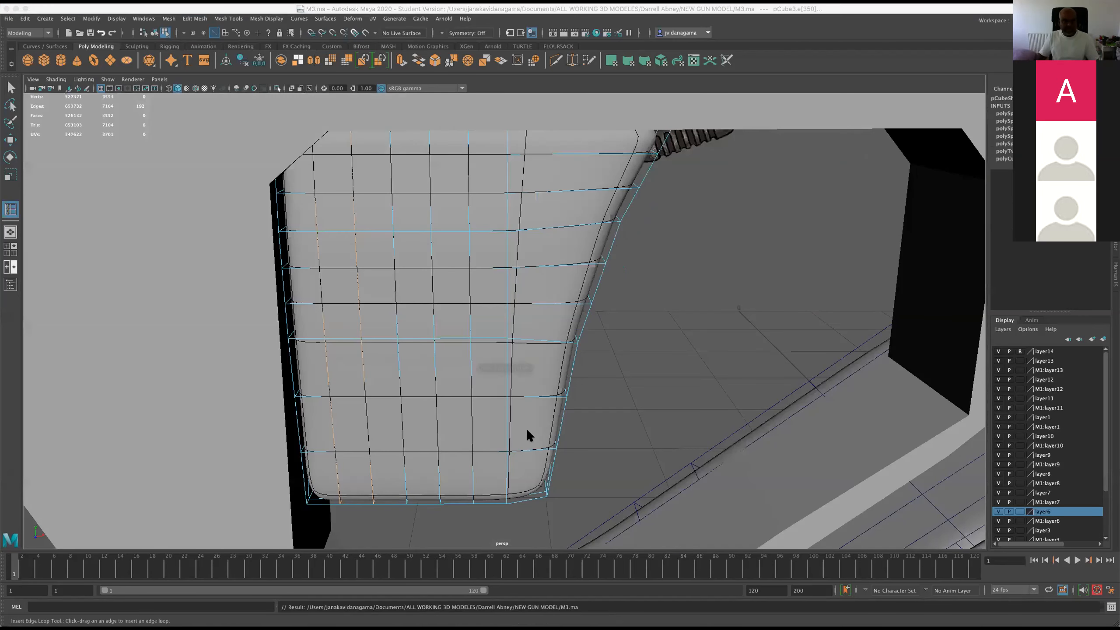
Move the vertices at the trigger's lower front corner onto the trigger outline in the front-view reference and save the scene
left_click(10, 140)
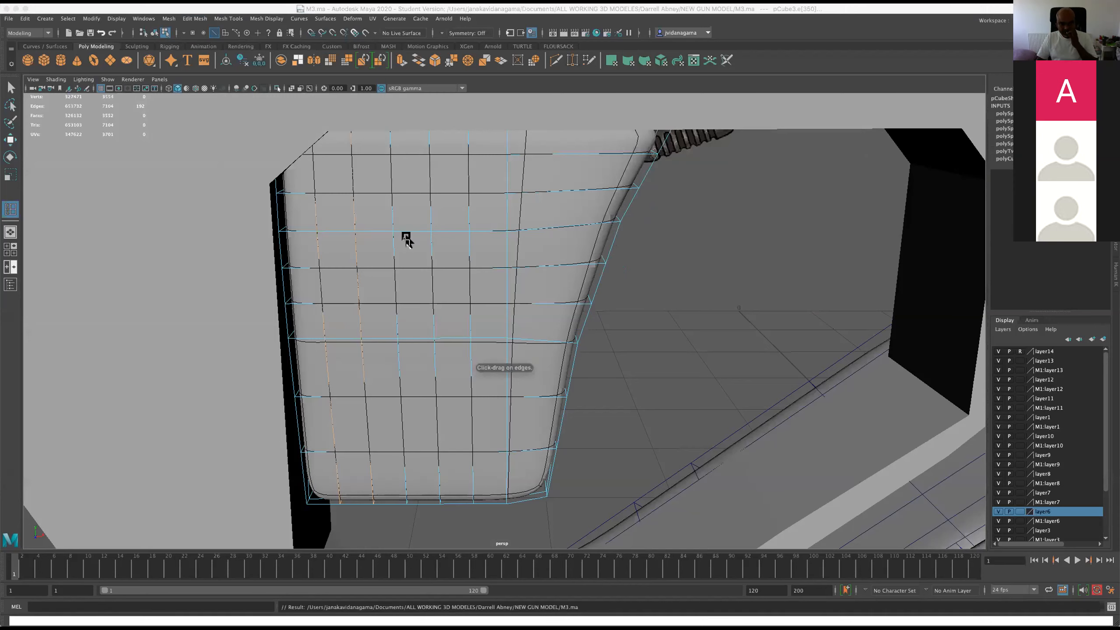
scroll(370, 282, "down", 5)
key("space")
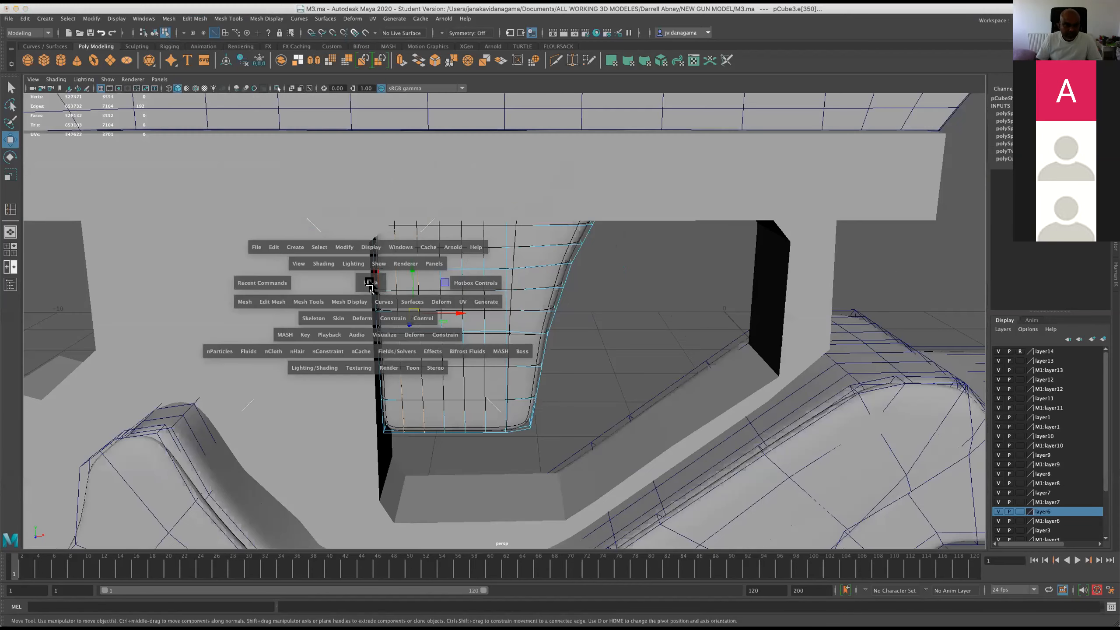
key("space")
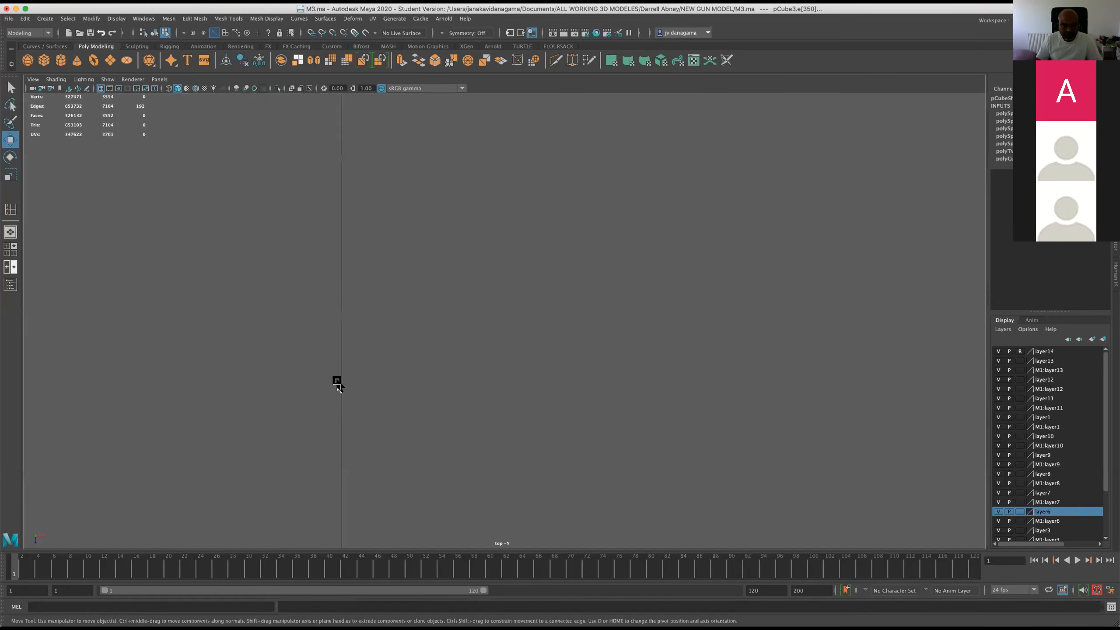
key("space")
key("space")
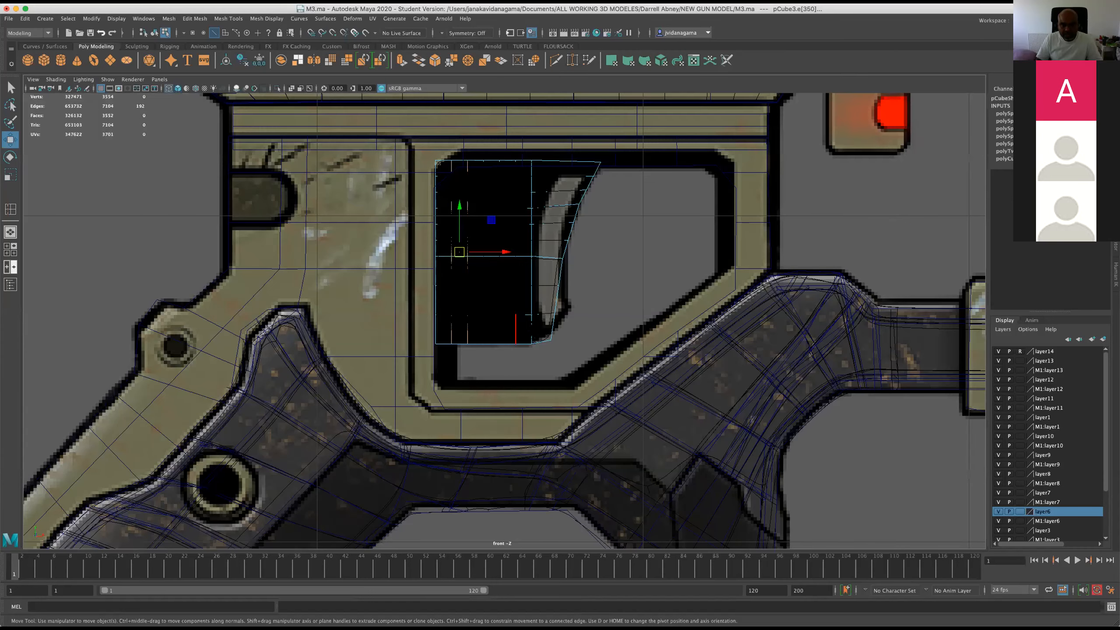
scroll(561, 292, "up", 2)
scroll(561, 291, "up", 1)
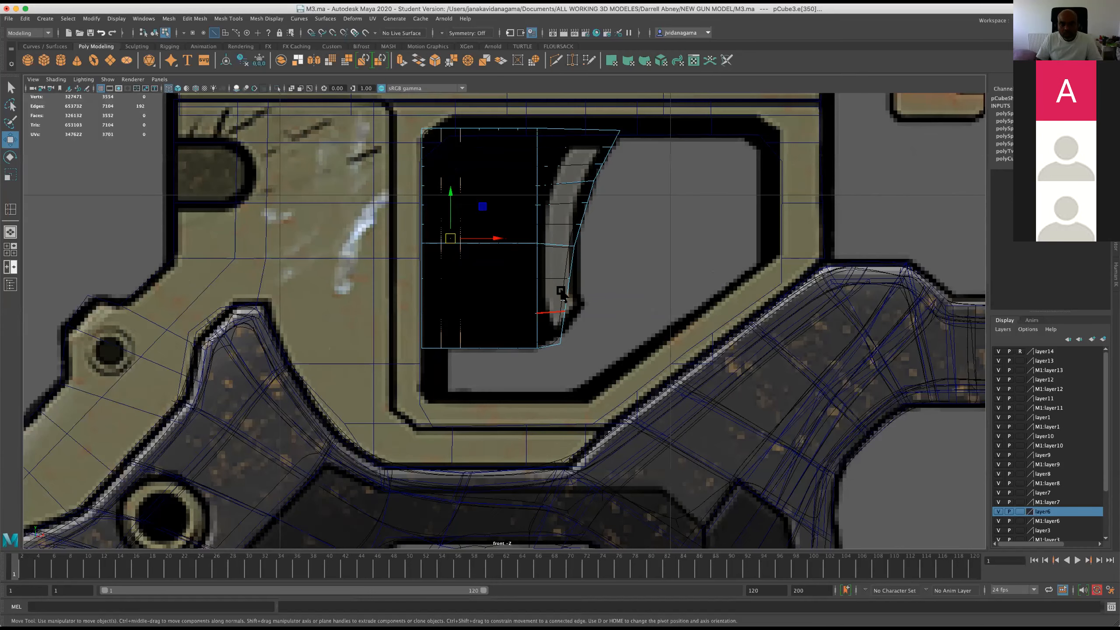
key("F9")
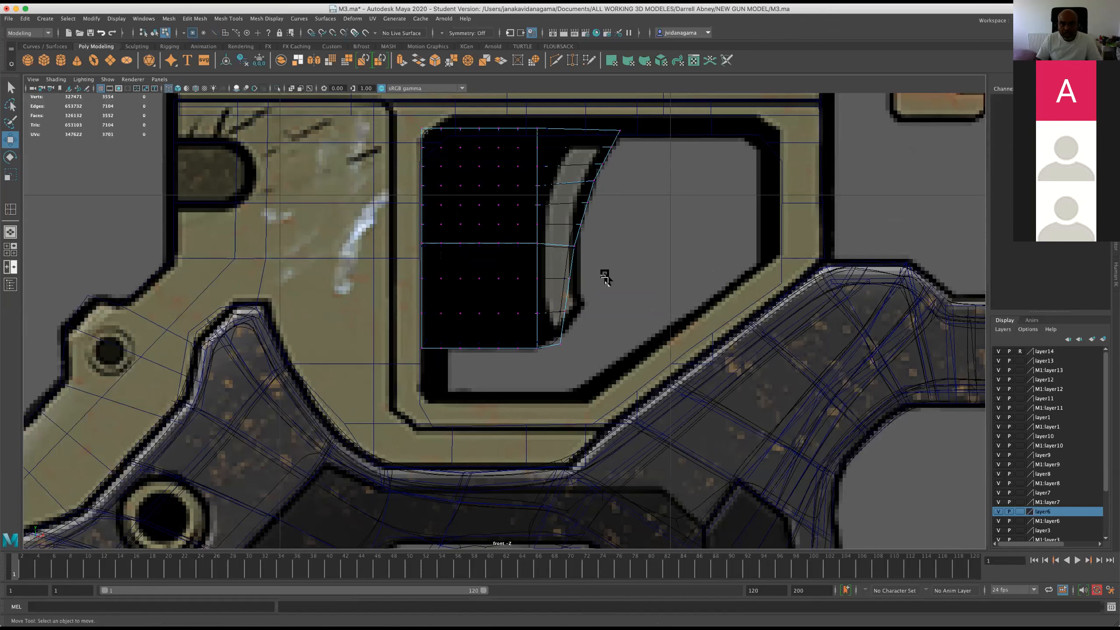
left_click_drag(563, 267, 557, 323)
left_click_drag(565, 312, 566, 335)
key("space")
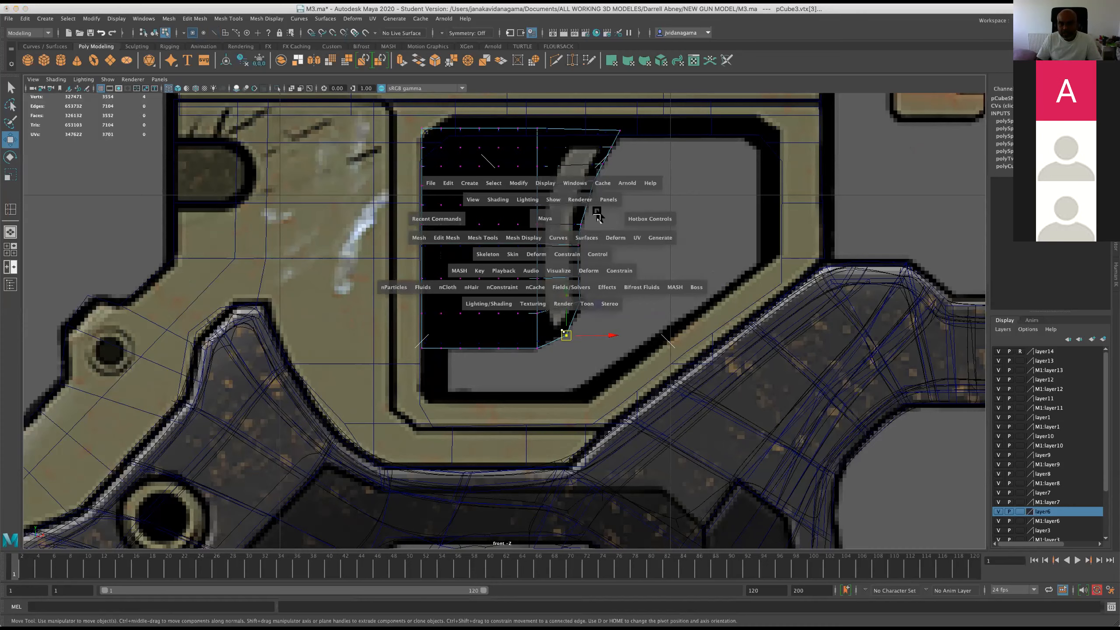
key("space")
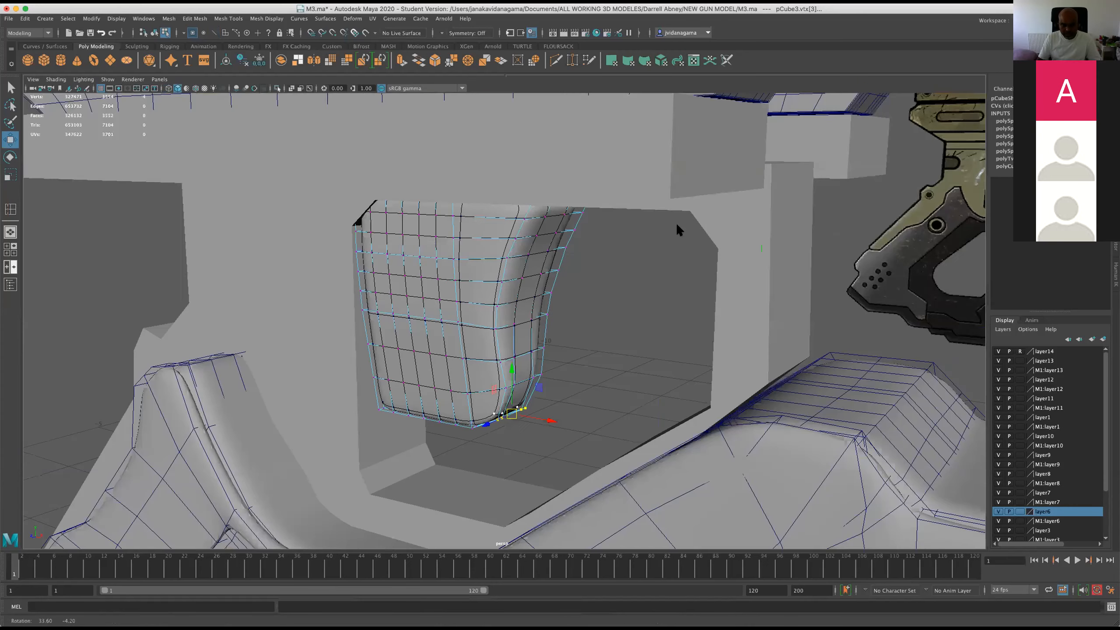
key("super+s")
scroll(416, 295, "down", 2)
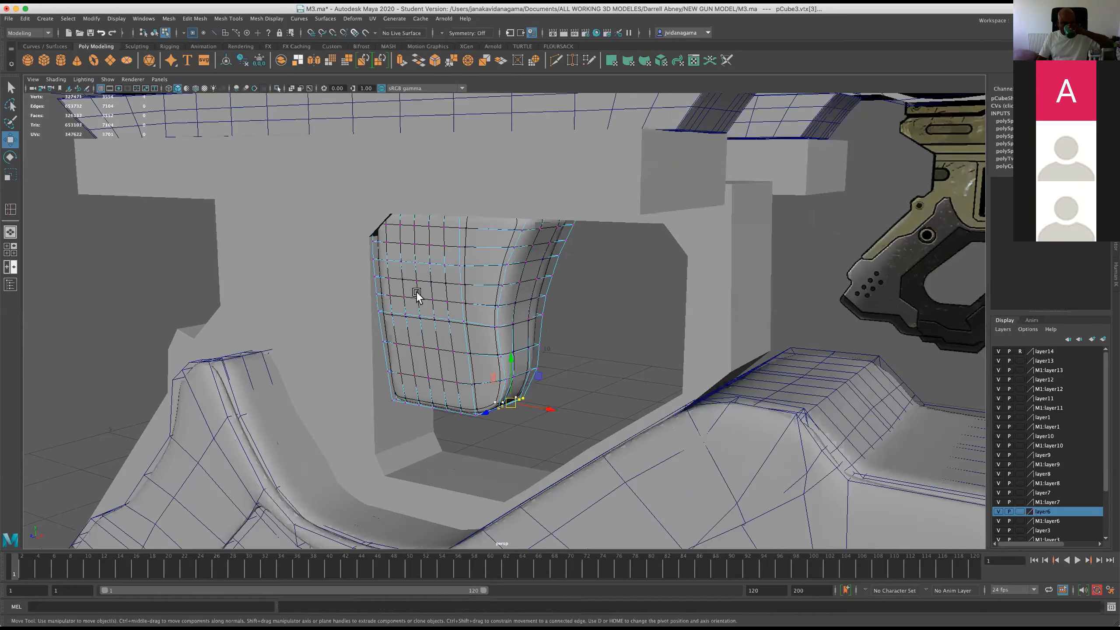
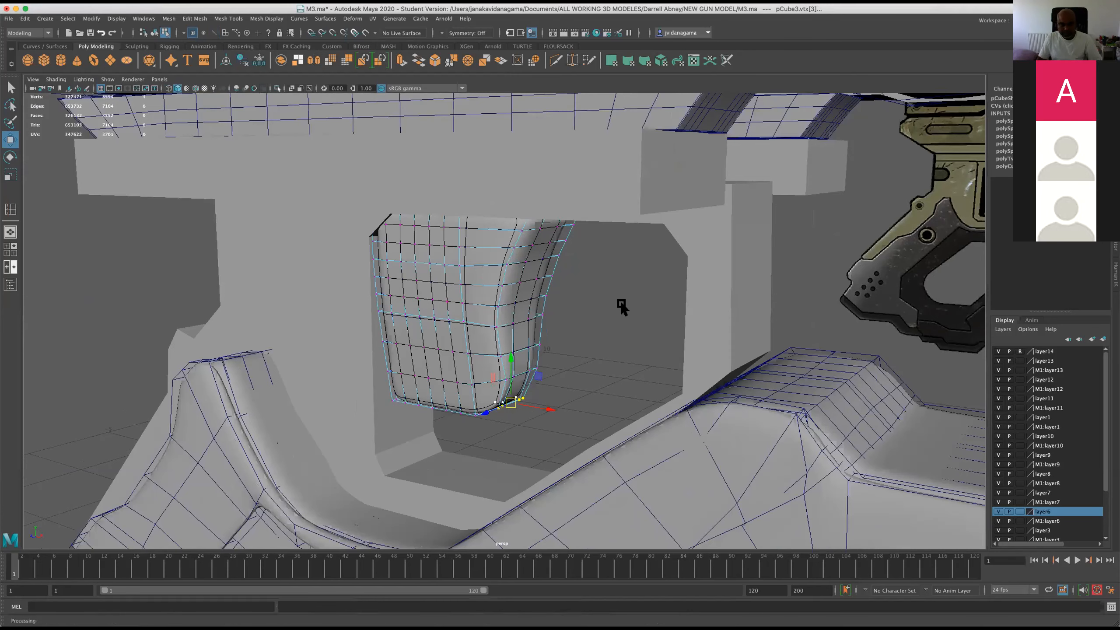
Examine the front-view reference around the foregrip and the frame piece beneath the gun body
left_click_drag(525, 305, 420, 327, "alt")
key("space")
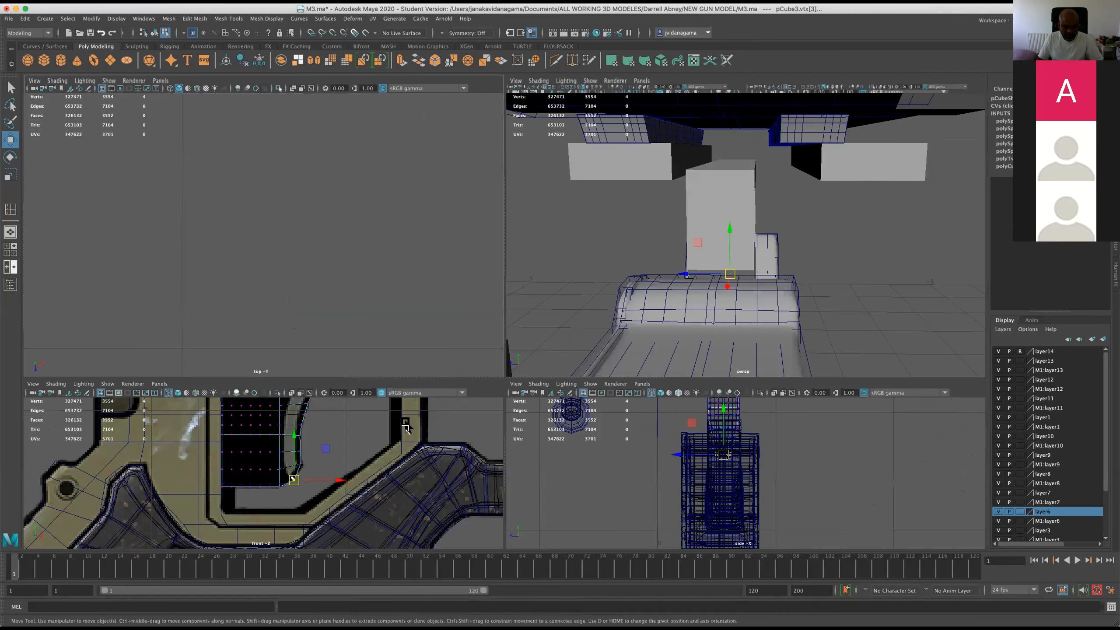
key("space")
scroll(456, 368, "down", 5)
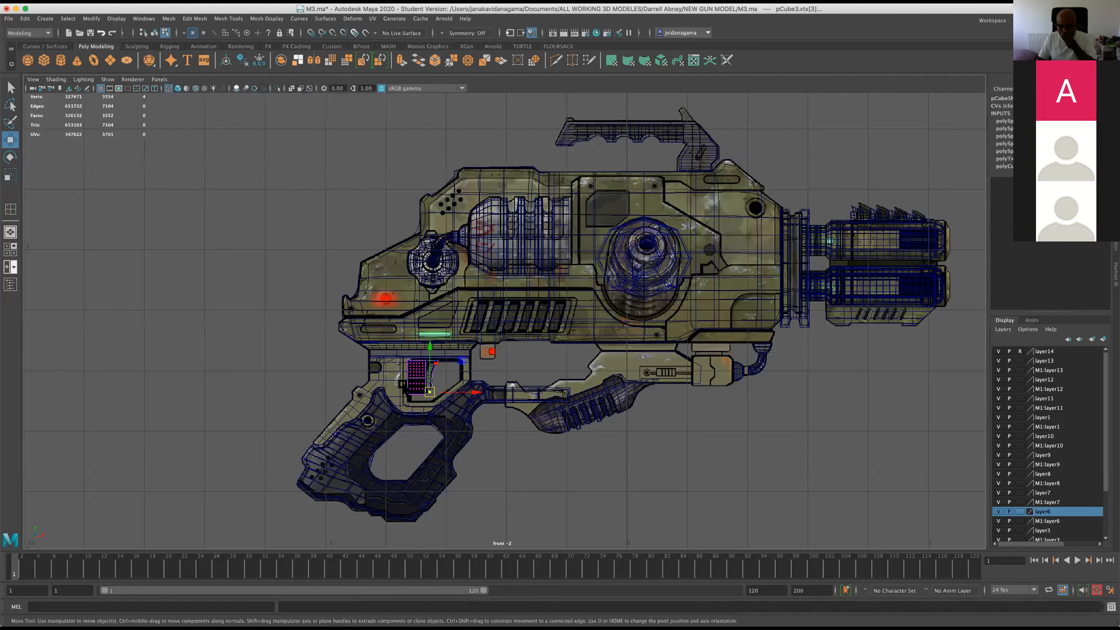
scroll(461, 391, "up", 4)
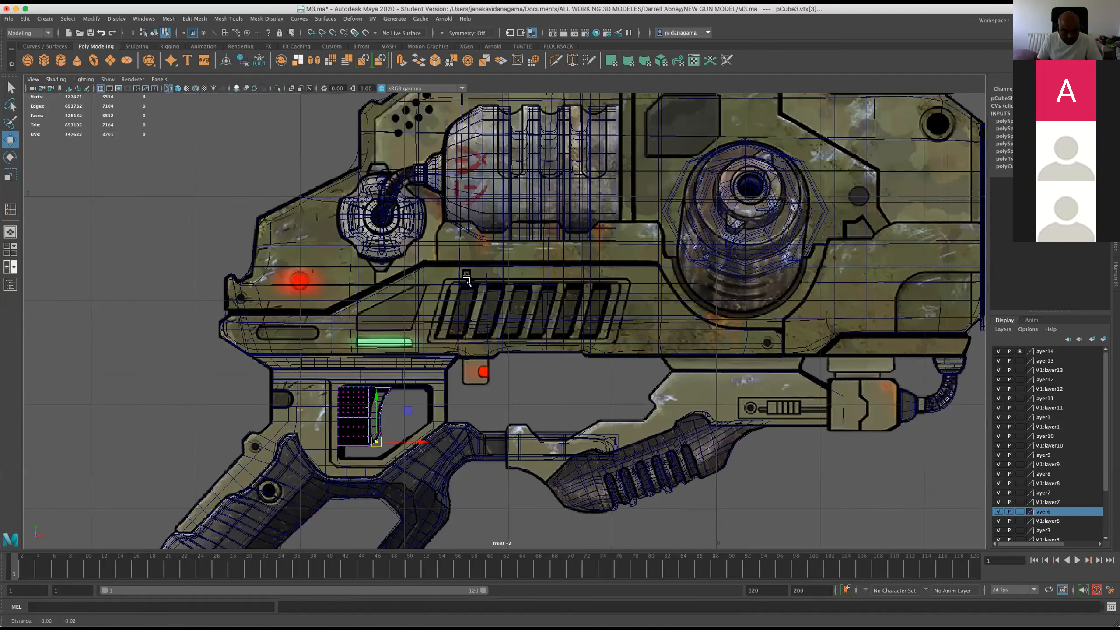
scroll(412, 305, "up", 2)
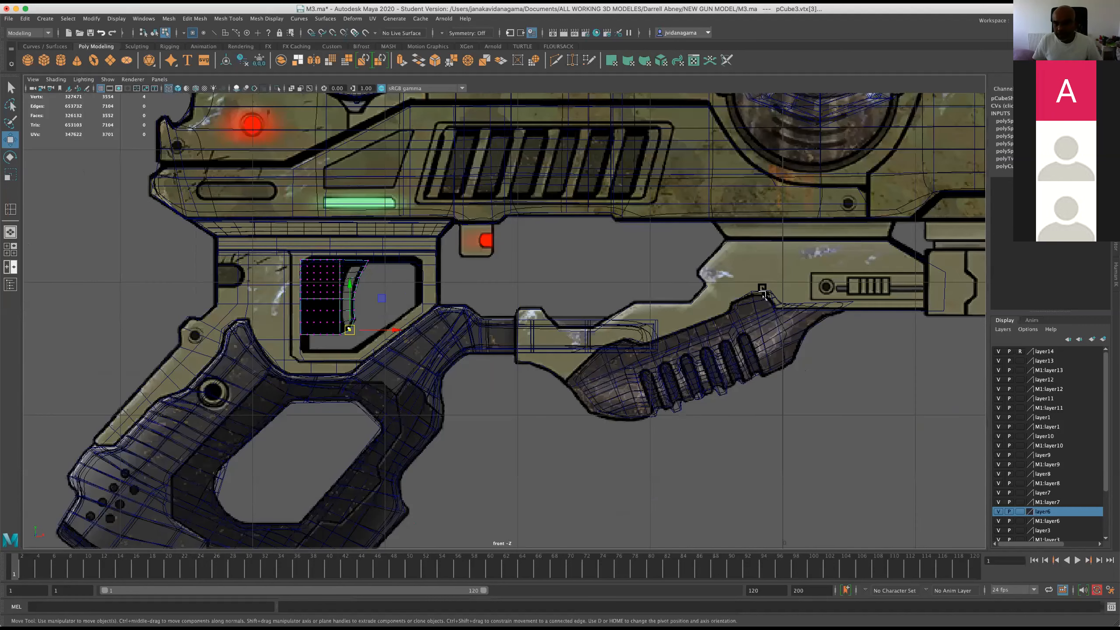
scroll(573, 300, "down", 2)
scroll(706, 284, "up", 2)
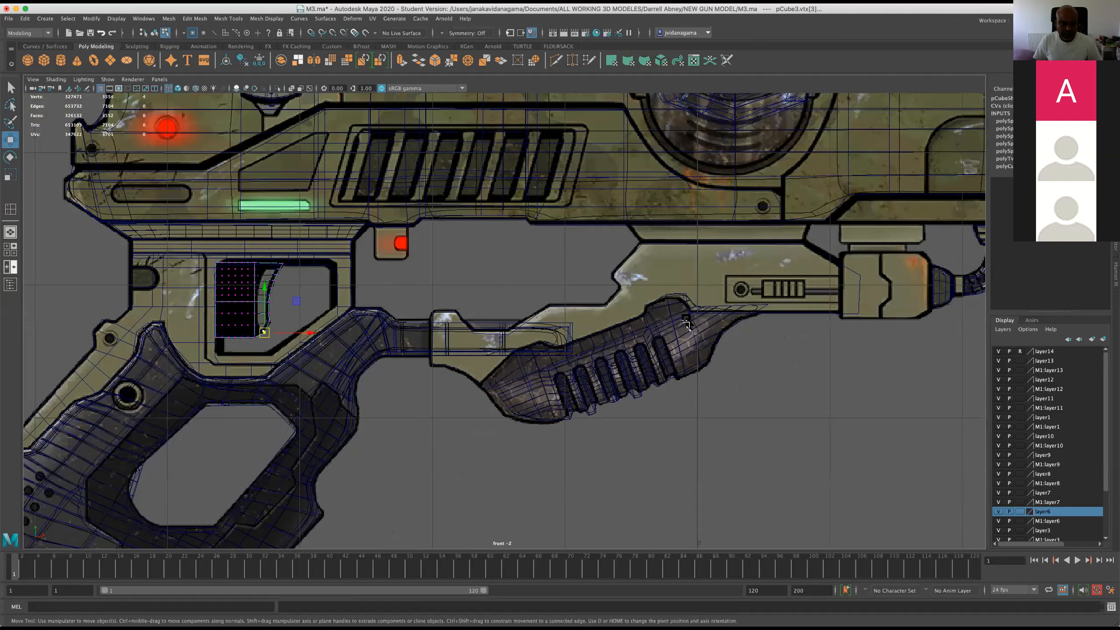
middle_click_drag(699, 324, 574, 348, "alt")
middle_click_drag(638, 281, 605, 265, "alt")
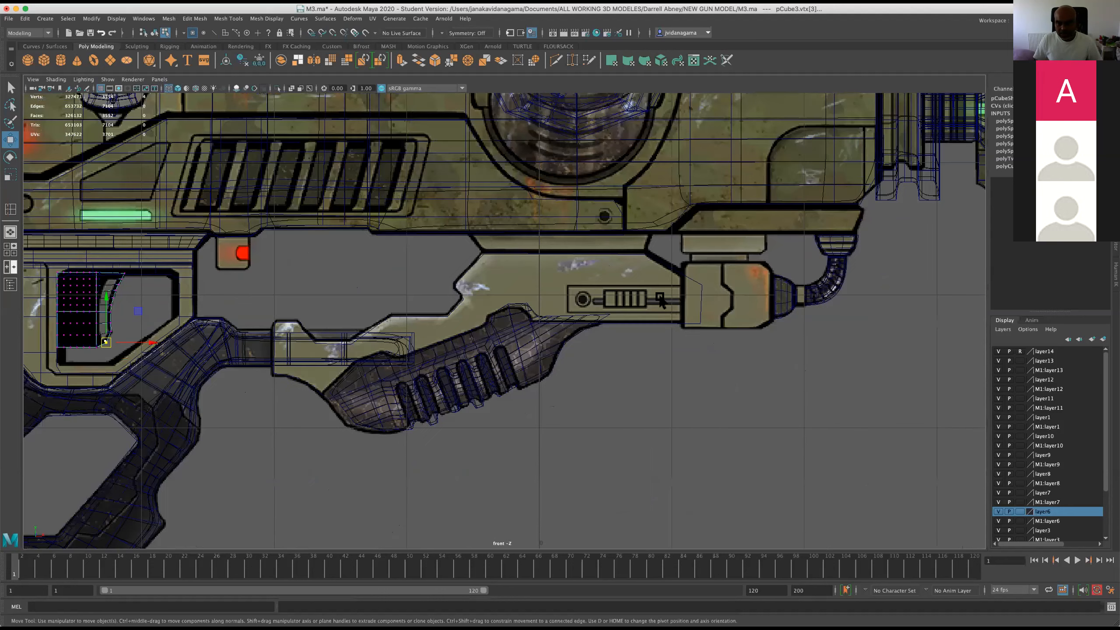
scroll(502, 309, "up", 1)
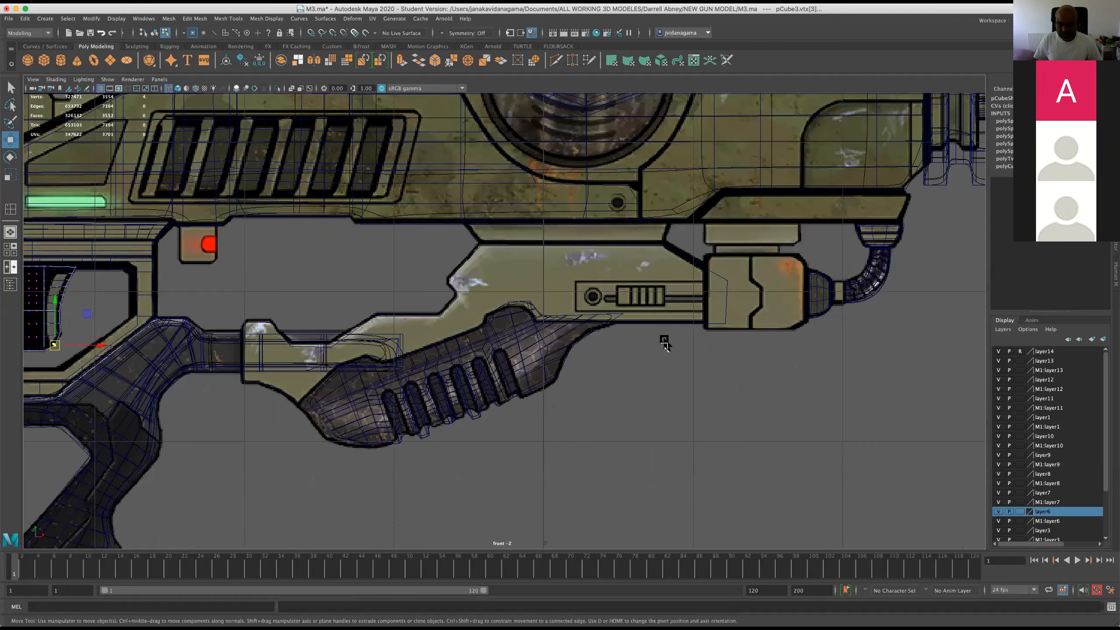
scroll(330, 272, "up", 1)
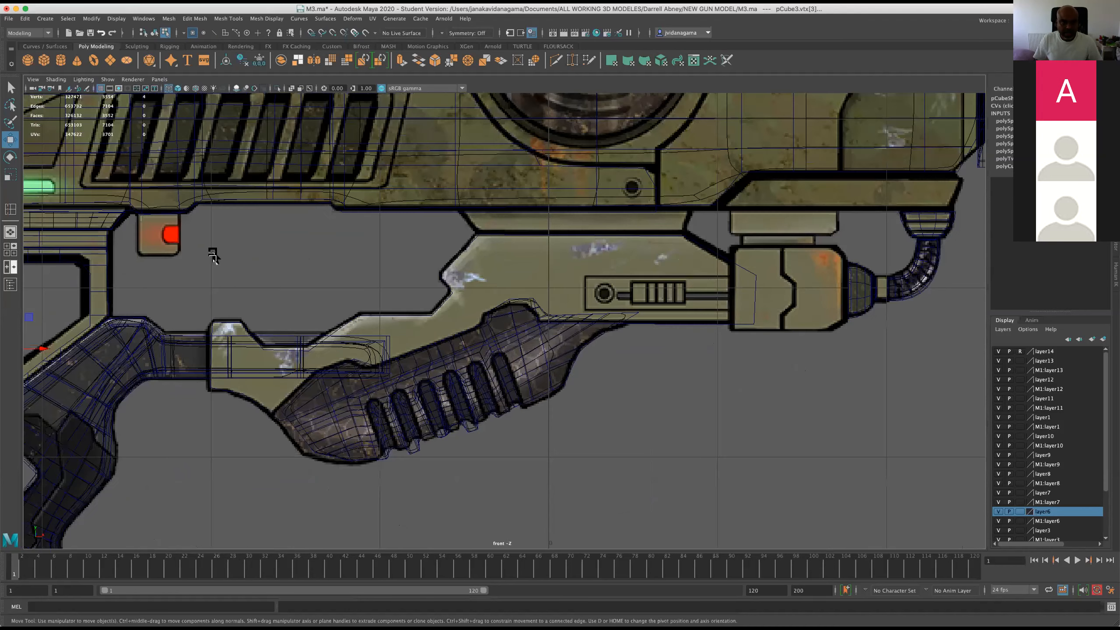
left_click(40, 166)
scroll(40, 165, "up", 1)
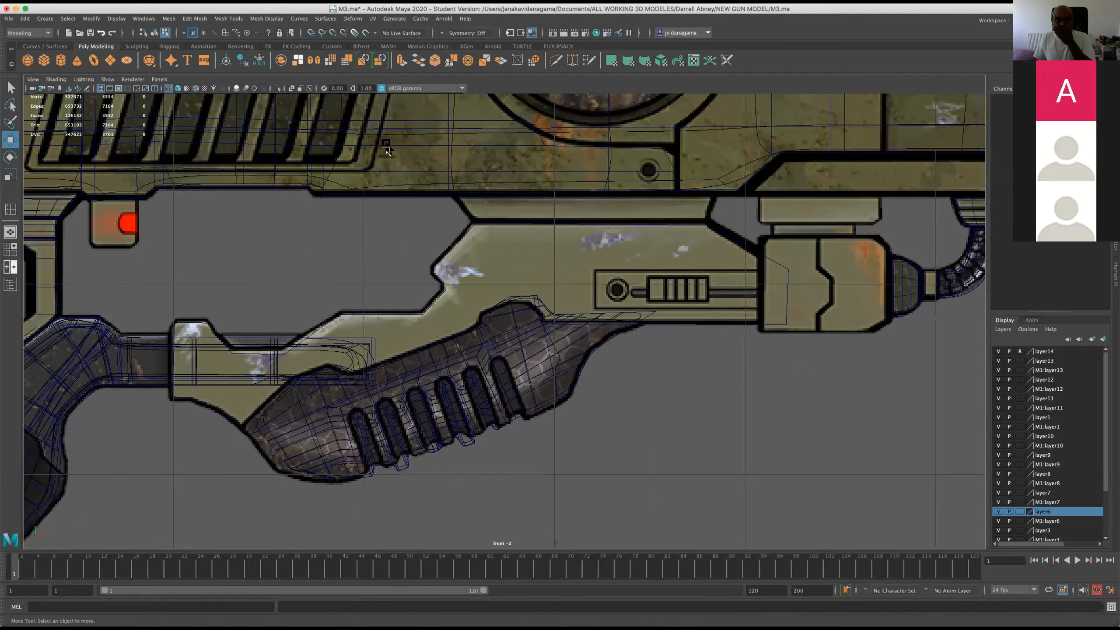
left_click(199, 19)
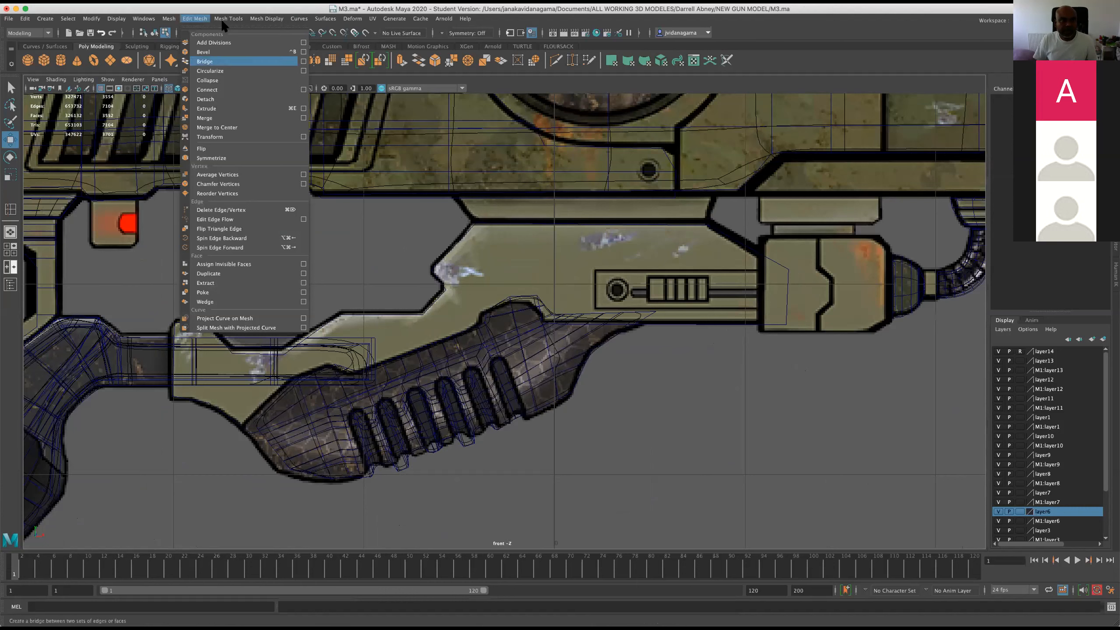
mouse_move(227, 19)
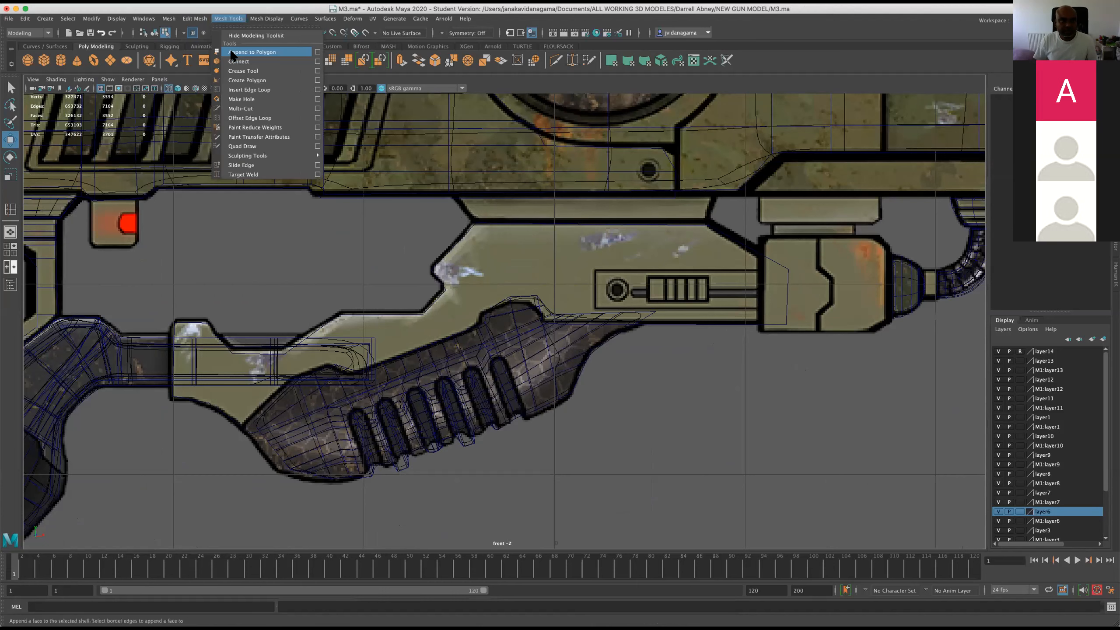
left_click(269, 81)
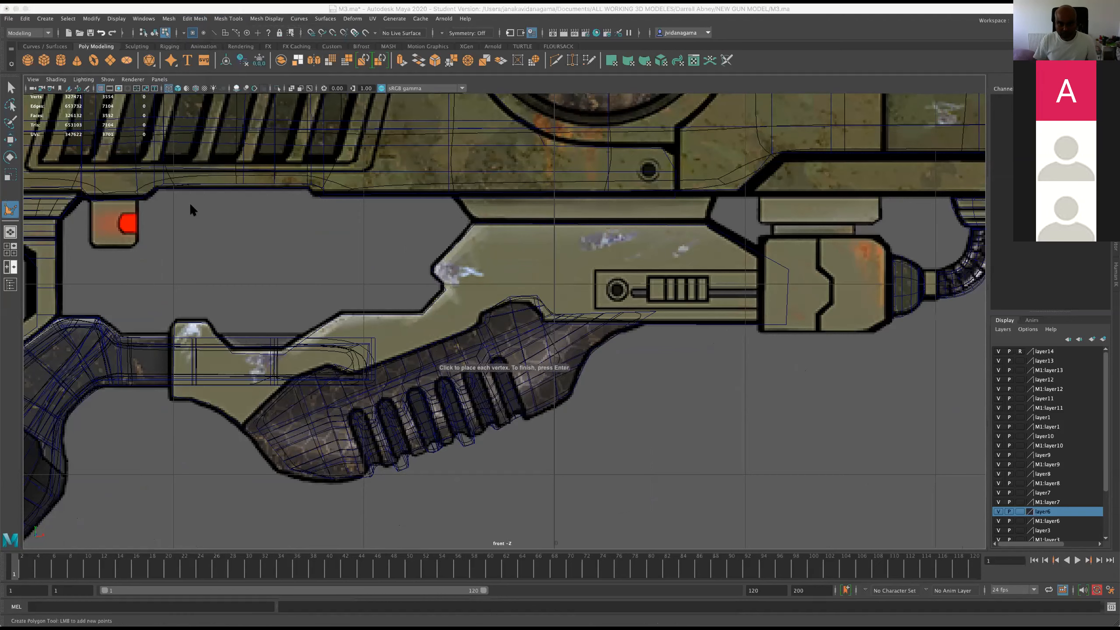
key("w")
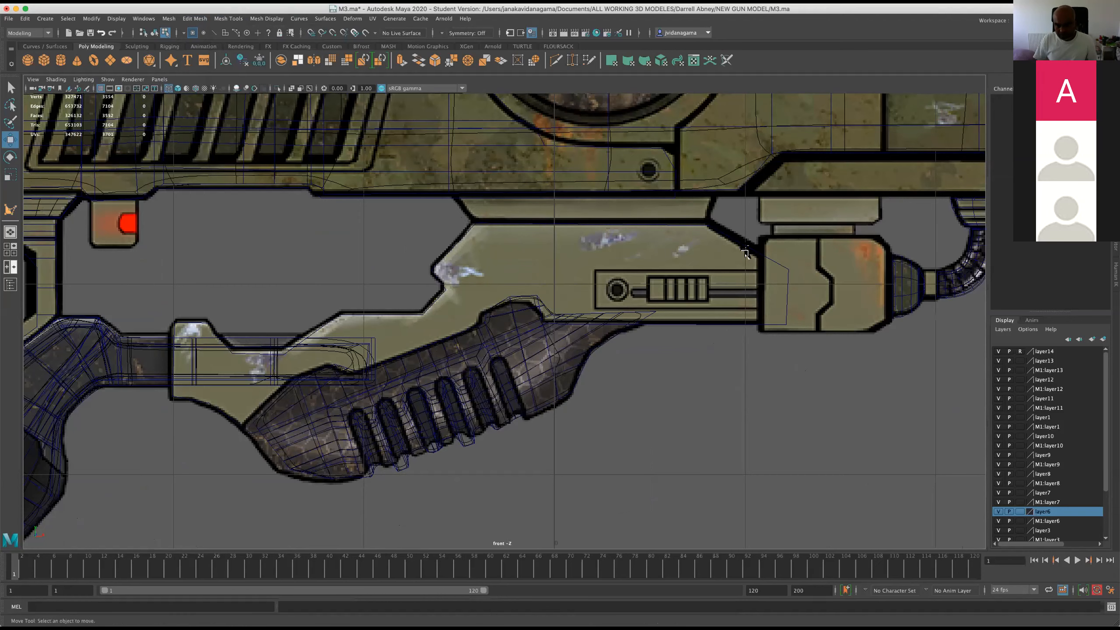
Select the frame piece's flat outline polygon and examine it in perspective against the foregrip and gun body
left_click(705, 265)
scroll(444, 329, "up", 1)
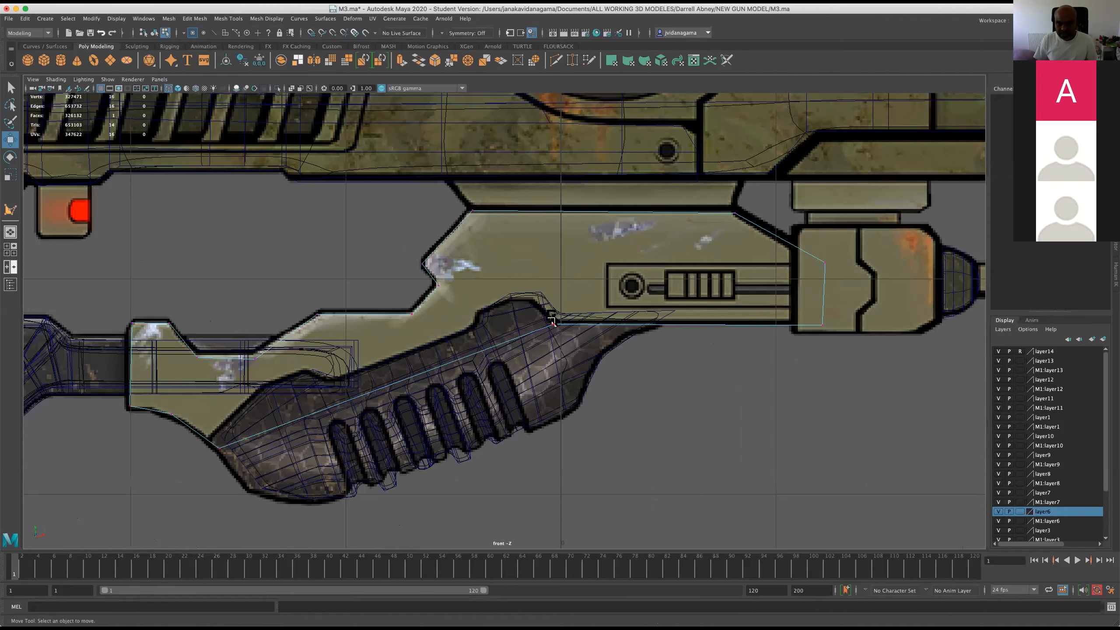
key("a")
key("space")
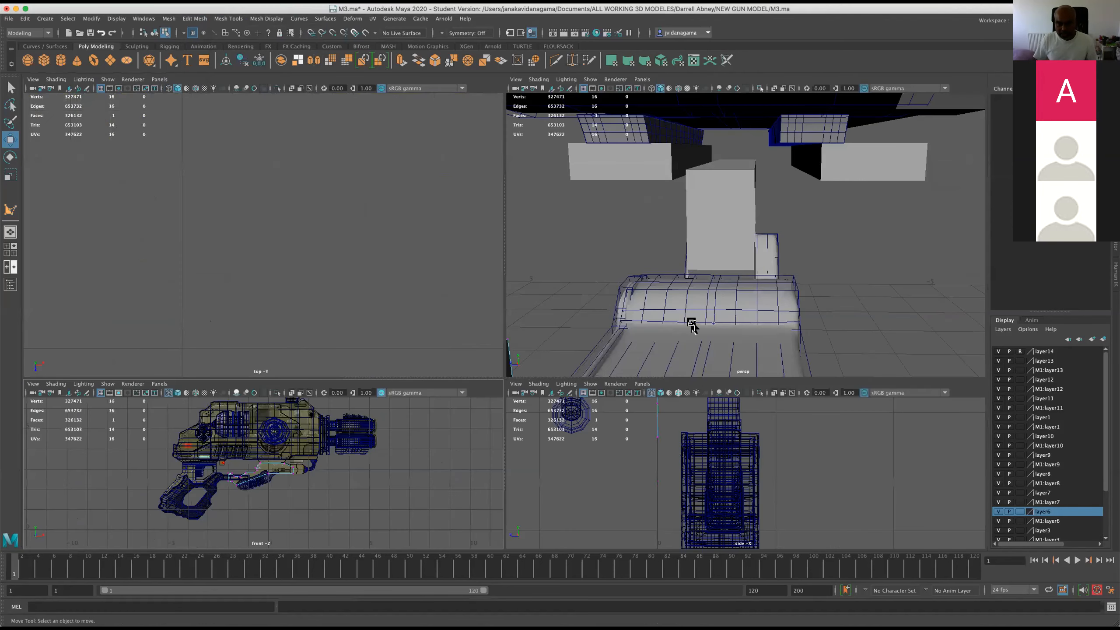
key("space")
key("a")
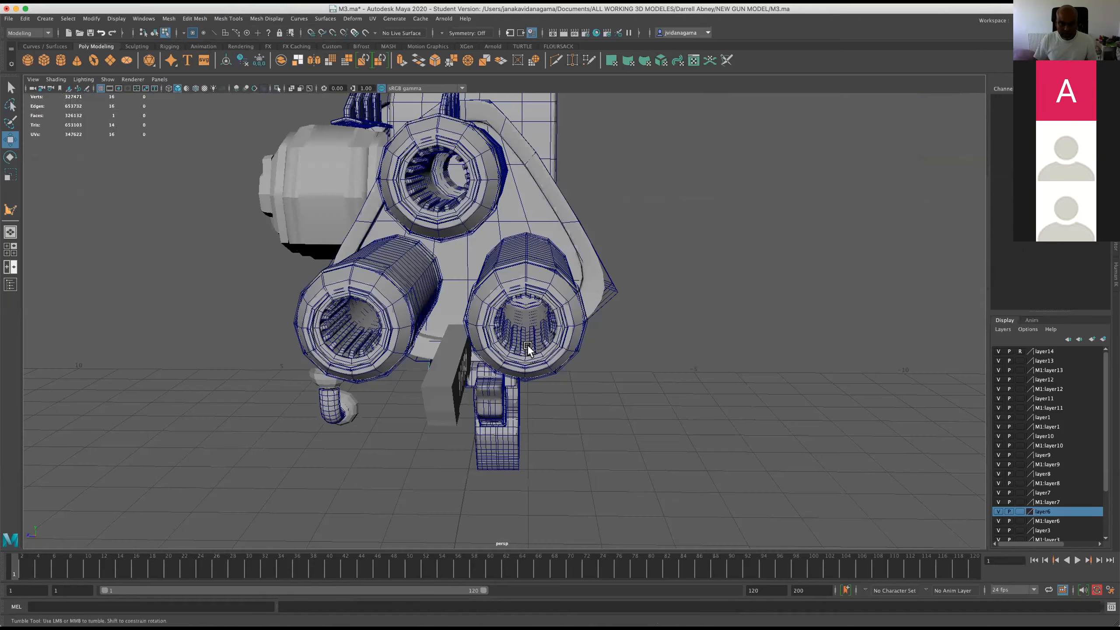
left_click_drag(647, 325, 814, 322, "alt")
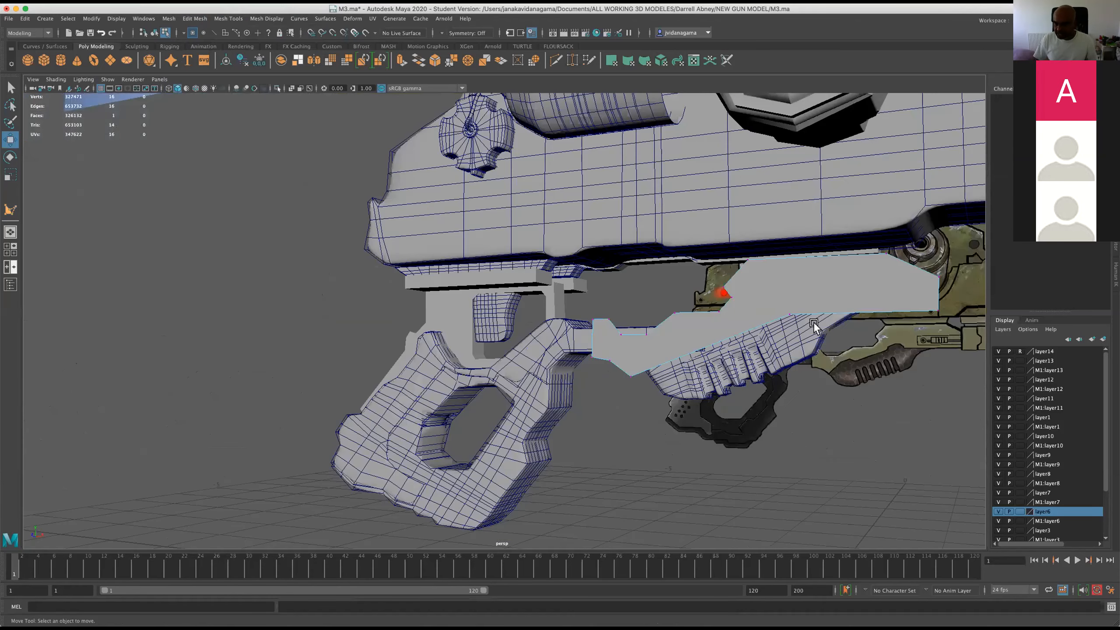
right_click_drag(814, 324, 847, 324, "alt")
middle_click_drag(340, 412, 372, 337, "alt")
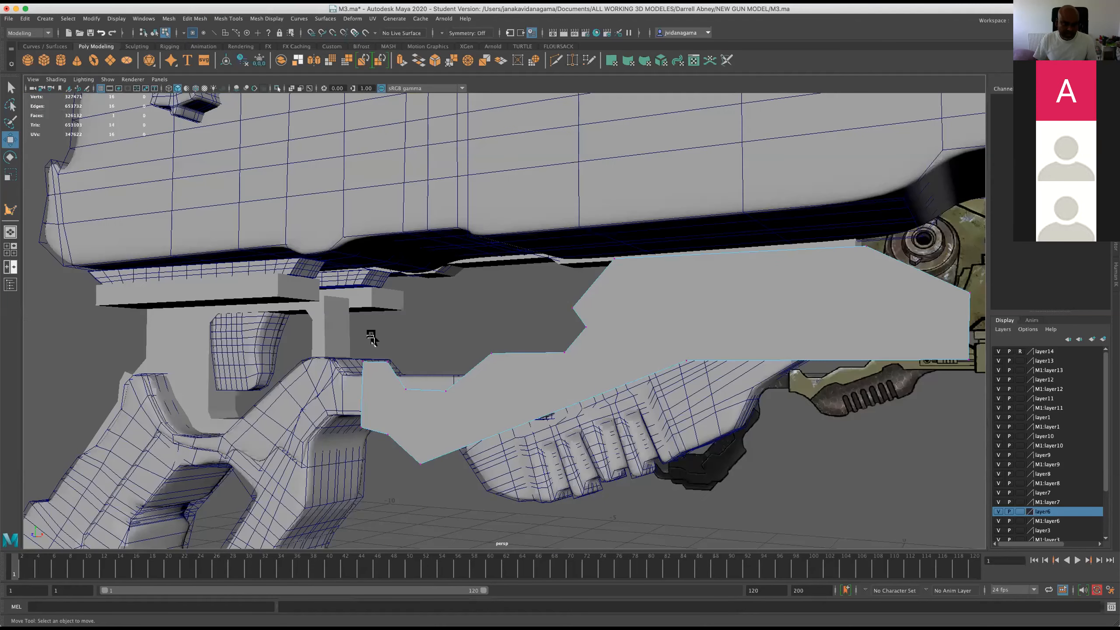
left_click_drag(371, 337, 394, 337, "alt")
left_click_drag(488, 323, 404, 411, "alt")
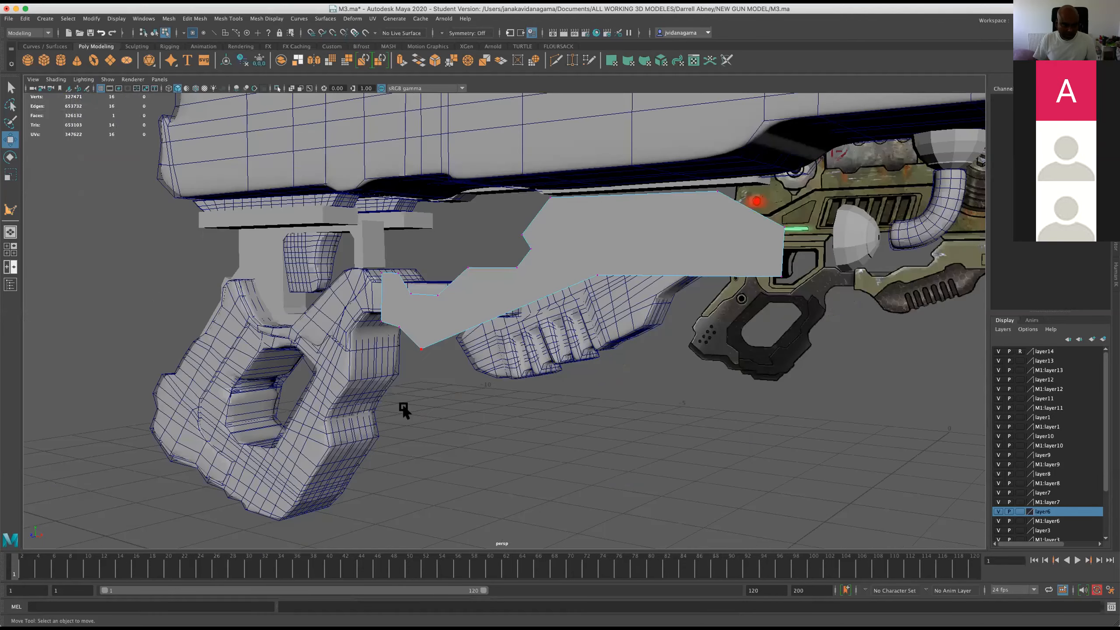
Compare the outline polygon with the front-view reference around the foregrip in shaded and wireframe display
key("space")
key("space")
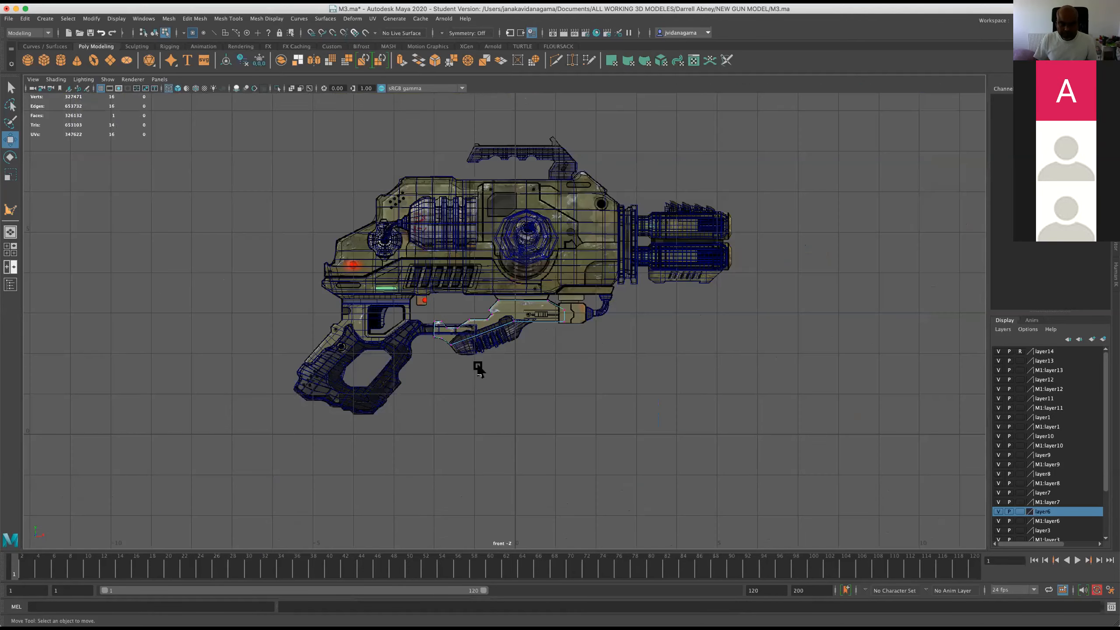
key("space")
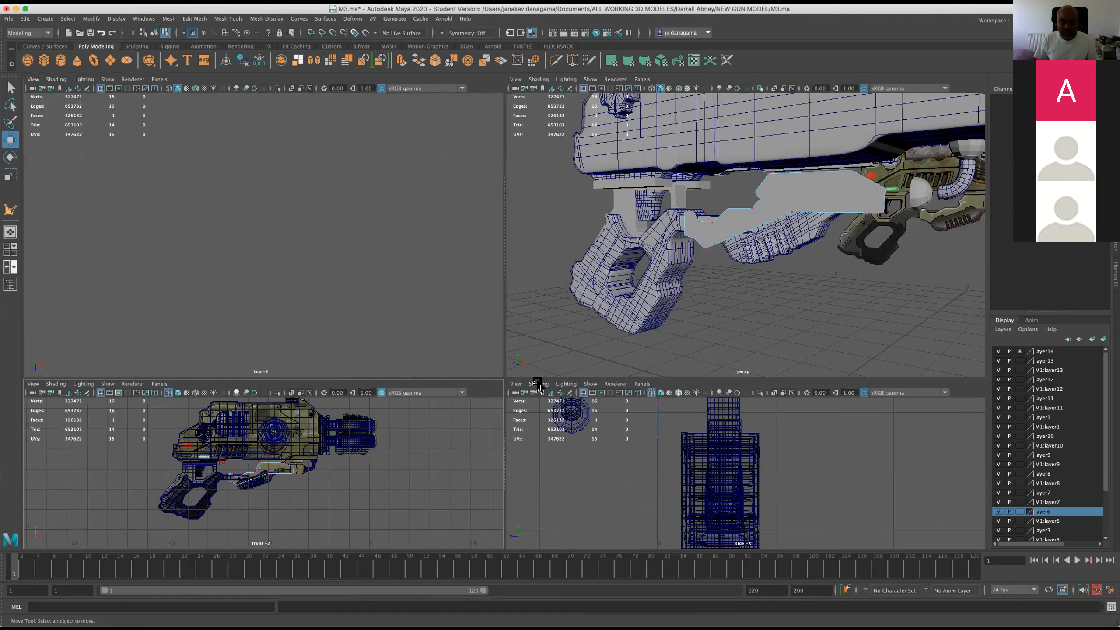
key("space")
scroll(489, 216, "up", 5)
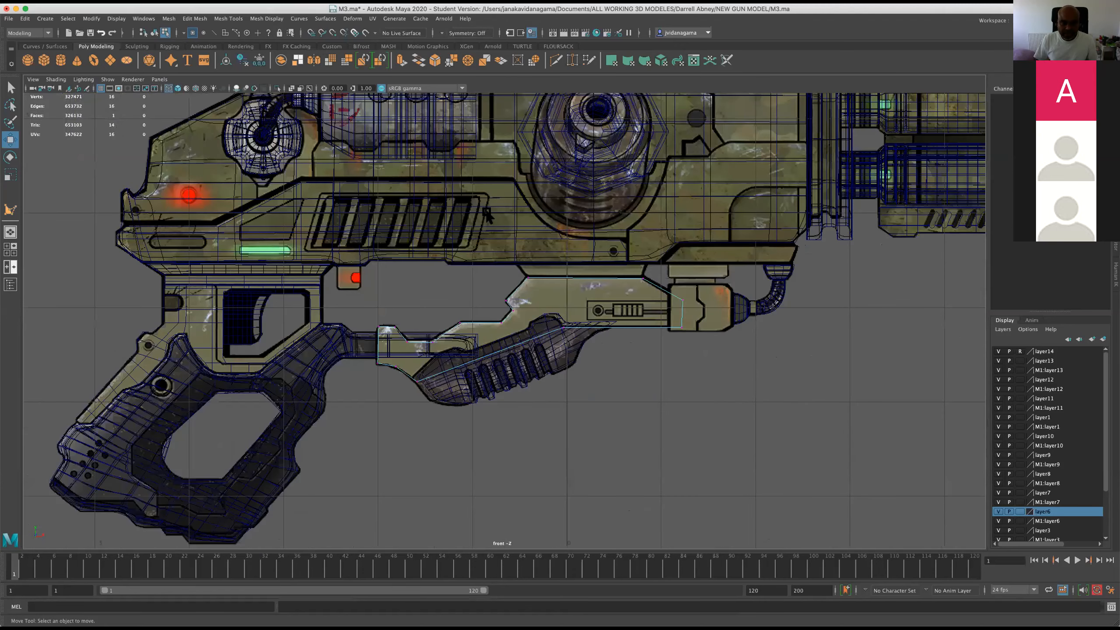
scroll(329, 216, "up", 2)
scroll(271, 175, "up", 1)
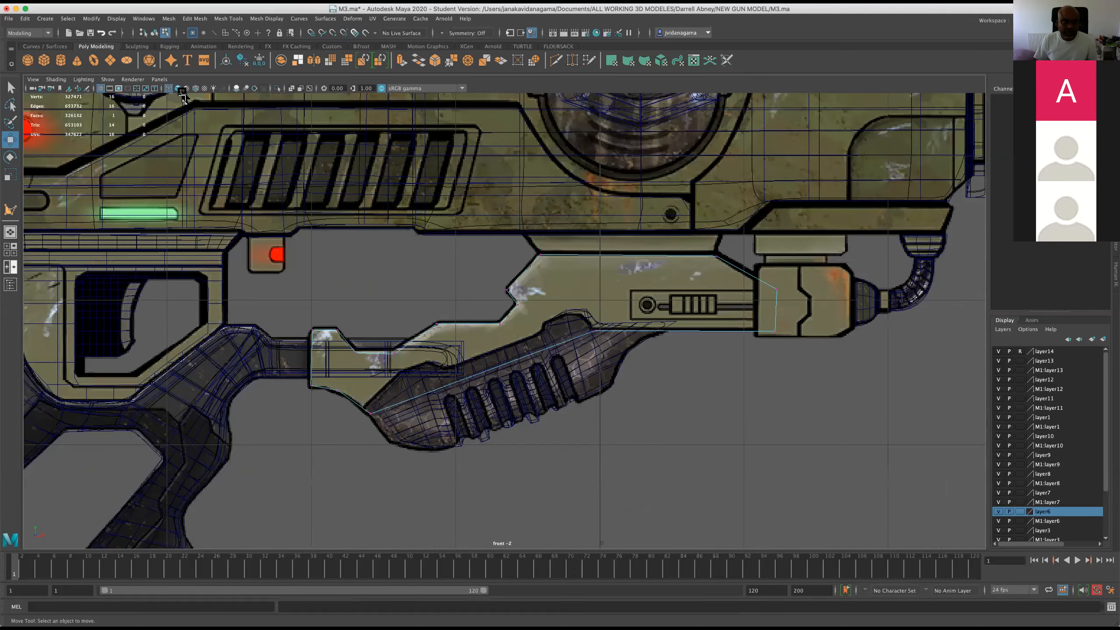
key("5")
scroll(378, 333, "up", 1)
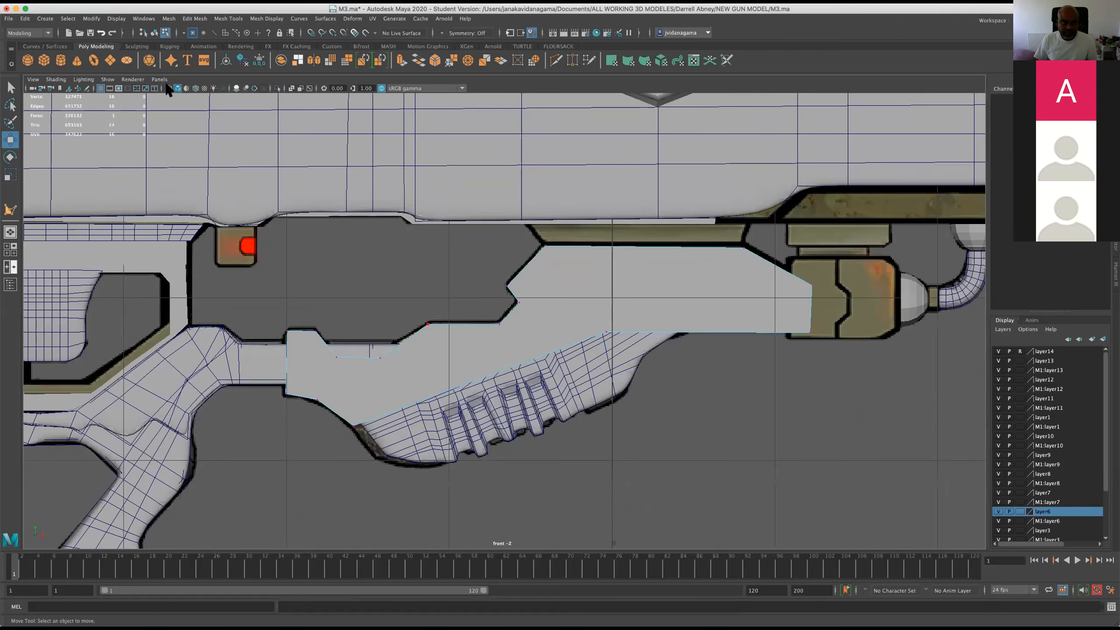
key("6")
scroll(543, 330, "down", 4)
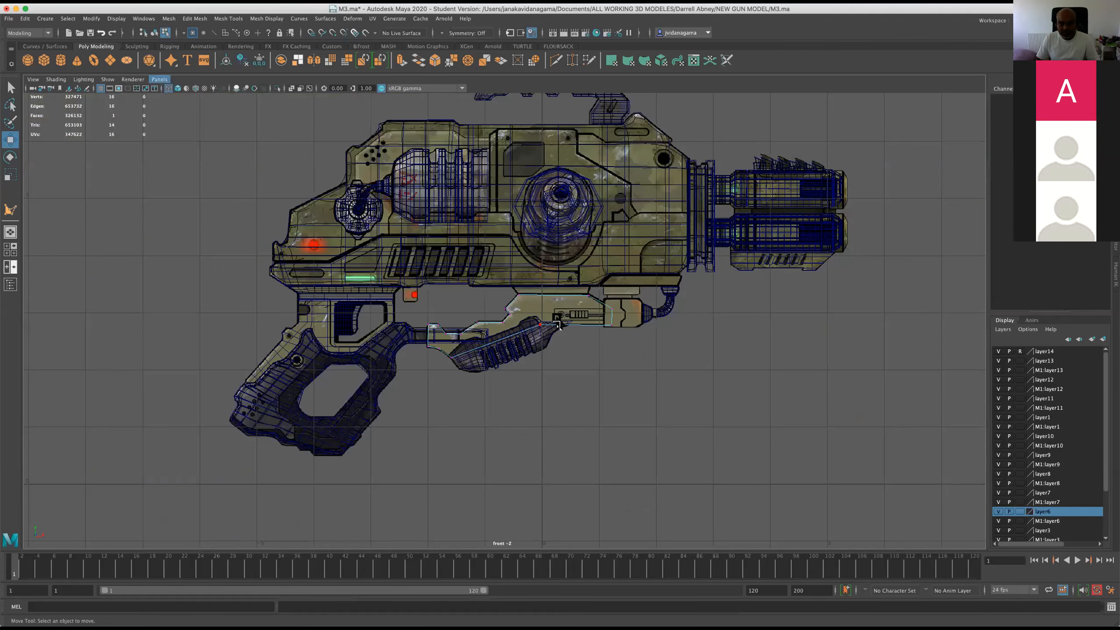
scroll(573, 329, "up", 1)
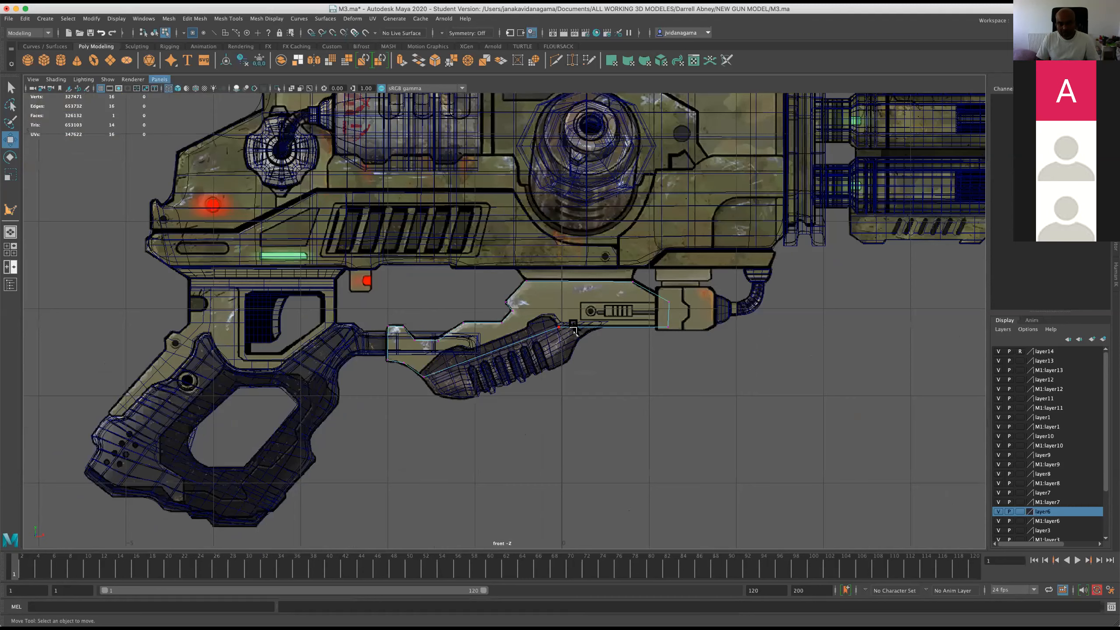
Move the outline polygon down into the empty space below the gun and center its pivot
key("F8")
left_click_drag(561, 525, 556, 608)
key("ctrl+z")
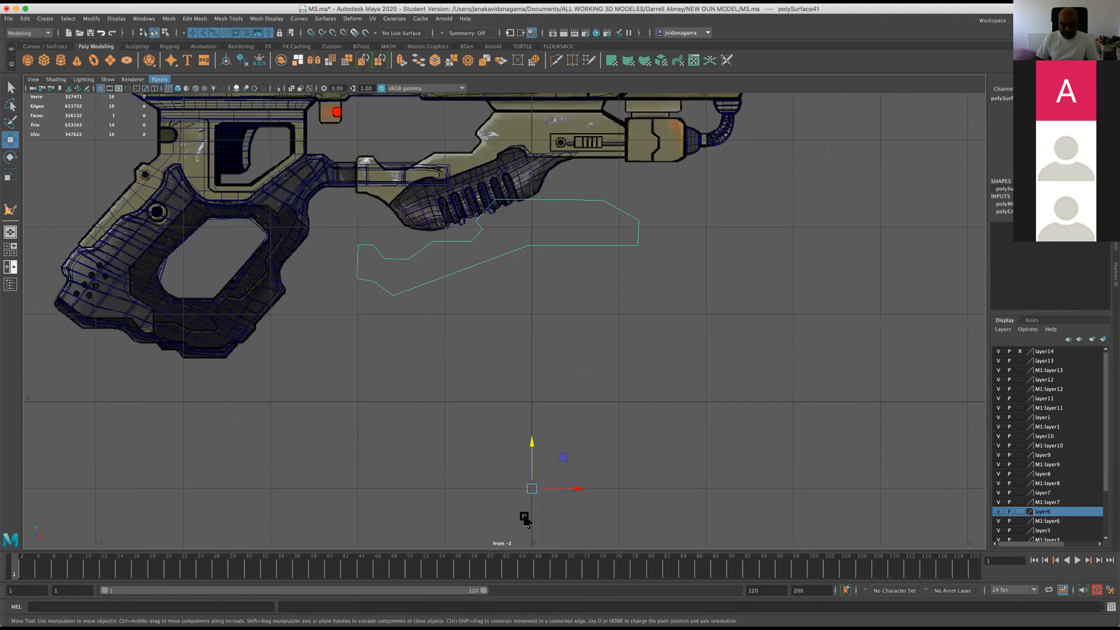
middle_click_drag(591, 363, 569, 362)
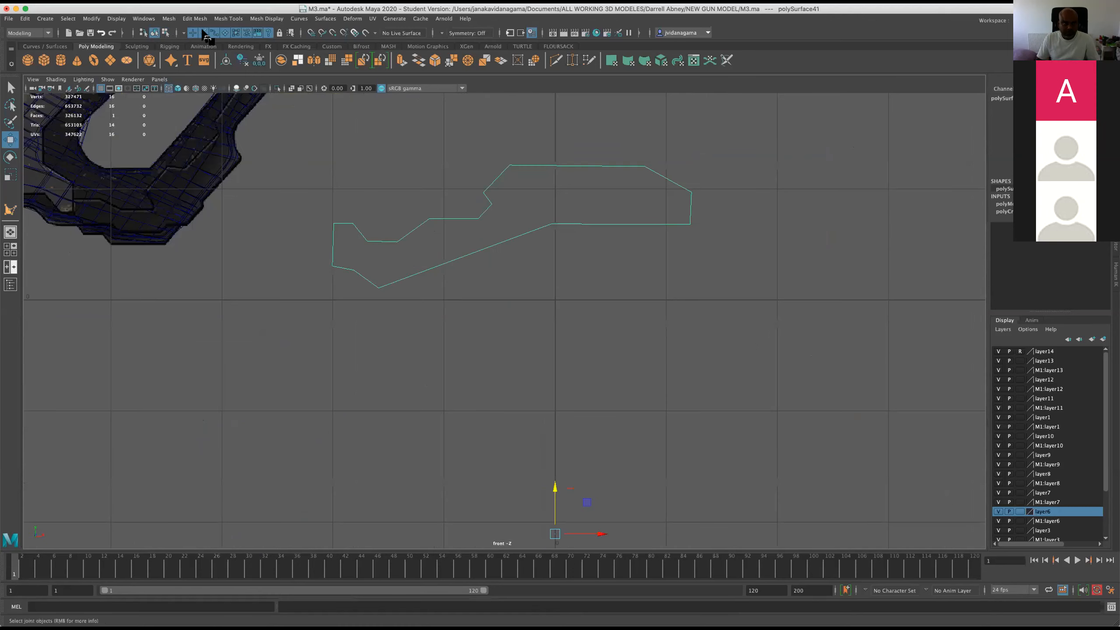
left_click(116, 19)
mouse_move(91, 19)
left_click(124, 90)
scroll(404, 301, "up", 2)
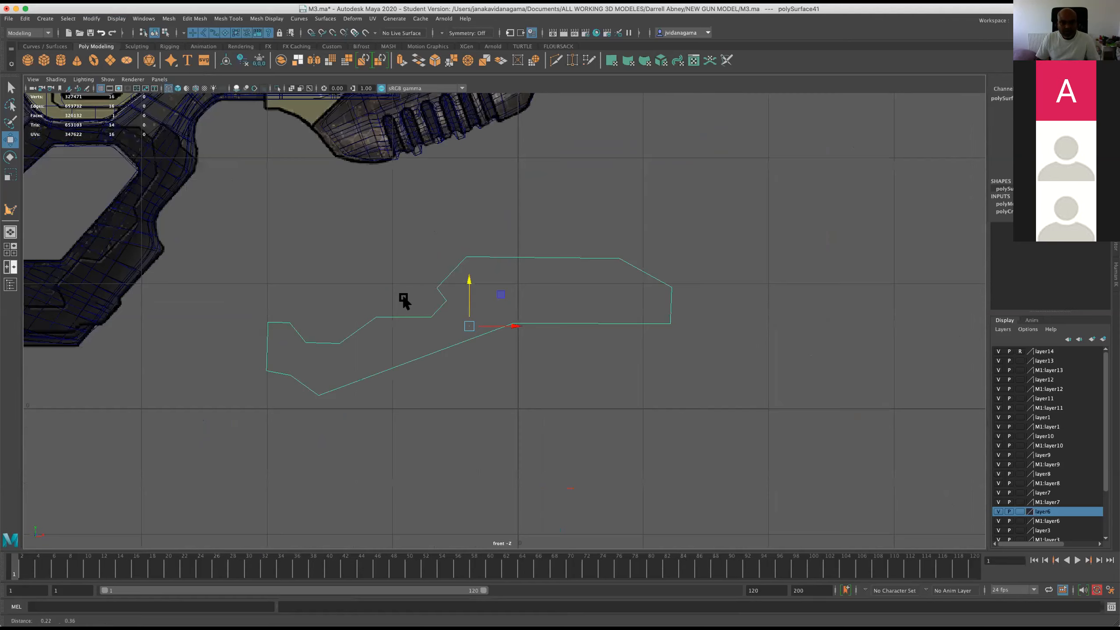
scroll(380, 287, "up", 3)
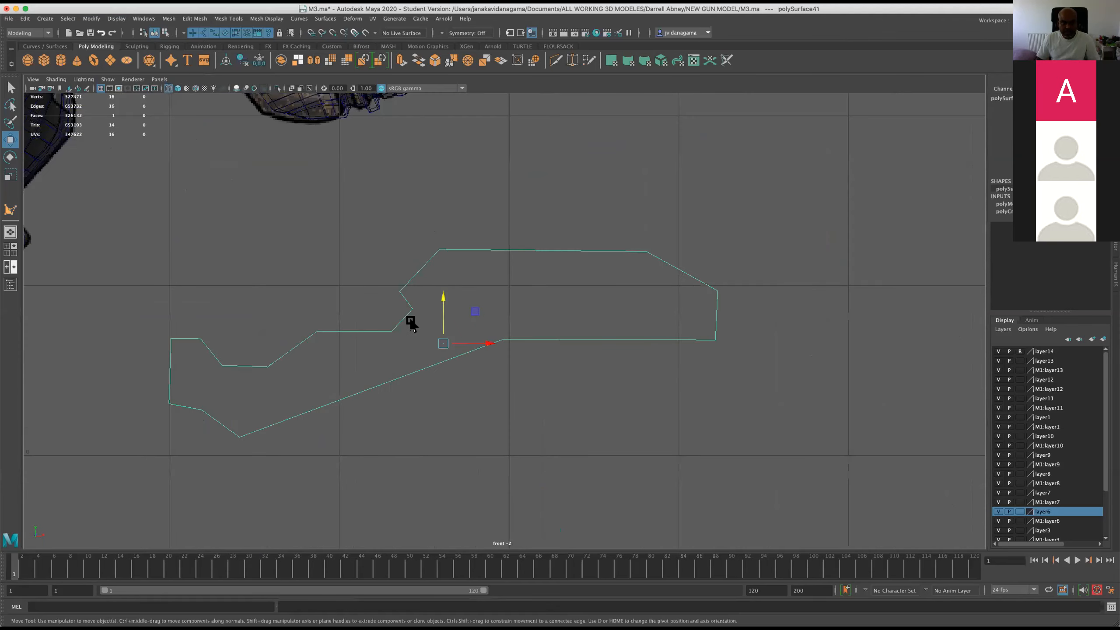
Multi-Cut the outline vertically at the upper front corner and the lower bend, and horizontally from the rear notch's tip to the front edge
right_click_drag(380, 323, 346, 301)
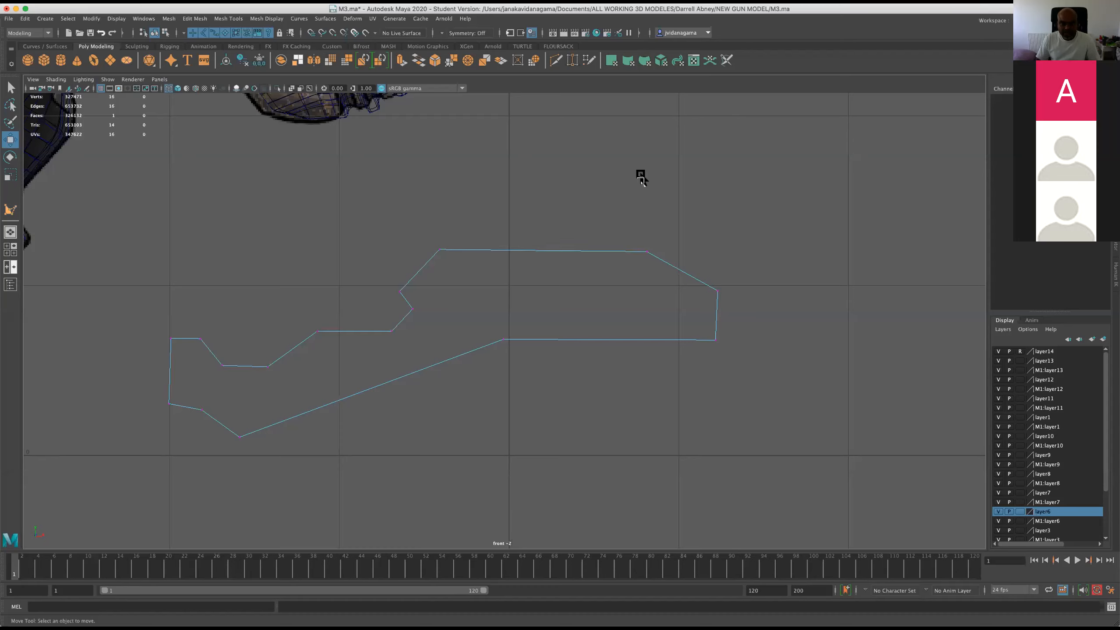
left_click(557, 60)
left_click_drag(649, 181, 645, 476)
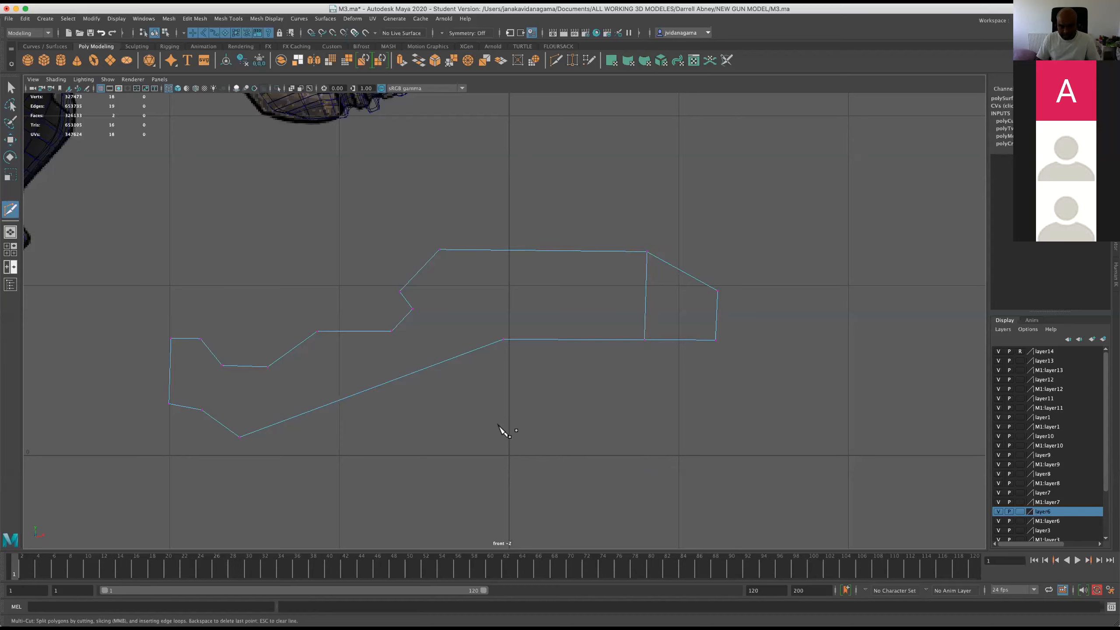
left_click_drag(502, 430, 507, 432)
left_click(393, 292)
left_click_drag(313, 294, 754, 302)
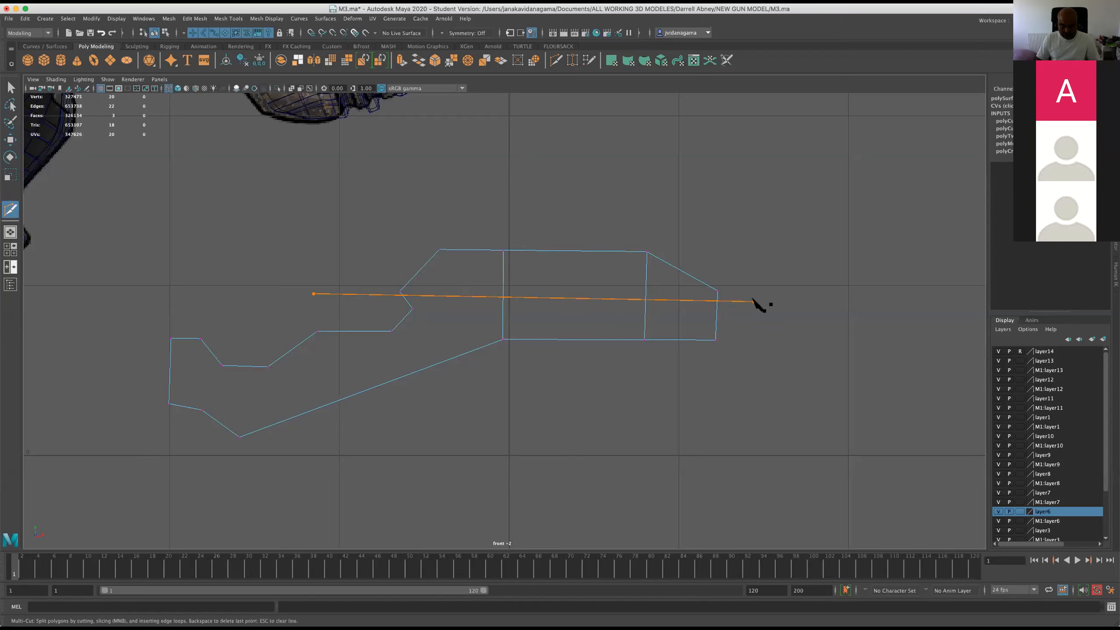
Merge the two nearly coincident vertices at the tip of the rear notch with a distance threshold of 0.01
key("w")
scroll(90, 170, "up", 2)
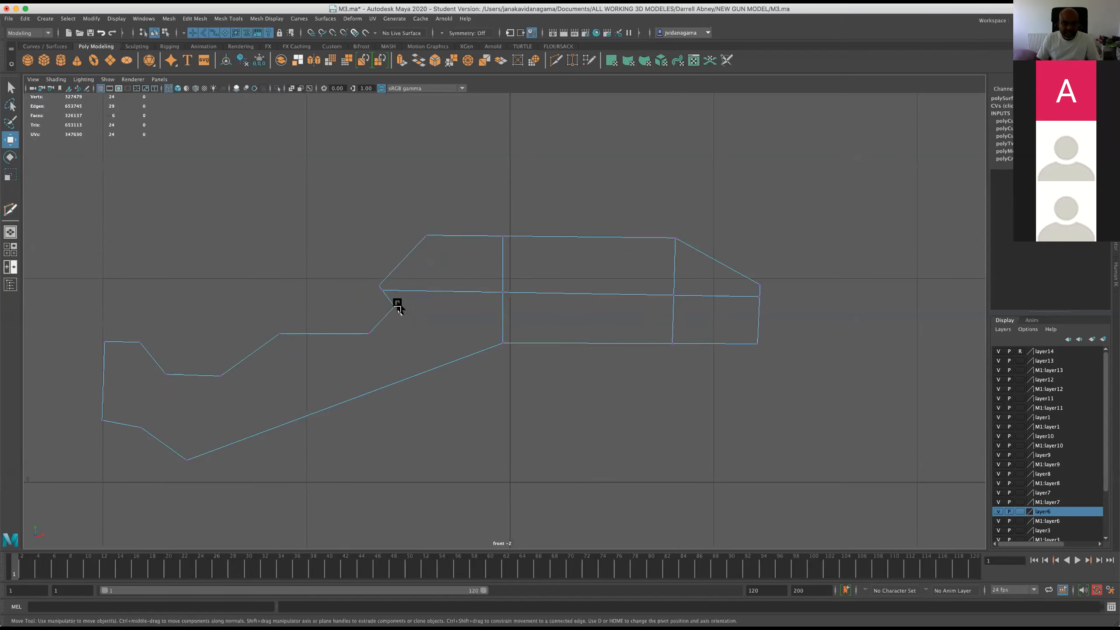
right_click_drag(380, 277, 364, 272)
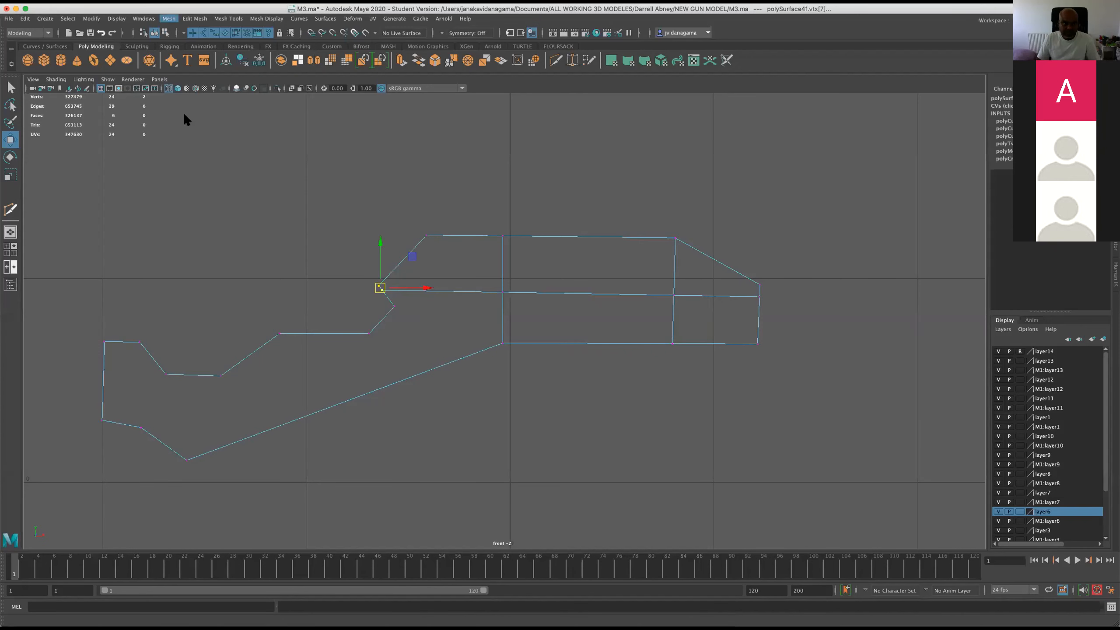
left_click(169, 18)
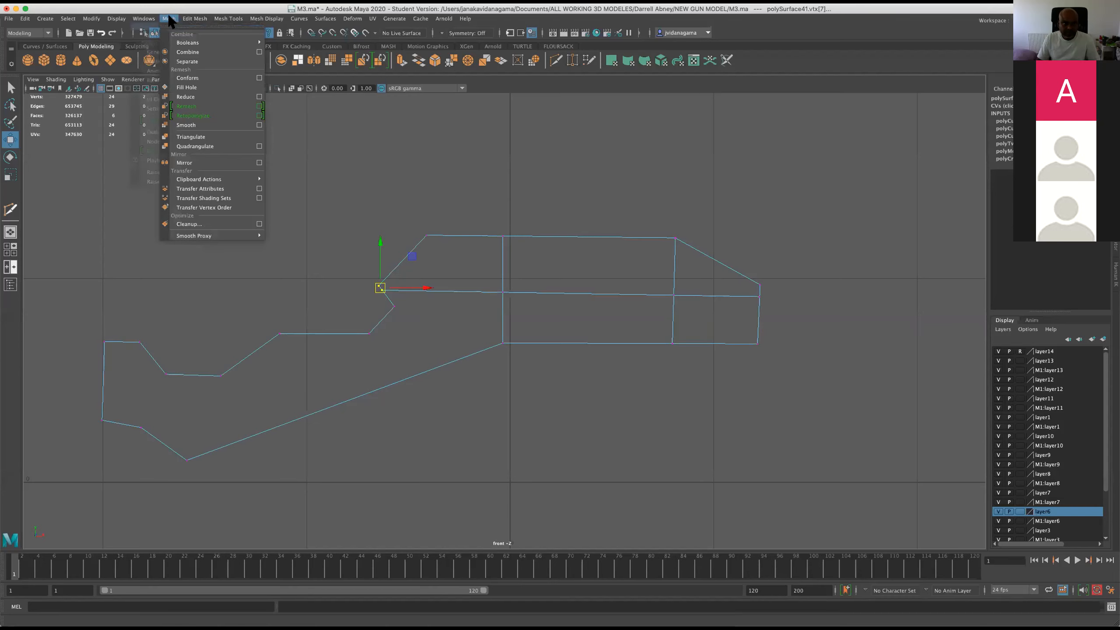
mouse_move(194, 18)
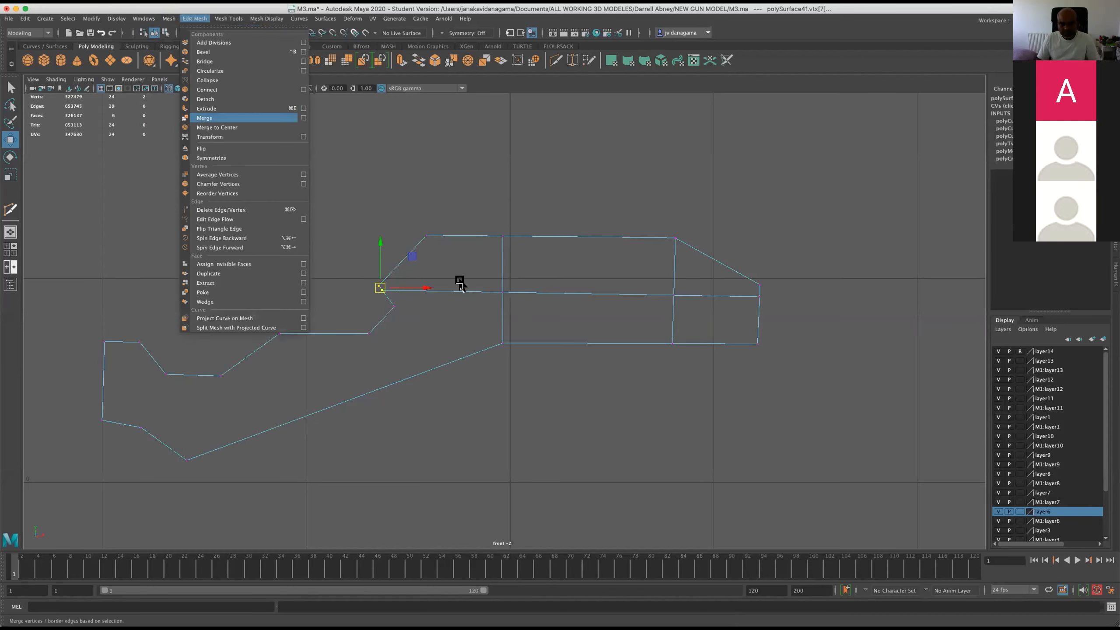
key("Return")
scroll(322, 284, "up", 1)
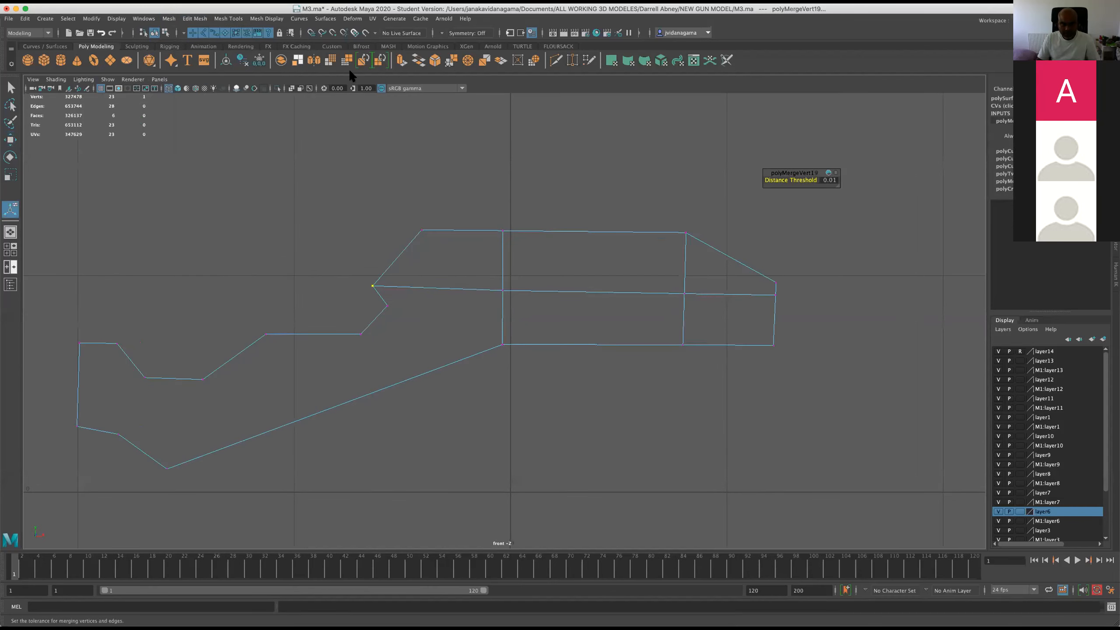
Cut horizontally from the notch's inner corner to the front edge, and slice the rear arm at both ends of its upper slope
left_click(553, 60)
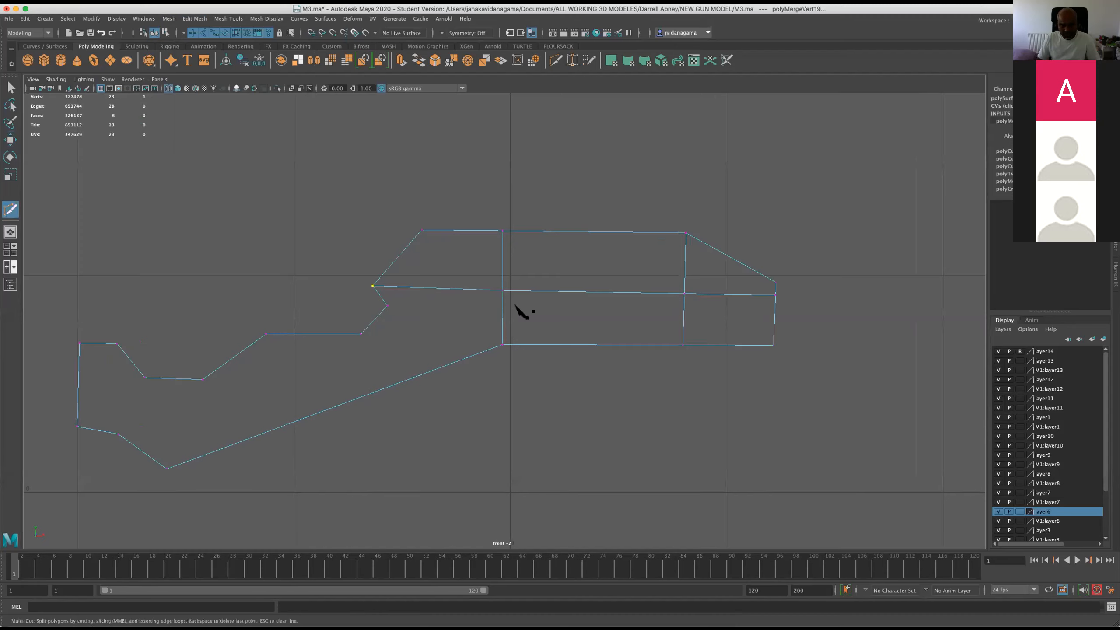
mouse_move(819, 309)
left_mouse_down()
mouse_move(837, 310)
mouse_move(815, 329)
left_mouse_up()
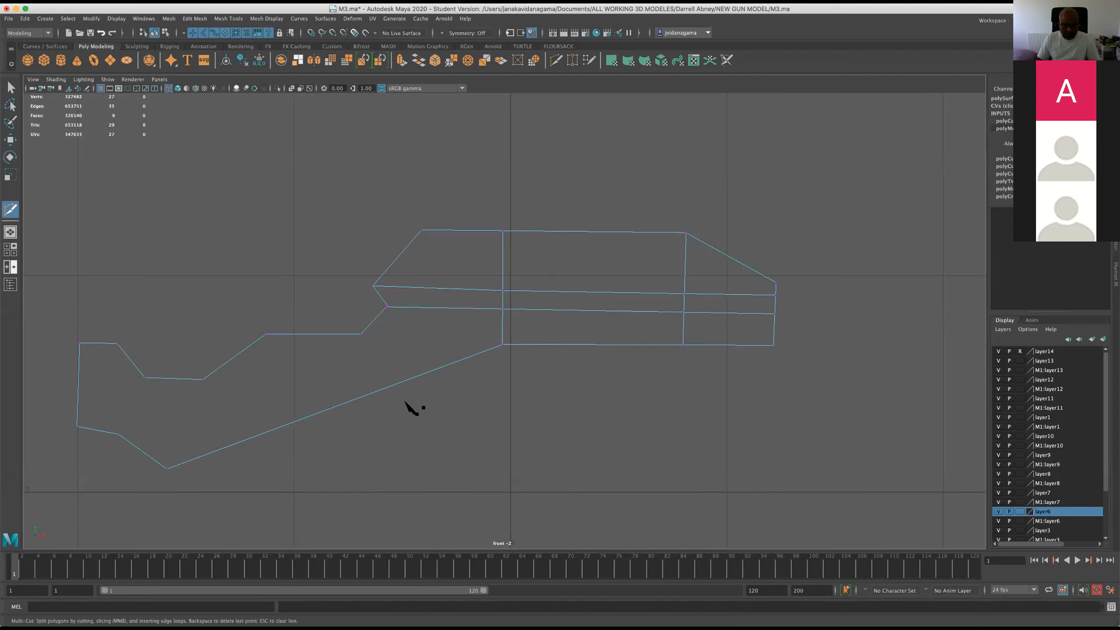
mouse_move(250, 218)
left_mouse_down()
mouse_move(287, 513)
mouse_move(284, 493)
left_mouse_up()
key("Return")
left_click_drag(175, 238, 230, 544)
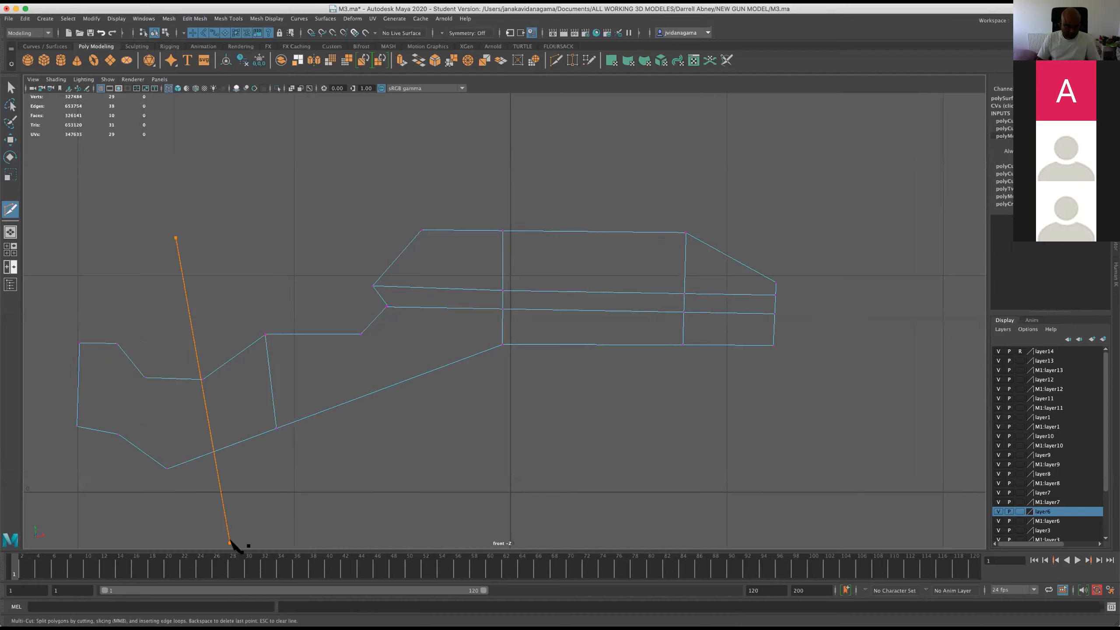
key("Return")
Slice the rear end at the dip's rear corner, from mid-dip to the lowest corner, and through the end tab
left_click_drag(175, 270, 96, 506)
key("Return")
left_click_drag(172, 302, 167, 450)
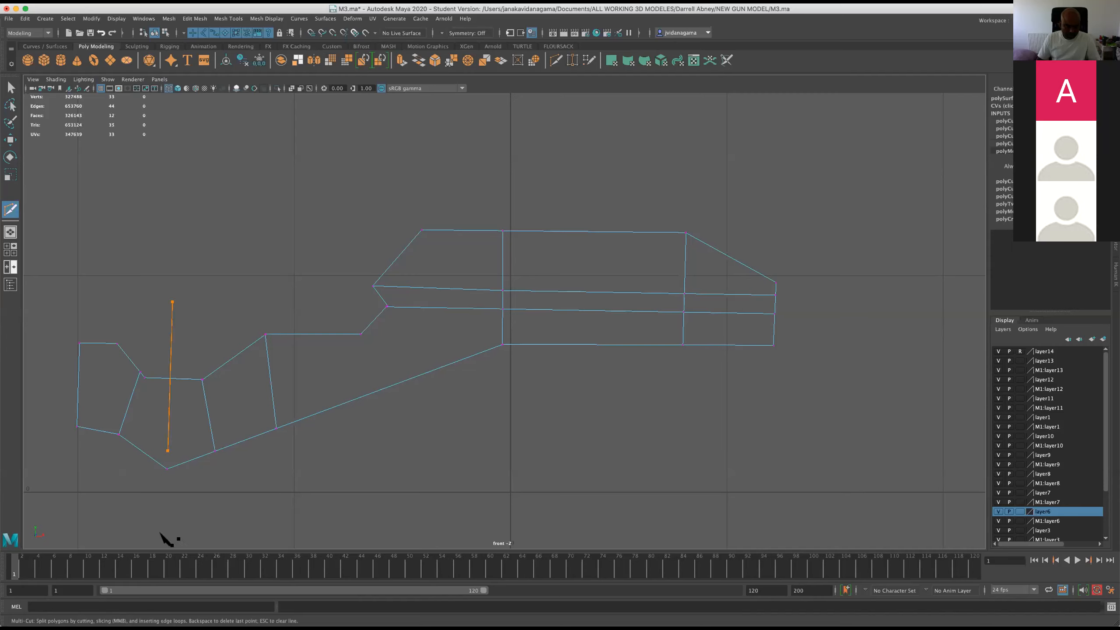
key("Return")
left_click_drag(122, 247, 90, 450)
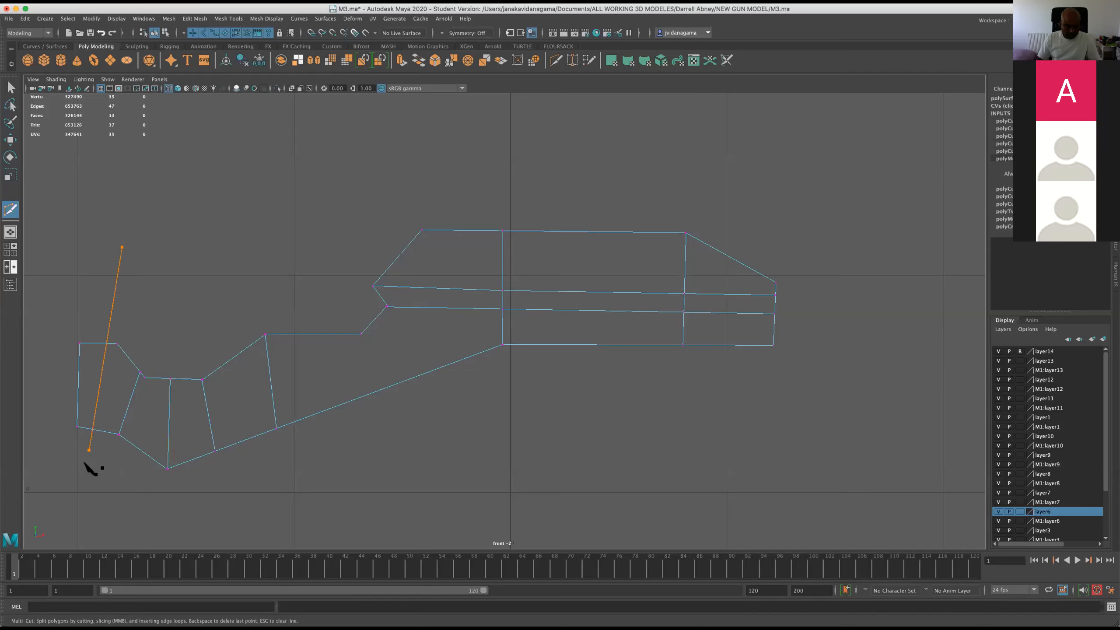
key("Return")
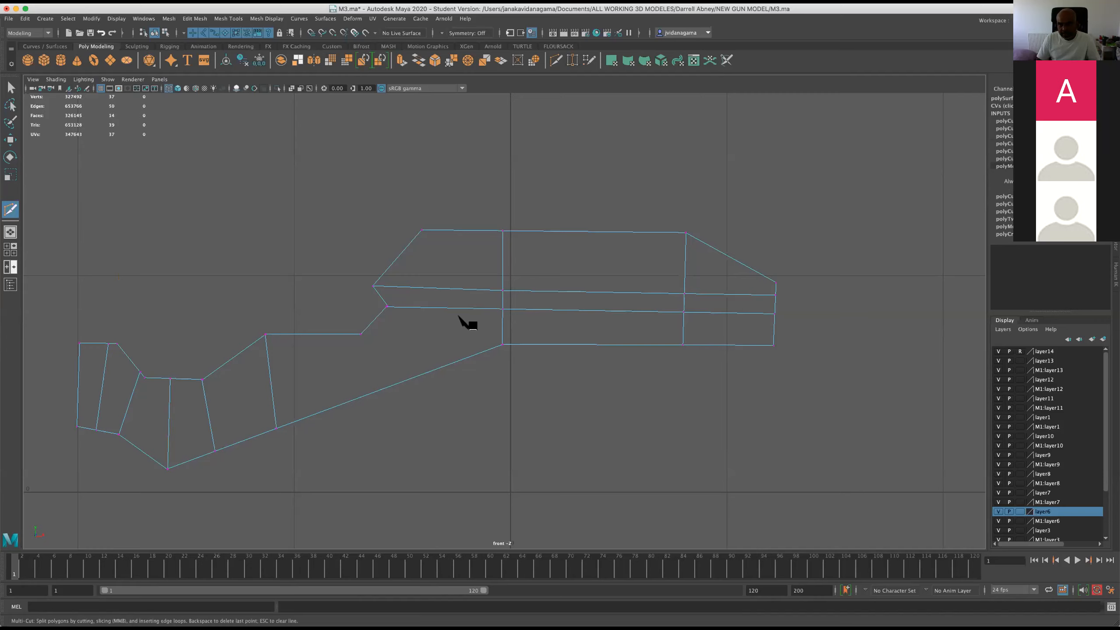
Add three vertical cuts through the tall front body, two between the existing verticals and one behind them
left_click_drag(578, 146, 570, 450)
key("Return")
left_click_drag(649, 137, 652, 304)
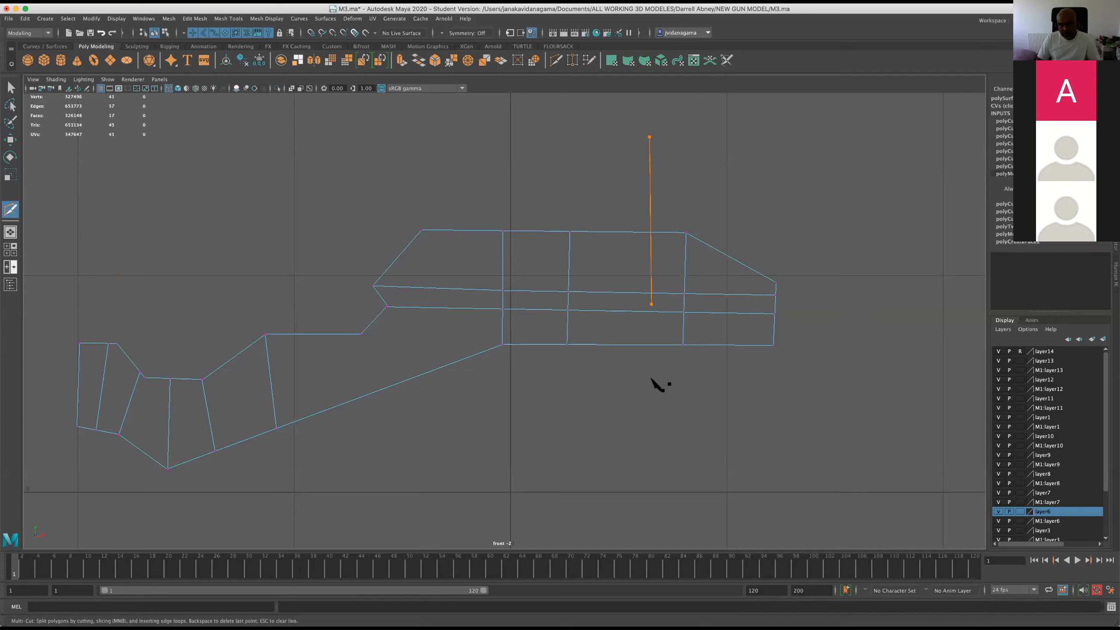
key("Return")
left_click_drag(455, 142, 466, 354)
key("Return")
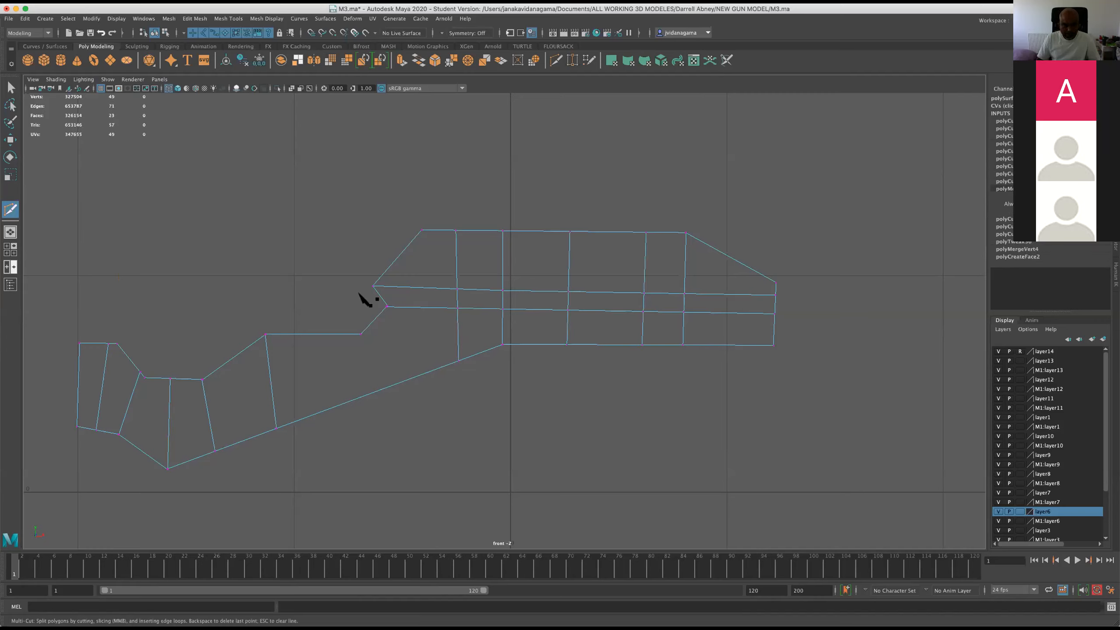
Slice the rear arm at the ledge's front corner, through mid-ledge, and midway along the slope rising from the dip
left_click_drag(342, 275, 377, 414)
key("Return")
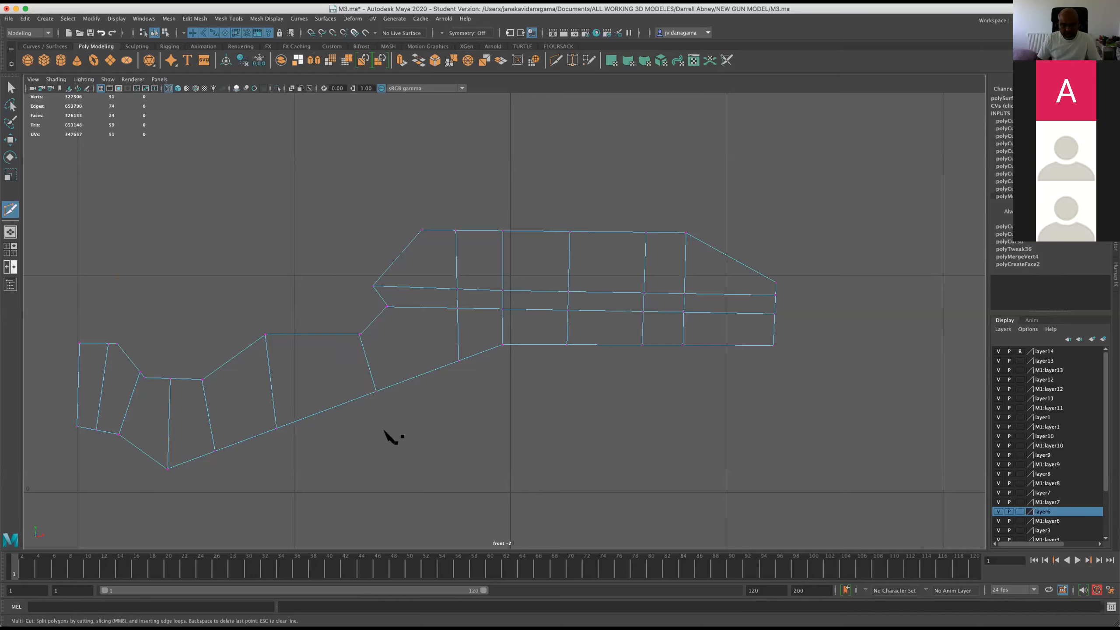
left_click_drag(314, 200, 328, 446)
key("Return")
left_click_drag(225, 276, 241, 413)
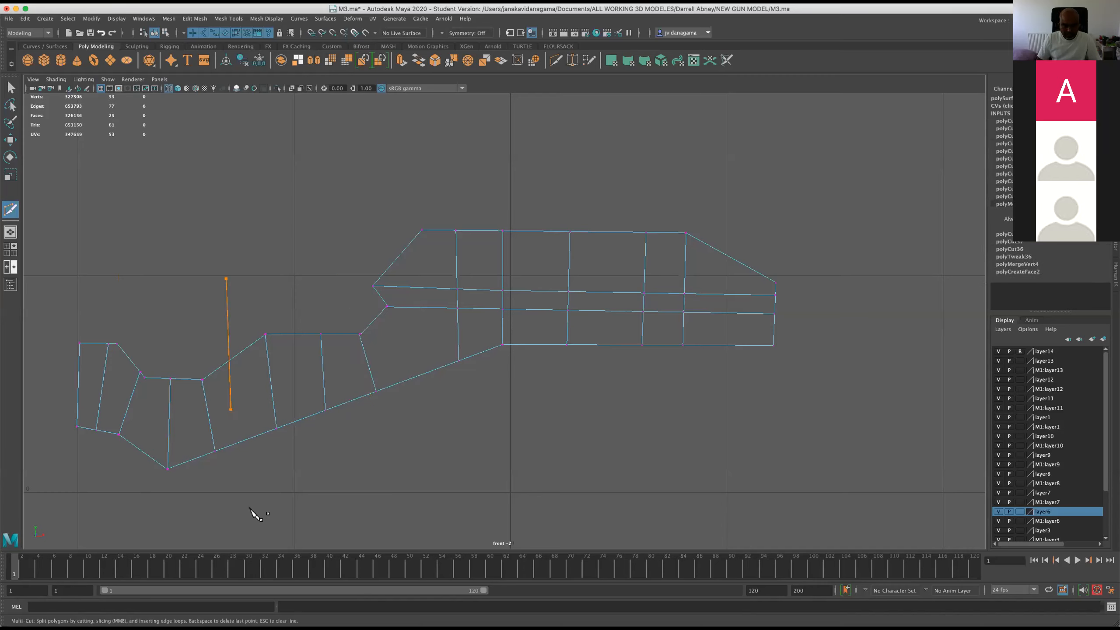
key("Return")
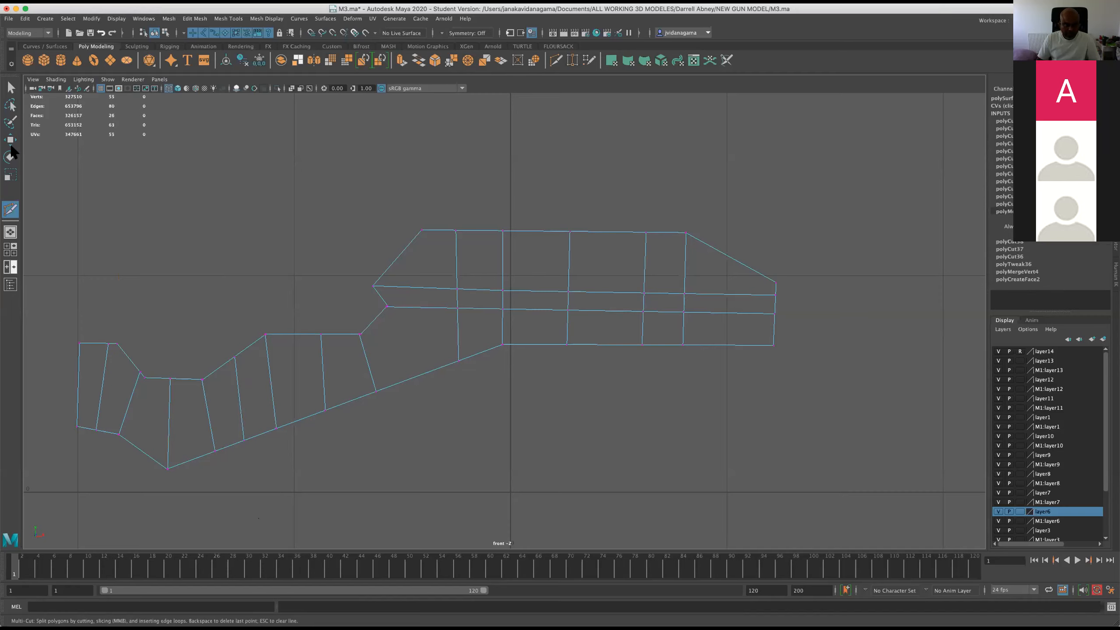
Merge the two nearly coincident vertices at the dip's rear corner to their center, and nudge the merged vertex slightly up and back
key("w")
right_click_drag(161, 366, 118, 367)
left_click(142, 374)
left_click(168, 19)
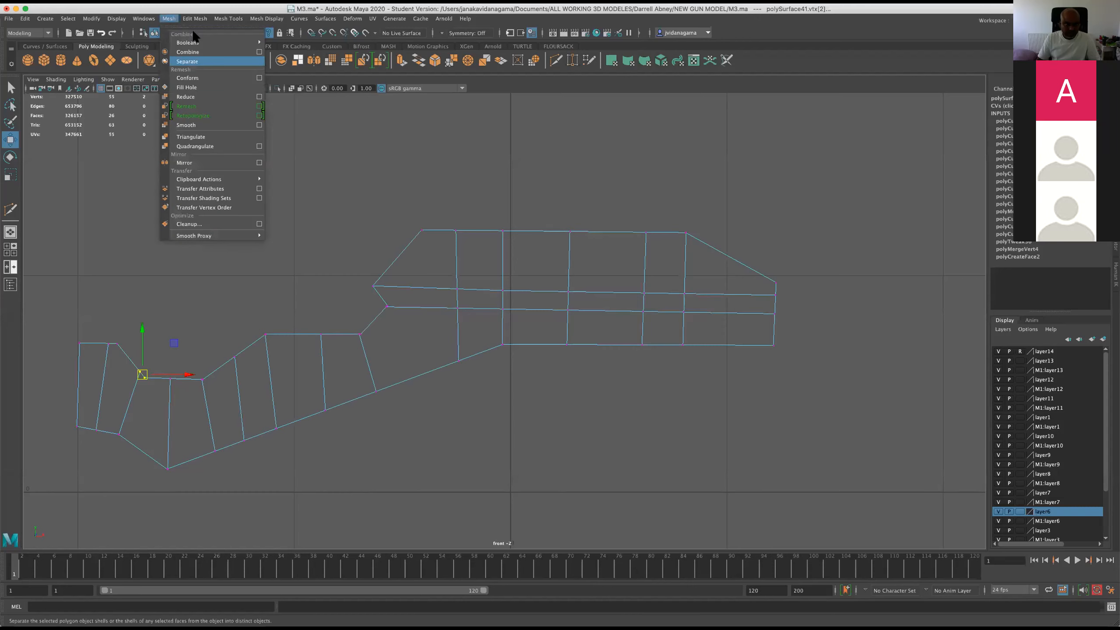
mouse_move(195, 19)
left_click(200, 125)
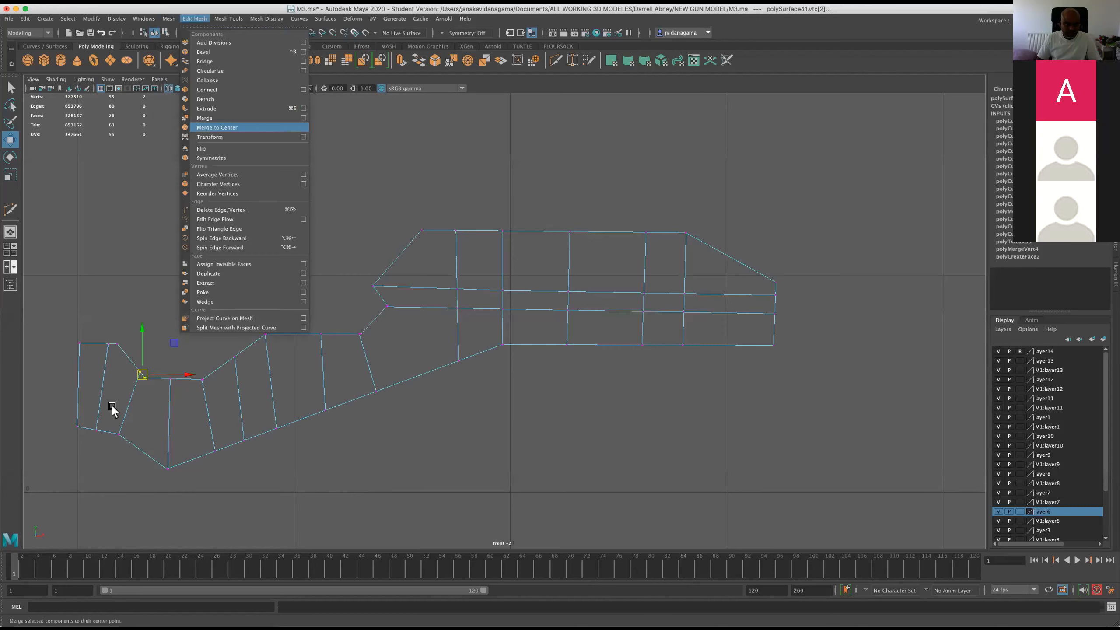
left_click(142, 375)
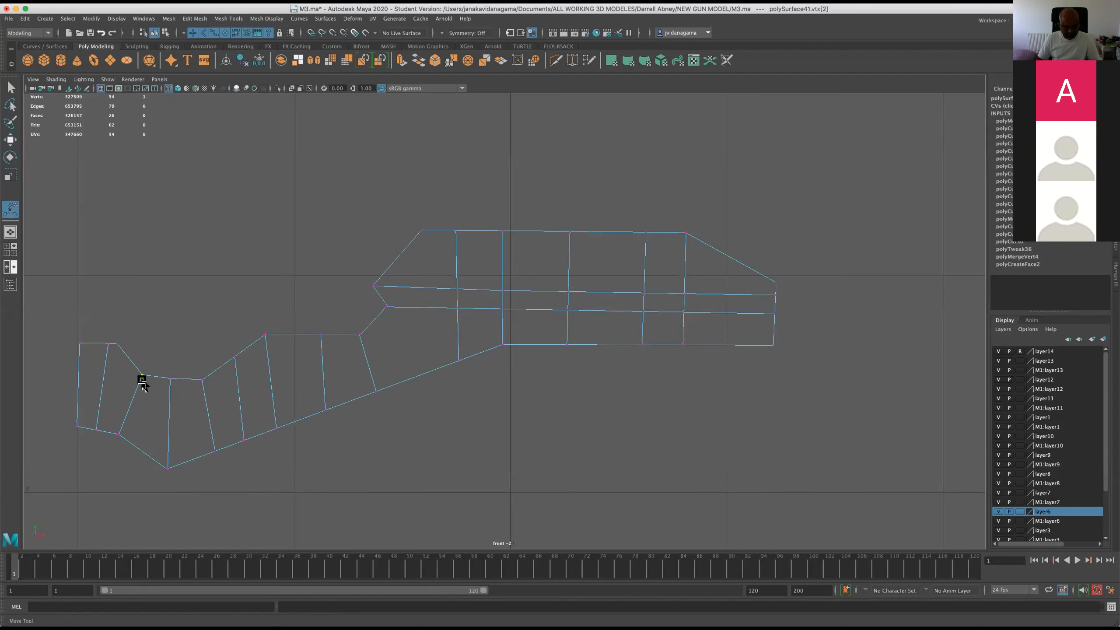
key("w")
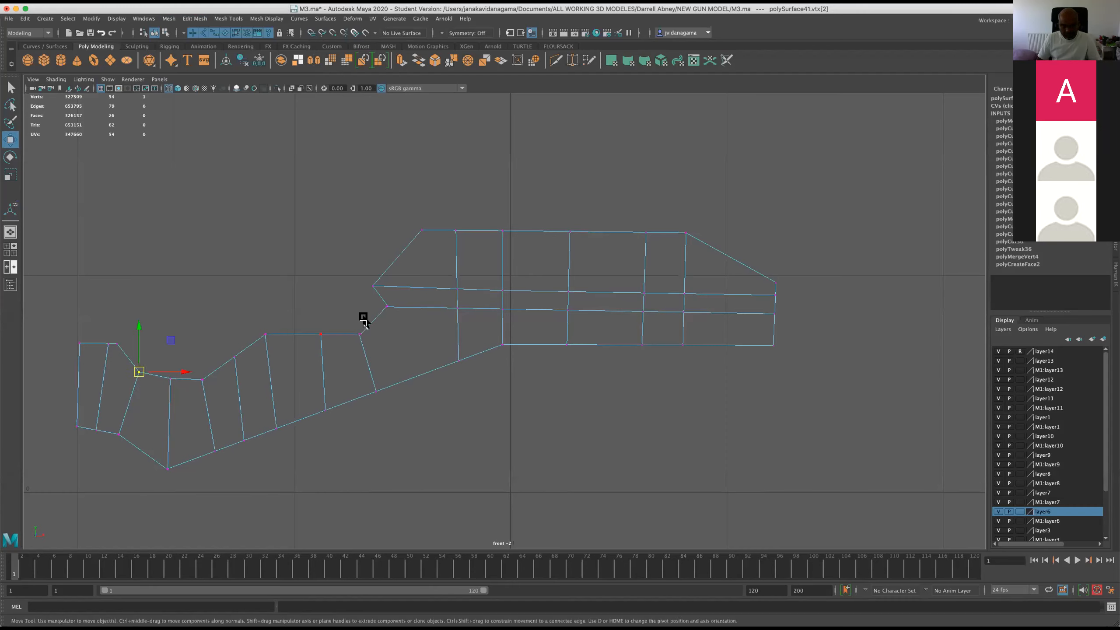
Merge the doubled vertices at the ledge's front corner and at the notch's inner corner with a distance threshold of 0.01
left_click_drag(342, 312, 375, 345)
right_click_drag(406, 316, 299, 315, "shift")
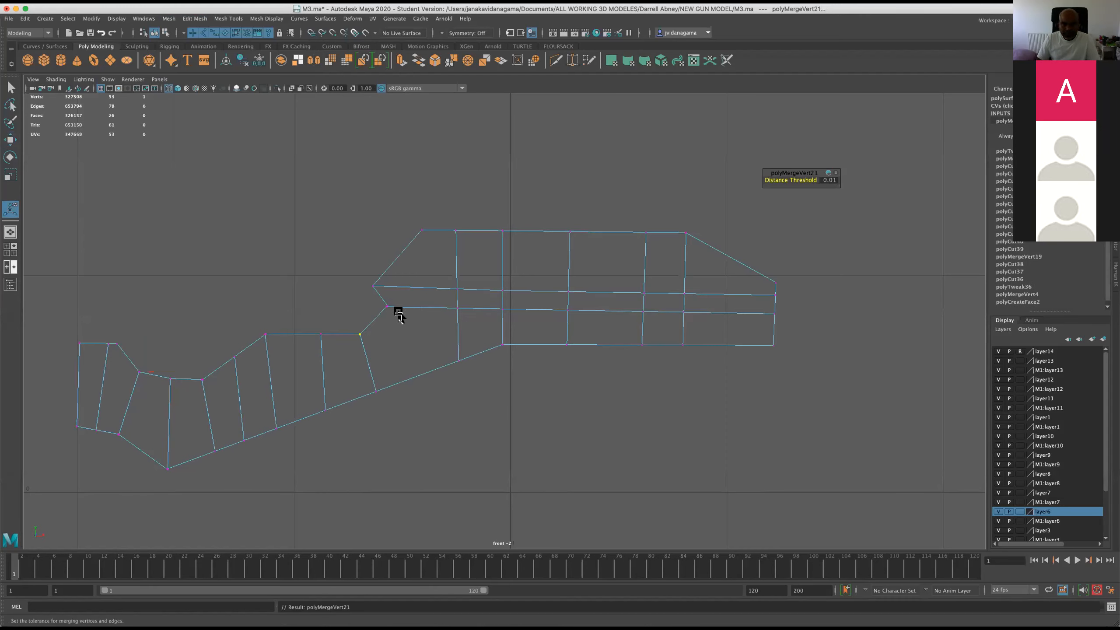
key("g")
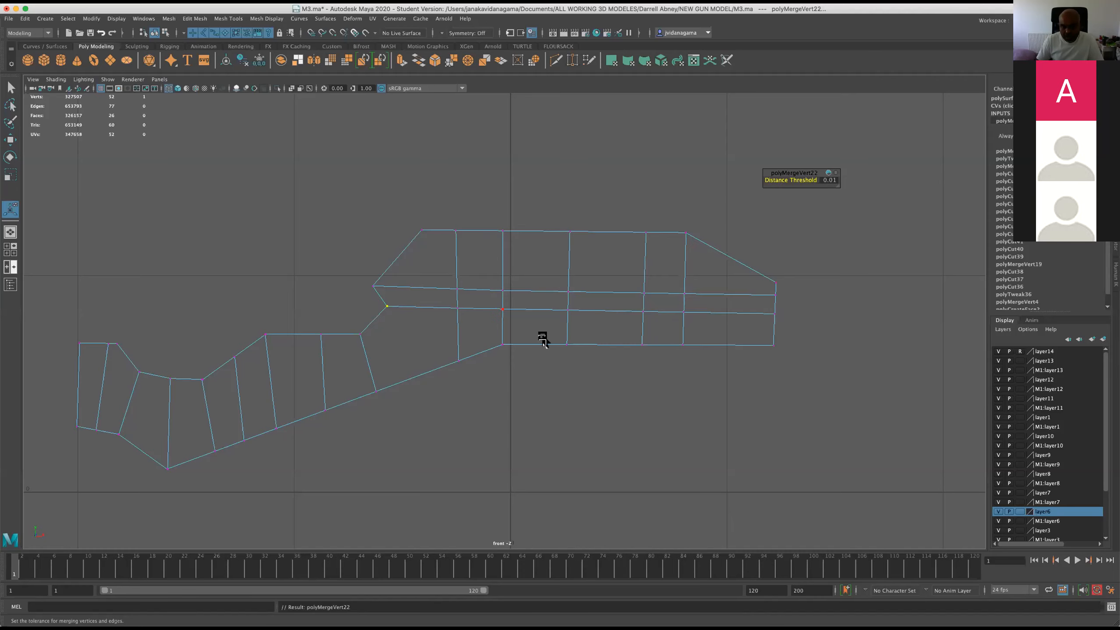
Merge the doubled vertices at the rear arm's lowest corner and at the end tab's upper corner
scroll(282, 441, "down", 5)
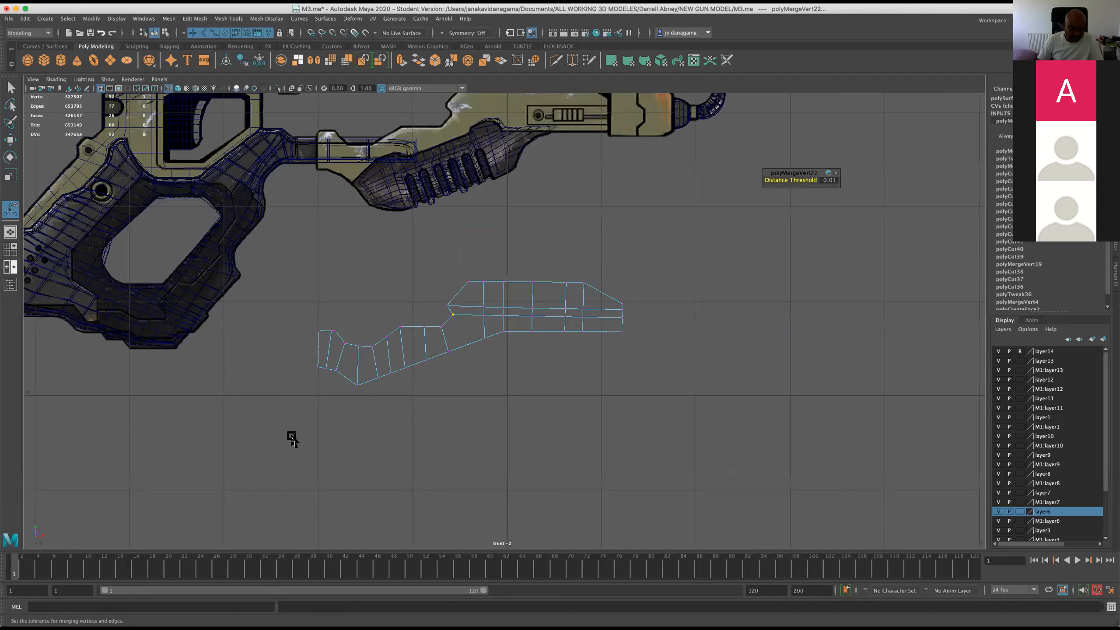
scroll(265, 445, "up", 4)
scroll(227, 460, "up", 2)
left_click_drag(227, 459, 204, 429)
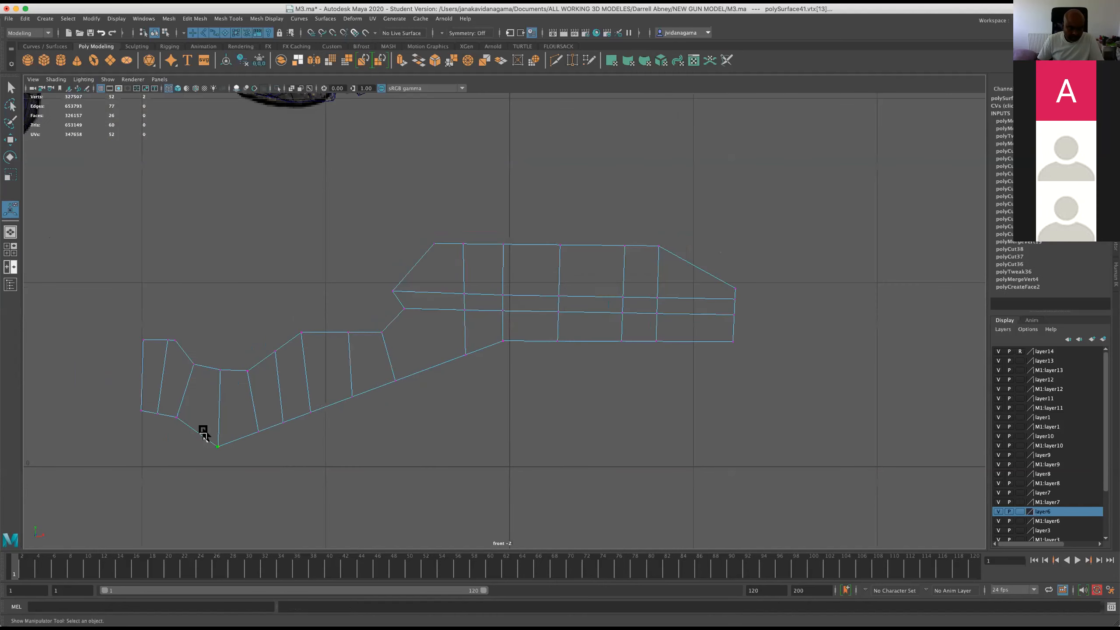
key("g")
scroll(195, 424, "up", 1)
left_click_drag(120, 313, 173, 353)
key("g")
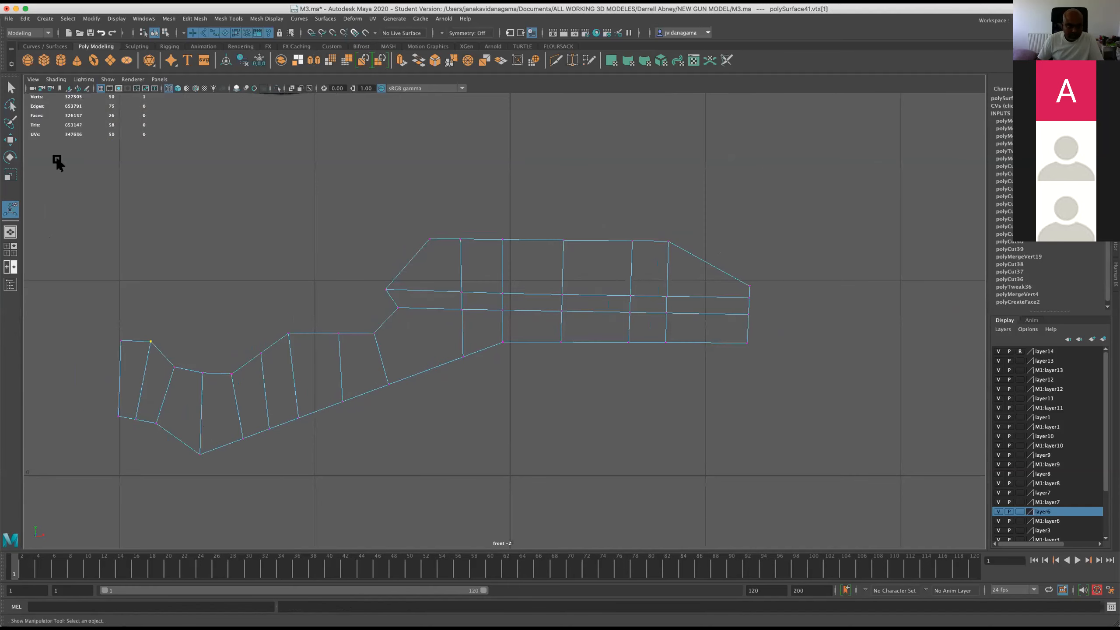
Move the end tab's merged upper vertex backward until the cut below it is nearly vertical, and save the scene
key("w")
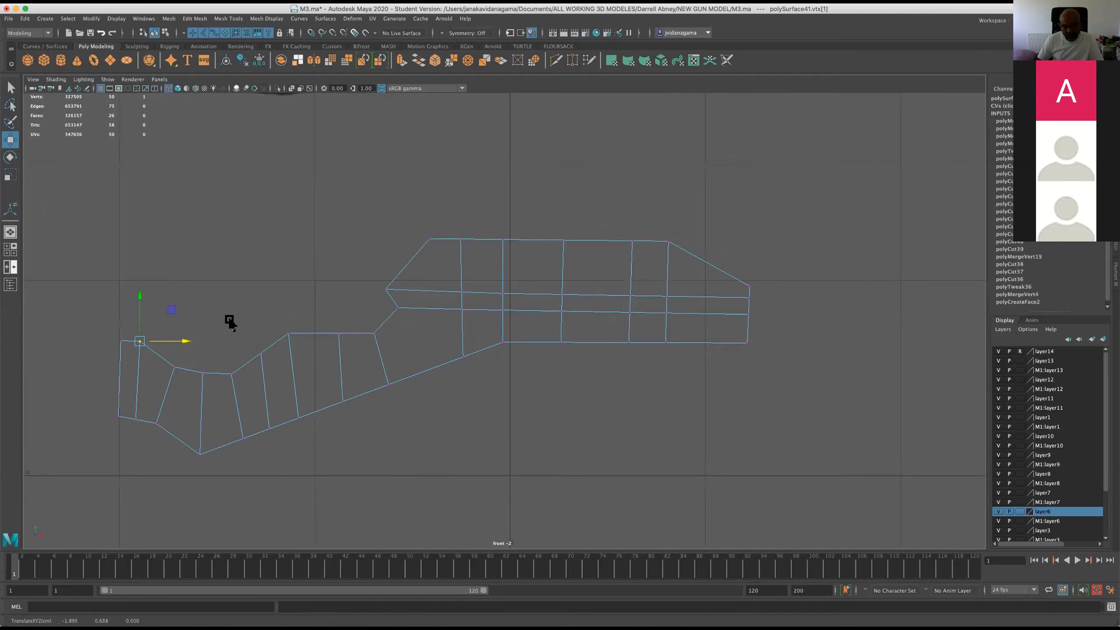
left_click(288, 315)
scroll(293, 328, "down", 5)
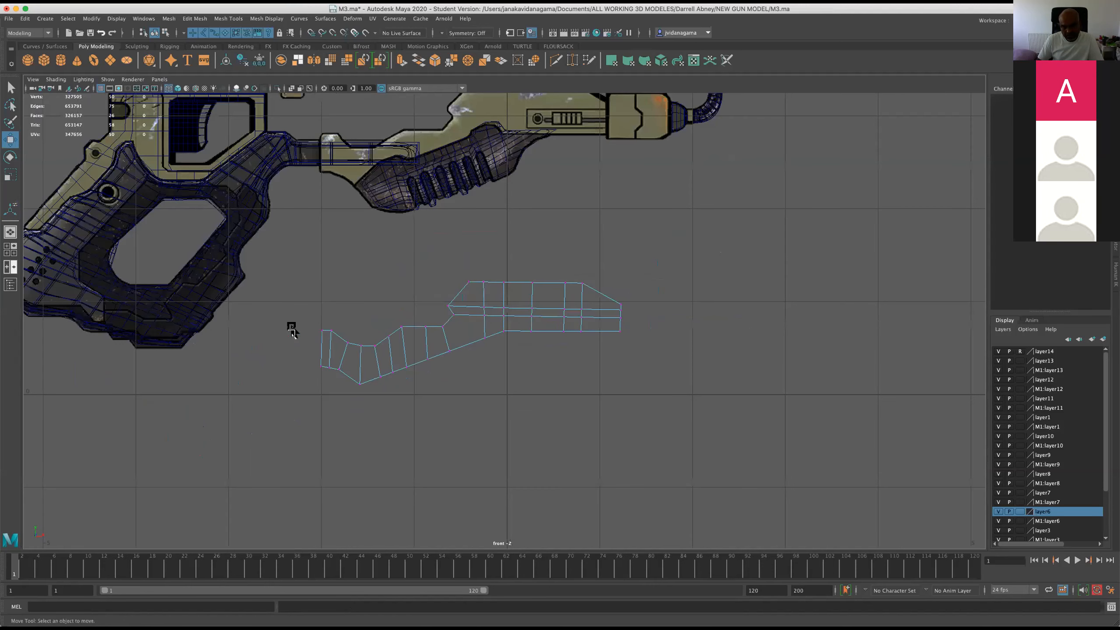
scroll(291, 327, "up", 6)
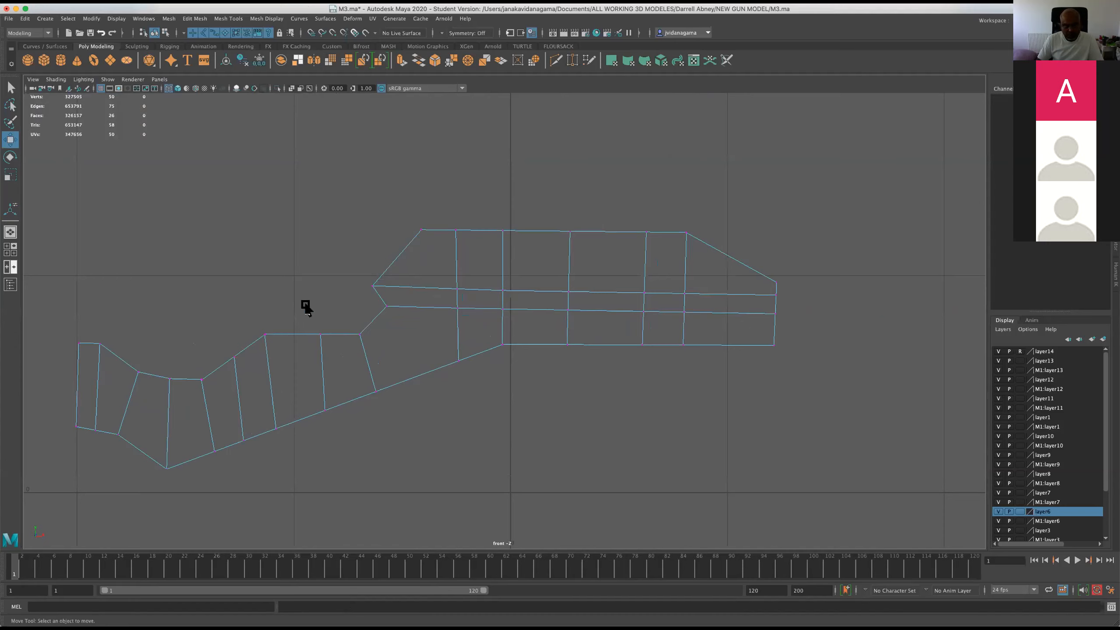
left_click(144, 19)
key("q")
key("super+s")
Try inserting two edge loops at once across the faces around the lowest corner, and undo them
left_click(552, 339)
key("w")
left_click(228, 19)
left_click(264, 88)
left_click(206, 416)
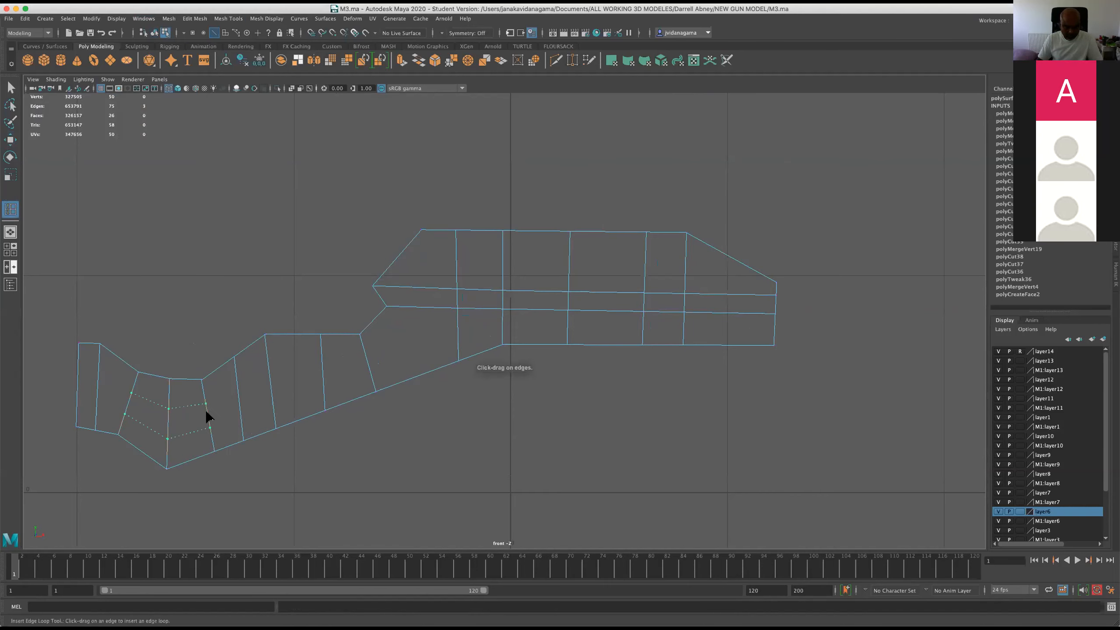
key("z")
Set Insert Edge Loop to place a single loop, and insert one halfway up the two faces around the lowest corner
left_click(194, 18)
left_click(228, 18)
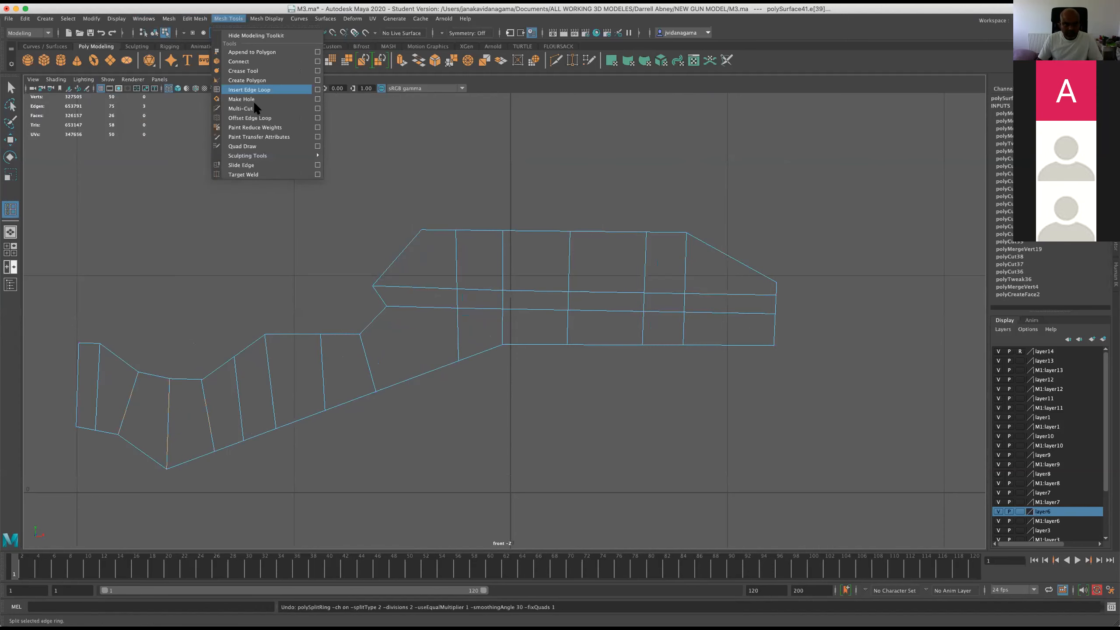
left_click(318, 90)
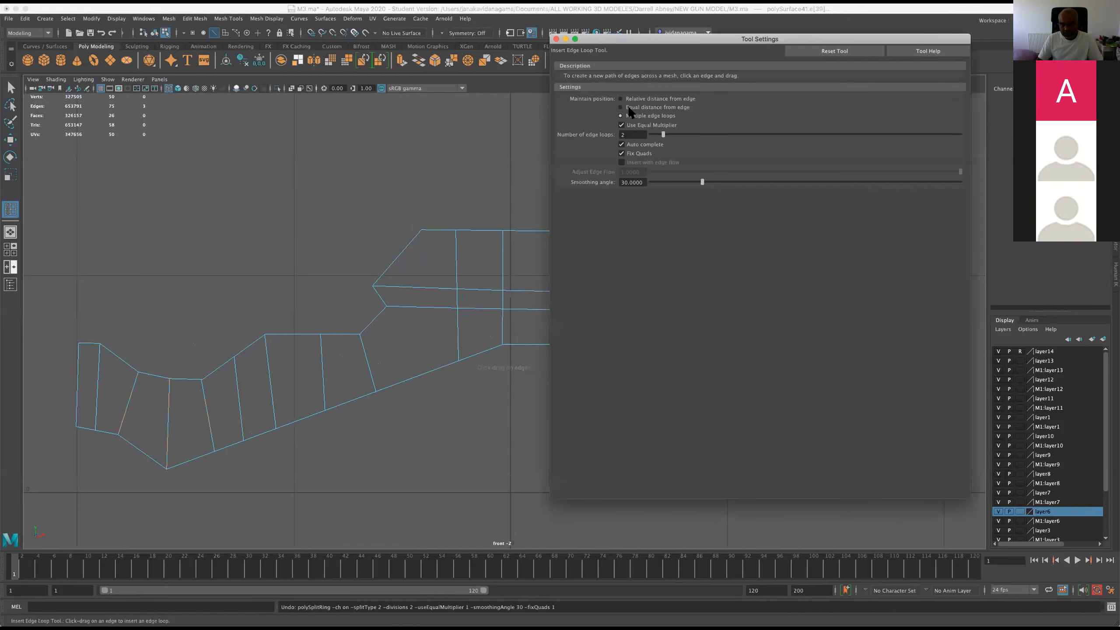
left_click(556, 39)
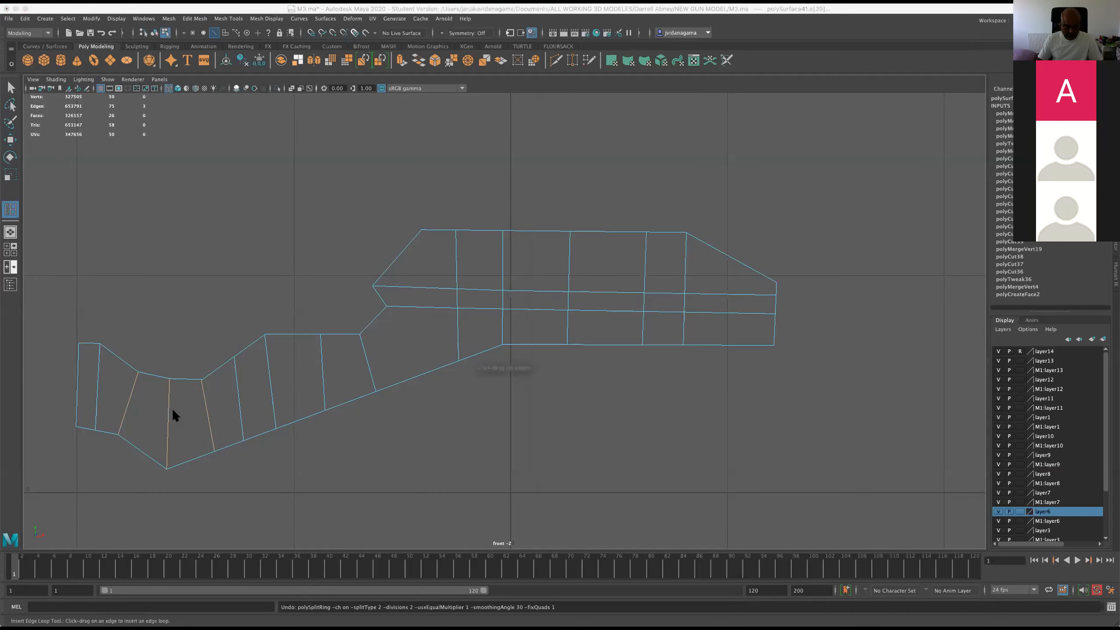
left_click(167, 425)
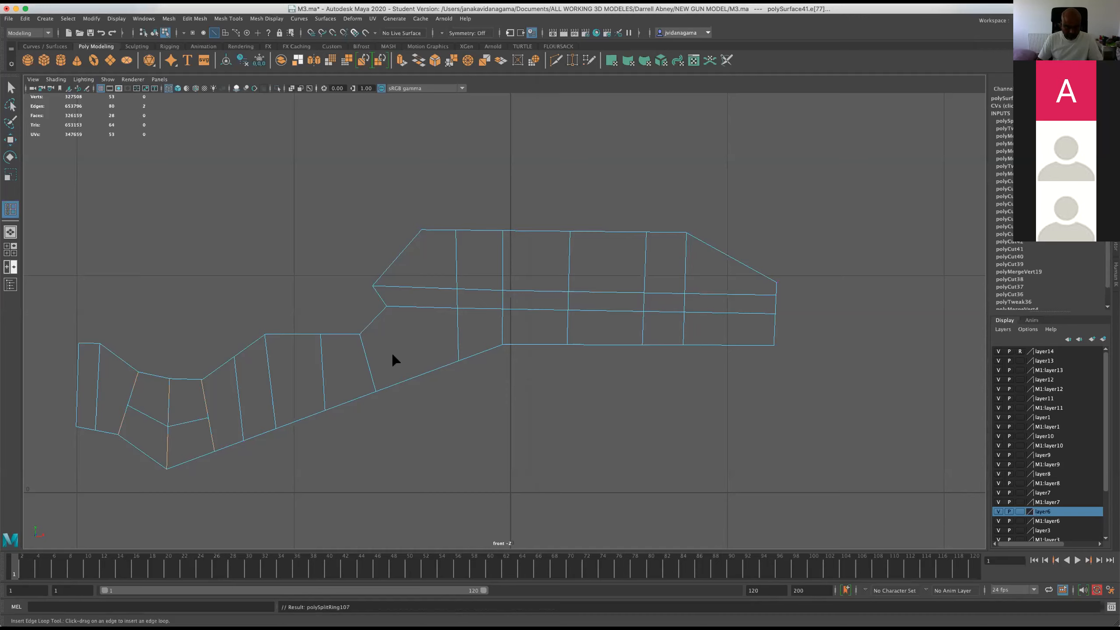
Insert matching mid-height edge loops in the front body's bottom row, the ledge's front face, the upper slope face and the end tab
left_click(458, 329)
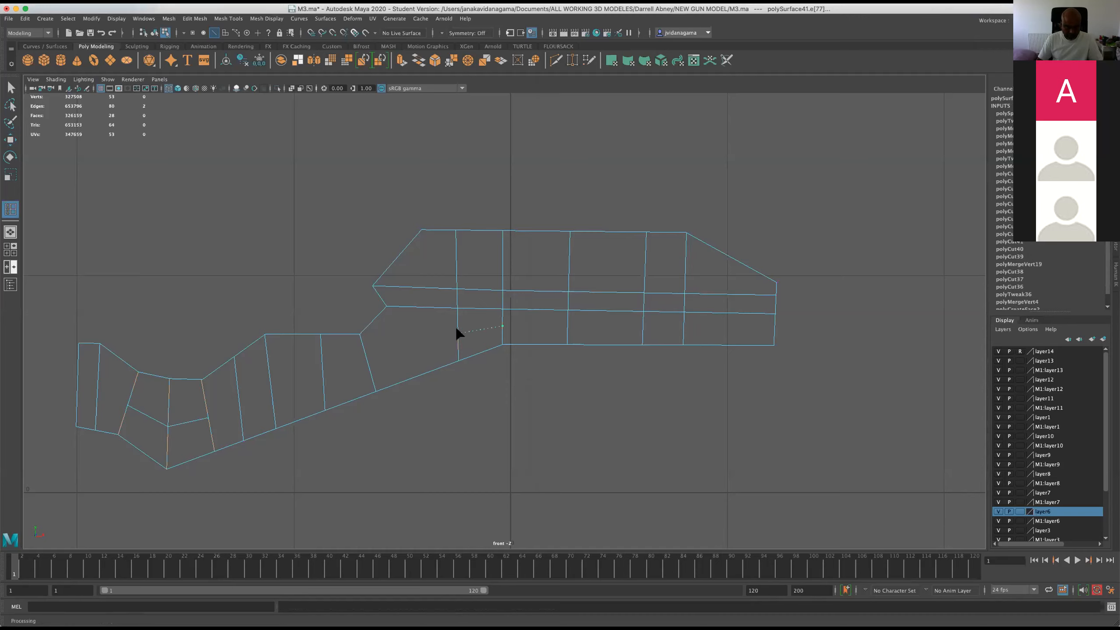
left_click(568, 327)
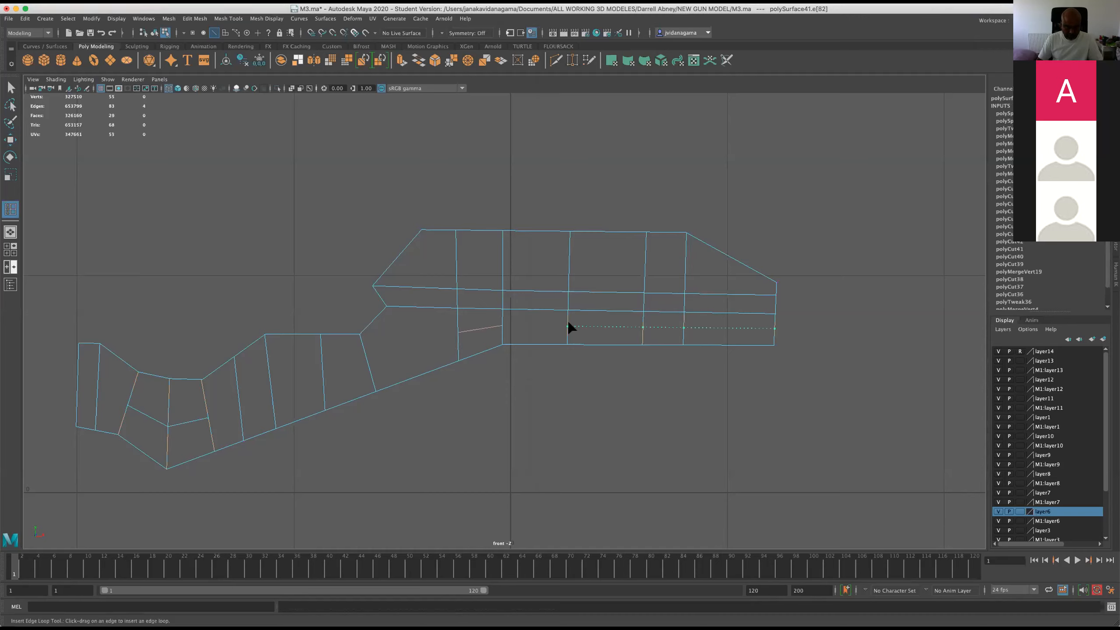
left_click_drag(365, 361, 366, 364)
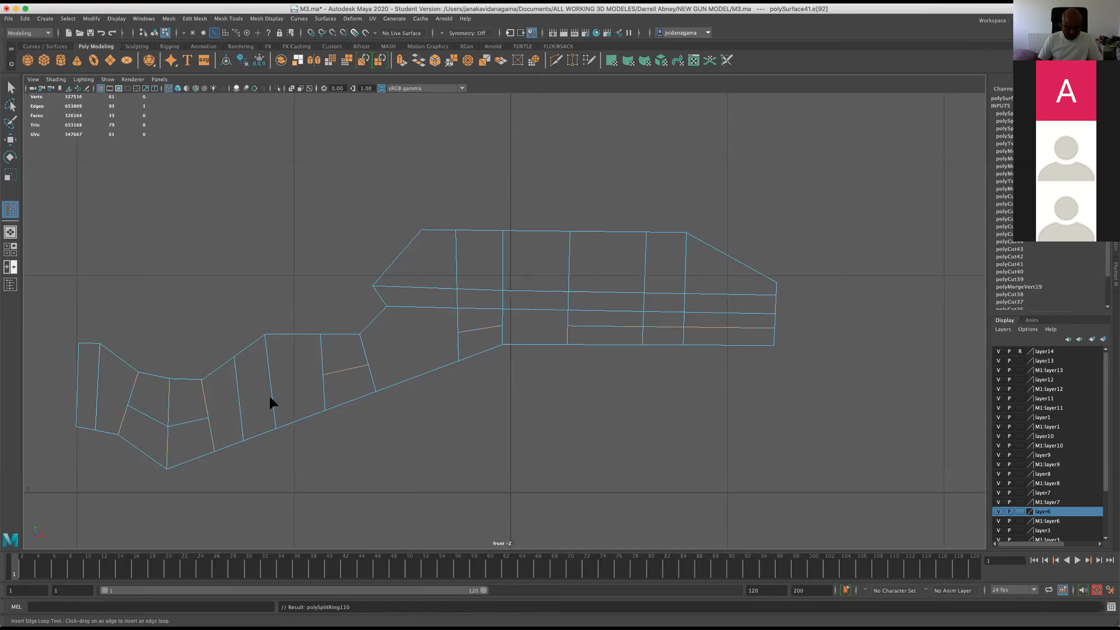
left_click(273, 397)
left_click_drag(98, 398, 98, 399)
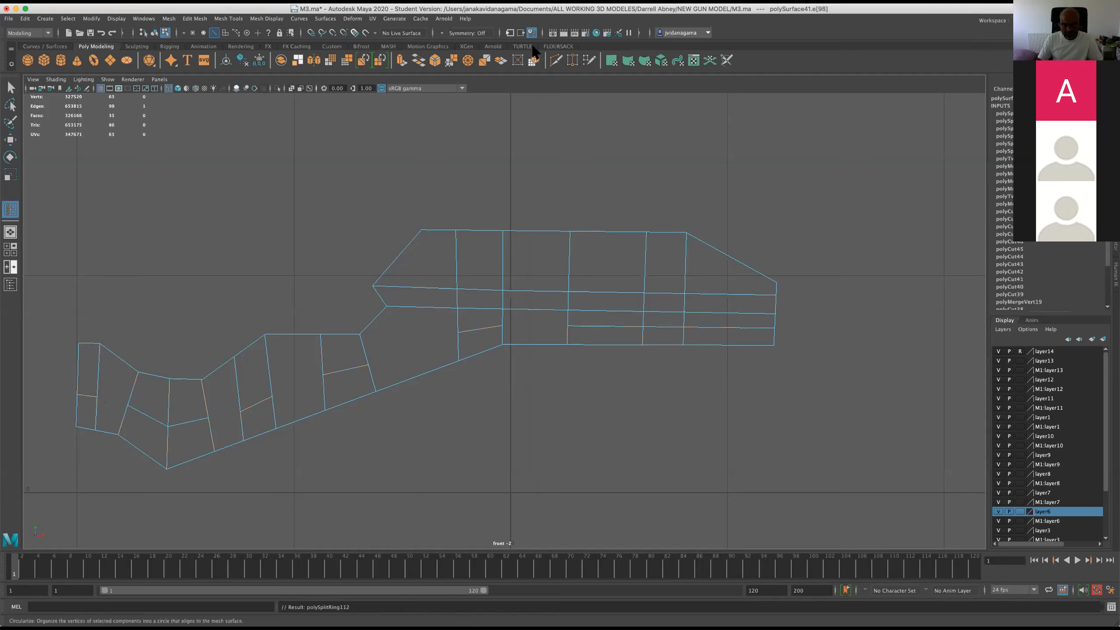
Connect the dip's middle loop to the end tab's loop and to the slope's loop with Multi-Cut
left_click(553, 56)
left_click(97, 397)
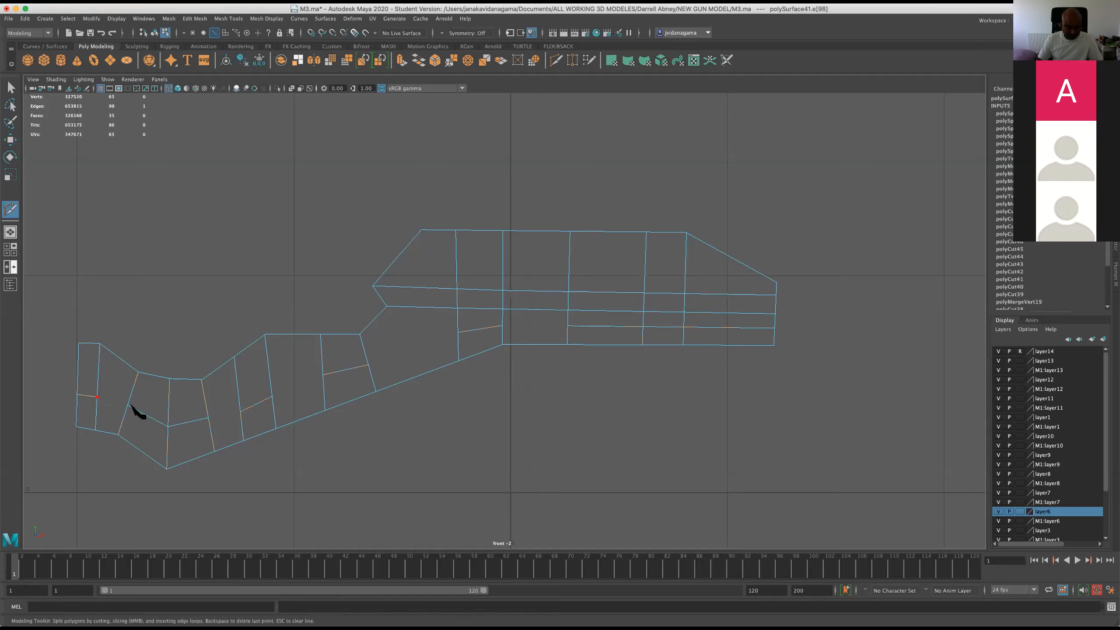
left_click(127, 405)
key("Return")
left_click(207, 418)
left_click(240, 412)
key("Return")
Bridge the remaining gaps in the middle loop with Multi-Cut, from the slope through the ledge and into the front body
left_click(272, 397)
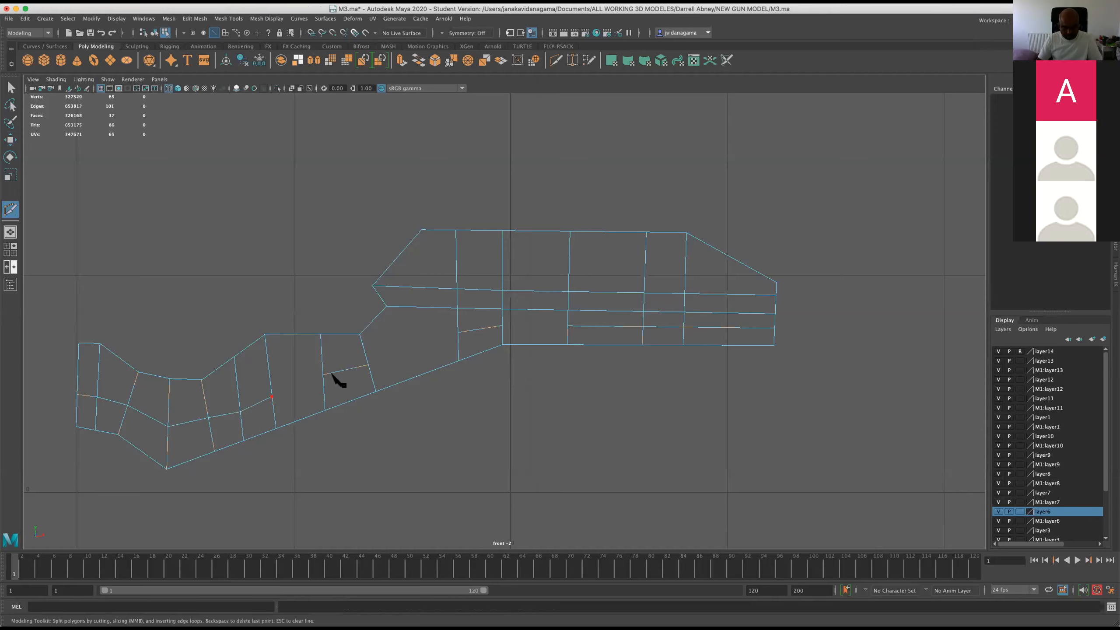
left_click(323, 374)
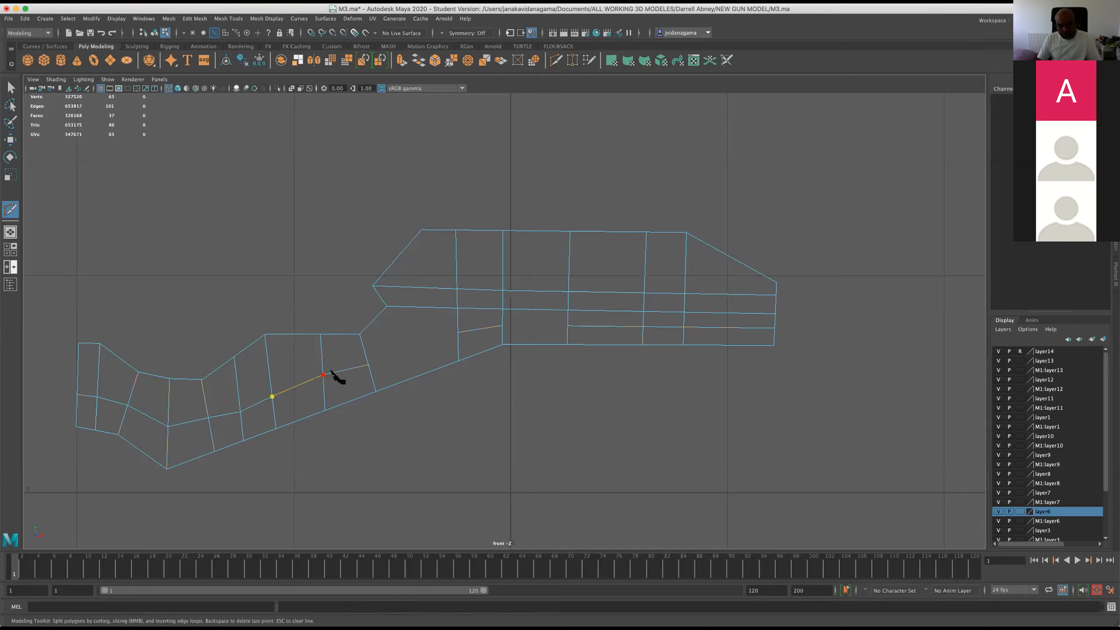
key("Return")
left_click(369, 365)
left_click(457, 332)
key("Return")
left_click(502, 325)
left_click(567, 325)
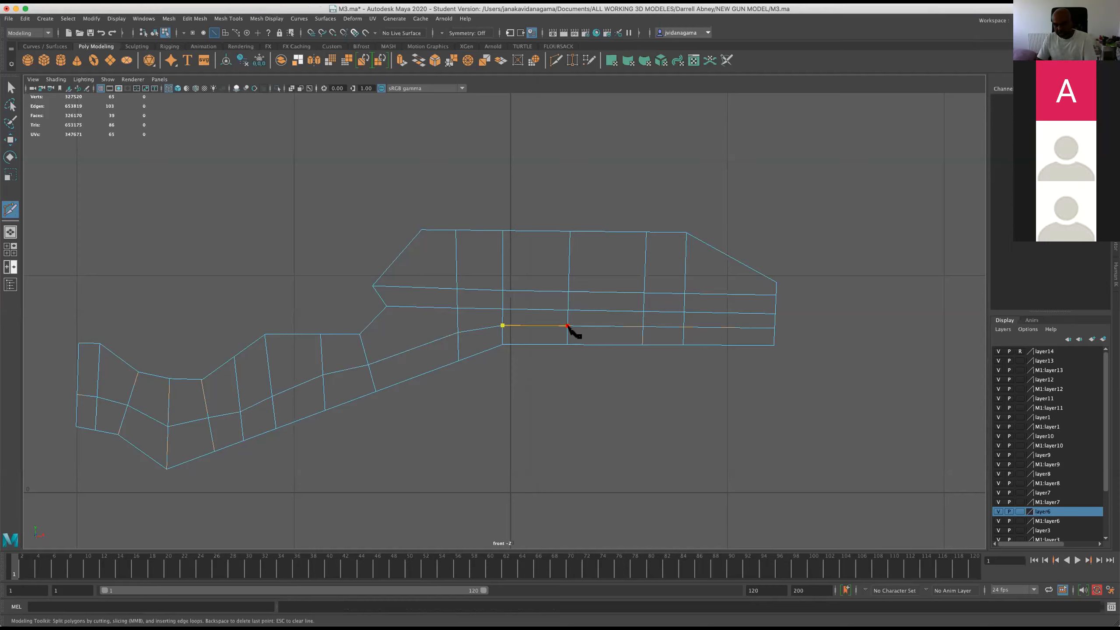
key("Return")
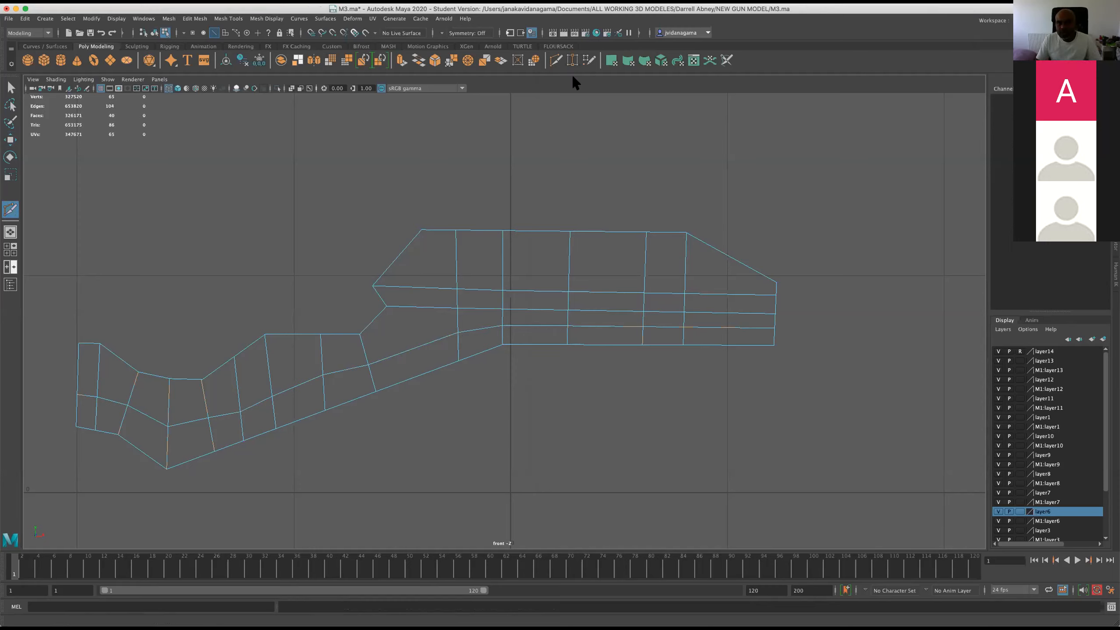
Slice diagonally through the arm from just behind the notch's inner corner to the lower edge
left_click(555, 60)
scroll(303, 306, "up", 1)
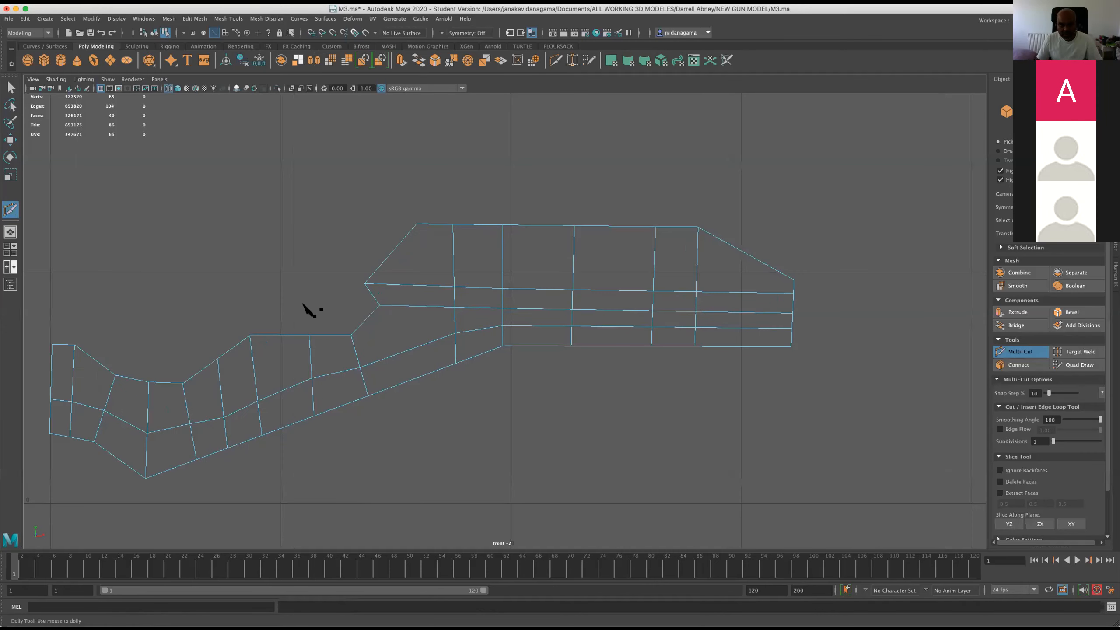
scroll(384, 339, "up", 1)
left_click_drag(327, 287, 445, 459)
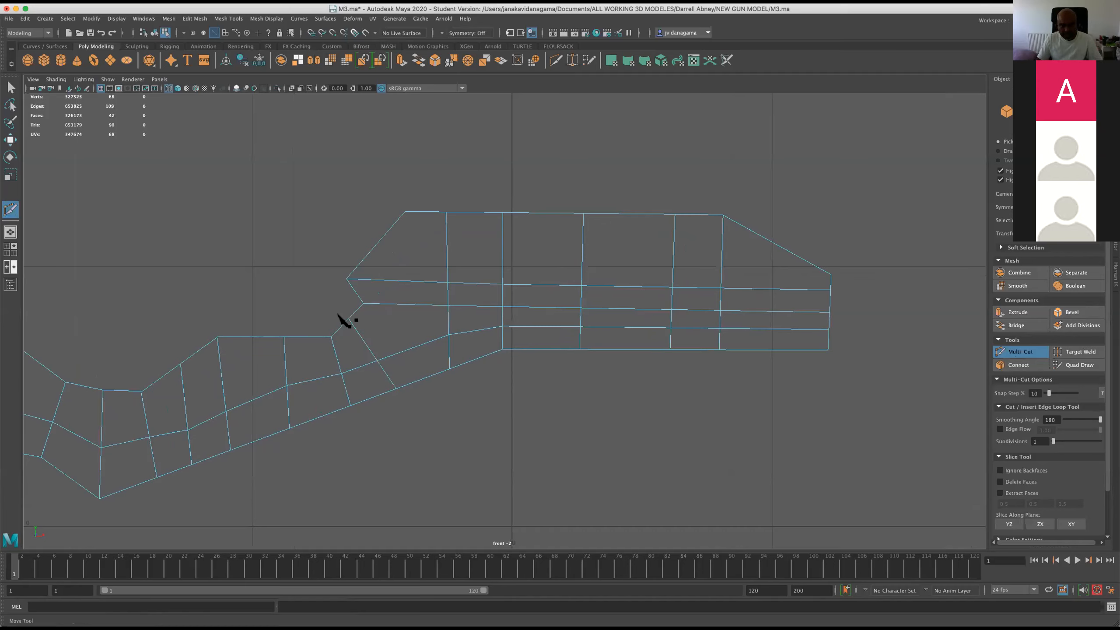
Try pulling the vertex at the front body's lower rear corner forward, and undo both that move and the diagonal slice
right_click_drag(360, 333, 348, 307)
key("ctrl+z")
key("w")
left_click_drag(503, 338, 554, 338)
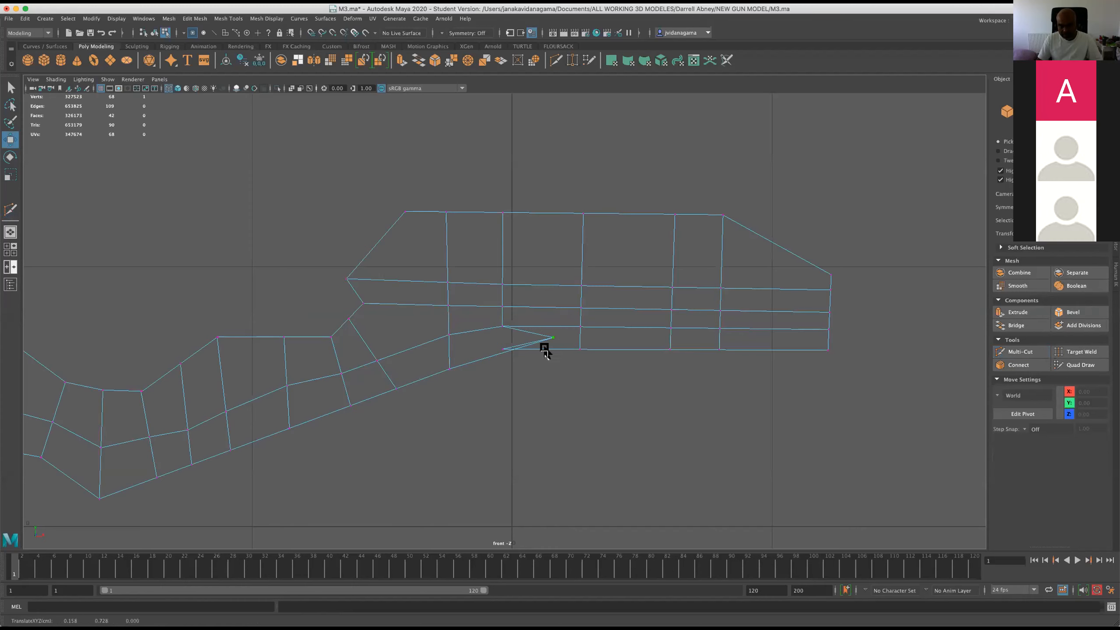
key("ctrl+z")
key("ctrl+z")
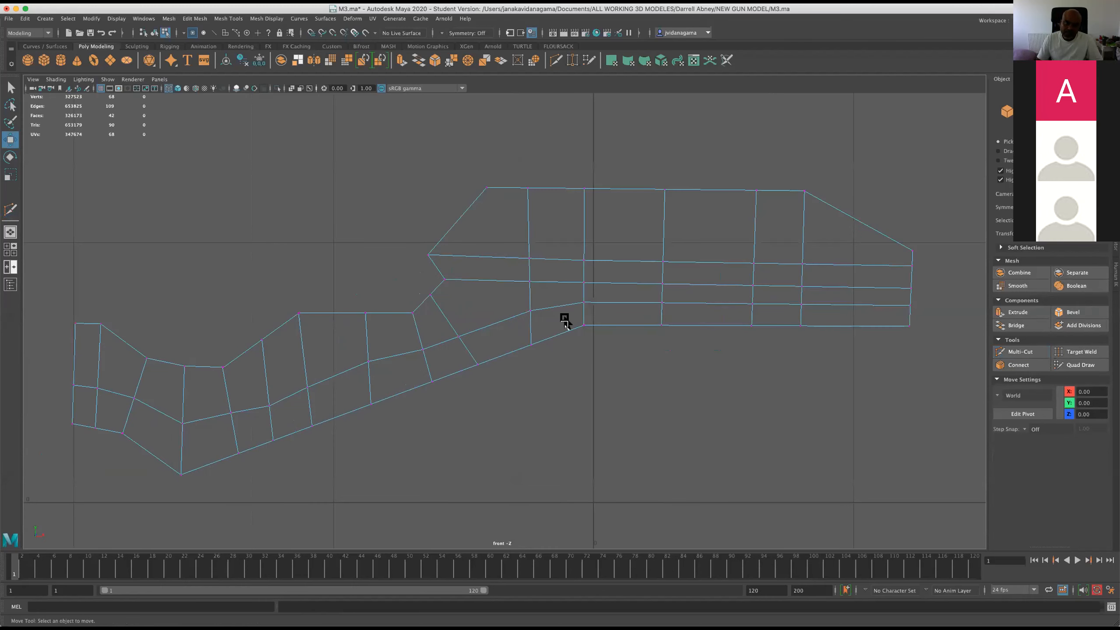
key("ctrl+z")
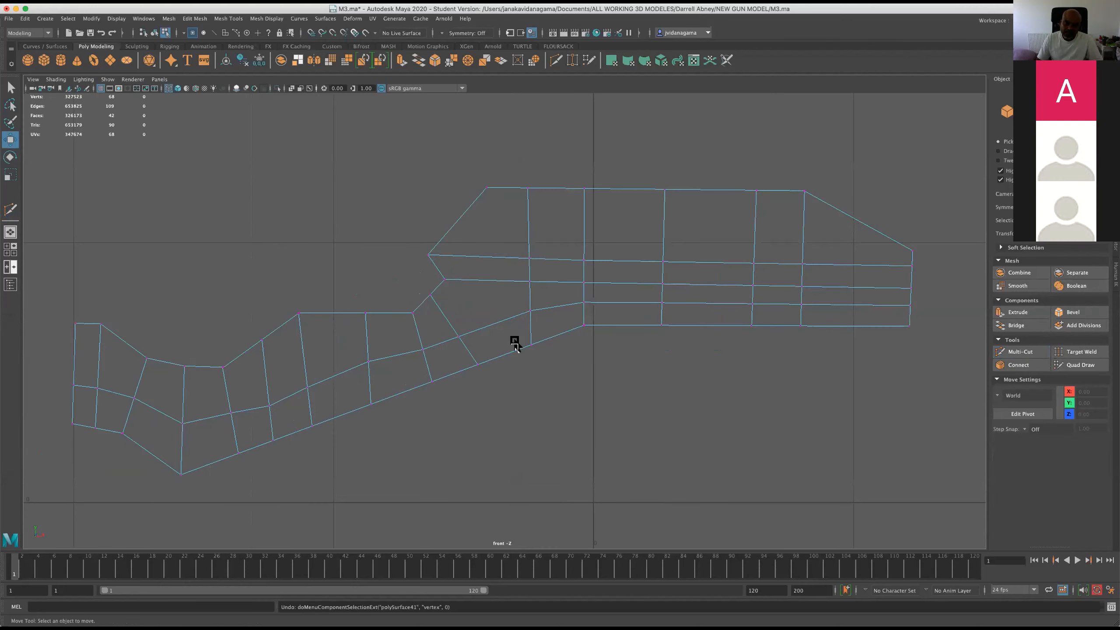
key("ctrl+z")
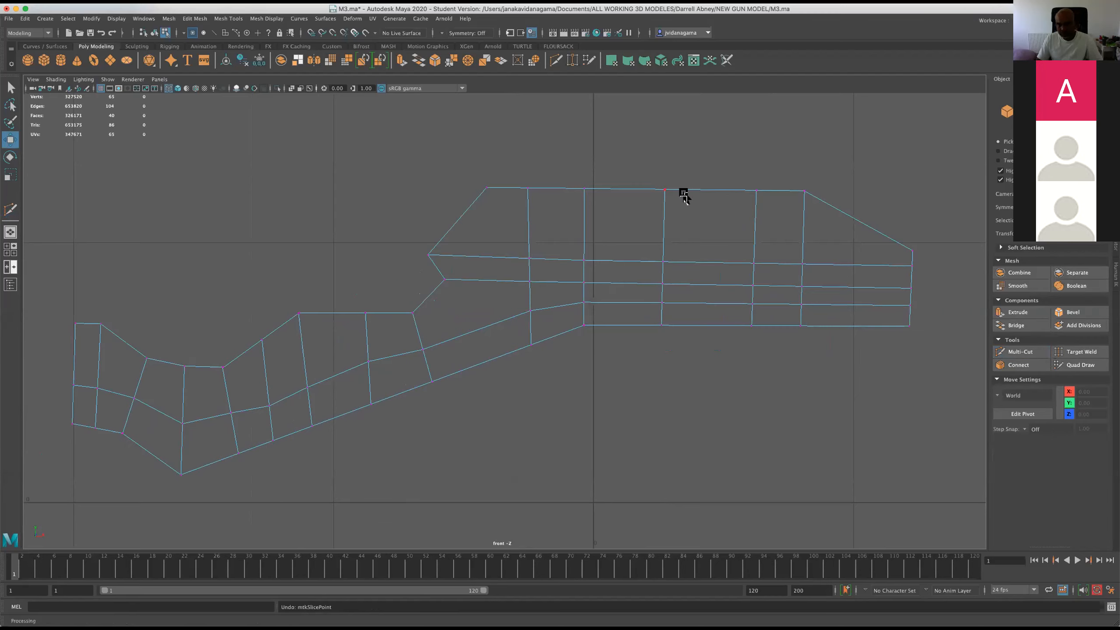
left_click(575, 62)
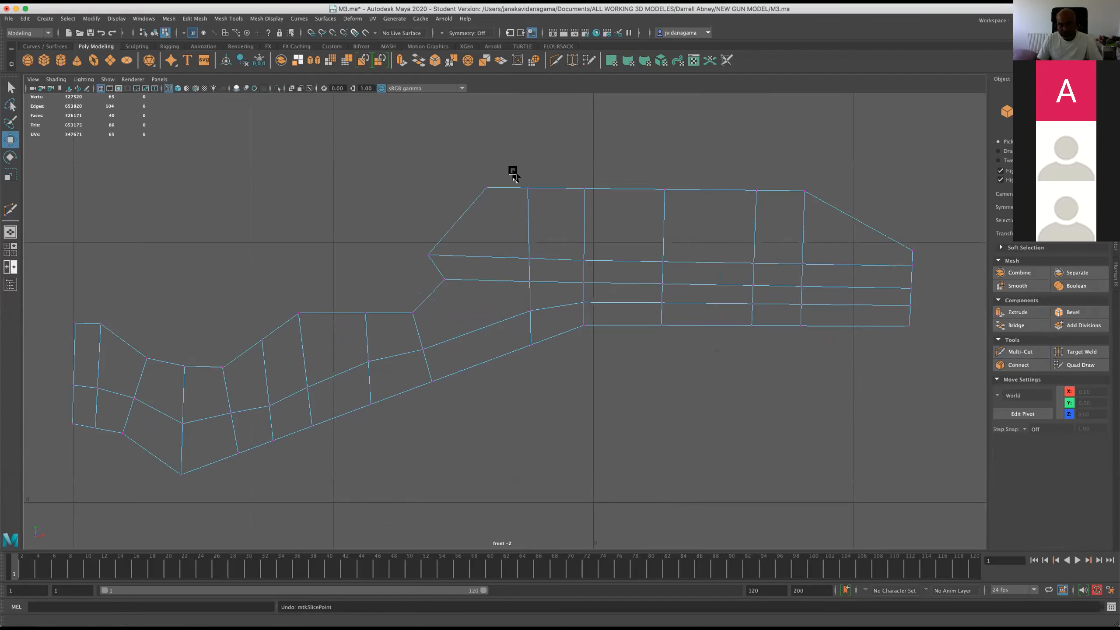
left_click_drag(949, 217, 950, 220)
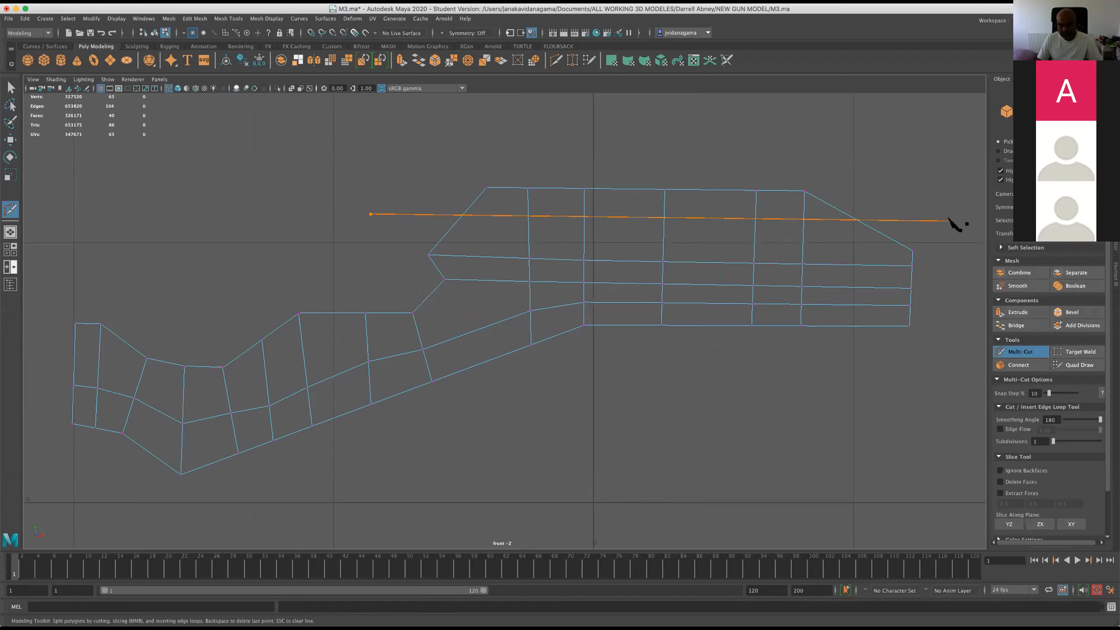
key("Escape")
key("super+z")
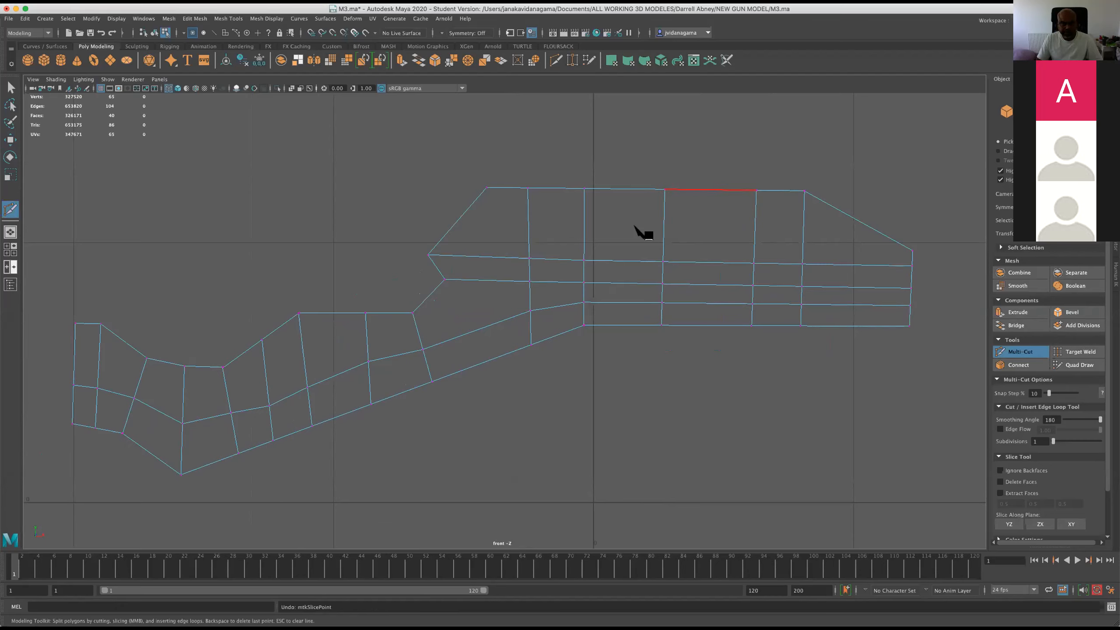
key("w")
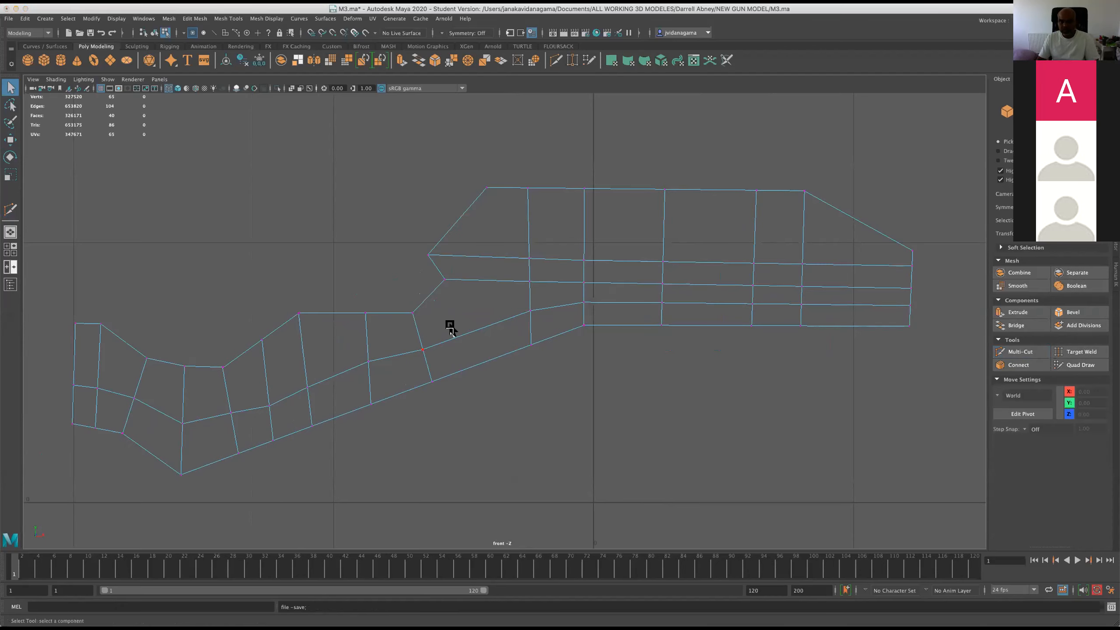
Save the scene and extrude all faces of the flat frame piece sideways to give it thickness
key("super+s")
key("space")
key("space")
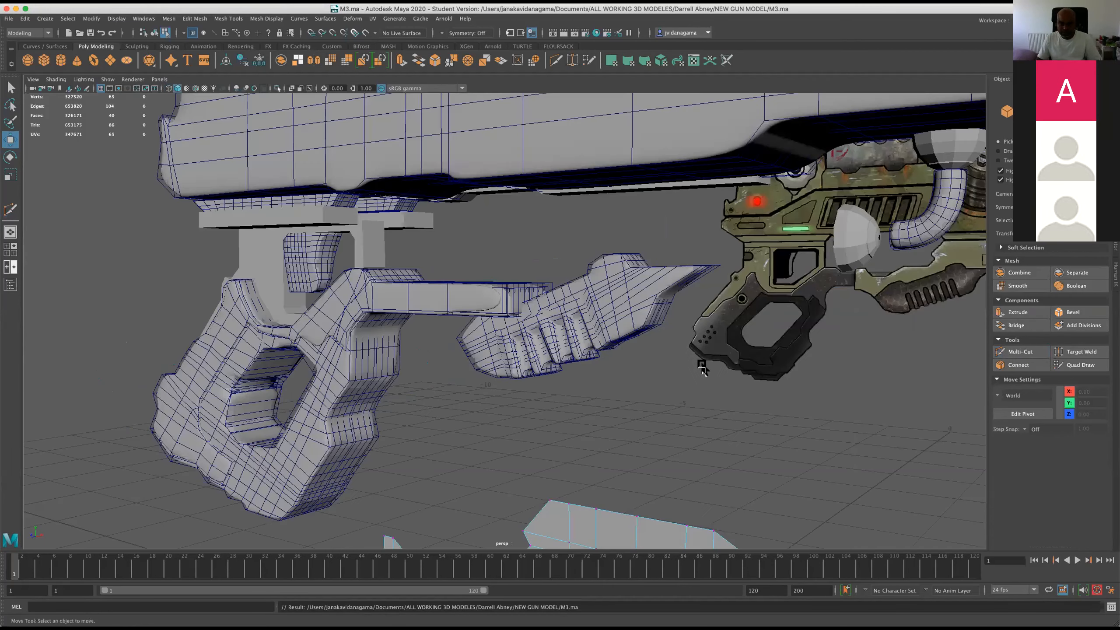
middle_click_drag(562, 520, 542, 411, "alt")
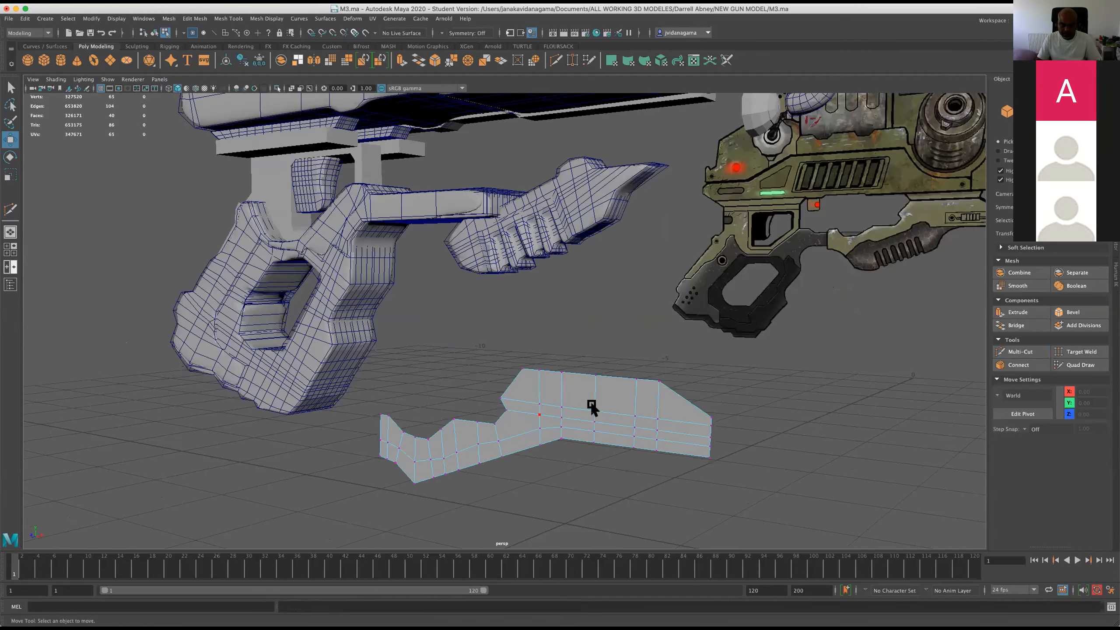
right_click_drag(525, 381, 568, 387)
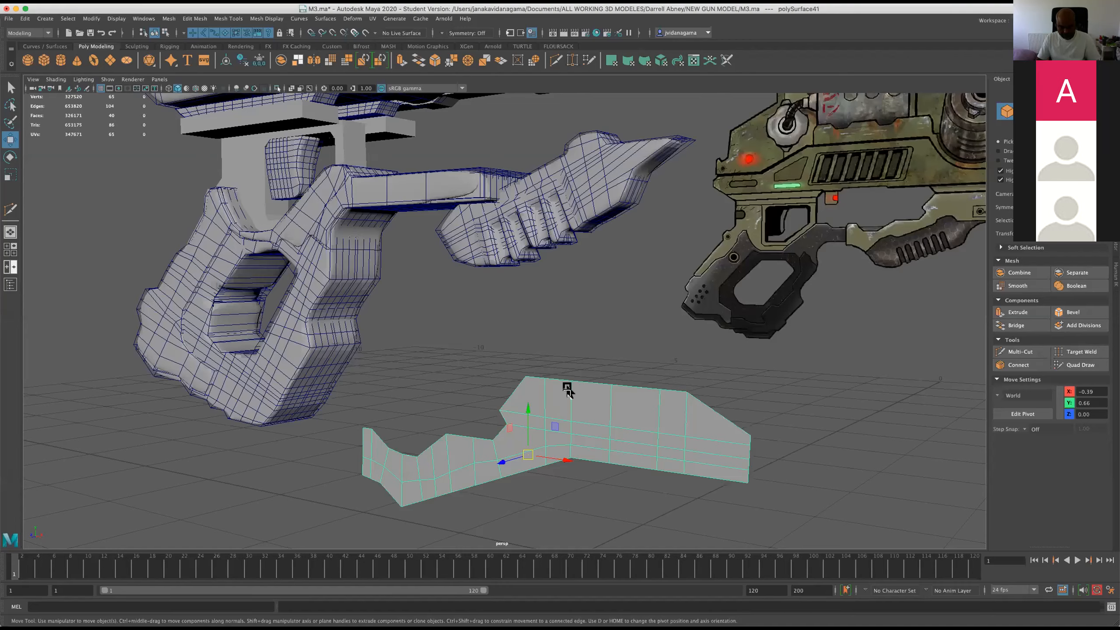
middle_click_drag(521, 384, 519, 401, "alt")
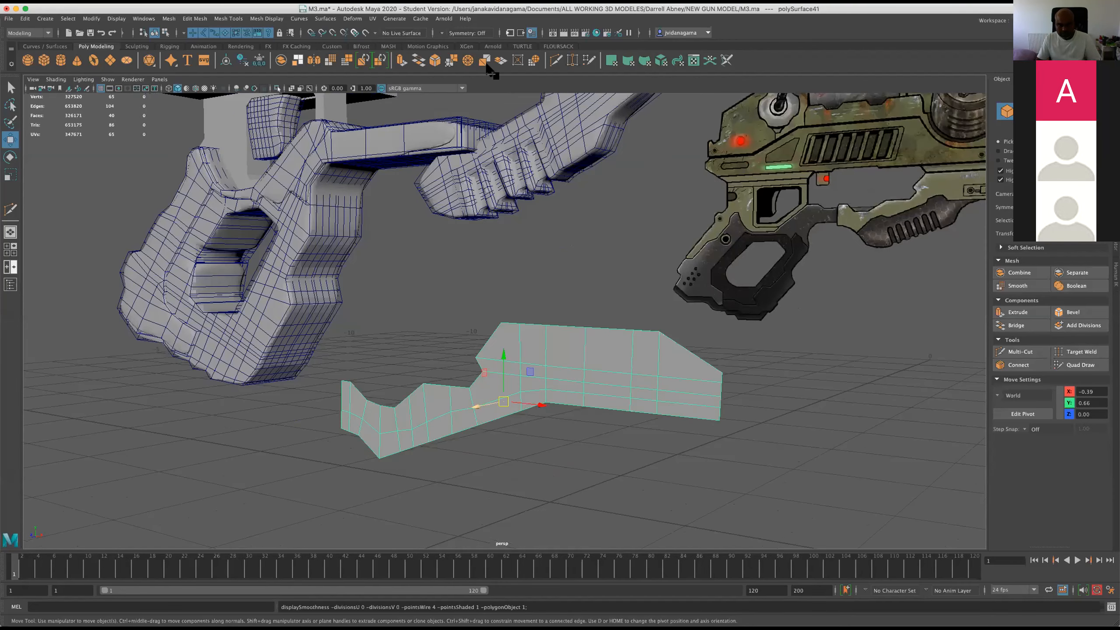
left_click(401, 60)
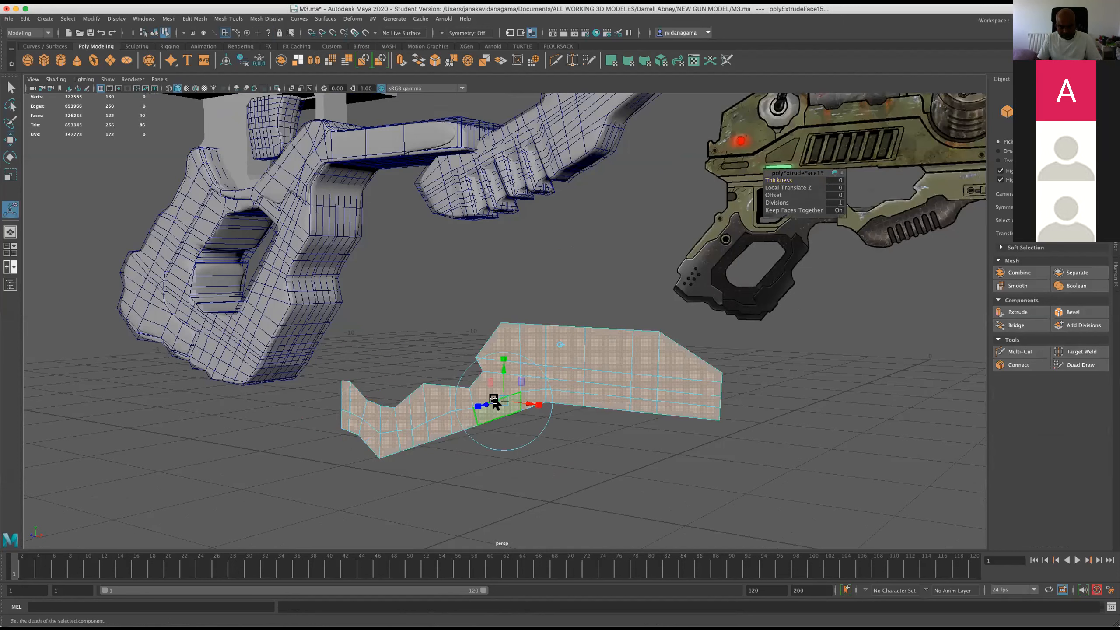
left_click_drag(521, 394, 513, 396)
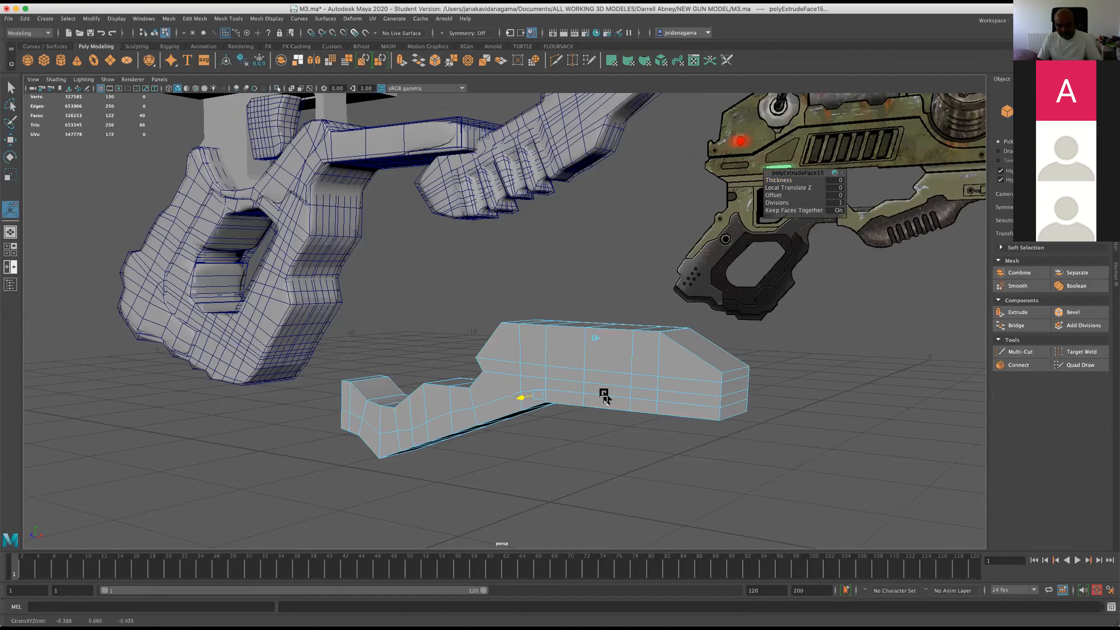
Show the extruded piece as a smoothed preview with its cage and examine its shape from several angles beside the gun
left_click_drag(669, 351, 653, 381, "alt")
key("2")
left_click_drag(559, 394, 509, 383, "alt")
scroll(510, 383, "down", 5)
middle_click_drag(679, 376, 564, 436, "alt")
scroll(559, 376, "down", 3)
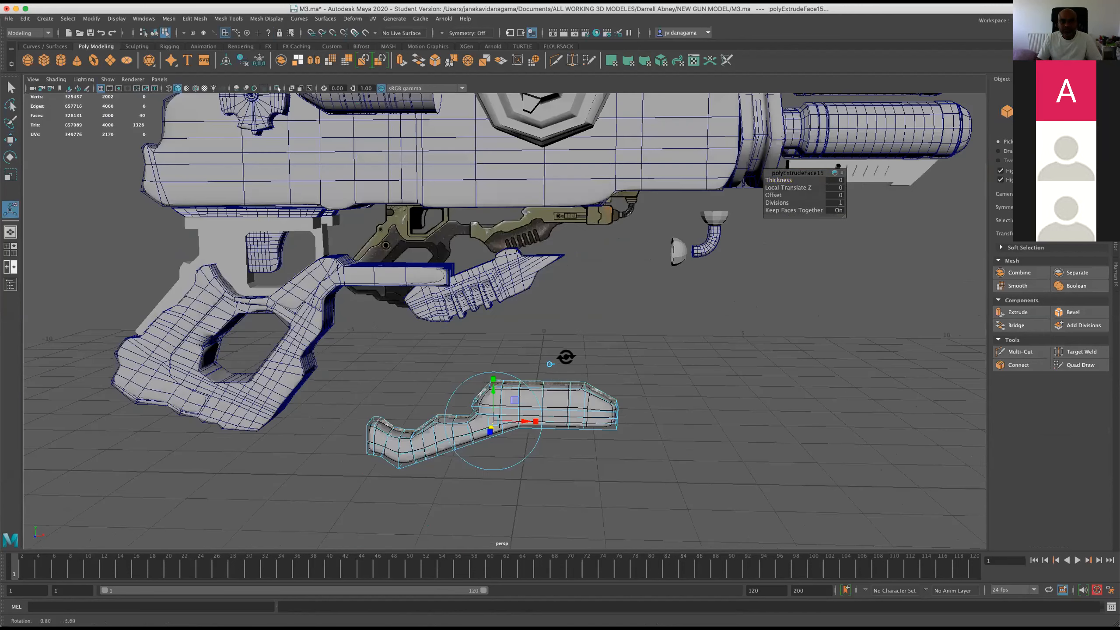
left_click_drag(548, 377, 552, 370, "alt")
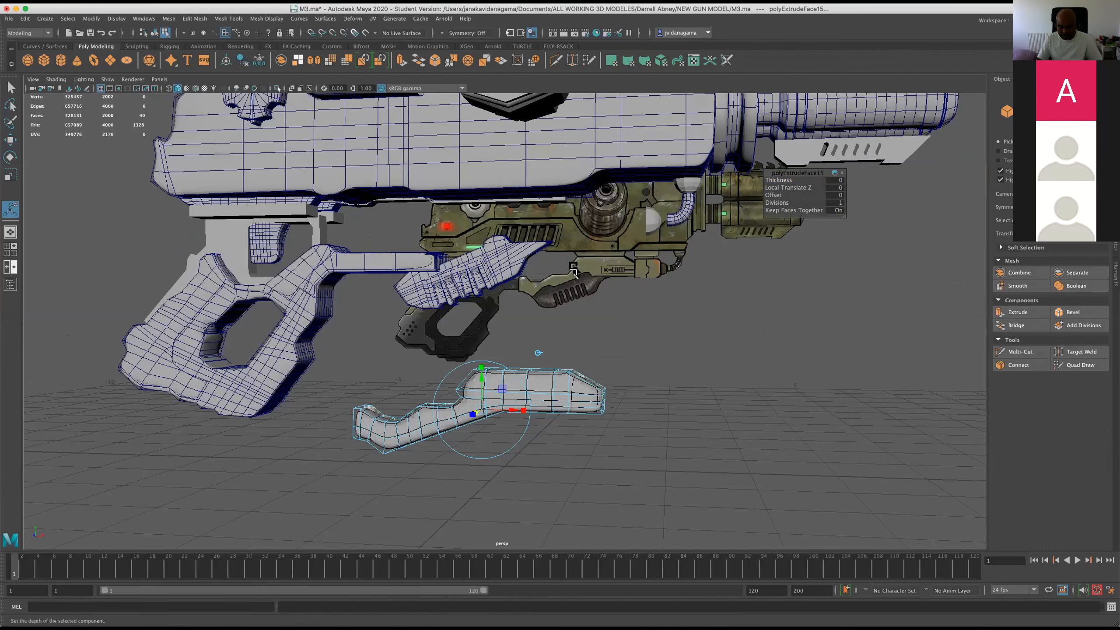
left_click_drag(546, 397, 578, 374, "alt")
scroll(581, 371, "down", 3)
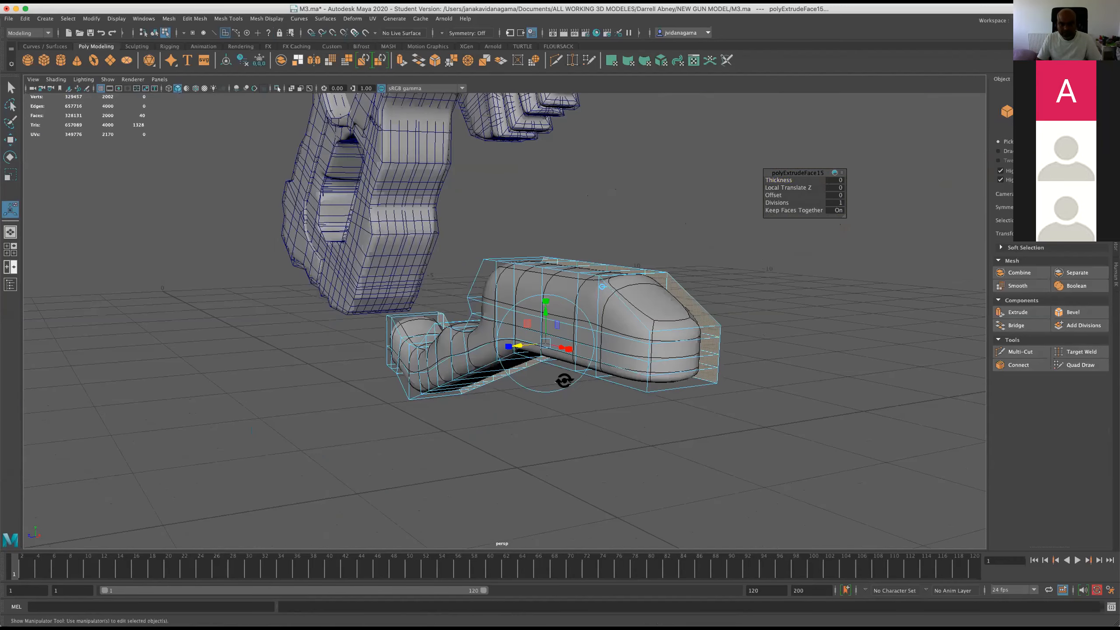
Insert multiple edge loops across the thickness of the extruded piece and save the scene
left_click_drag(476, 364, 475, 363, "alt")
left_click_drag(394, 375, 335, 282, "alt")
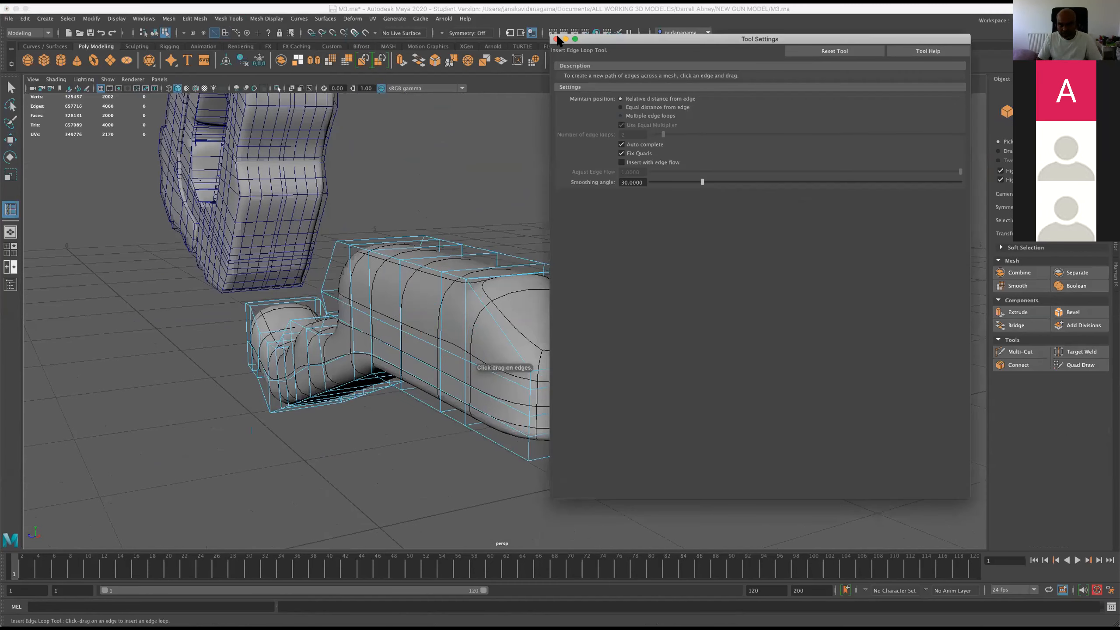
left_click(555, 40)
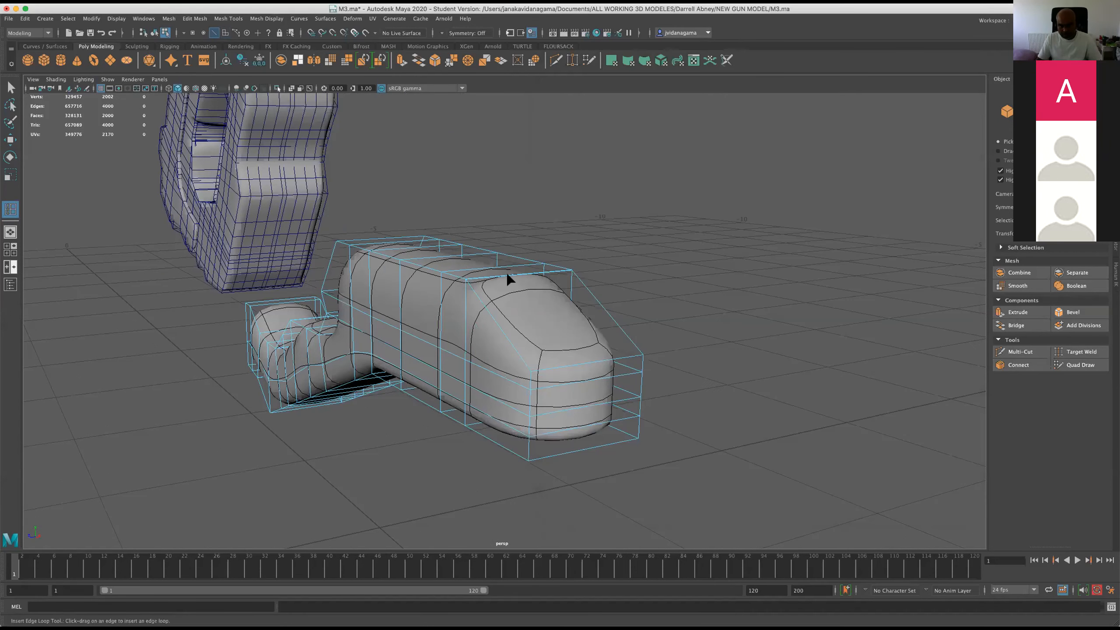
left_click(516, 277)
left_click_drag(544, 280, 534, 305, "alt")
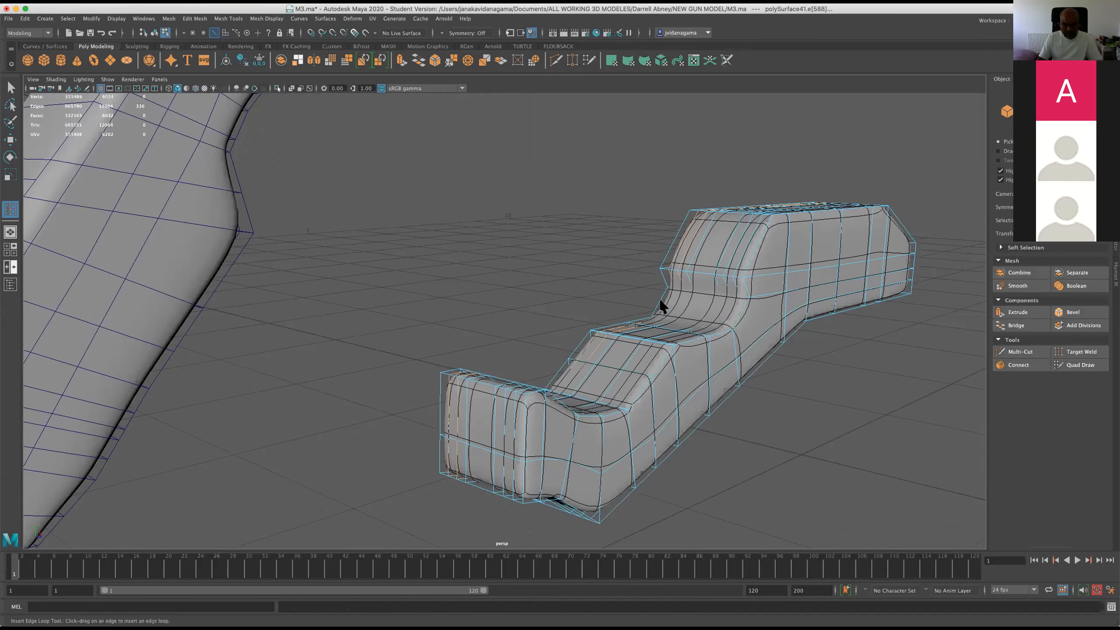
key("super+s")
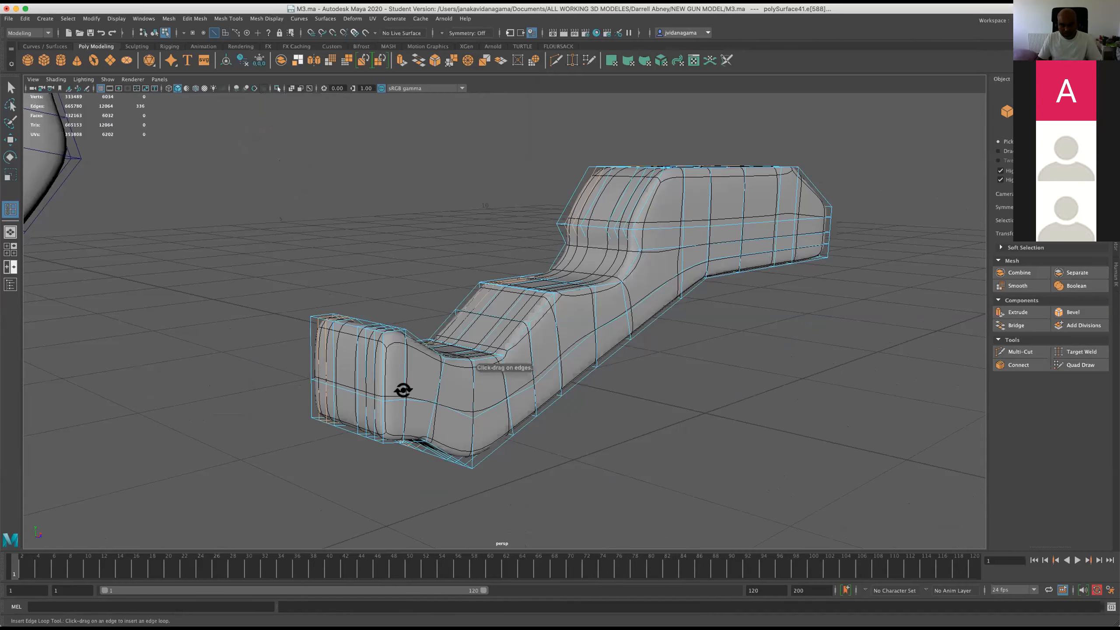
Try inserting multiple lengthwise edge loops around the end tab and dip, and undo them
left_click_drag(358, 353, 349, 347, "alt")
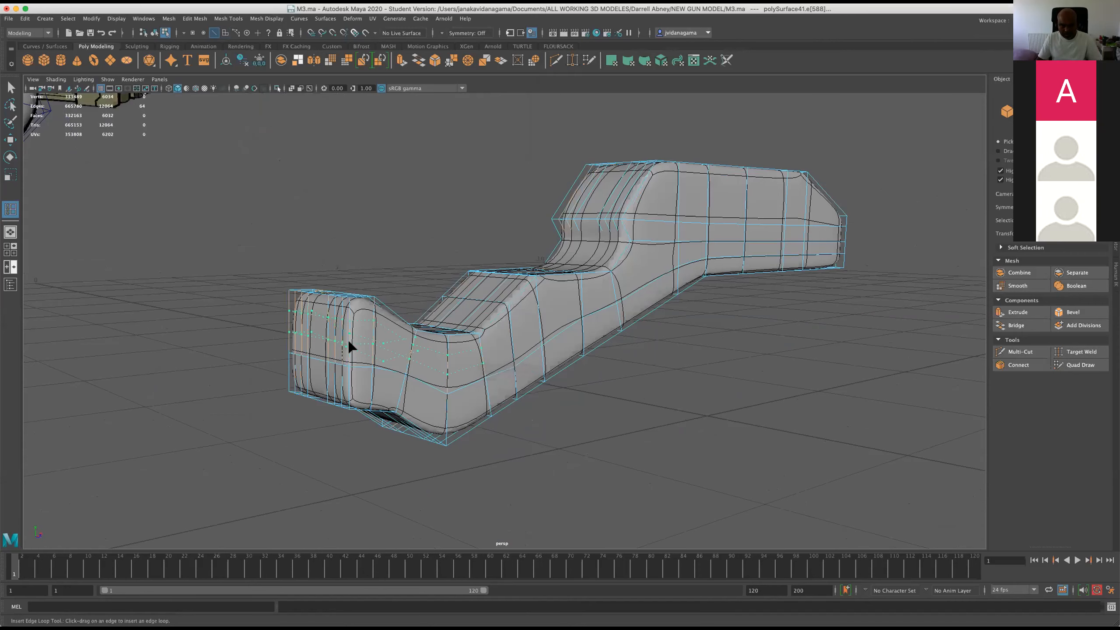
left_click_drag(503, 360, 486, 356, "alt")
key("ctrl+z")
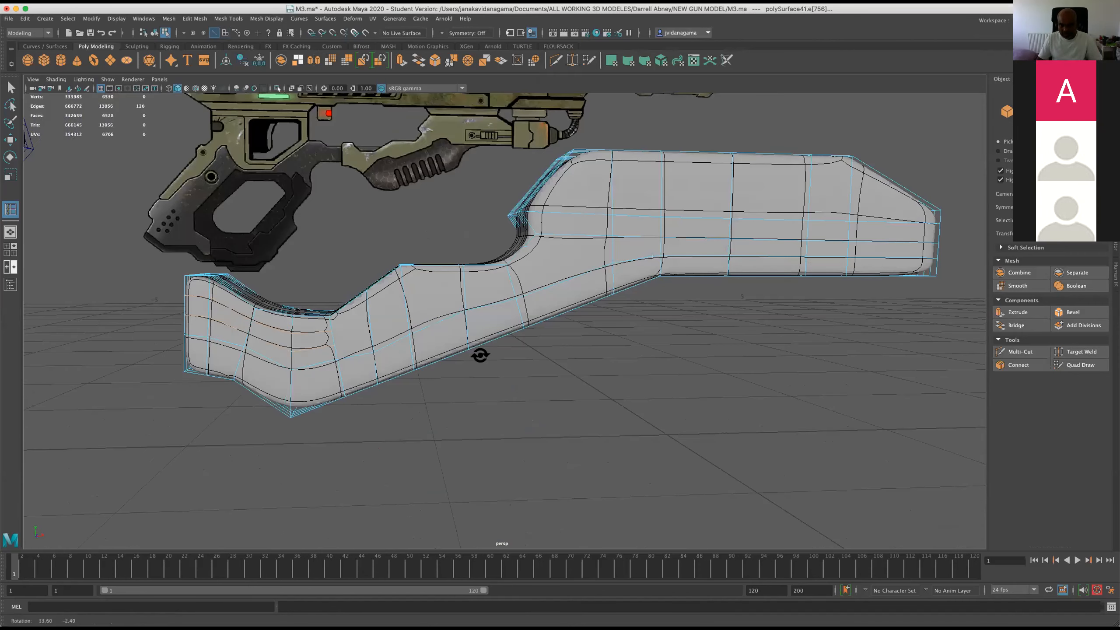
key("ctrl+z")
scroll(324, 334, "up", 3)
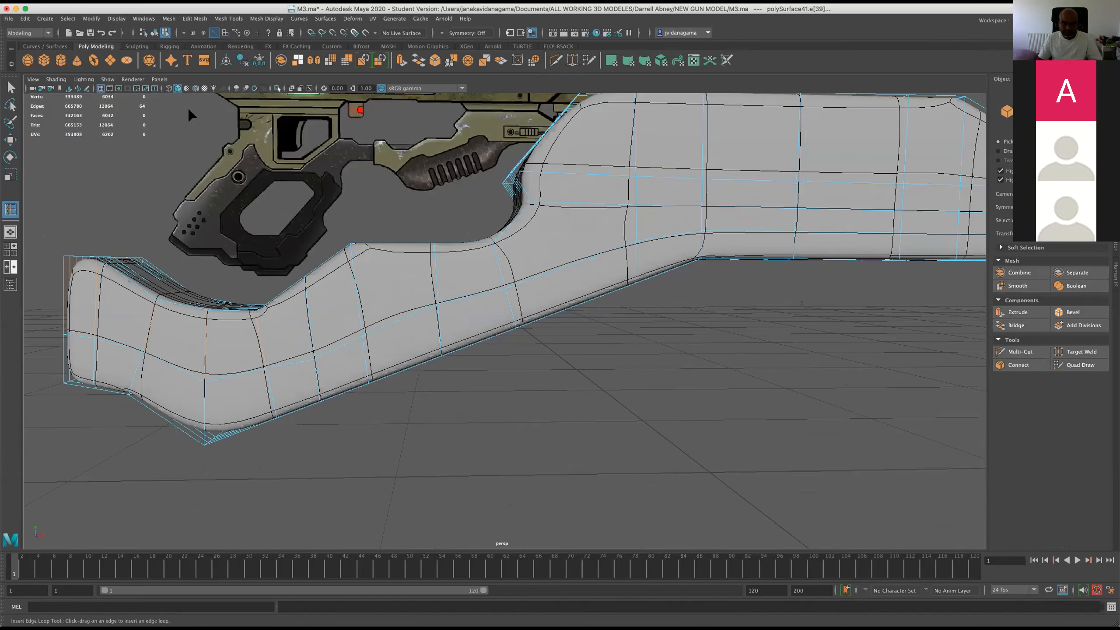
left_click_drag(226, 182, 223, 181, "alt")
key("f")
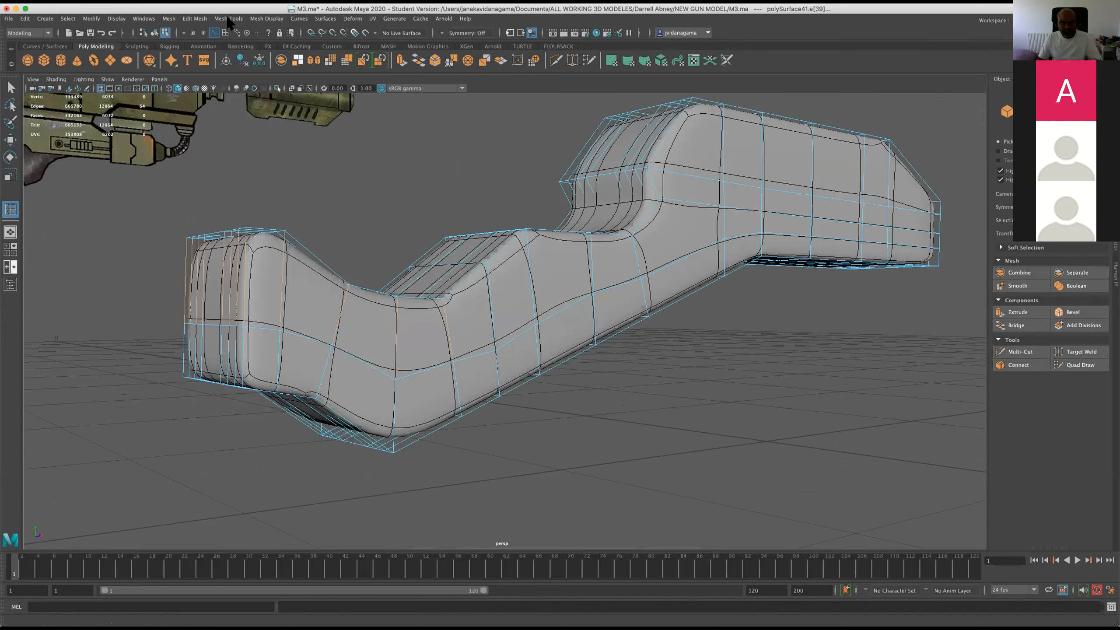
Insert a single lengthwise edge loop around the end tab and dip, and another through the front body's lower band
left_click(228, 18)
left_click(319, 86)
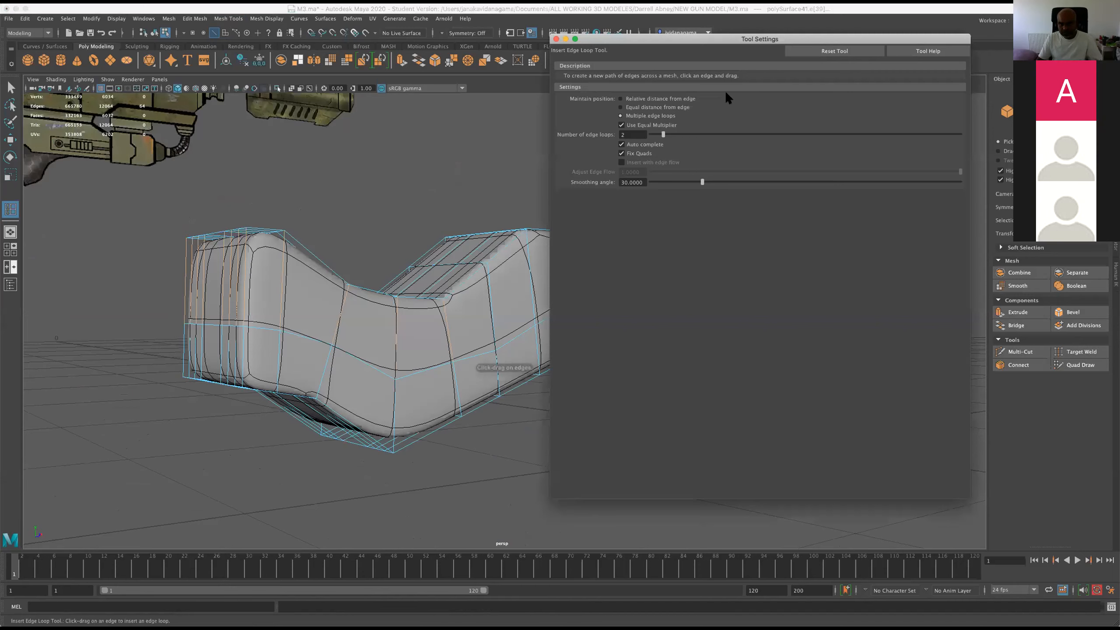
left_click(544, 59)
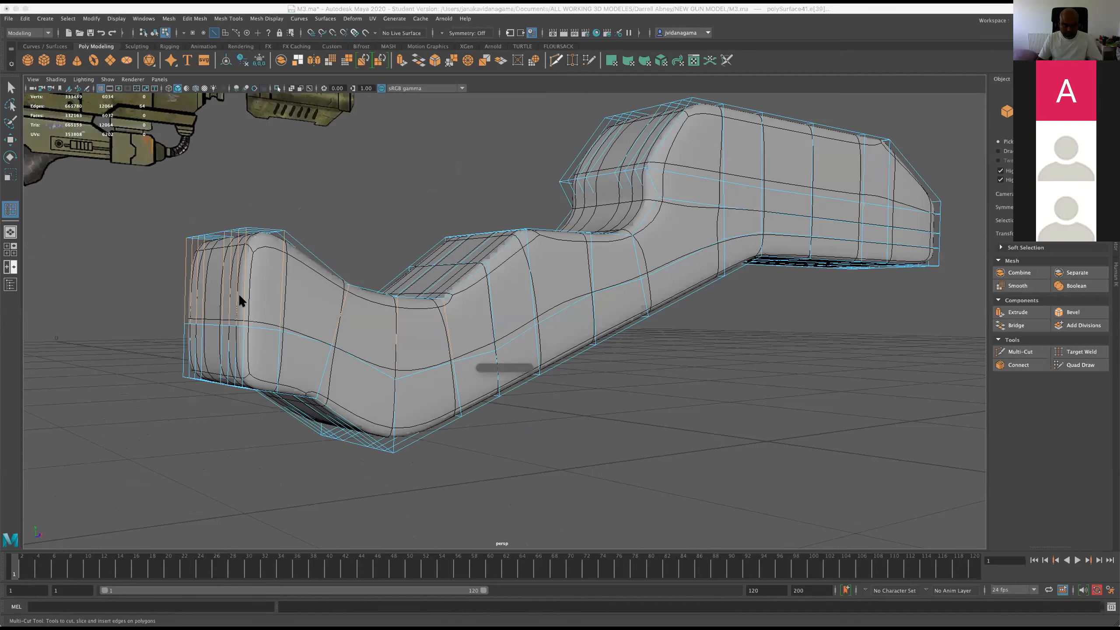
left_click(582, 300)
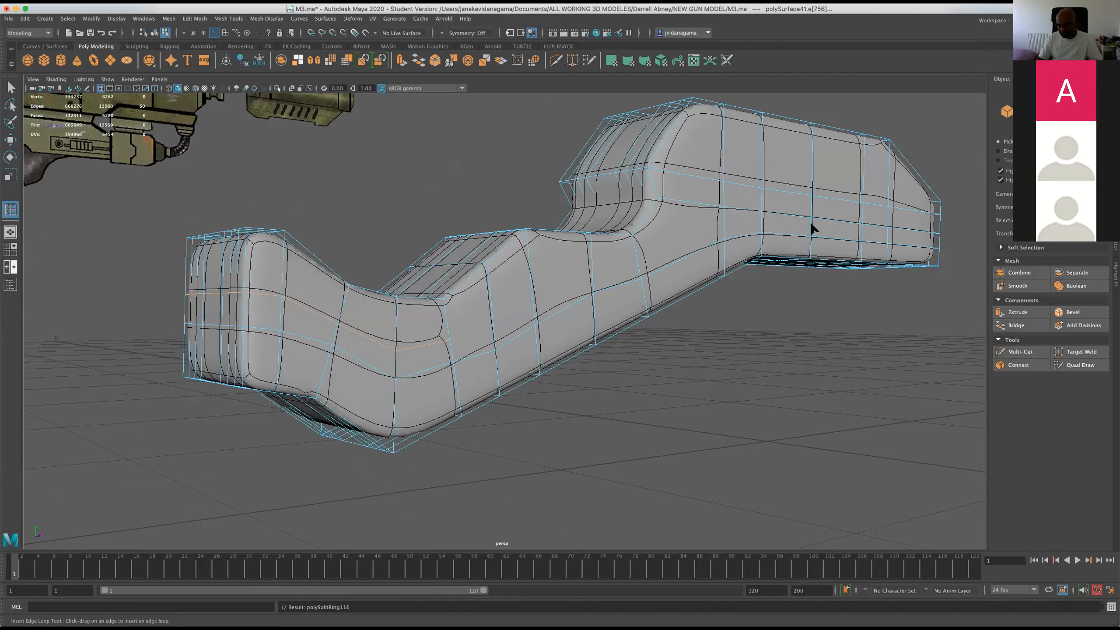
left_click(938, 243)
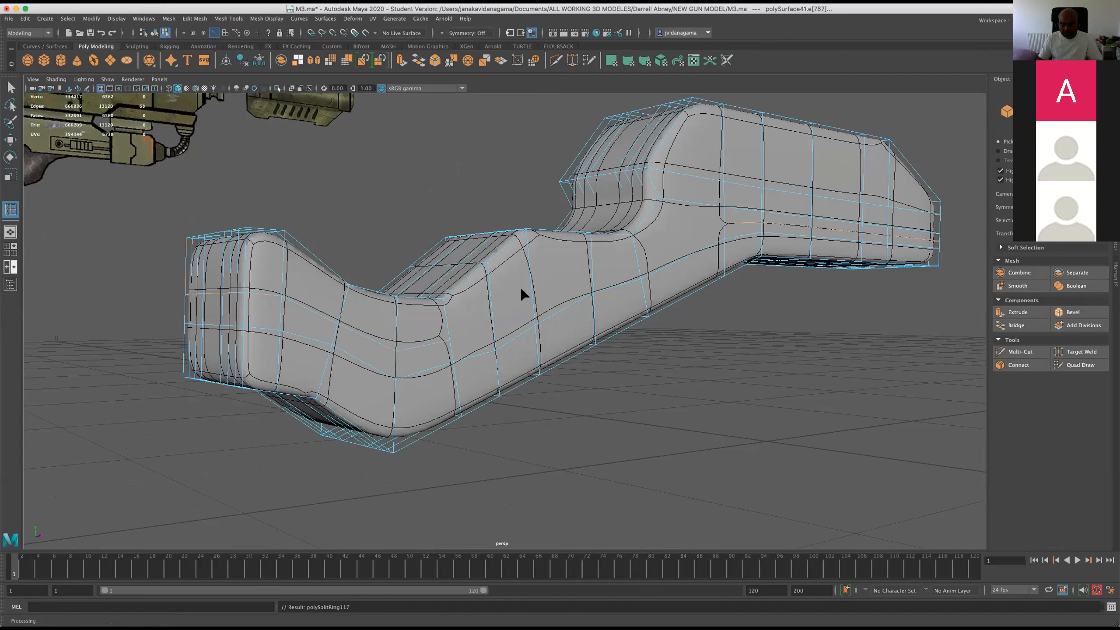
Join the two new lengthwise loops across the slope and arm on both sides with Multi-Cut, and save the scene
left_click(556, 61)
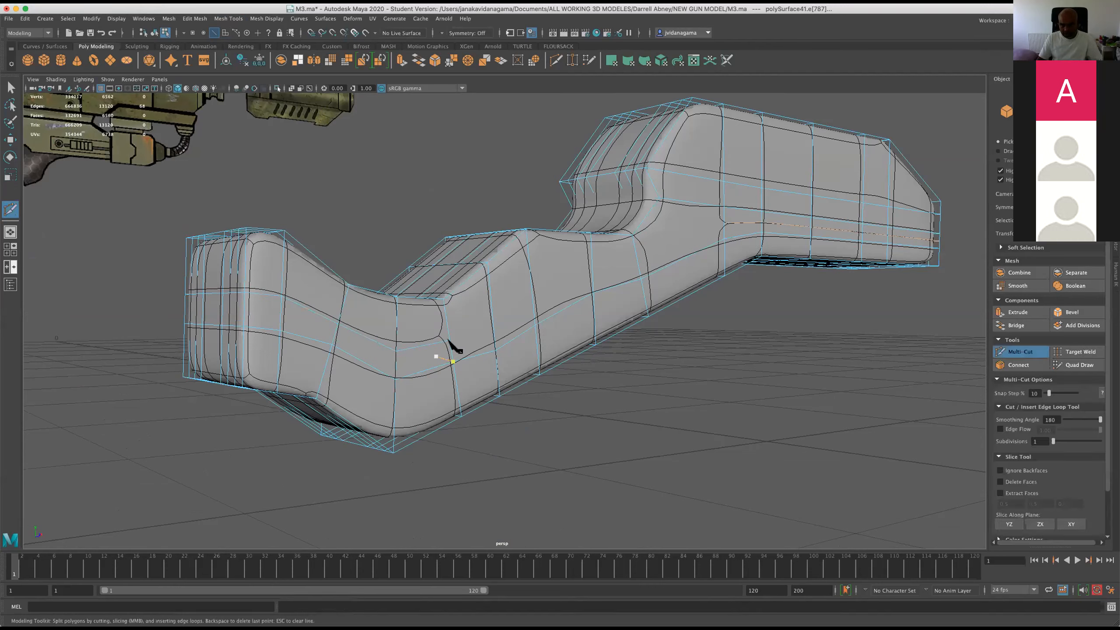
left_click(637, 257)
left_click(724, 223)
key("Return")
left_click_drag(573, 314, 462, 245, "alt")
left_click(724, 330)
key("Return")
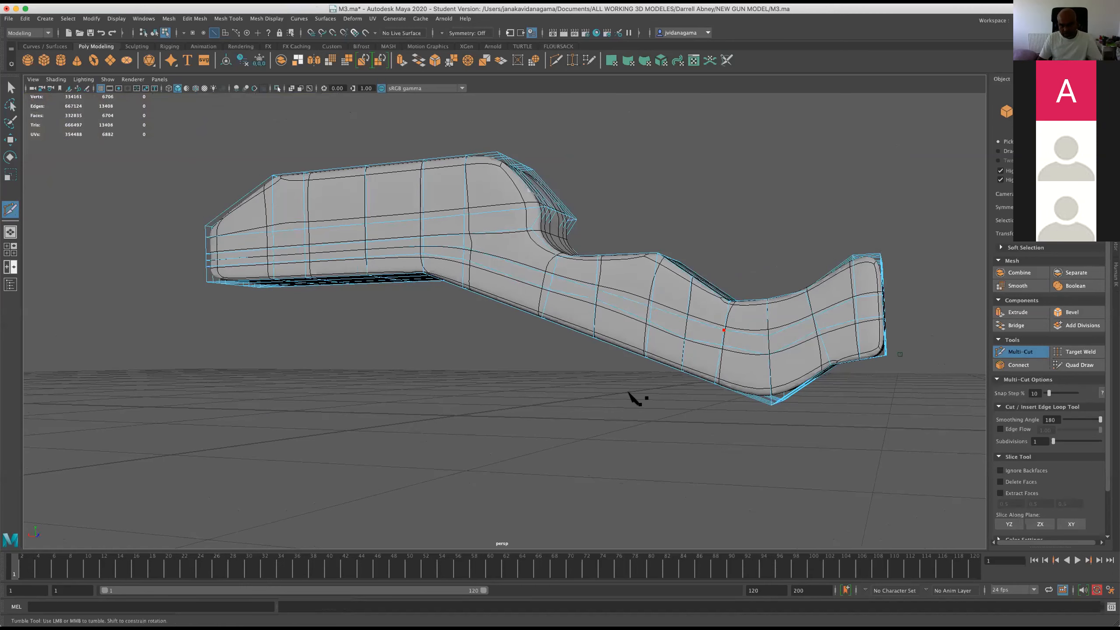
left_click_drag(607, 401, 711, 406, "alt")
key("f")
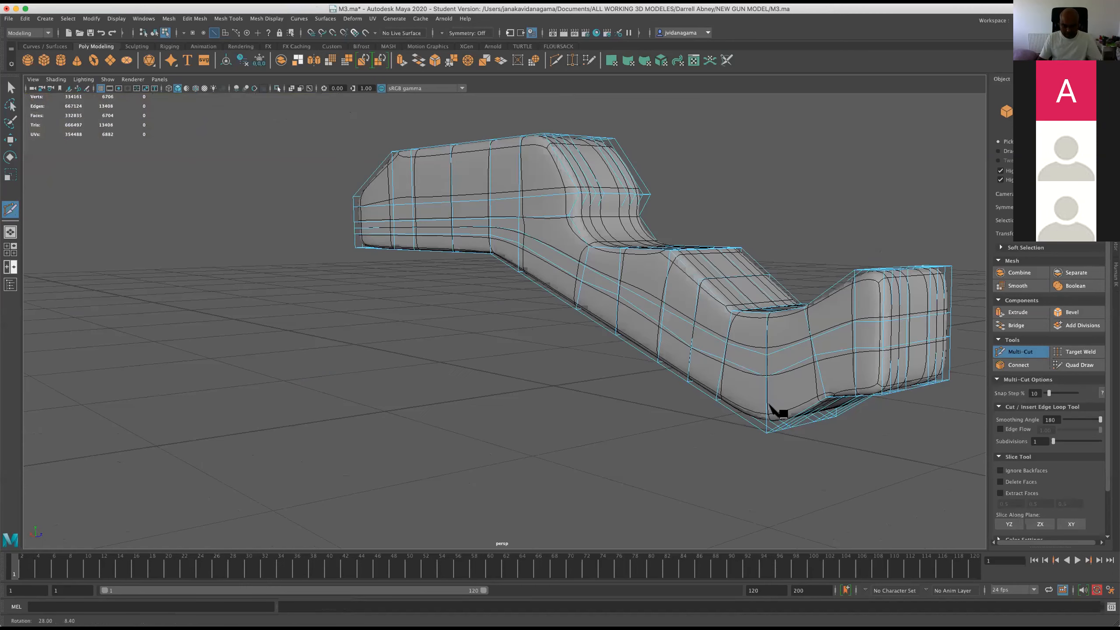
key("ctrl+s")
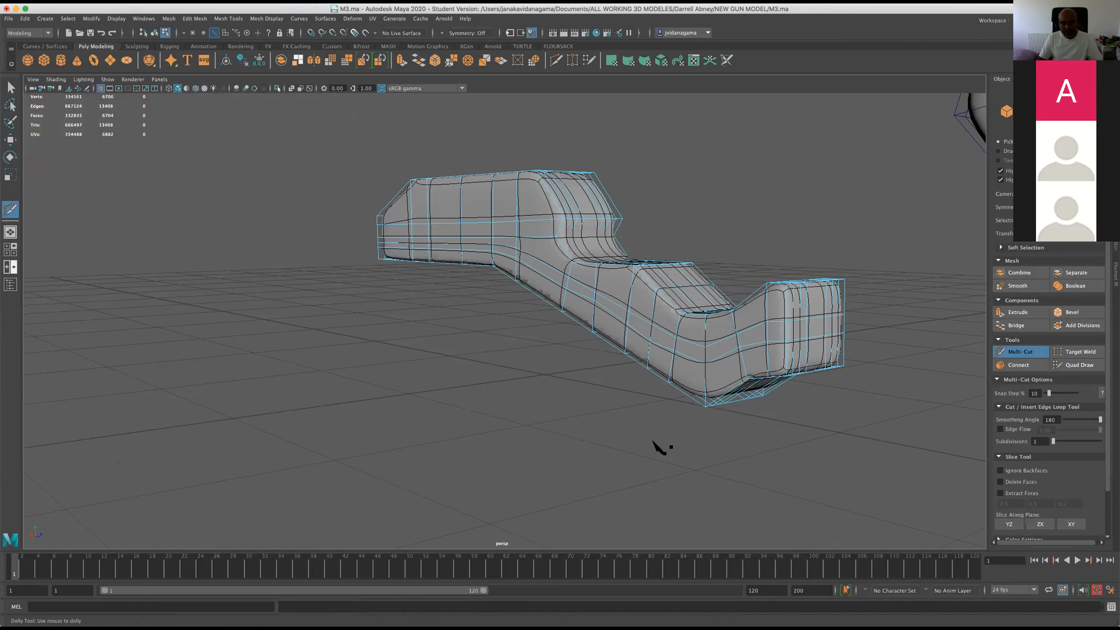
Move the whole piece straight up in the front view to Y 2.80, over its reference above the foregrip, and check it in perspective
left_click_drag(691, 453, 737, 455, "alt")
left_click_drag(552, 415, 450, 437, "alt")
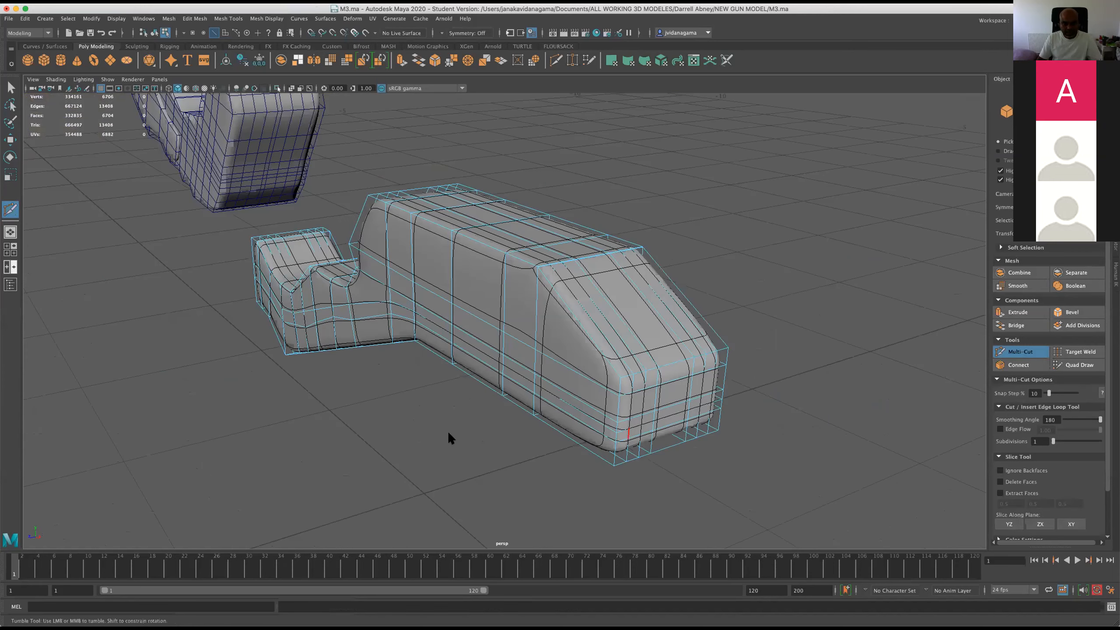
key("space")
key("space")
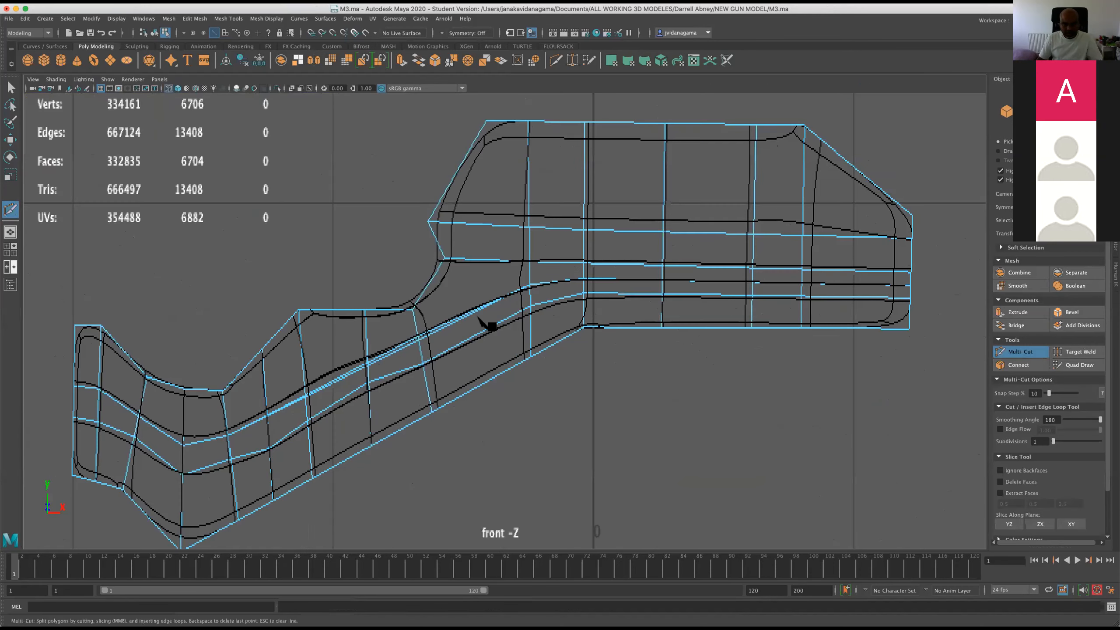
scroll(239, 190, "down", 5)
scroll(311, 266, "up", 1)
key("w")
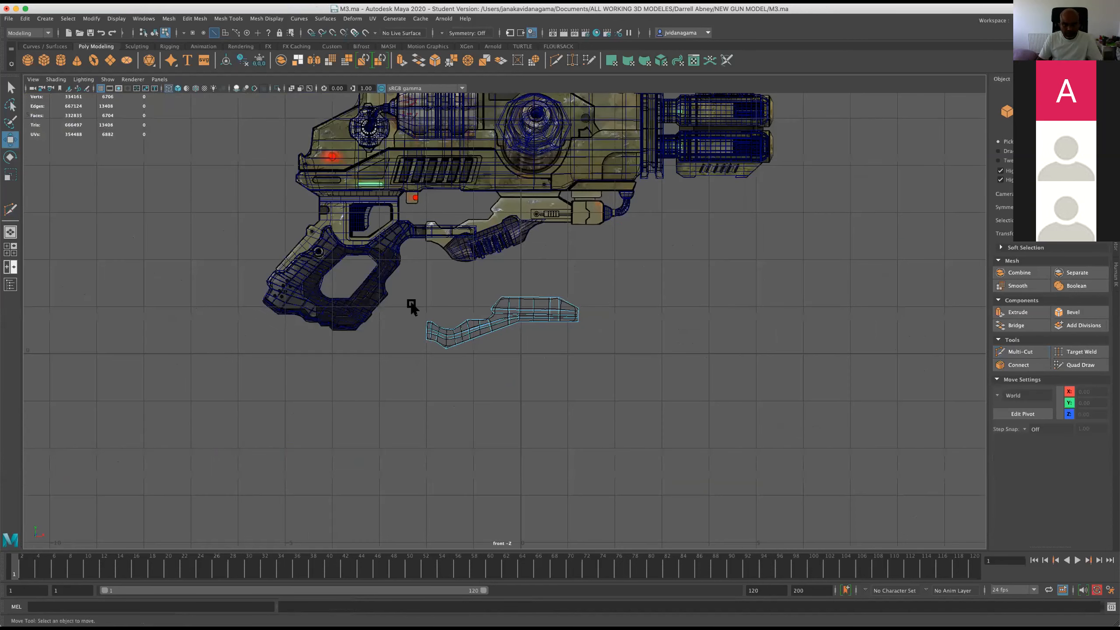
scroll(412, 307, "up", 2)
right_click_drag(474, 312, 507, 302)
left_click_drag(512, 290, 512, 133)
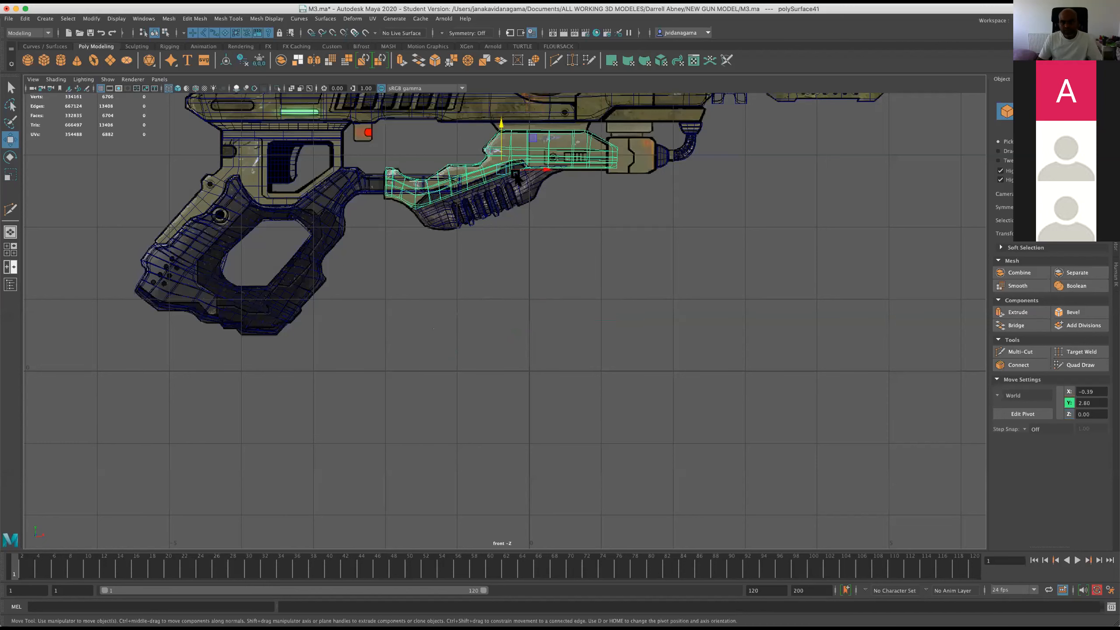
key("space")
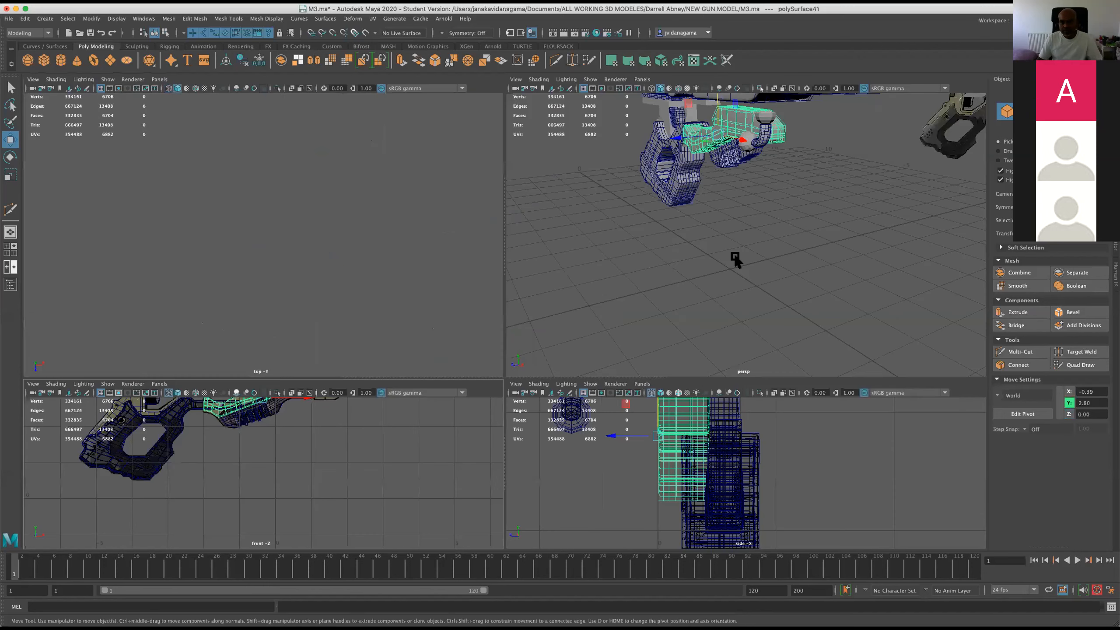
key("space")
left_click_drag(608, 358, 678, 381, "alt")
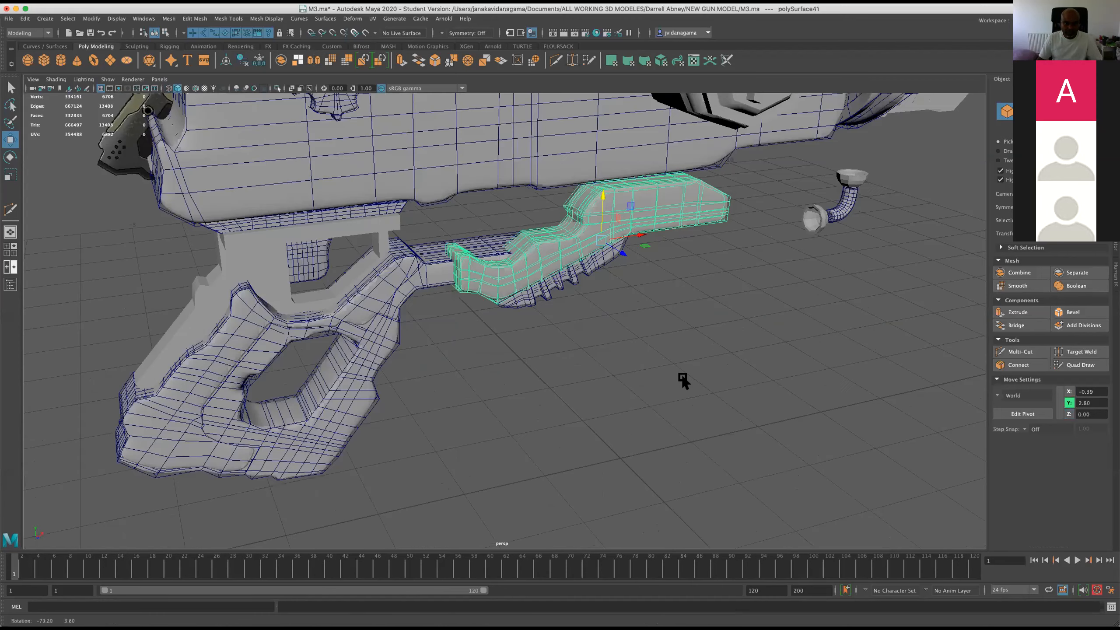
Move the frame piece sideways in the side view to Z -0.35, centring it over the foregrip, and save the scene
left_click_drag(614, 363, 675, 365, "alt")
key("space")
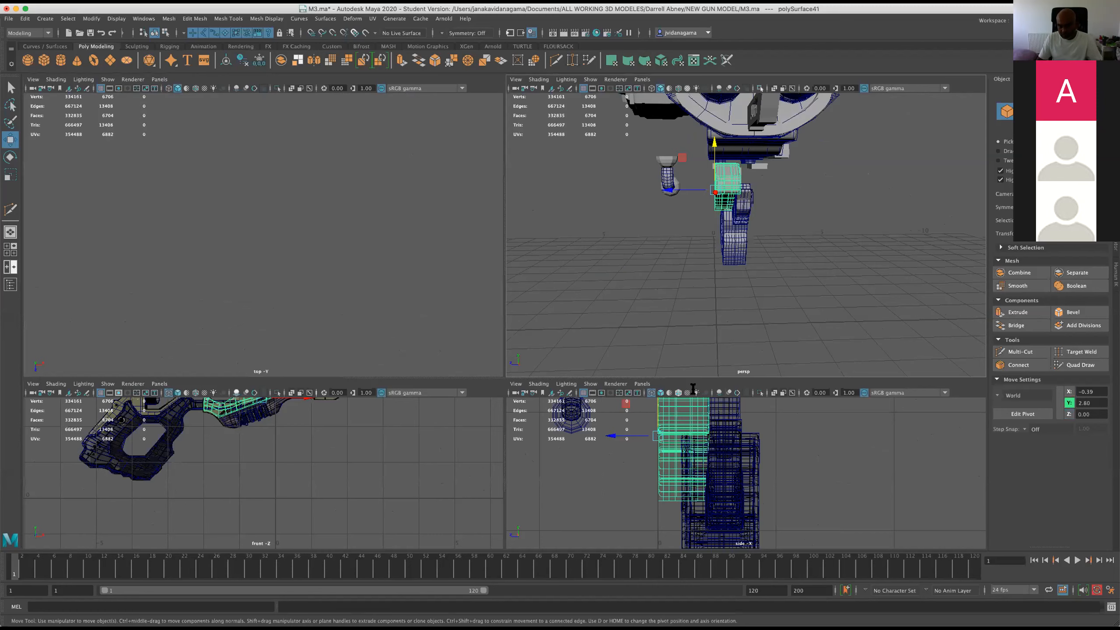
key("space")
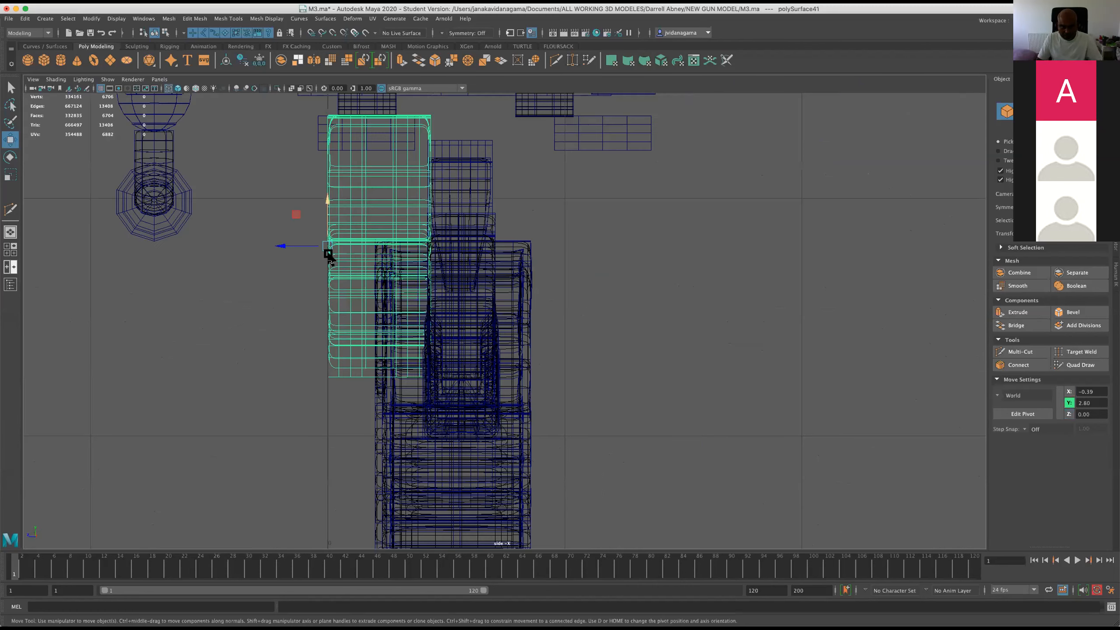
left_click_drag(286, 246, 370, 245)
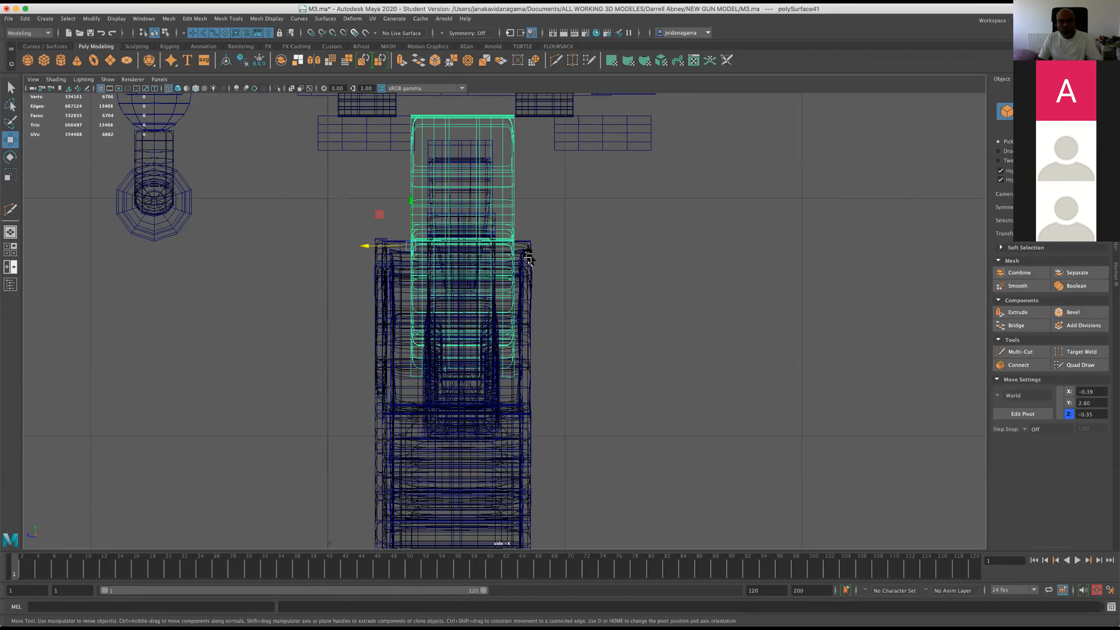
key("a")
key("space")
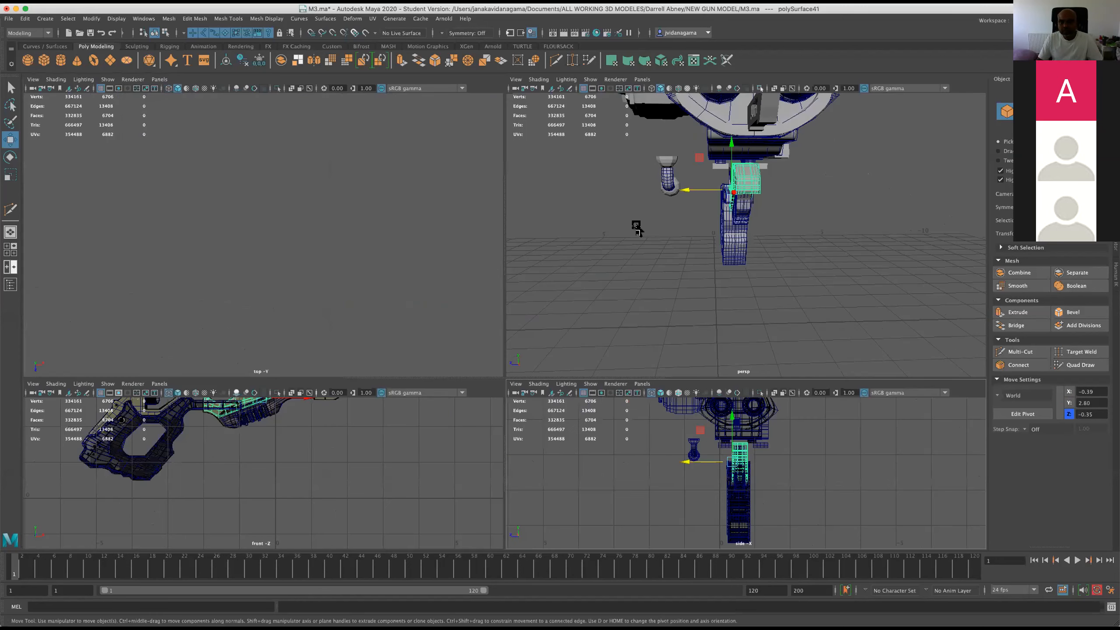
key("space")
left_click_drag(492, 250, 594, 248, "alt")
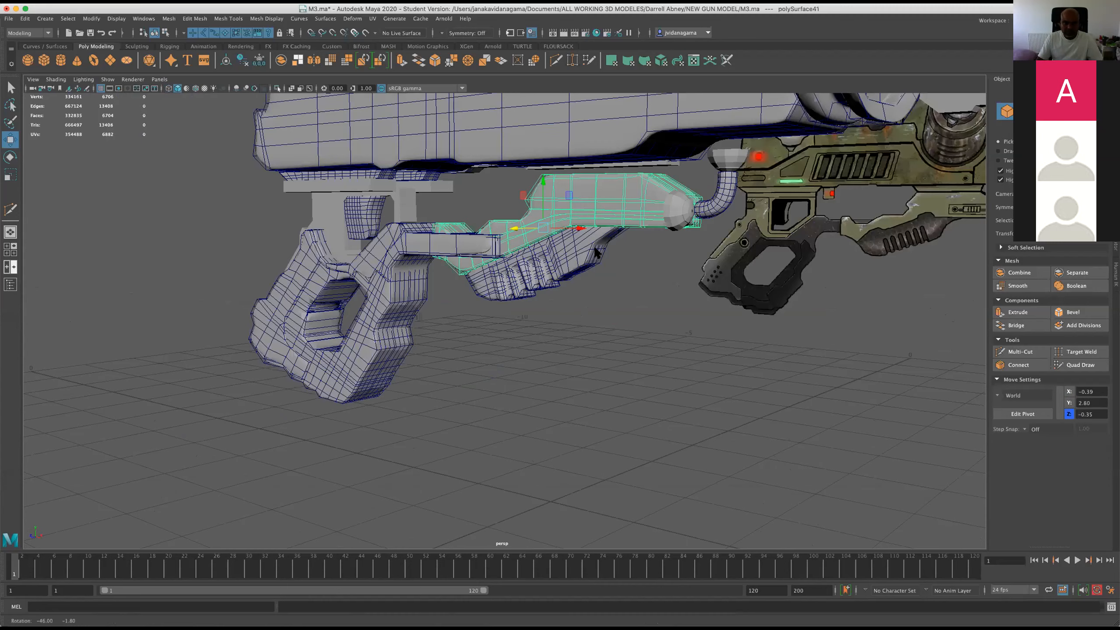
key("super+s")
Inspect the fit of the frame piece against the foregrip, grip arm and gun body from several angles in perspective
middle_click_drag(593, 247, 532, 311, "alt")
scroll(532, 250, "up", 1)
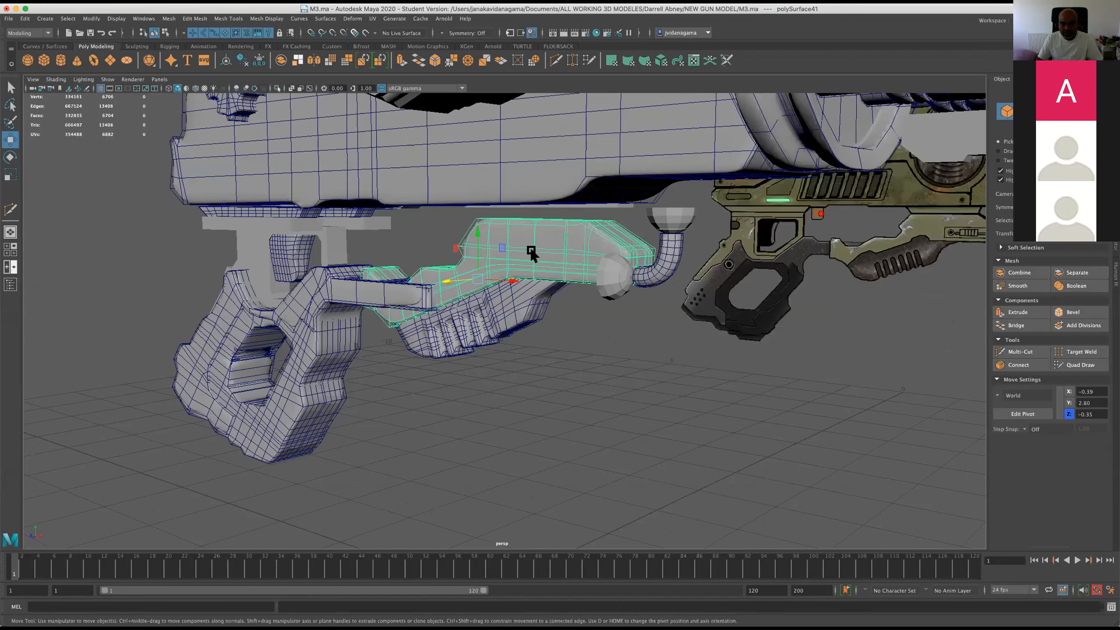
left_click_drag(593, 285, 531, 212, "alt")
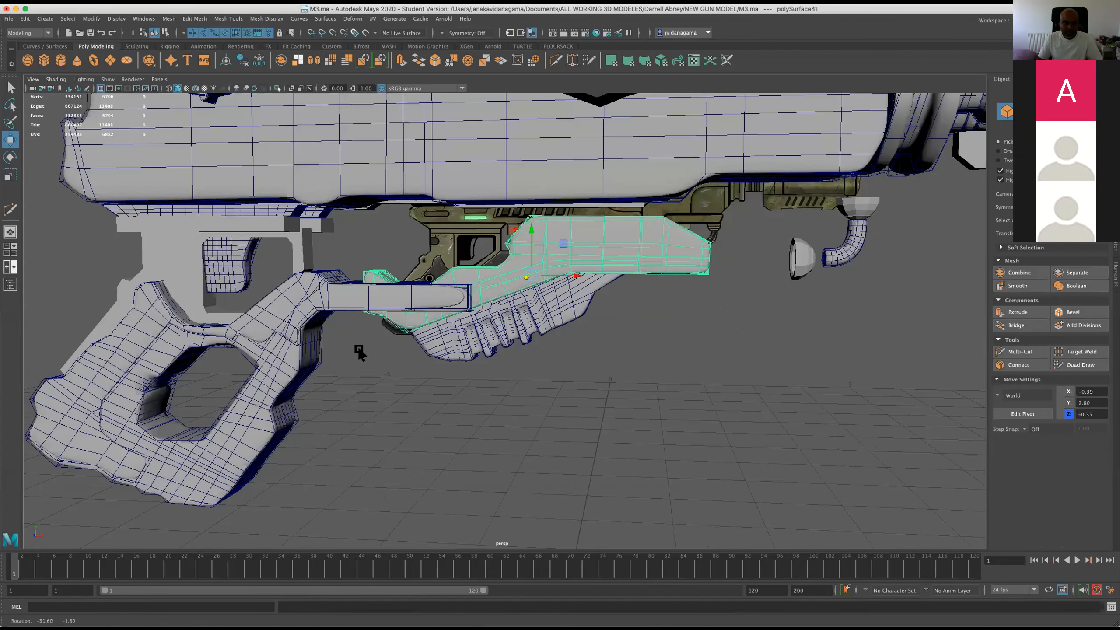
left_click_drag(238, 363, 241, 375, "alt")
left_click_drag(486, 340, 429, 391, "alt")
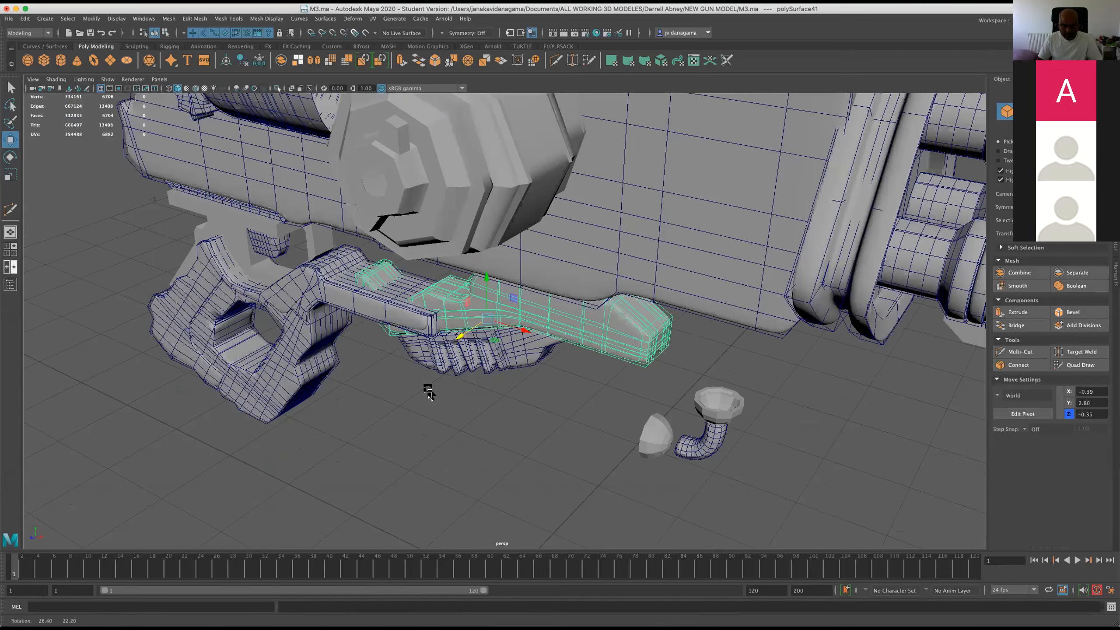
left_click_drag(521, 416, 513, 339, "alt")
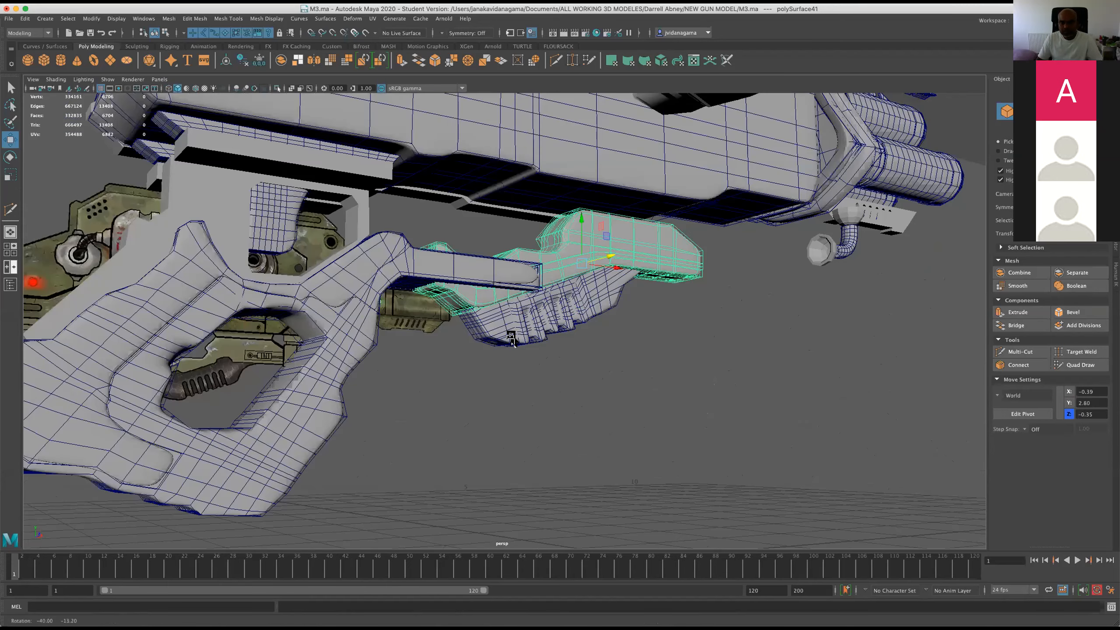
left_click_drag(511, 390, 330, 464, "alt")
Compare the frame piece and its surroundings with the front-view reference, focusing on the gap beneath the gun body
key("space")
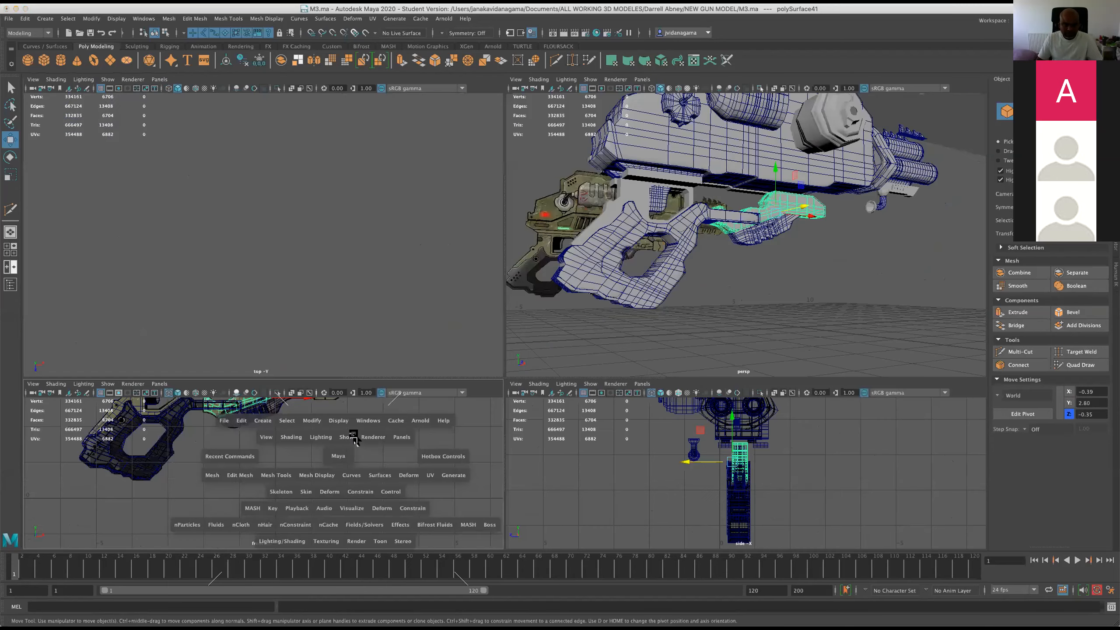
key("space")
scroll(567, 255, "up", 3)
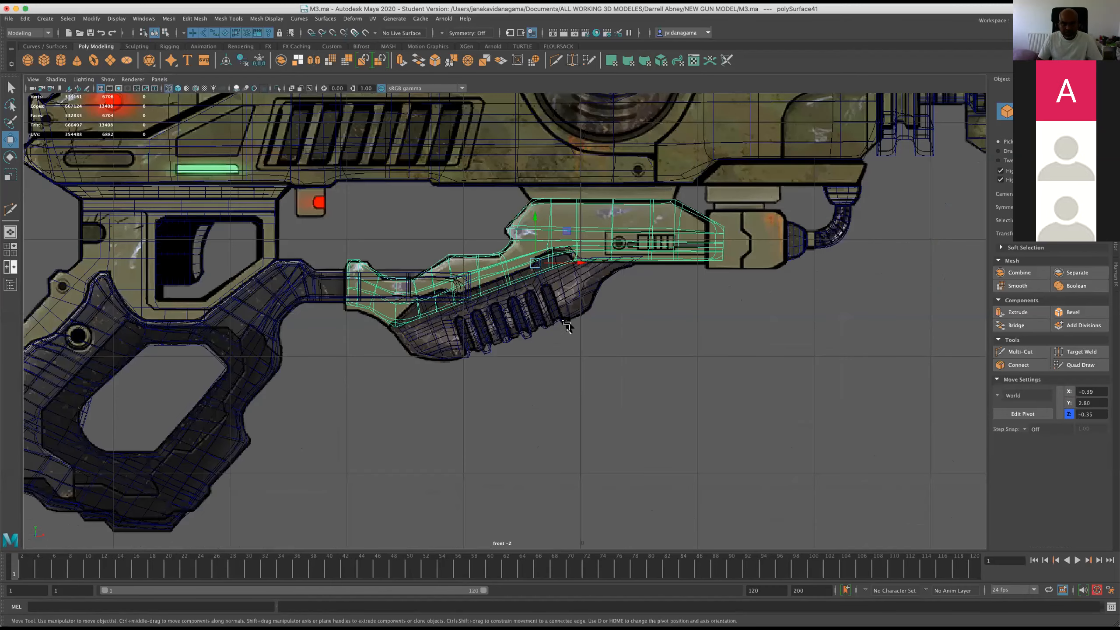
scroll(536, 324, "up", 3)
scroll(461, 326, "up", 2)
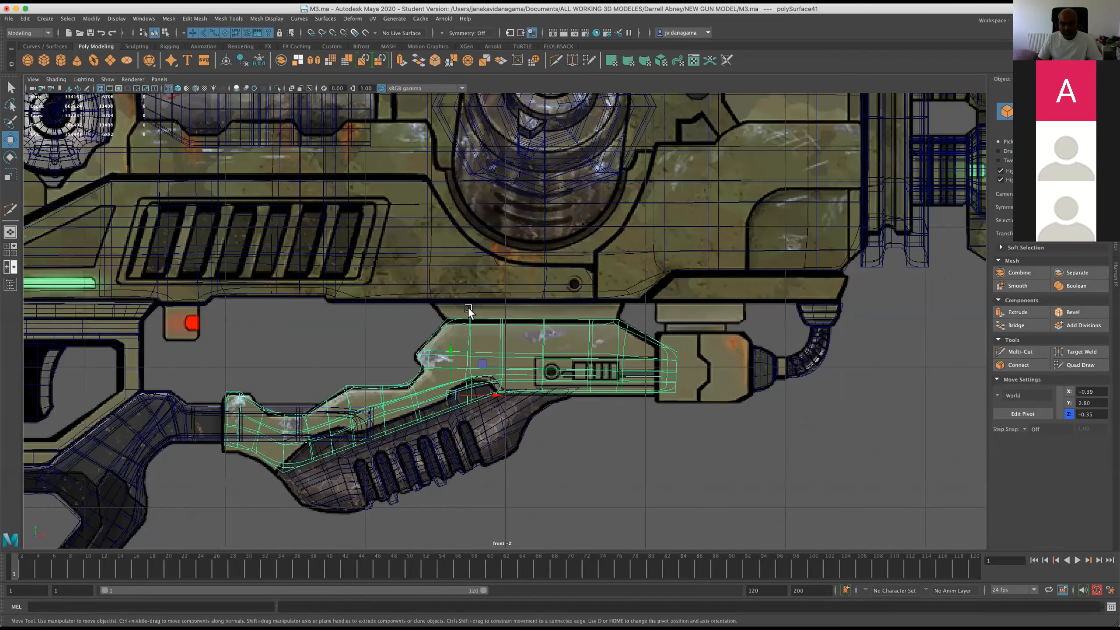
left_click(470, 312)
scroll(470, 312, "down", 5)
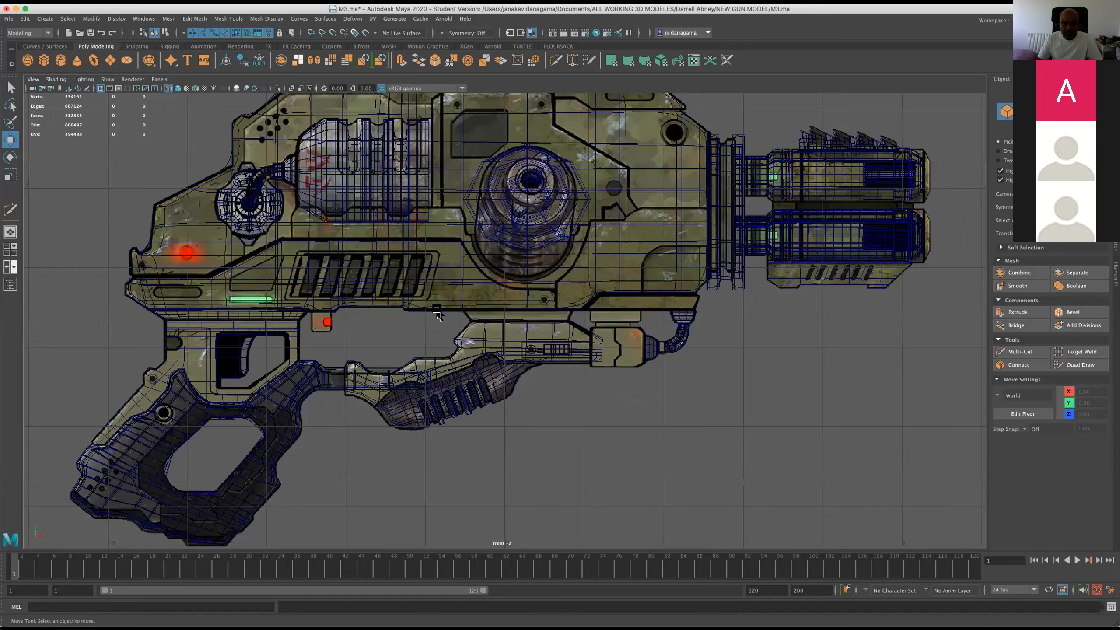
scroll(318, 264, "up", 4)
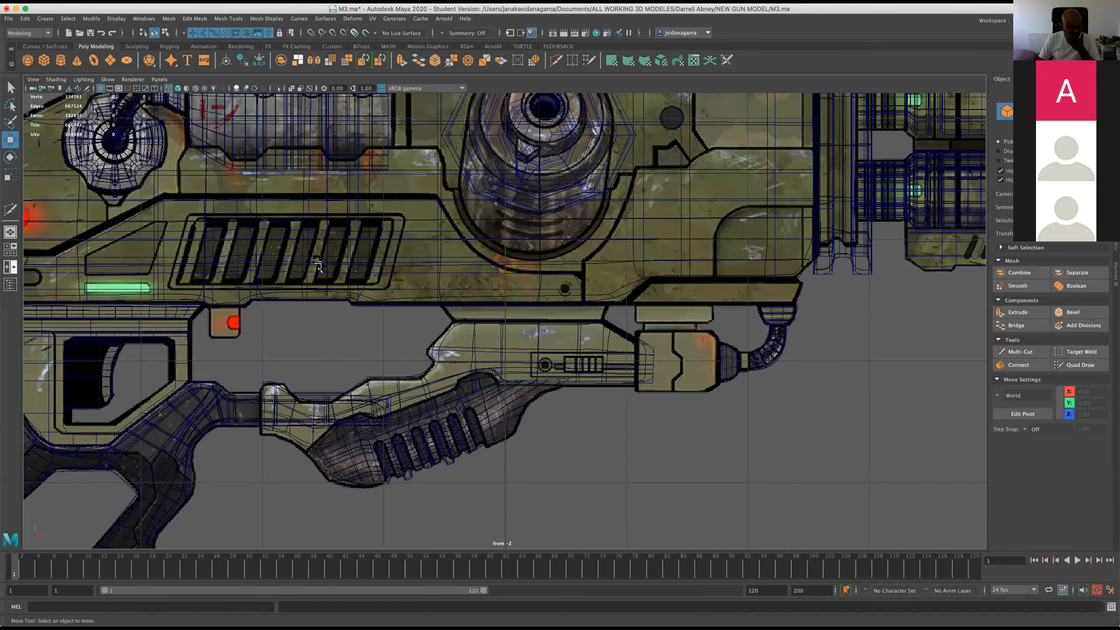
scroll(317, 264, "down", 4)
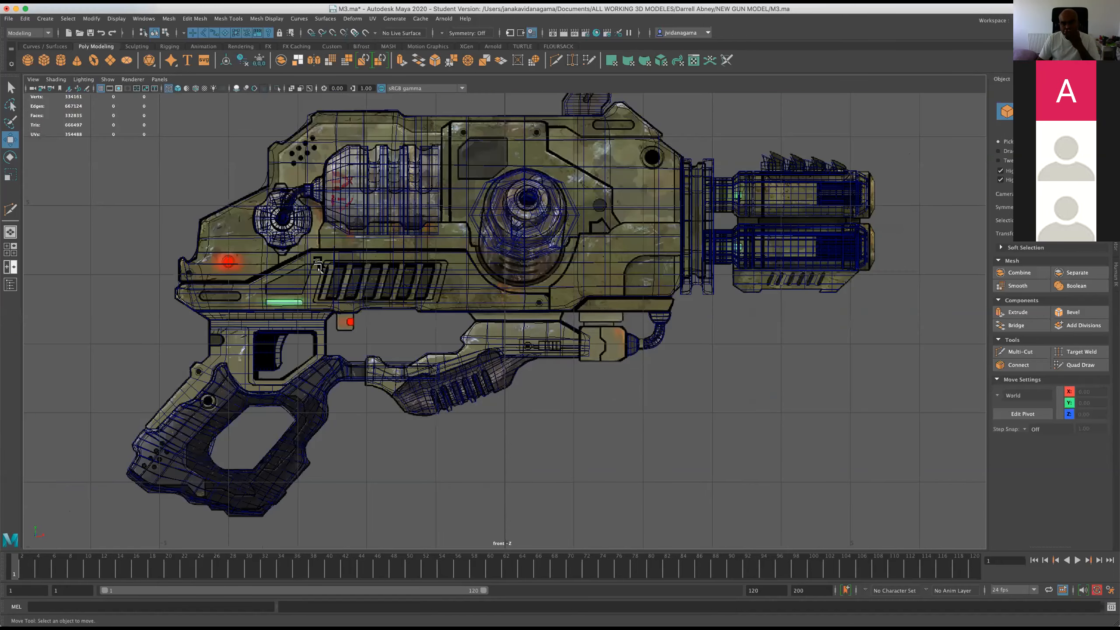
scroll(308, 233, "up", 1)
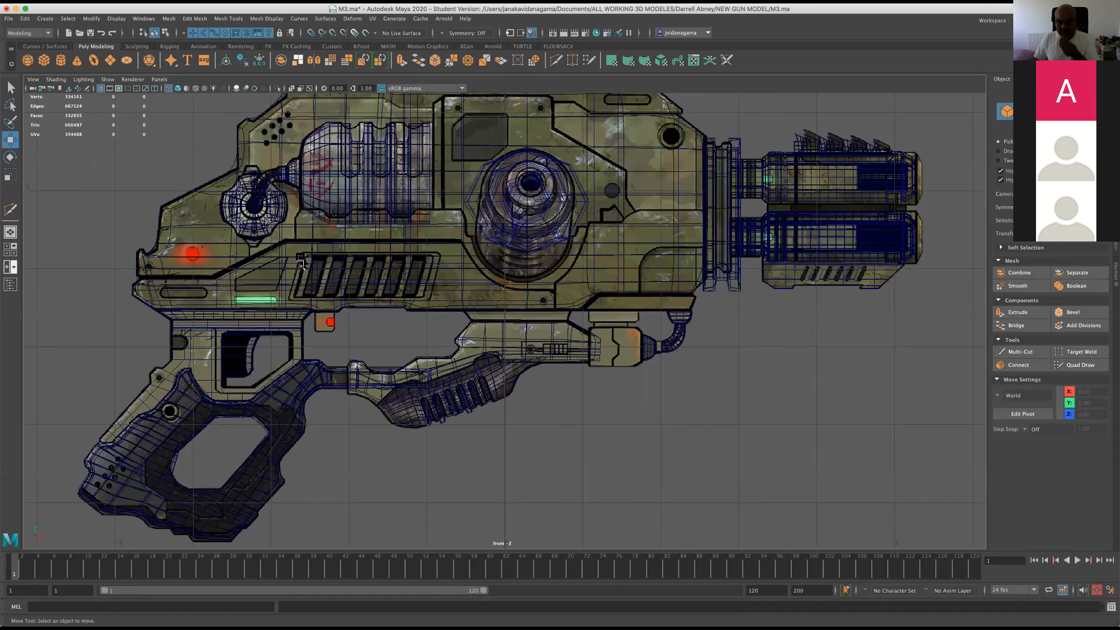
scroll(426, 231, "up", 2)
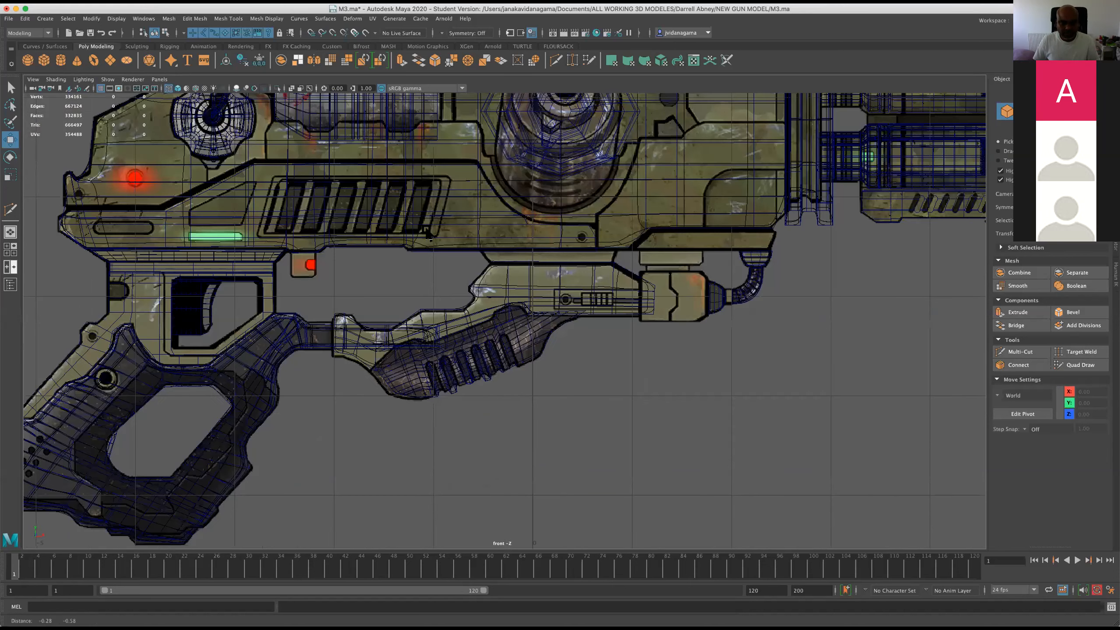
scroll(371, 253, "up", 2)
left_click(521, 257)
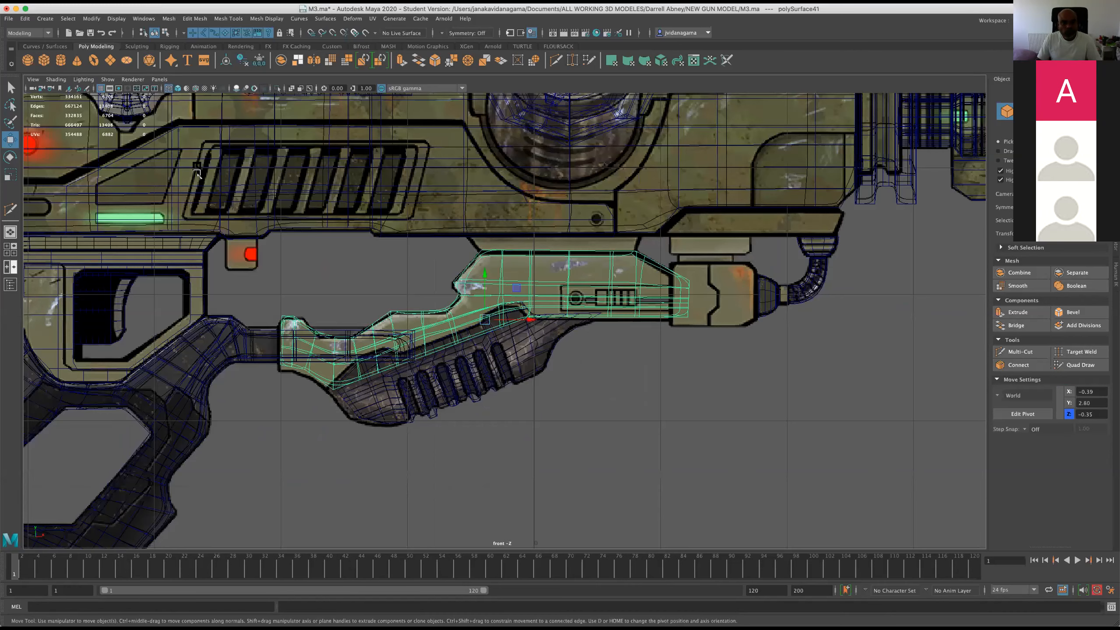
scroll(572, 285, "down", 3)
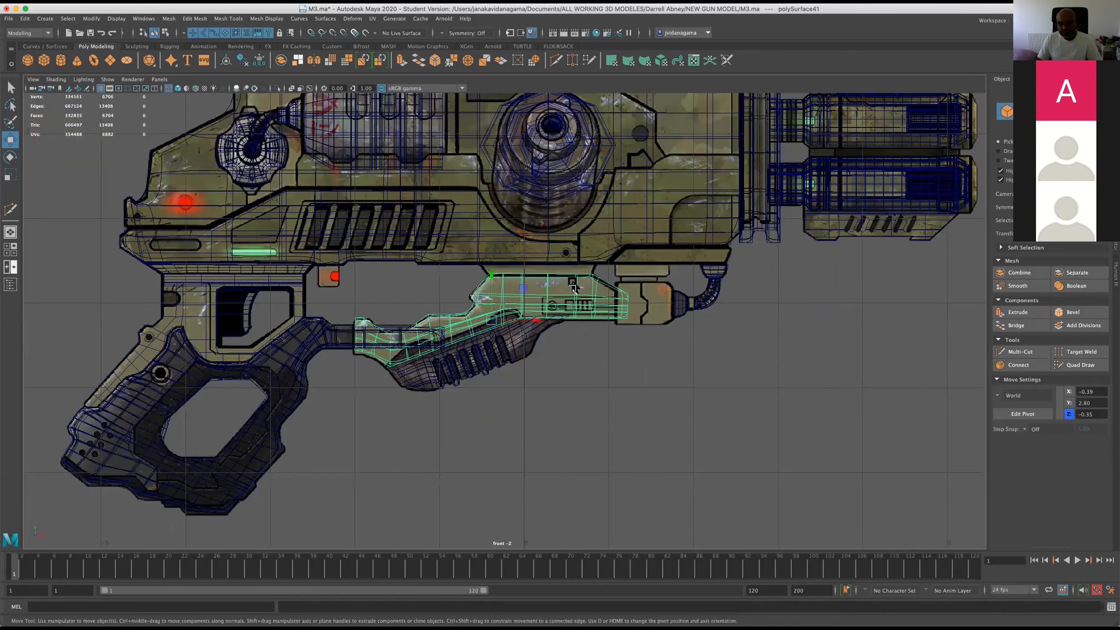
scroll(574, 278, "up", 4)
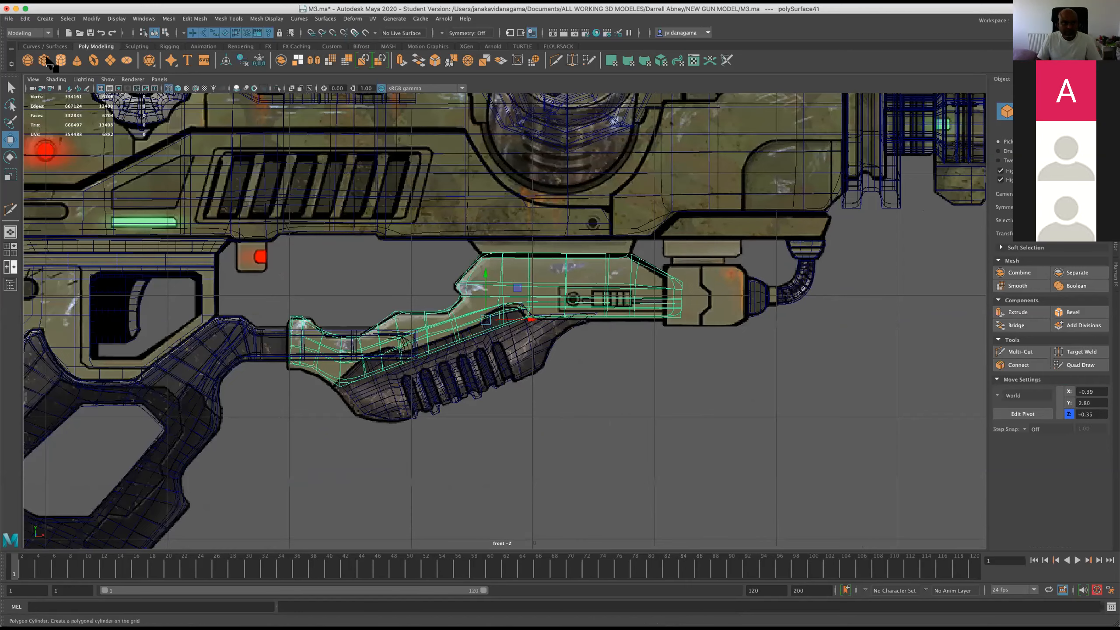
Create a polygon cube and raise it in the front view to Y 3.35, at the gap beneath the gun body
left_click(47, 58)
scroll(496, 394, "down", 3)
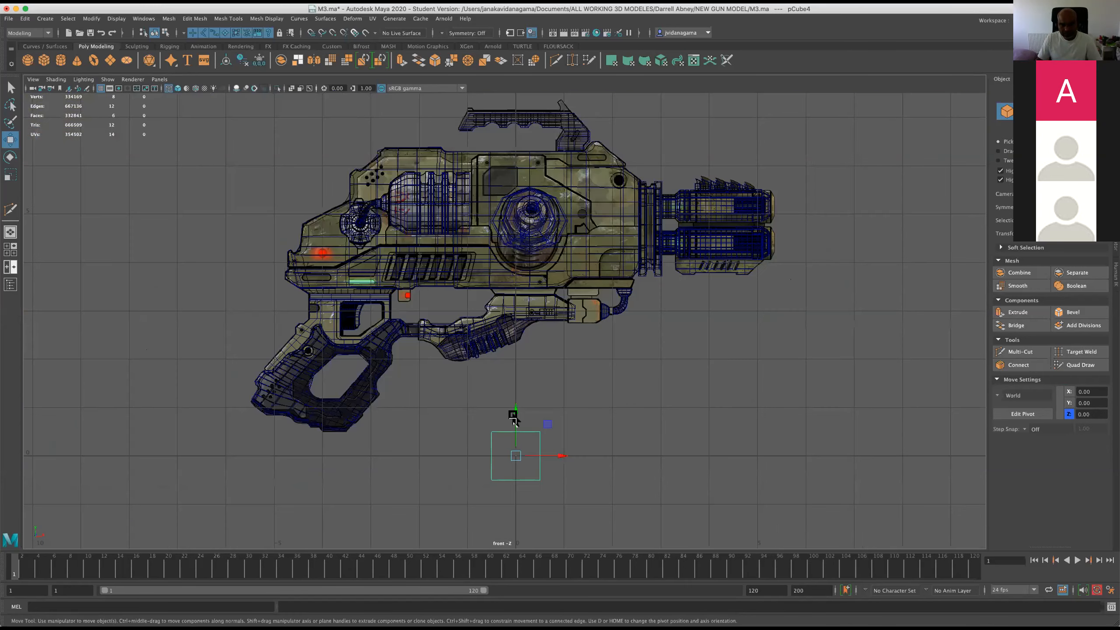
left_click_drag(516, 423, 519, 261)
scroll(512, 400, "up", 3)
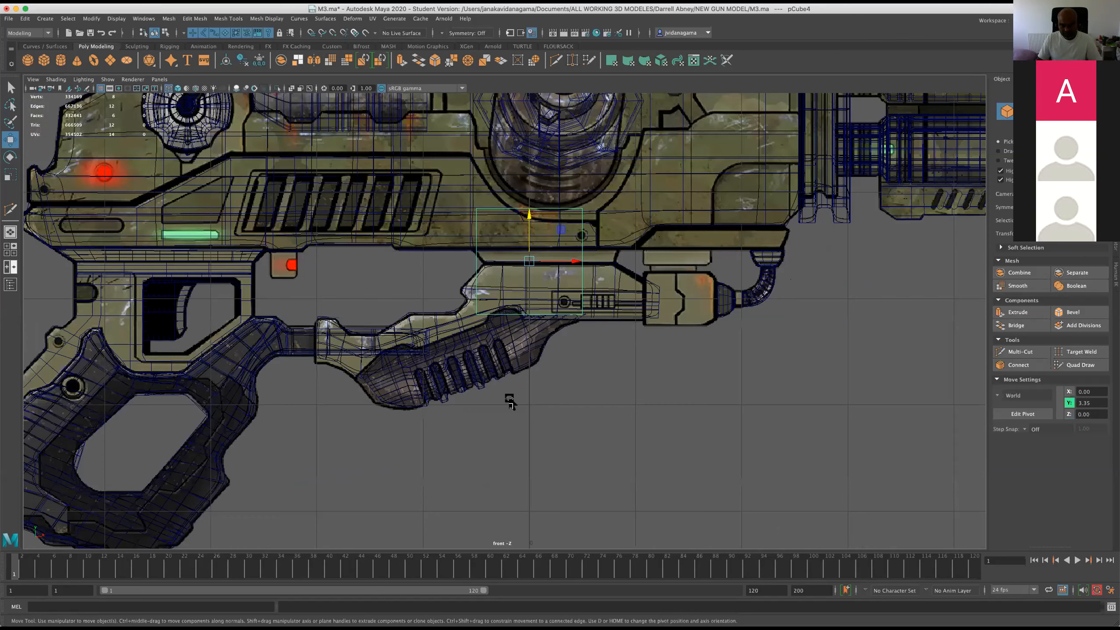
scroll(510, 401, "up", 2)
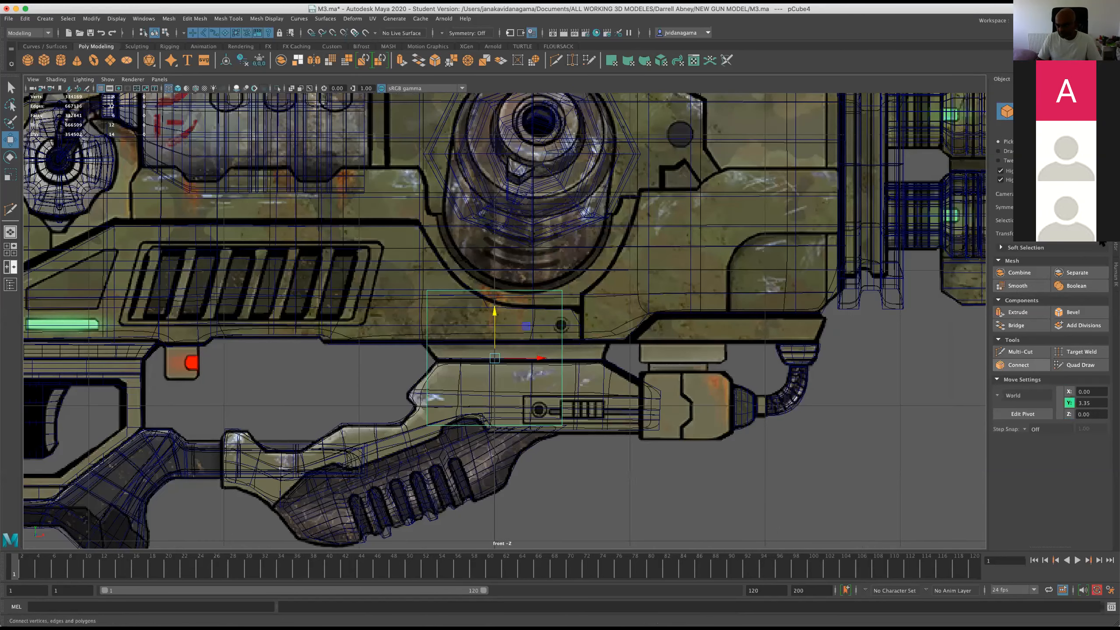
Set the cube's width, height and depth subdivisions to 3
left_click(1116, 108)
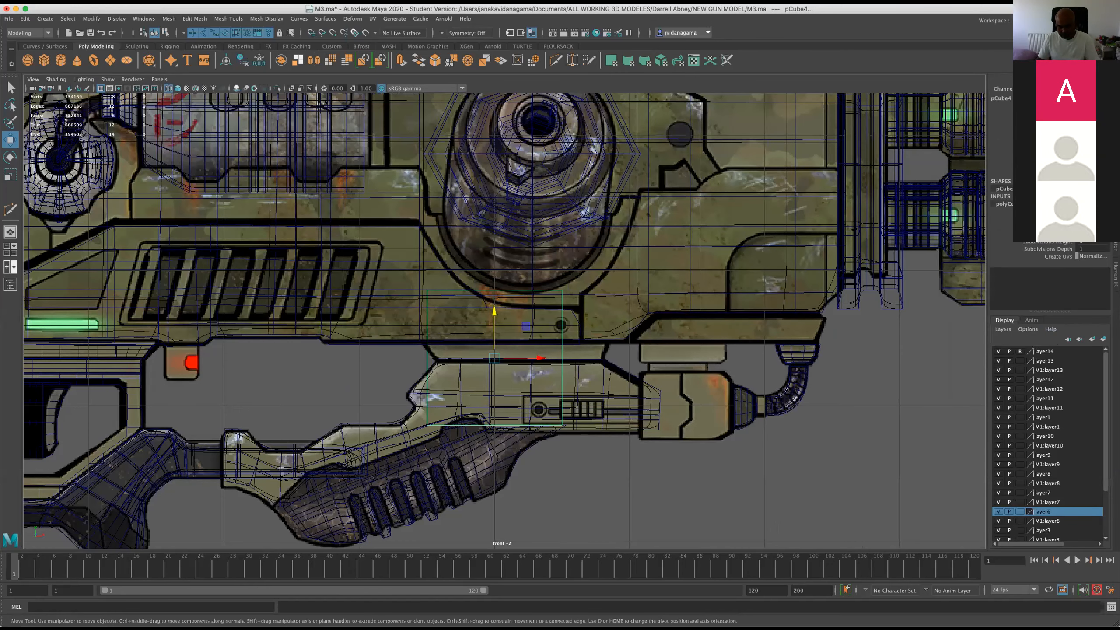
left_click_drag(1089, 234, 1089, 249)
type("3")
key("Return")
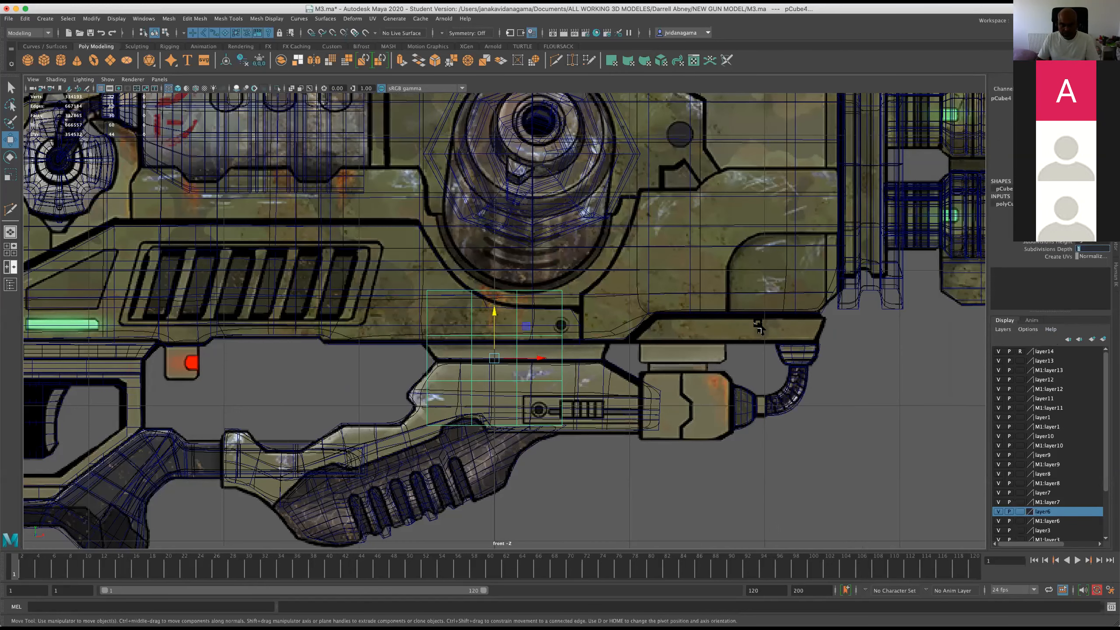
Scale the cube down uniformly and move it toward the middle of the mounting strip between the gun body and frame piece
key("r")
left_click_drag(494, 358, 443, 359)
scroll(443, 359, "up", 4)
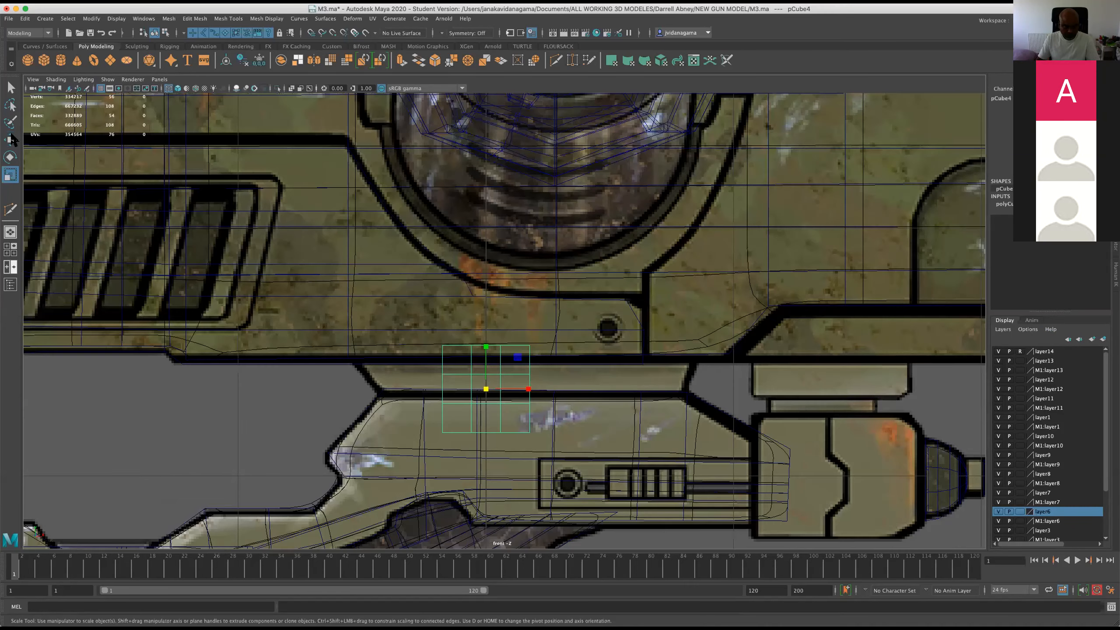
key("w")
left_click_drag(487, 389, 529, 361)
Flatten the cube vertically to the height of the reference mounting strip and position it within the strip
key("r")
scroll(540, 349, "up", 1)
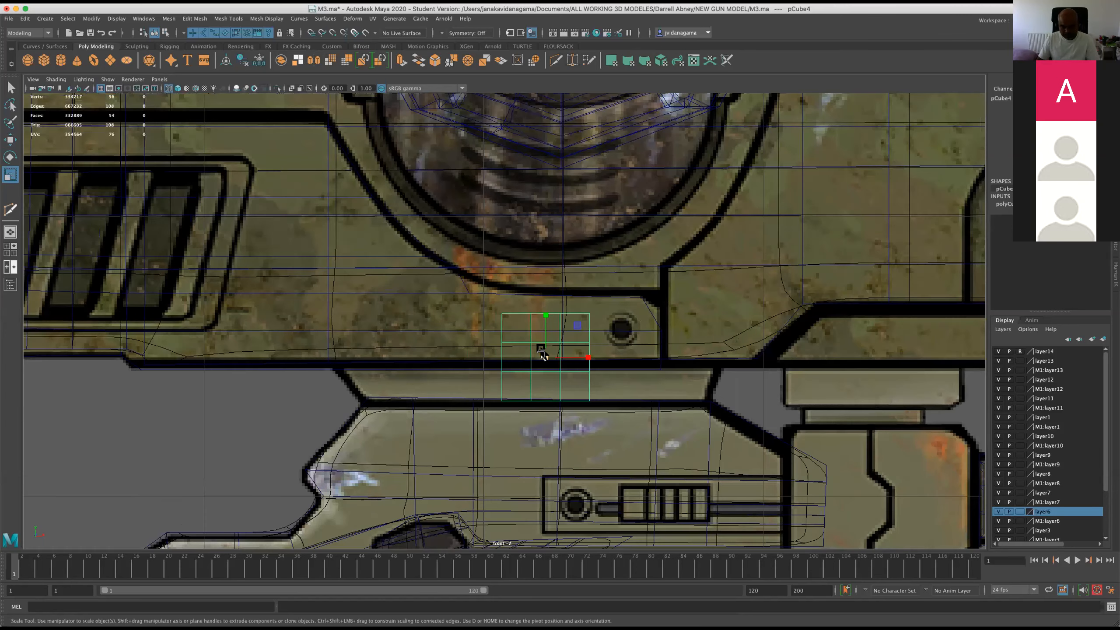
scroll(547, 340, "up", 1)
left_click_drag(549, 315, 551, 370)
key("w")
scroll(582, 409, "up", 1)
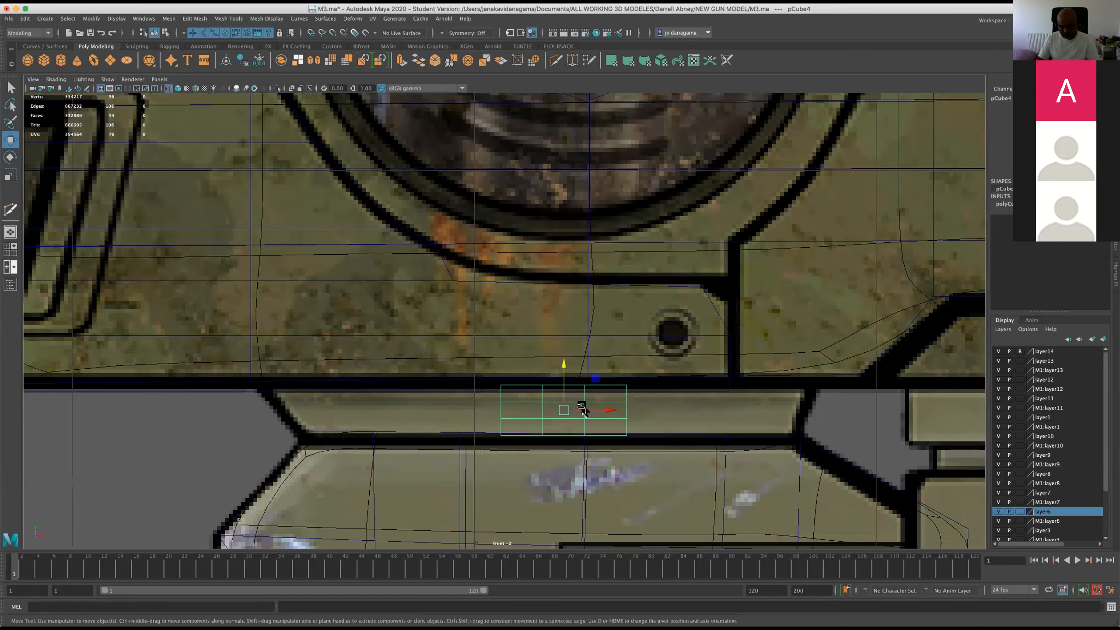
Stretch the flattened block lengthwise to span the reference mounting strip, and check it in shaded and wireframe display
right_click_drag(565, 380, 501, 380)
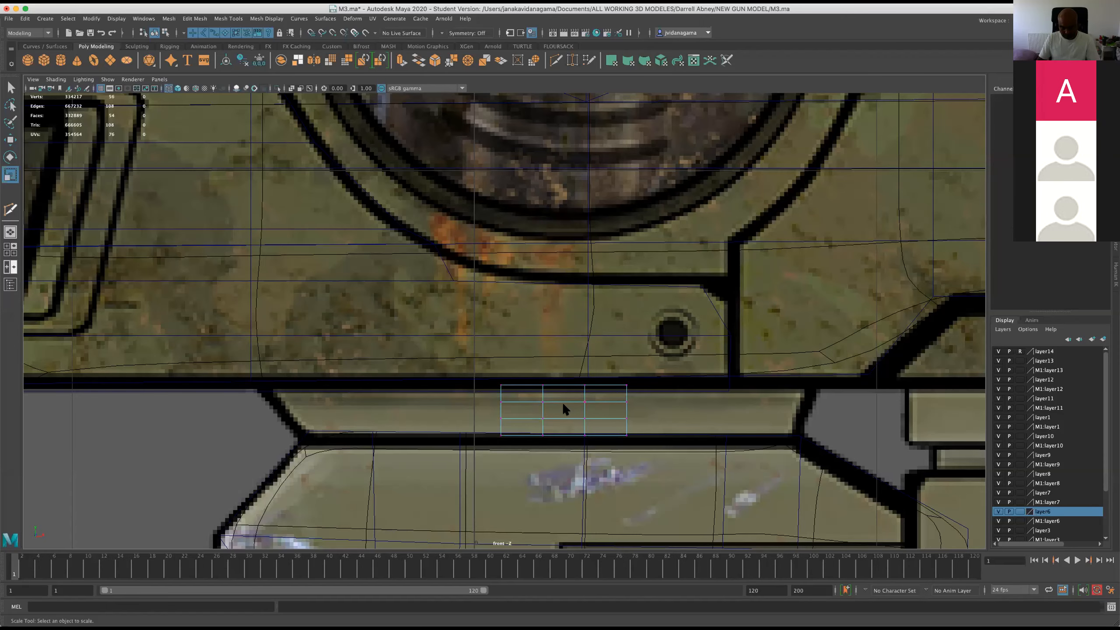
key("F8")
left_click_drag(605, 411, 744, 403)
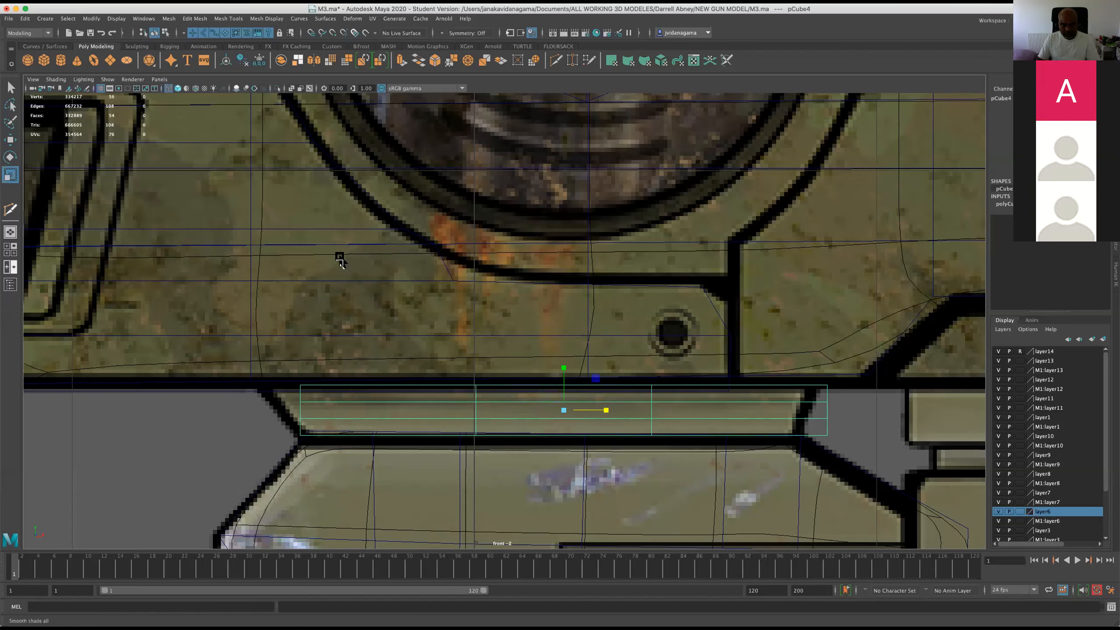
scroll(405, 326, "down", 5)
scroll(408, 324, "up", 1)
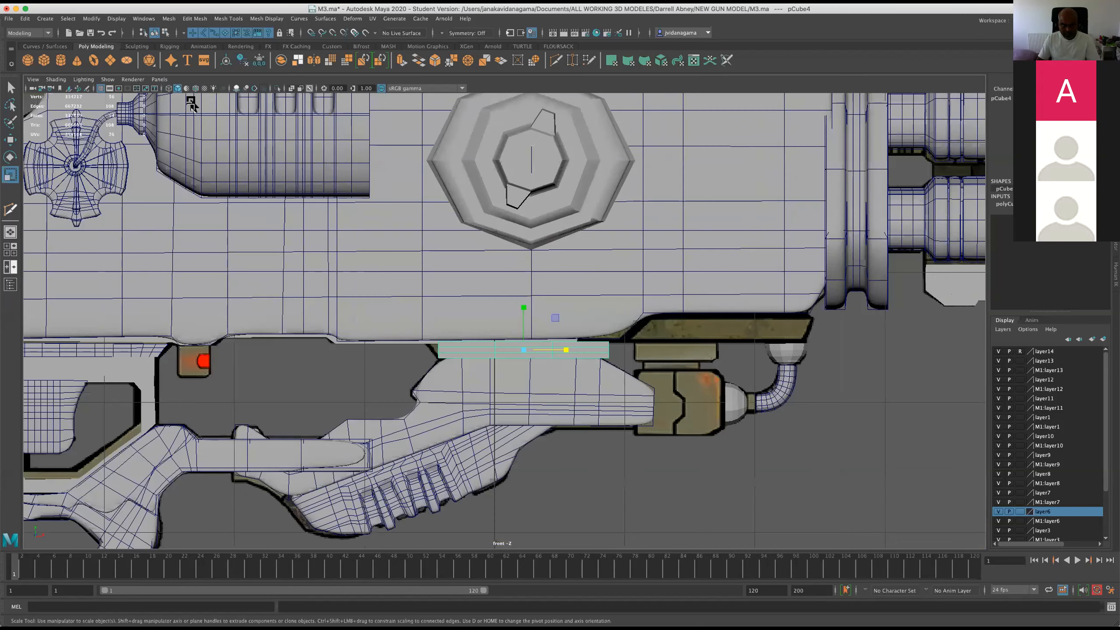
scroll(191, 104, "up", 1)
key("6")
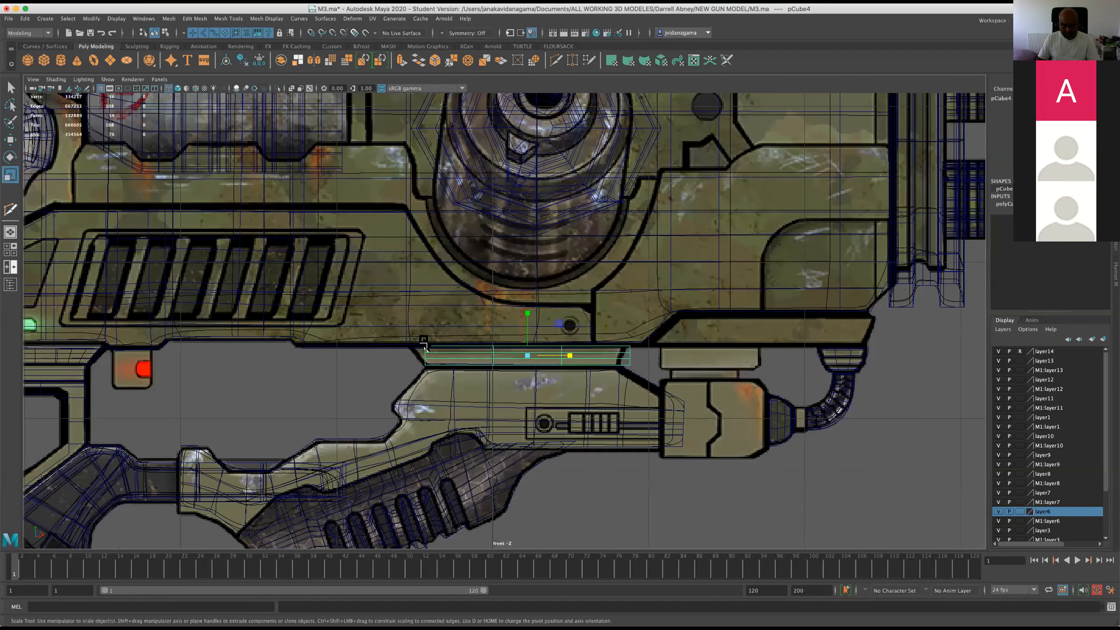
scroll(267, 135, "up", 3)
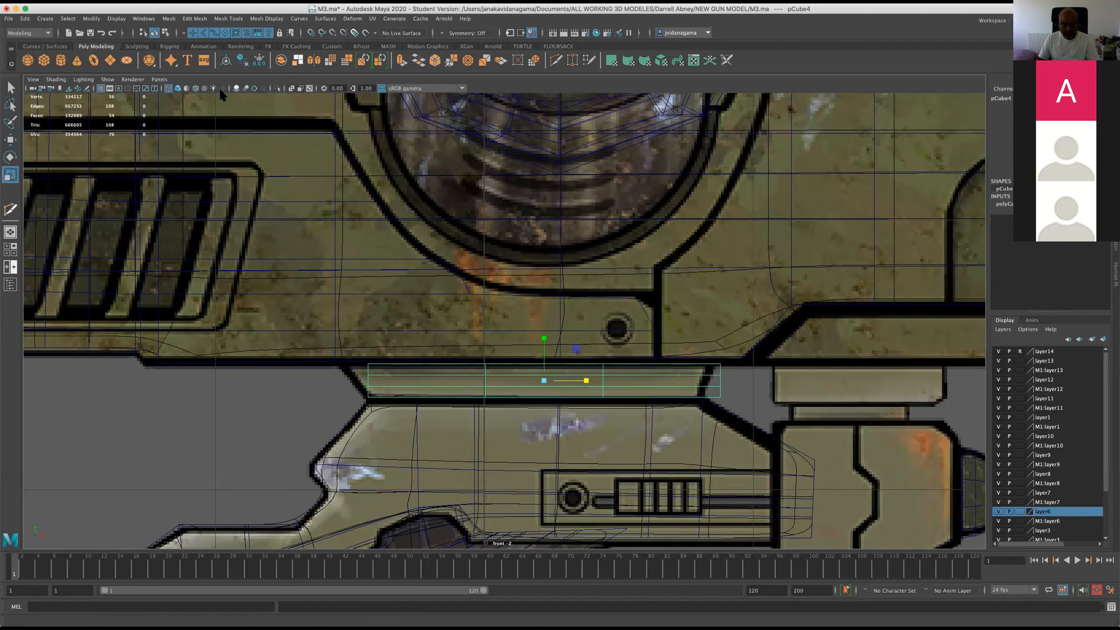
Insert two evenly spaced vertical edge loops in each lengthwise section of the mounting strip block
left_click(194, 18)
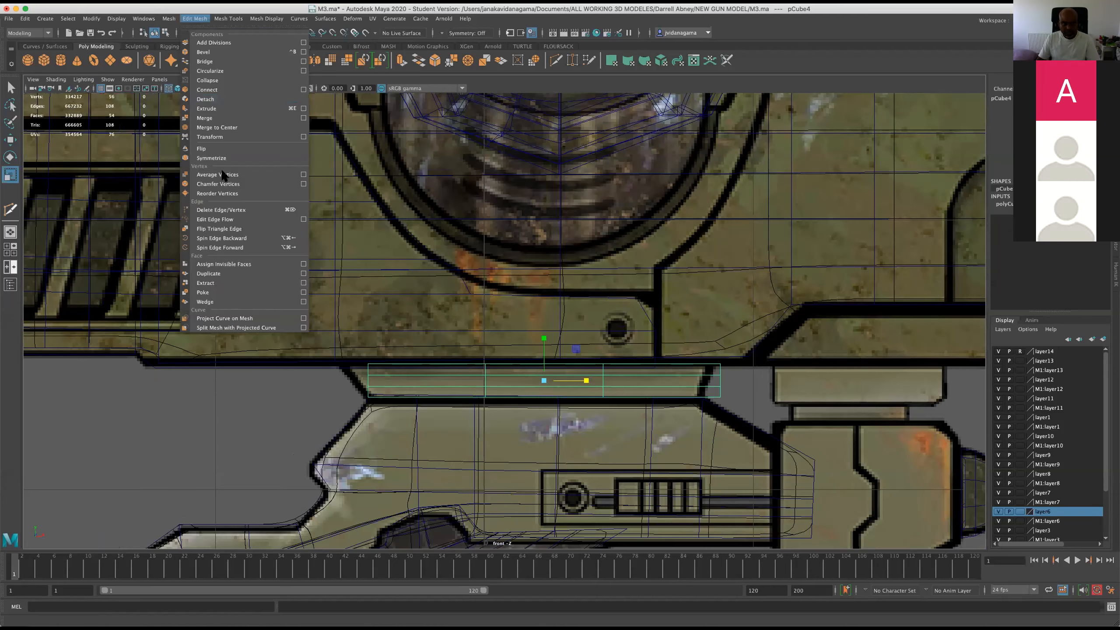
mouse_move(226, 19)
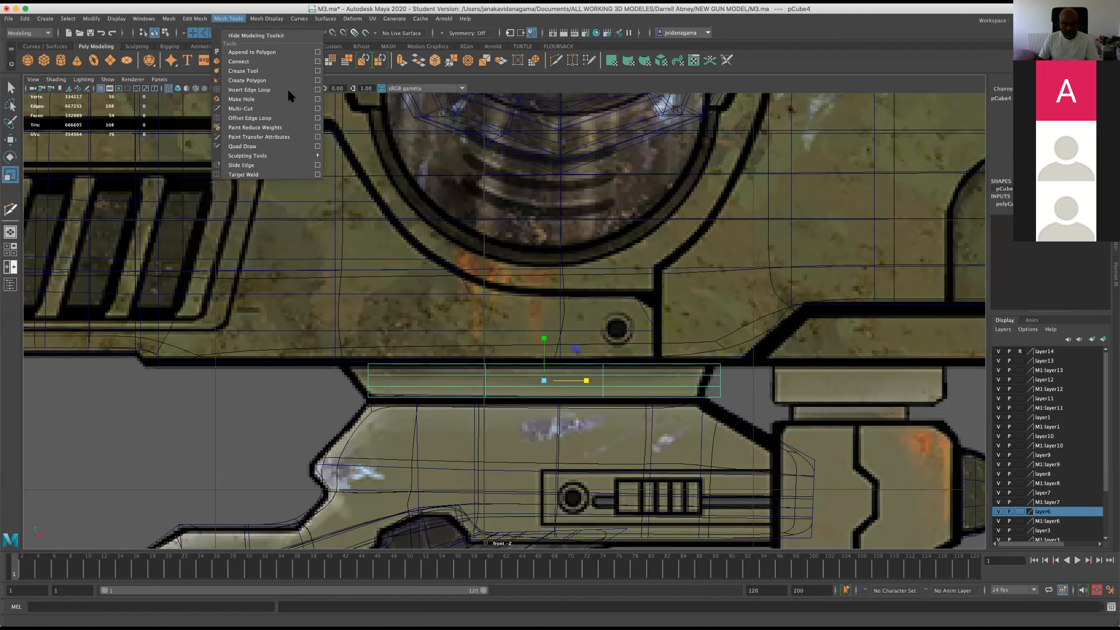
left_click(318, 90)
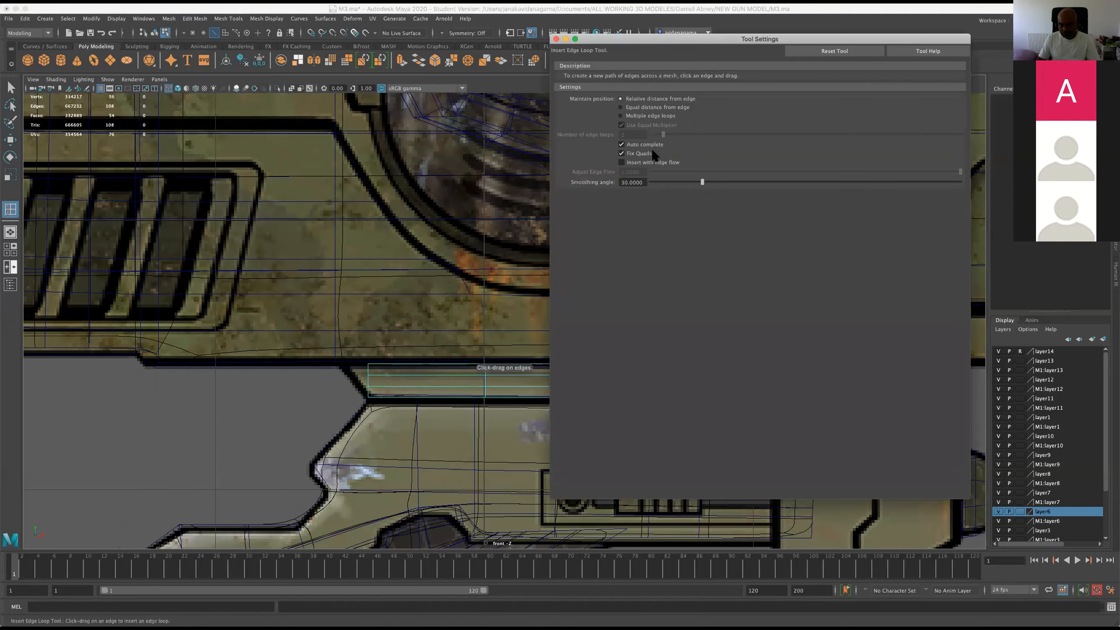
left_click(621, 162)
left_click(621, 162)
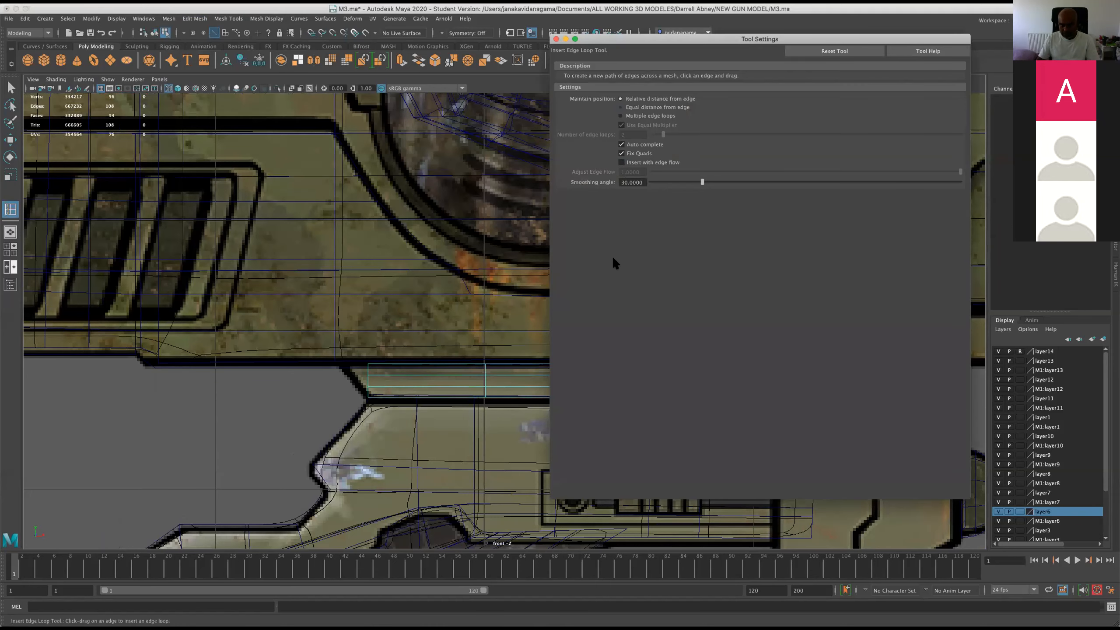
left_click(556, 39)
left_click(553, 365)
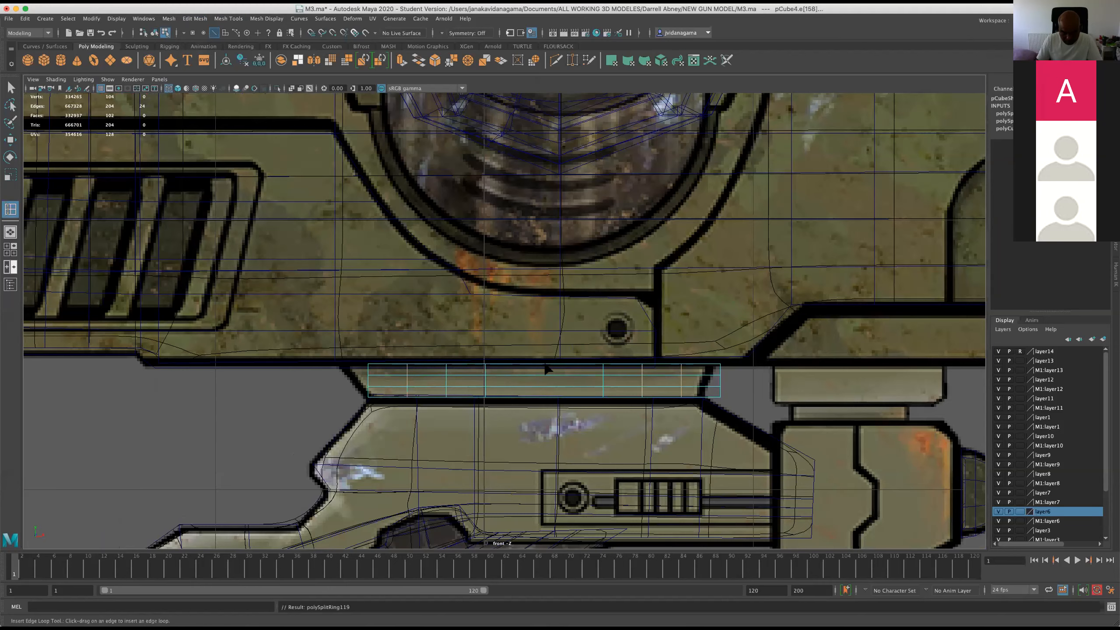
Move the vertices at the strip's grip-side end outward toward the top to follow the slanted edge in the reference
scroll(504, 320, "up", 3)
left_click(10, 142)
right_click_drag(298, 377, 256, 366)
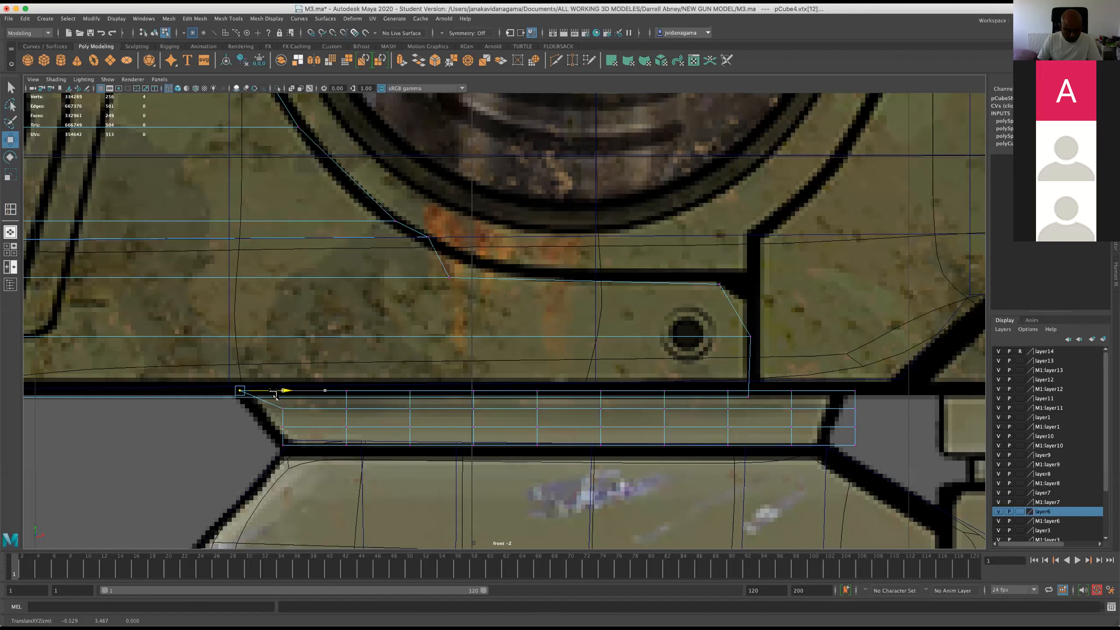
middle_click_drag(266, 411, 260, 411)
left_click(284, 409)
middle_click_drag(325, 429, 292, 429)
left_click_drag(293, 433, 275, 420)
middle_click_drag(308, 429, 293, 420)
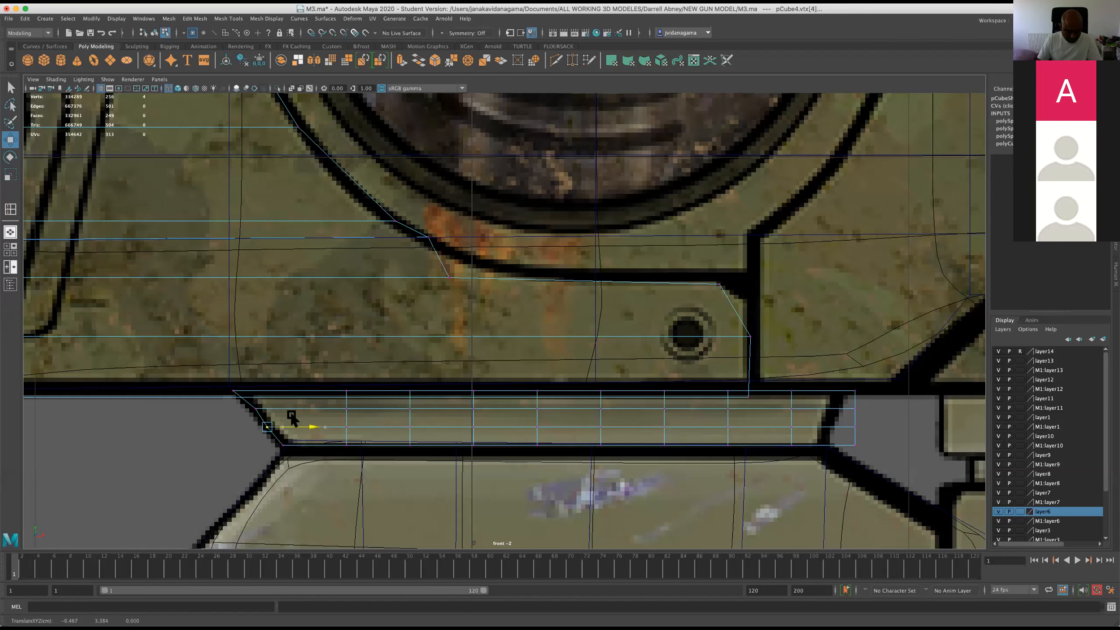
left_click_drag(241, 409, 317, 429)
Shift the vertices at the strip's muzzle-side end to match the slanted edge in the reference
left_click_drag(848, 384, 876, 434)
left_click_drag(902, 427, 876, 454)
left_click_drag(902, 445, 864, 445)
Check the mounting strip in perspective with smooth preview on, and save the scene
key("space")
key("space")
left_click_drag(473, 307, 488, 322, "alt")
key("3")
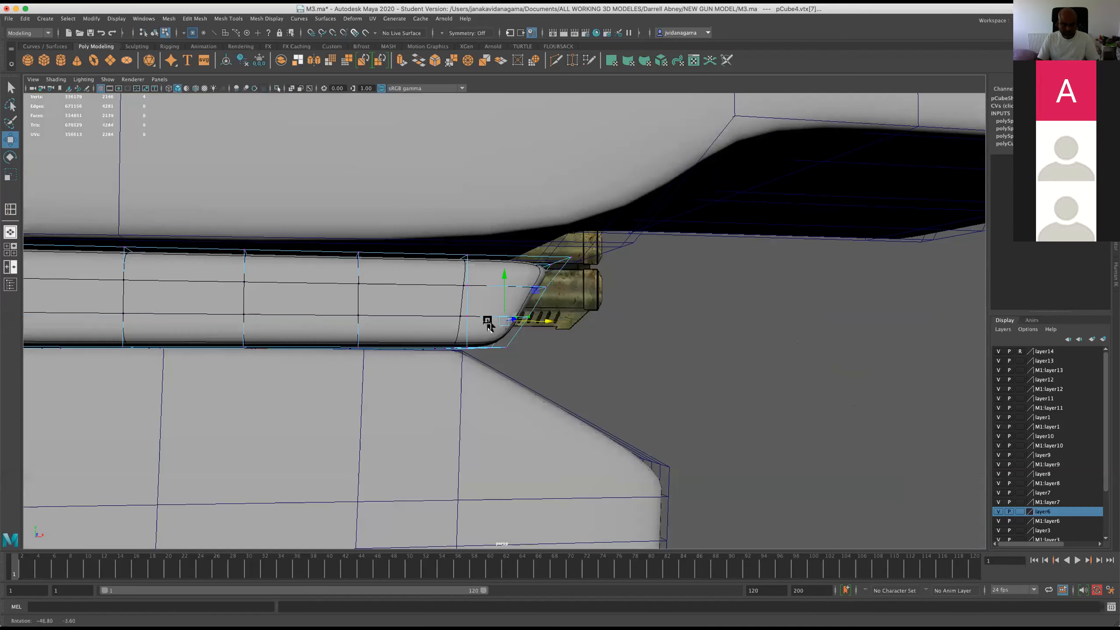
key("super+s")
right_click_drag(591, 374, 10, 172, "alt")
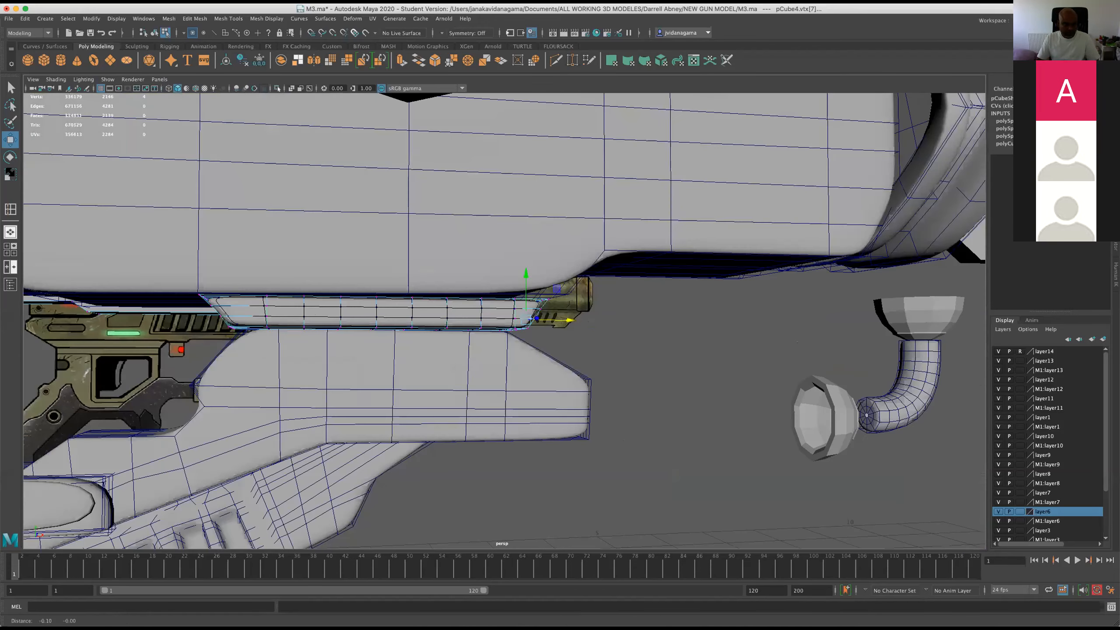
Examine the front-view reference around the parts beneath the gun body ahead of the foregrip
key("space")
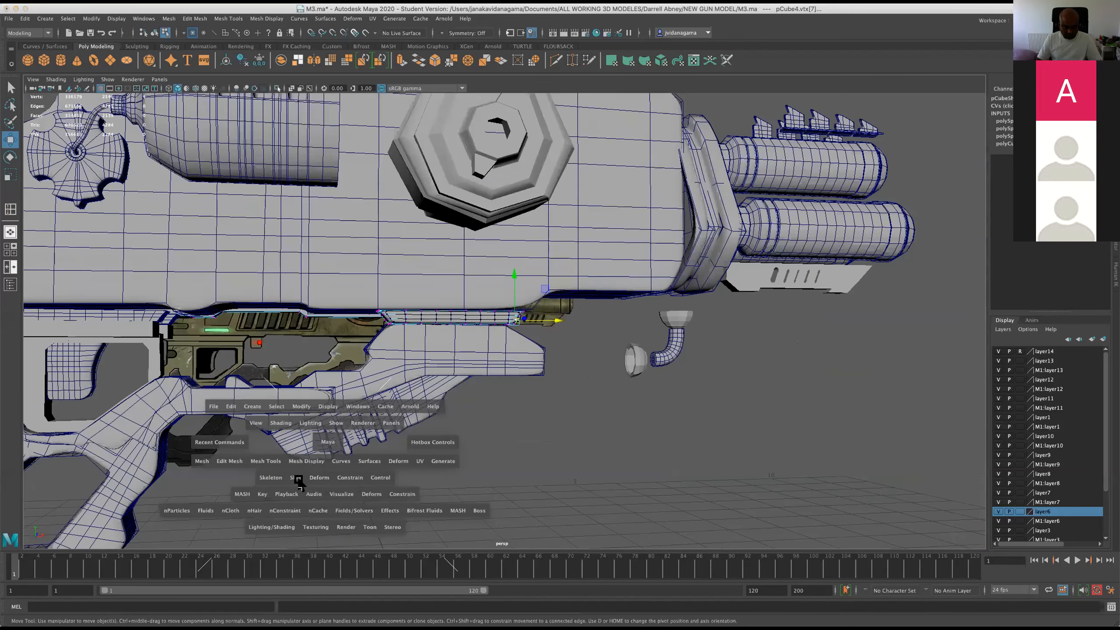
key("space")
scroll(550, 400, "down", 10)
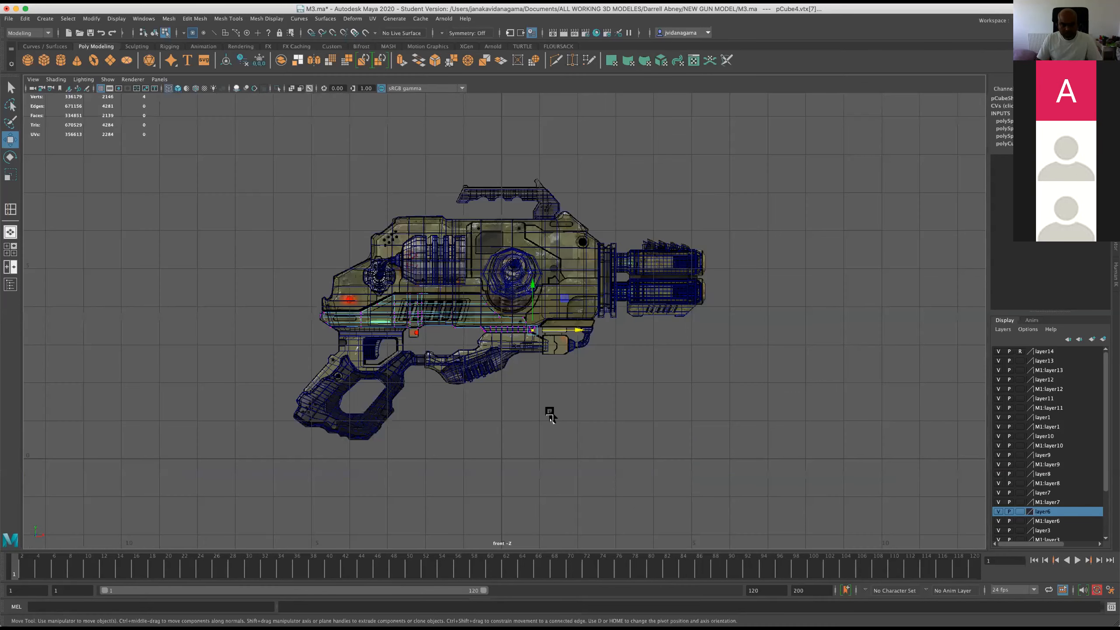
scroll(452, 467, "up", 6)
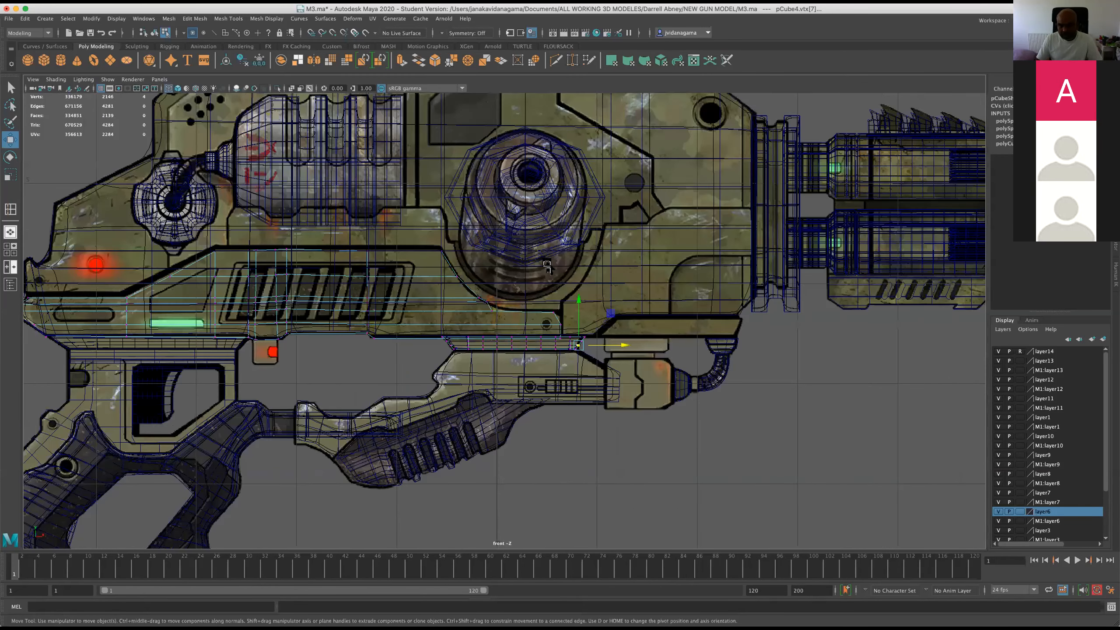
scroll(653, 424, "down", 2)
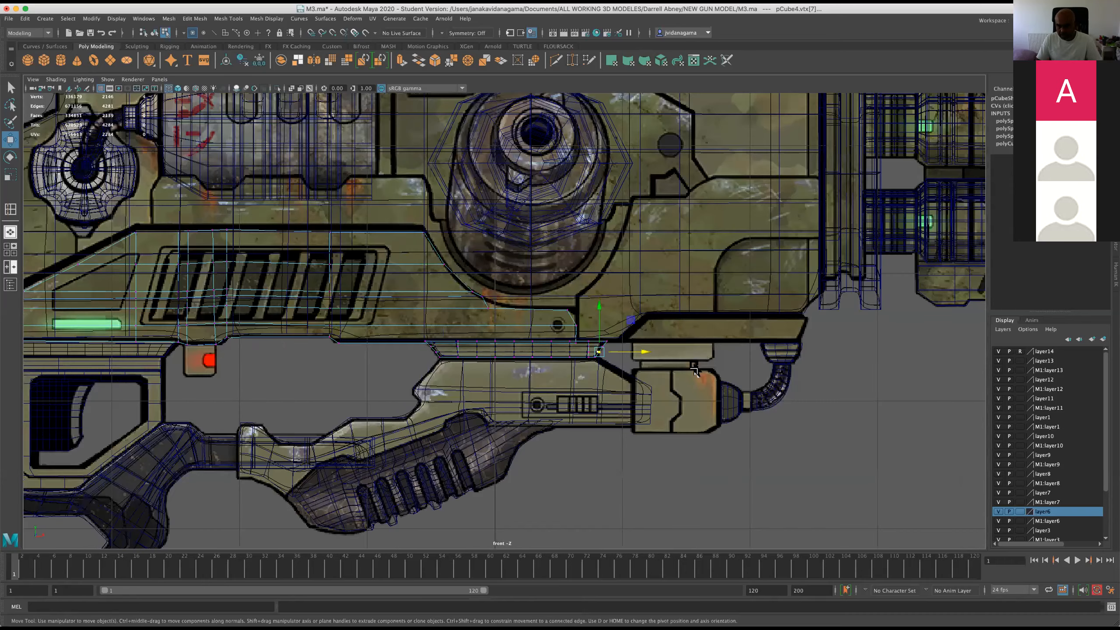
scroll(754, 371, "down", 2)
scroll(685, 358, "up", 2)
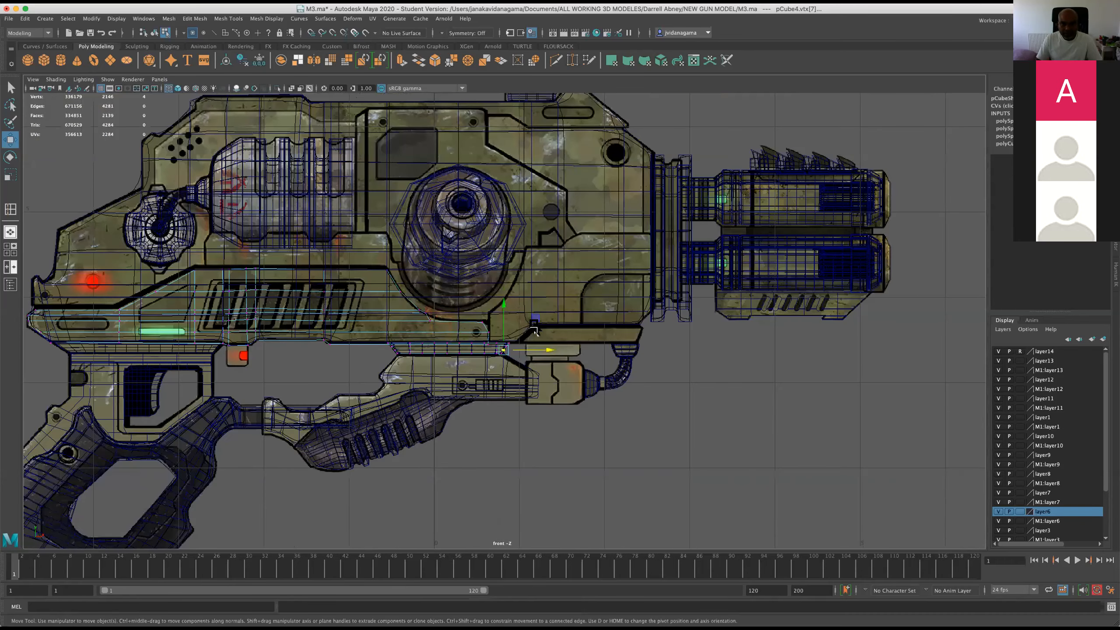
scroll(577, 410, "up", 2)
scroll(577, 407, "up", 4)
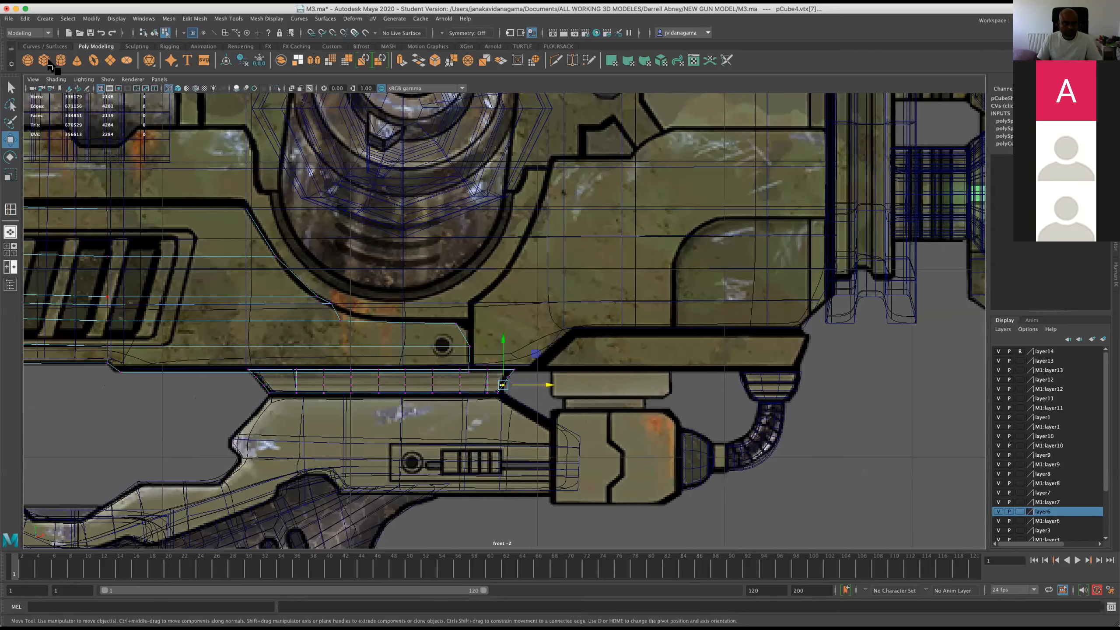
Create a polygon cube and move it onto the reference block between the mounting strip and the curved hose
left_click(44, 62)
scroll(466, 508, "down", 5)
left_click_drag(459, 536, 545, 350)
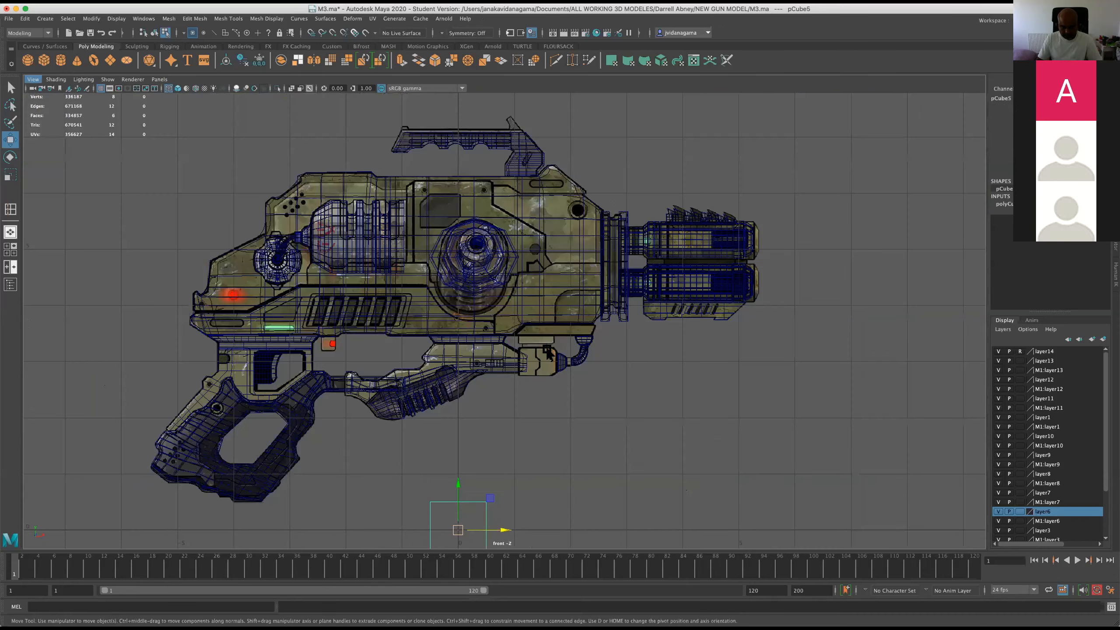
scroll(575, 362, "up", 1)
key("f")
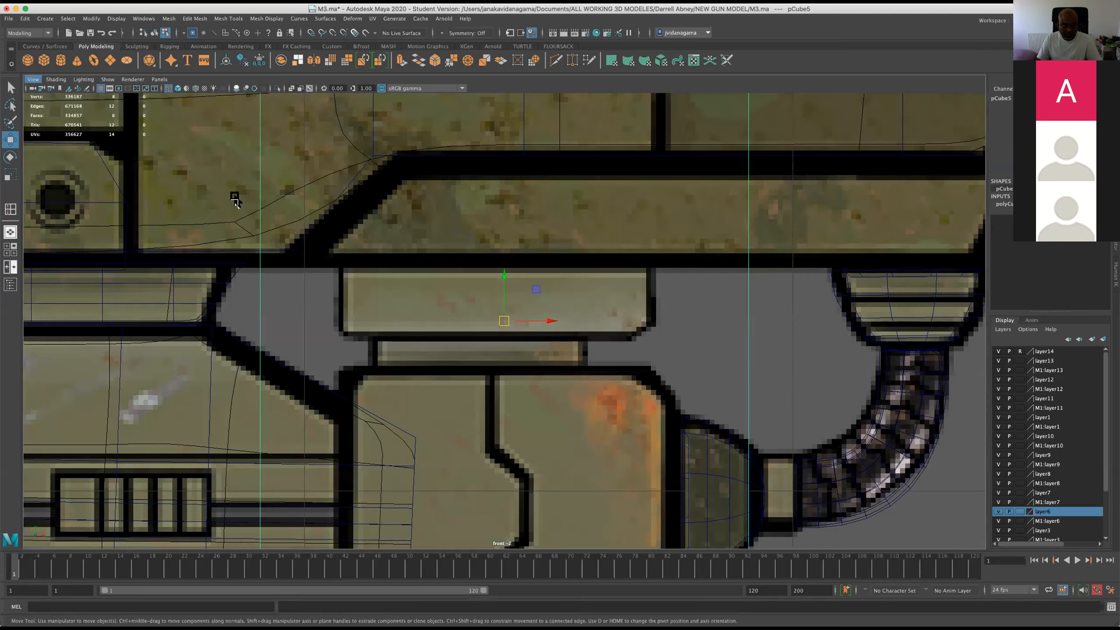
Scale the new cube down uniformly and position it over the upper reference block beneath the gun body
key("r")
left_click_drag(504, 322, 427, 392)
middle_click_drag(427, 393, 397, 459, "alt")
scroll(397, 459, "up", 1)
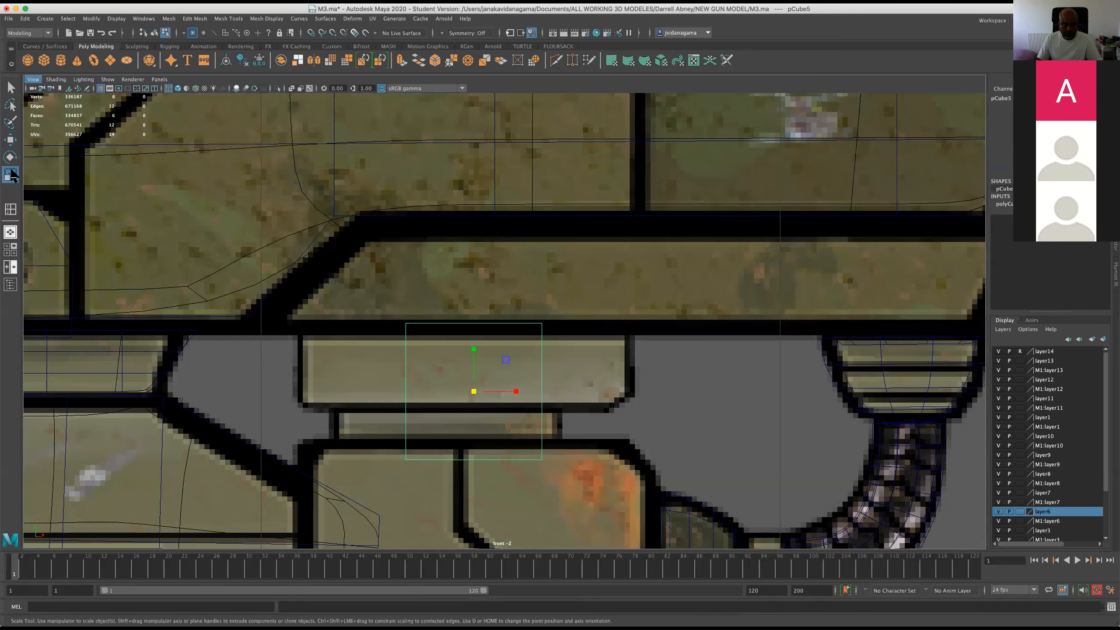
left_click_drag(473, 391, 450, 391)
scroll(458, 392, "up", 2)
key("w")
left_click_drag(467, 405, 448, 358)
key("r")
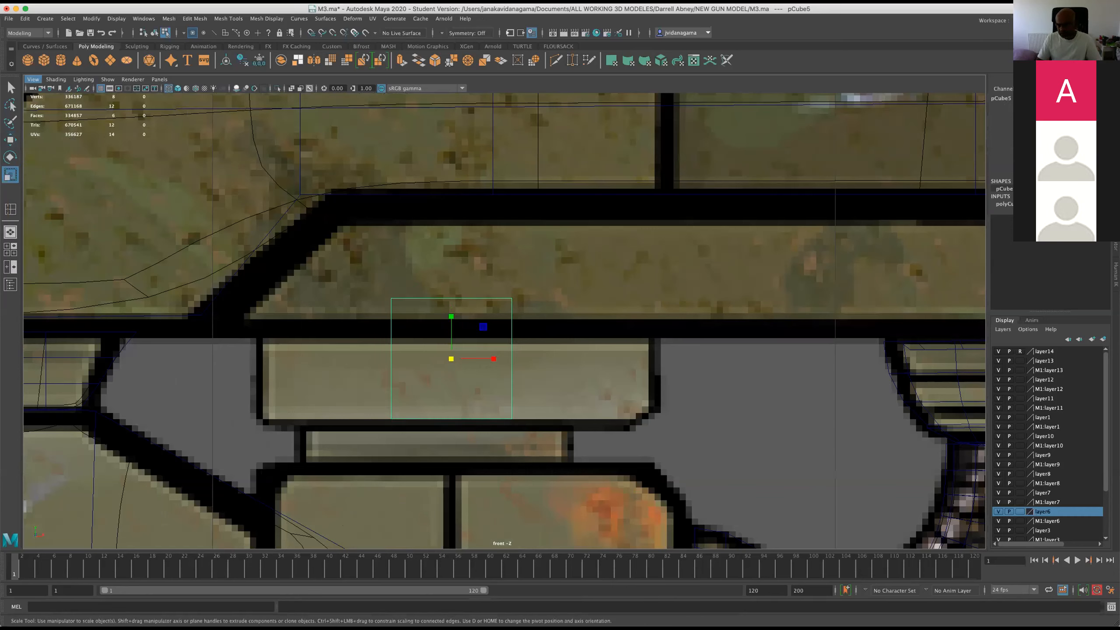
Set the new cube's width, height and depth subdivisions to 3
left_click(1015, 204)
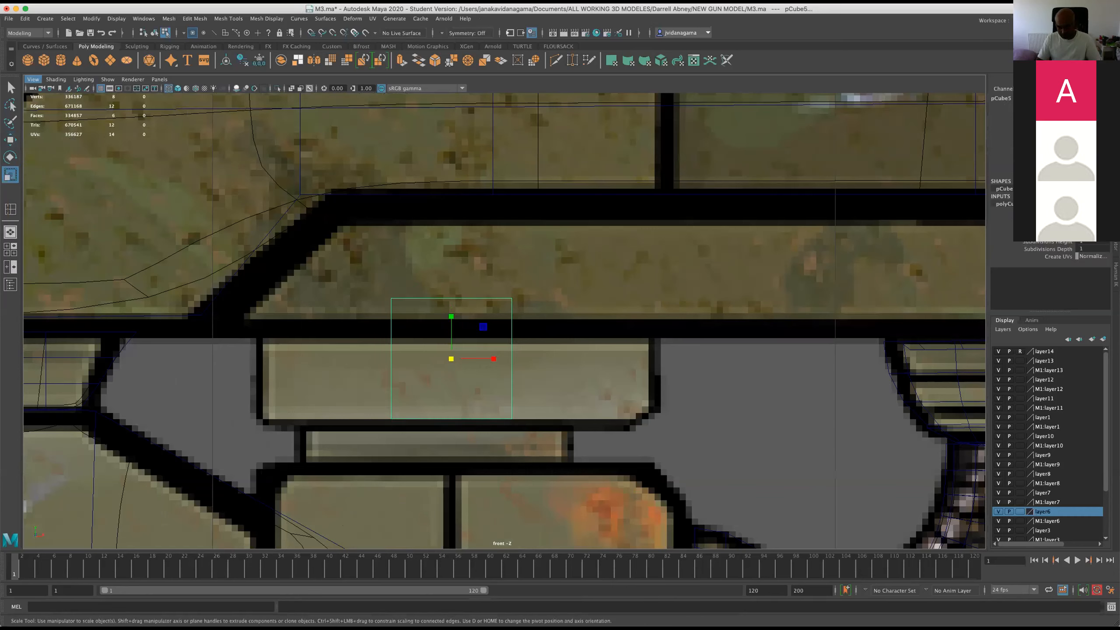
left_click(1092, 242)
type("3")
left_click(1078, 249)
type("3")
Flatten and stretch the cube to the height and length of the upper reference block, and align it there
scroll(501, 339, "up", 1)
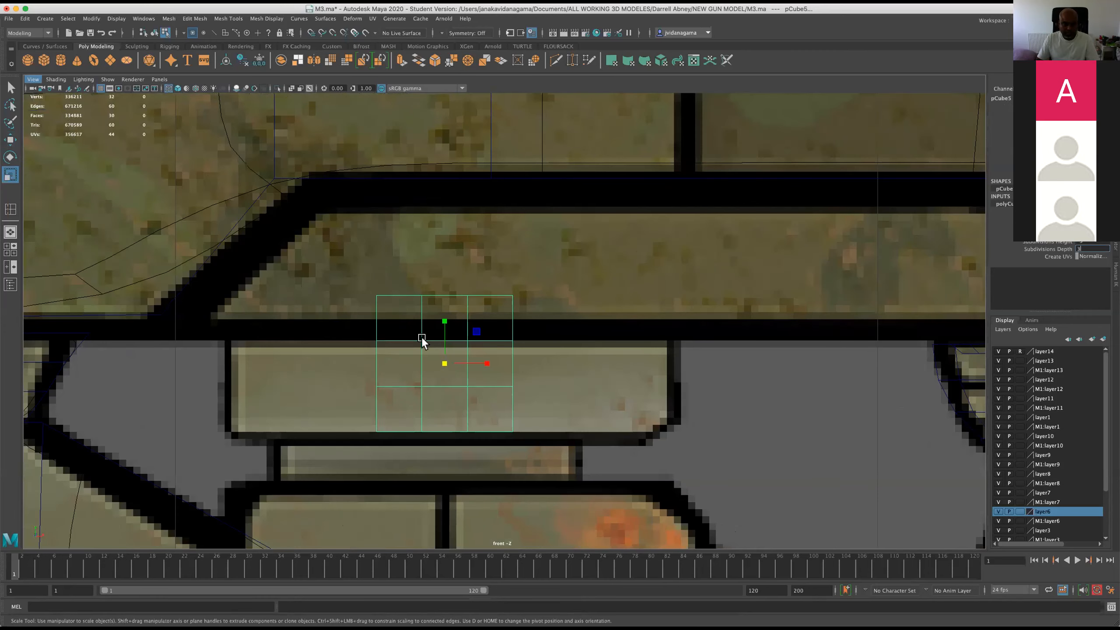
scroll(425, 342, "up", 1)
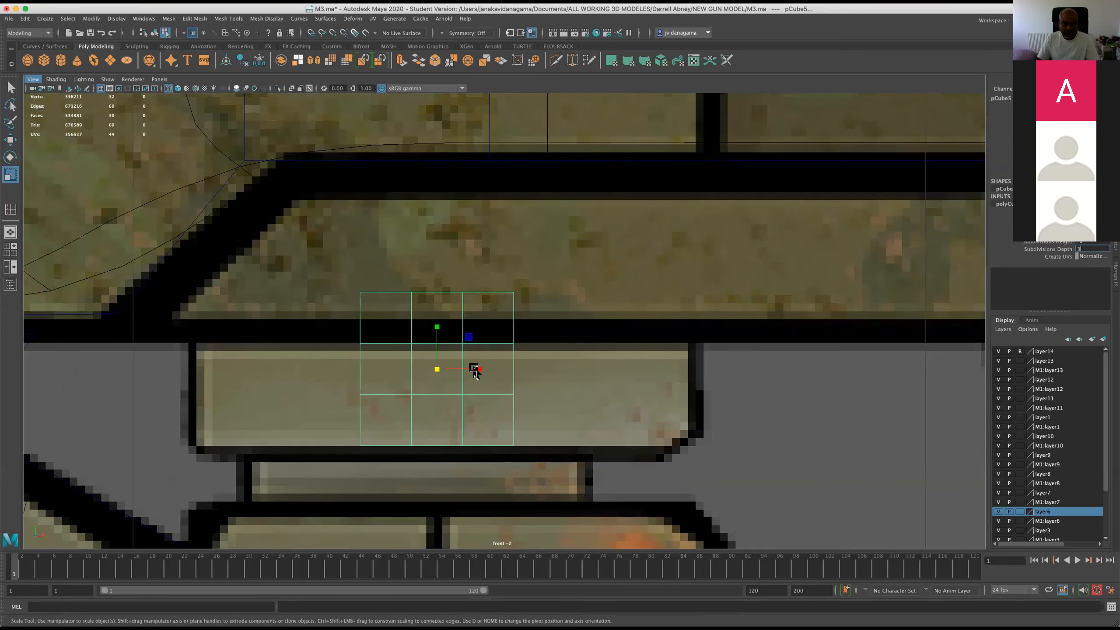
left_click_drag(471, 369, 437, 355)
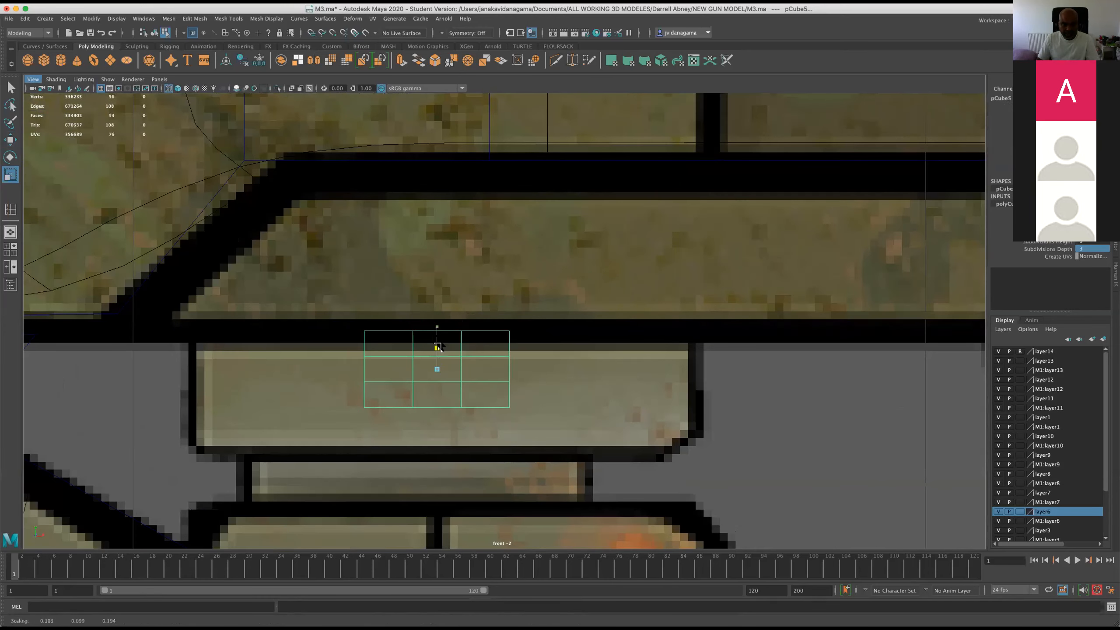
key("ctrl+z")
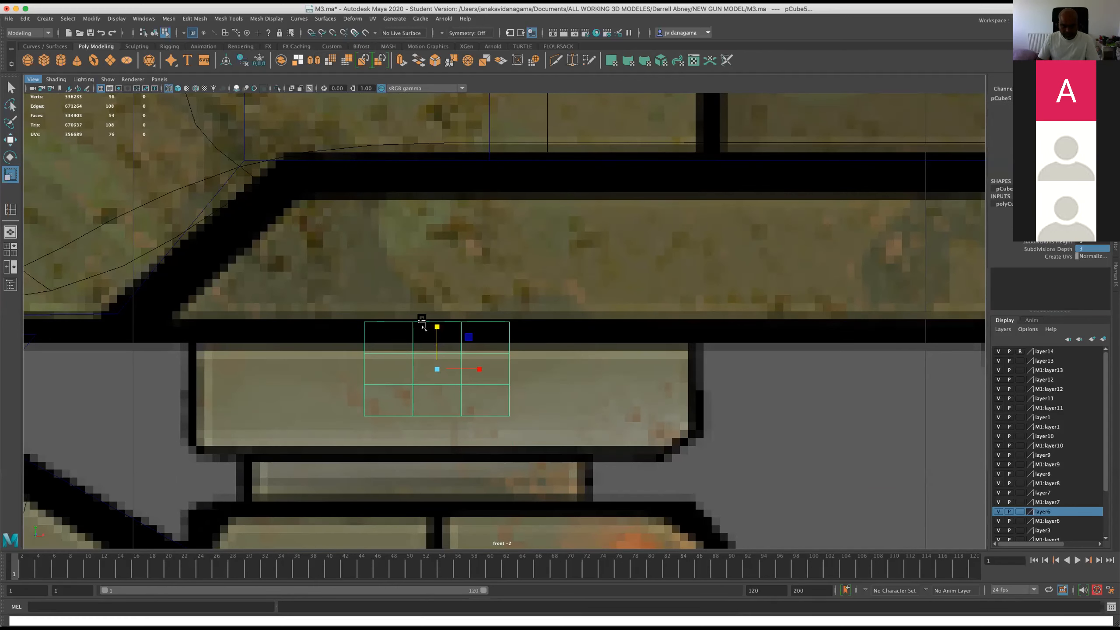
key("w")
left_click_drag(437, 343, 583, 396)
key("r")
middle_click_drag(573, 397, 586, 275, "alt")
key("w")
Look through the mesh editing commands for a tool to use on the stretched block
left_click(194, 19)
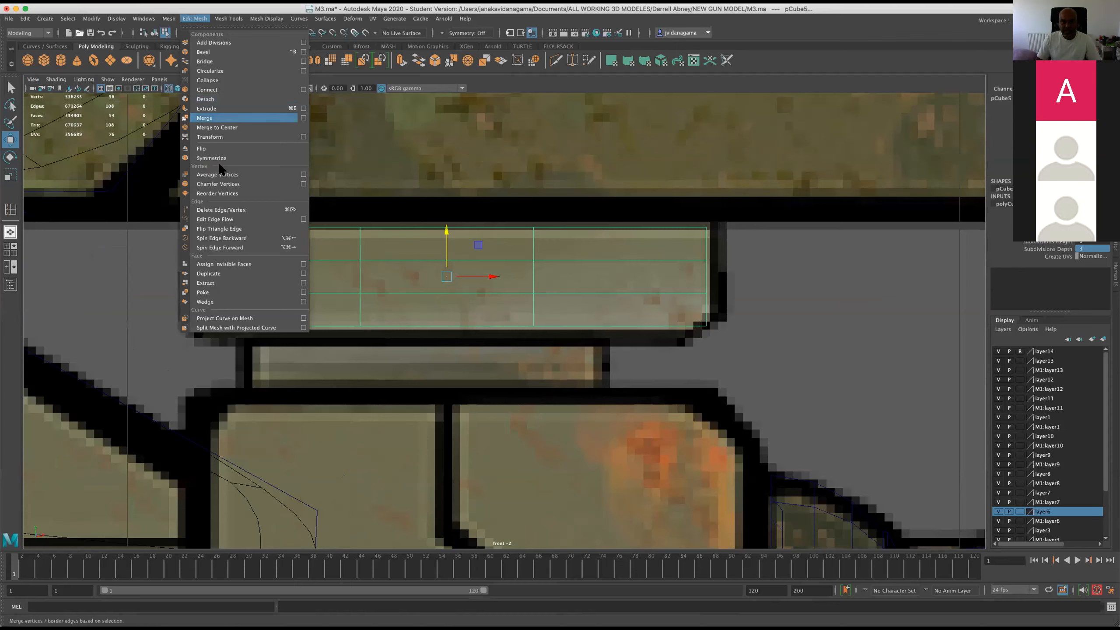
mouse_move(167, 19)
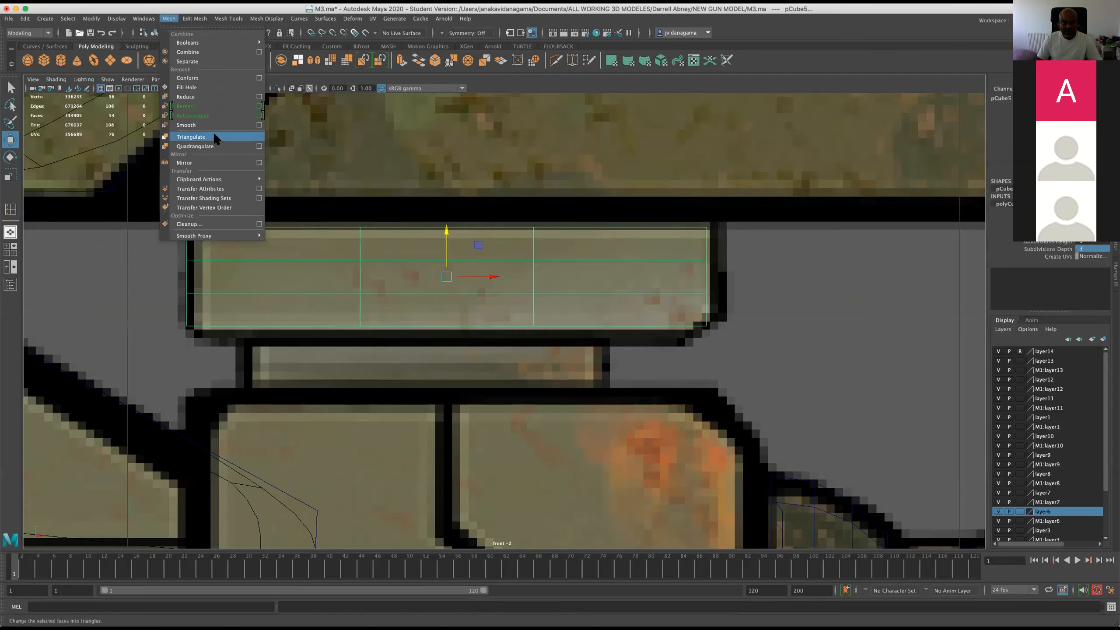